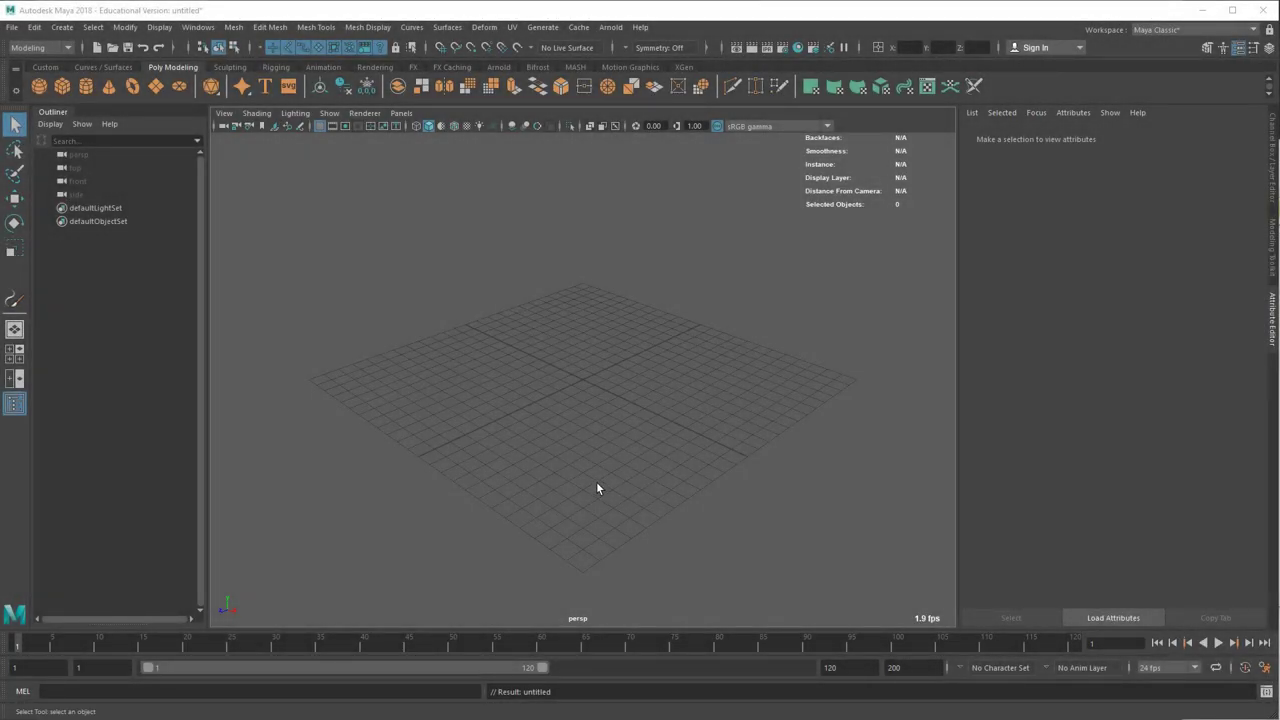
# - Add a polygon plane and scale it uniformly to about 32 (31.964)
pyautogui.moveTo(551, 466)
pyautogui.keyDown('alt'); pyautogui.mouseDown()
pyautogui.moveTo(560, 451)
pyautogui.moveTo(566, 464)
pyautogui.mouseUp(); pyautogui.keyUp('alt')
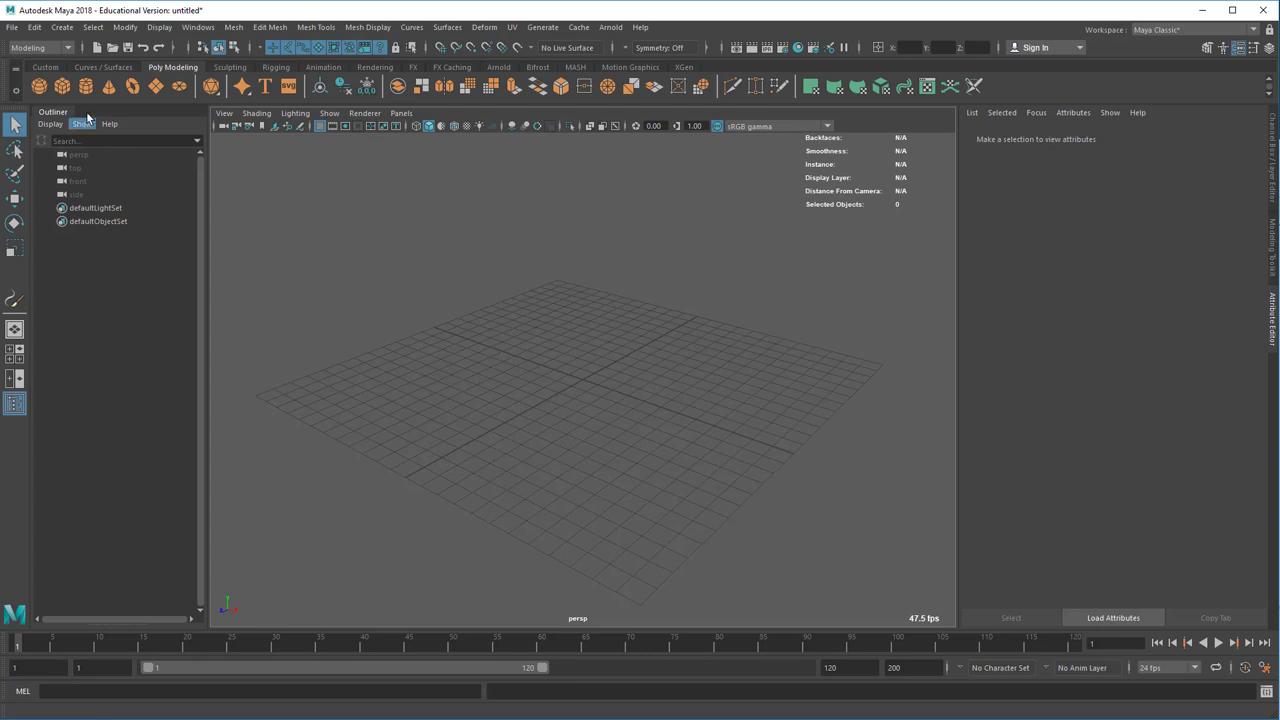
pyautogui.click(157, 86)
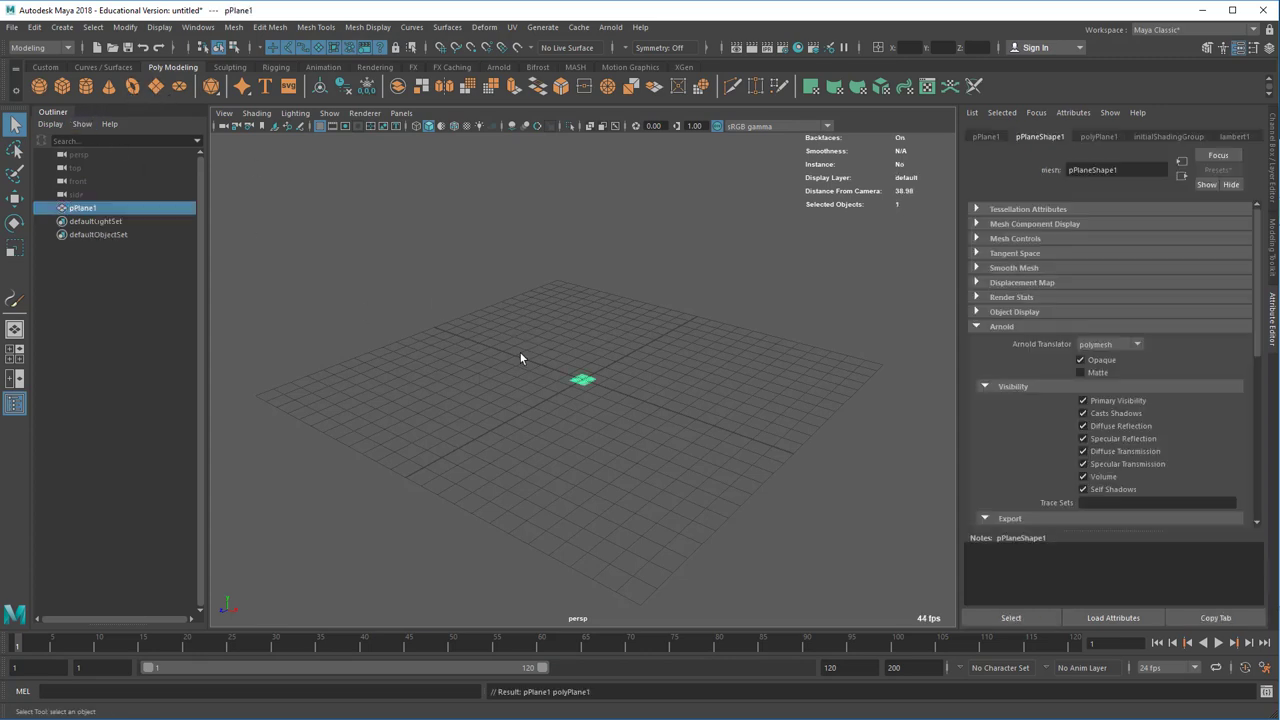
pyautogui.press('r')
pyautogui.moveTo(583, 380); pyautogui.dragTo(995, 381)
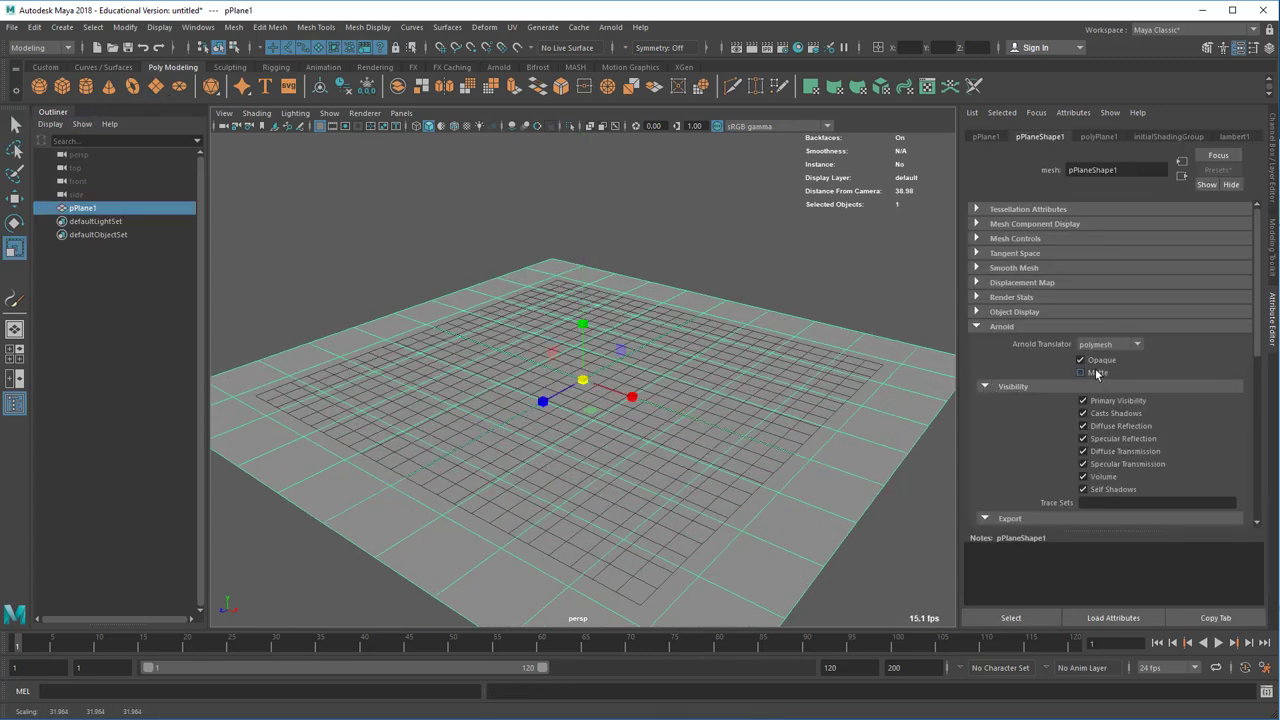
# - Set polyPlane1's Subdivisions Width and Height both to 80
pyautogui.click(1274, 188)
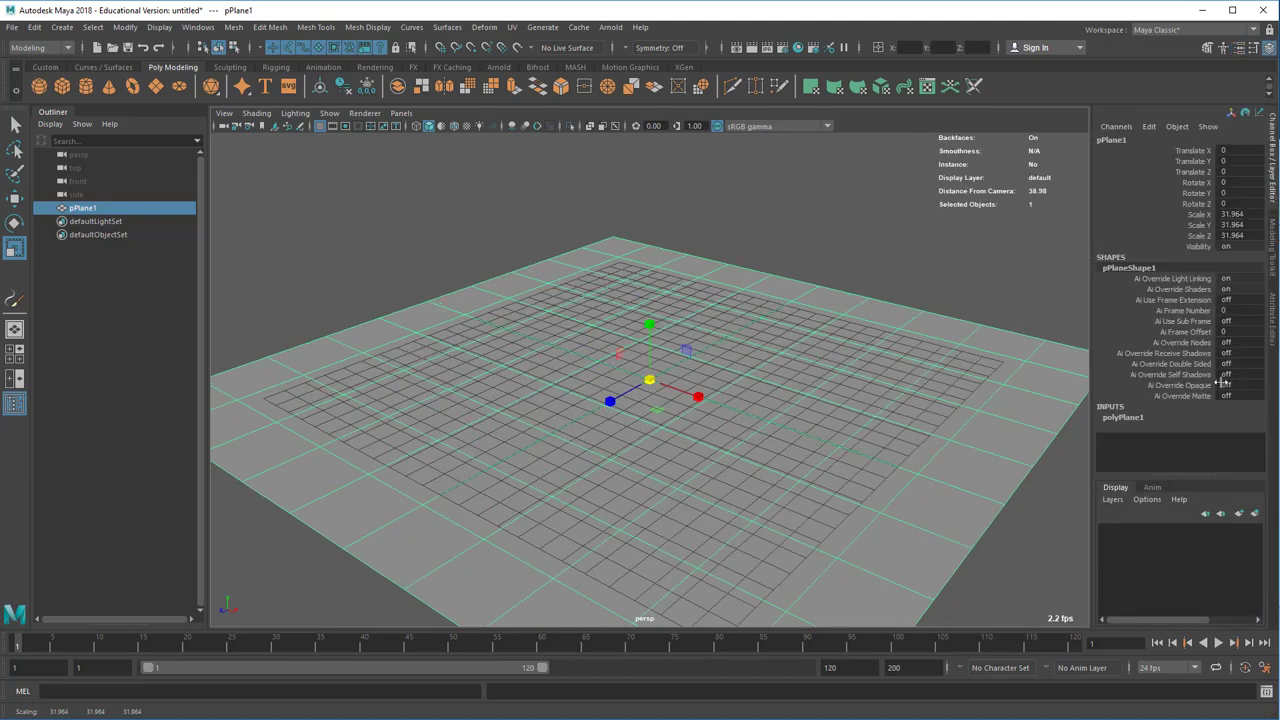
pyautogui.click(1134, 420)
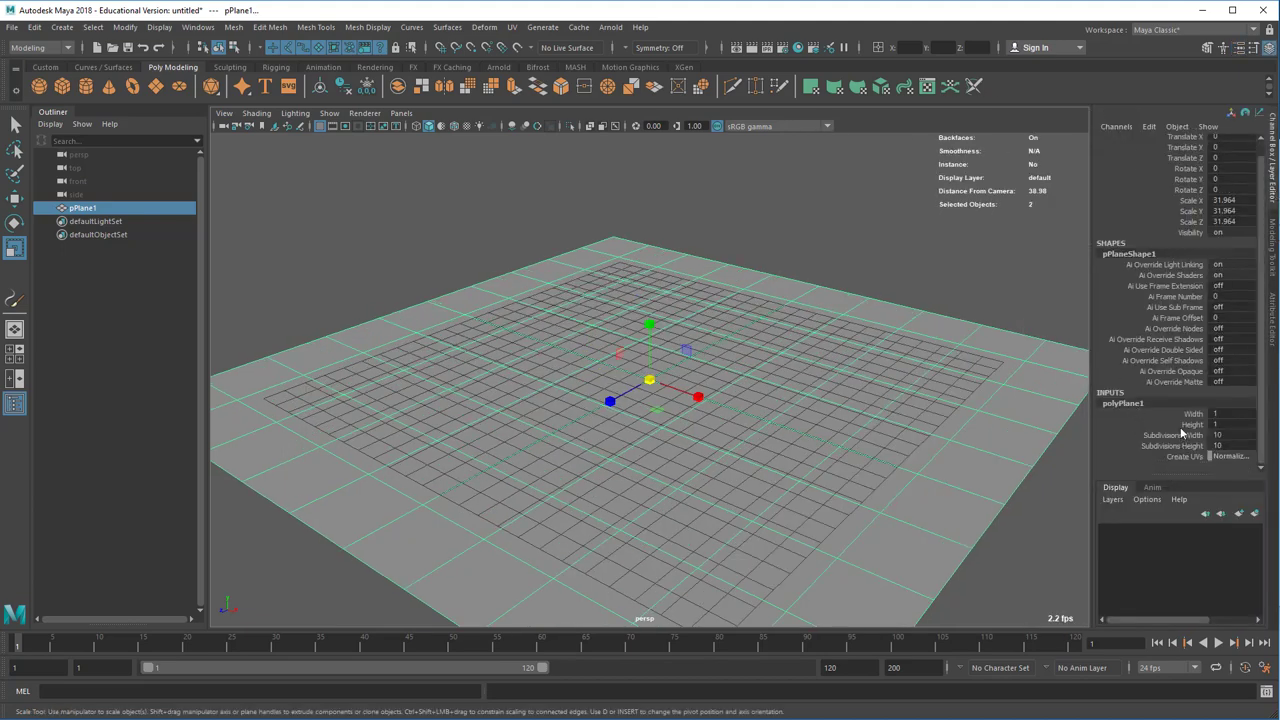
pyautogui.moveTo(1182, 432); pyautogui.dragTo(1184, 451)
pyautogui.moveTo(606, 421); pyautogui.dragTo(1116, 384, button='middle')
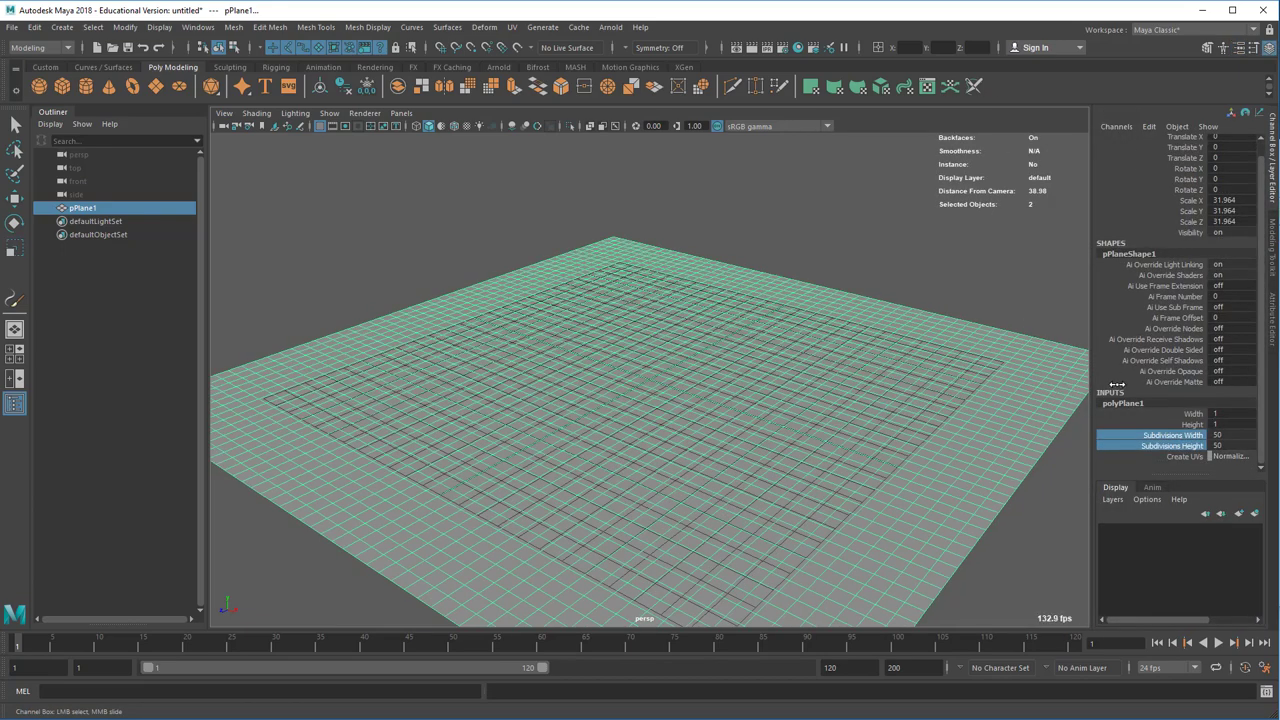
pyautogui.click(1233, 435)
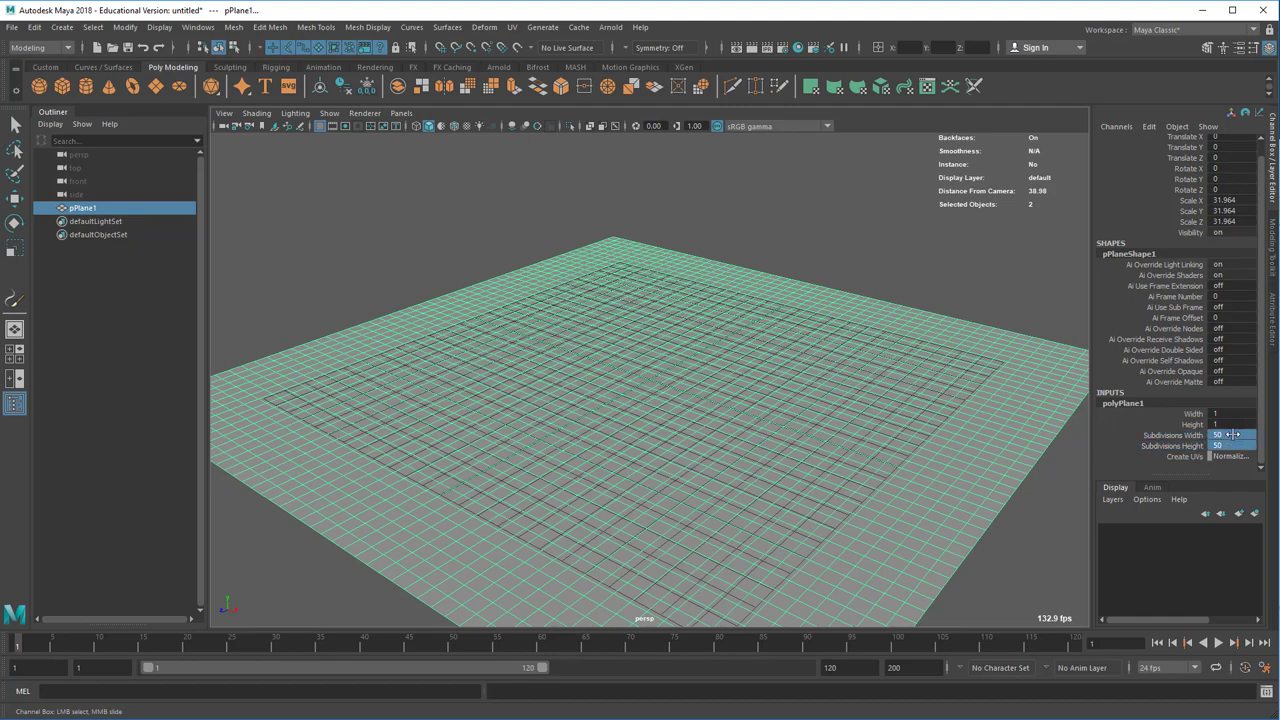
pyautogui.click(1227, 435)
pyautogui.write('80')
pyautogui.press('Return')
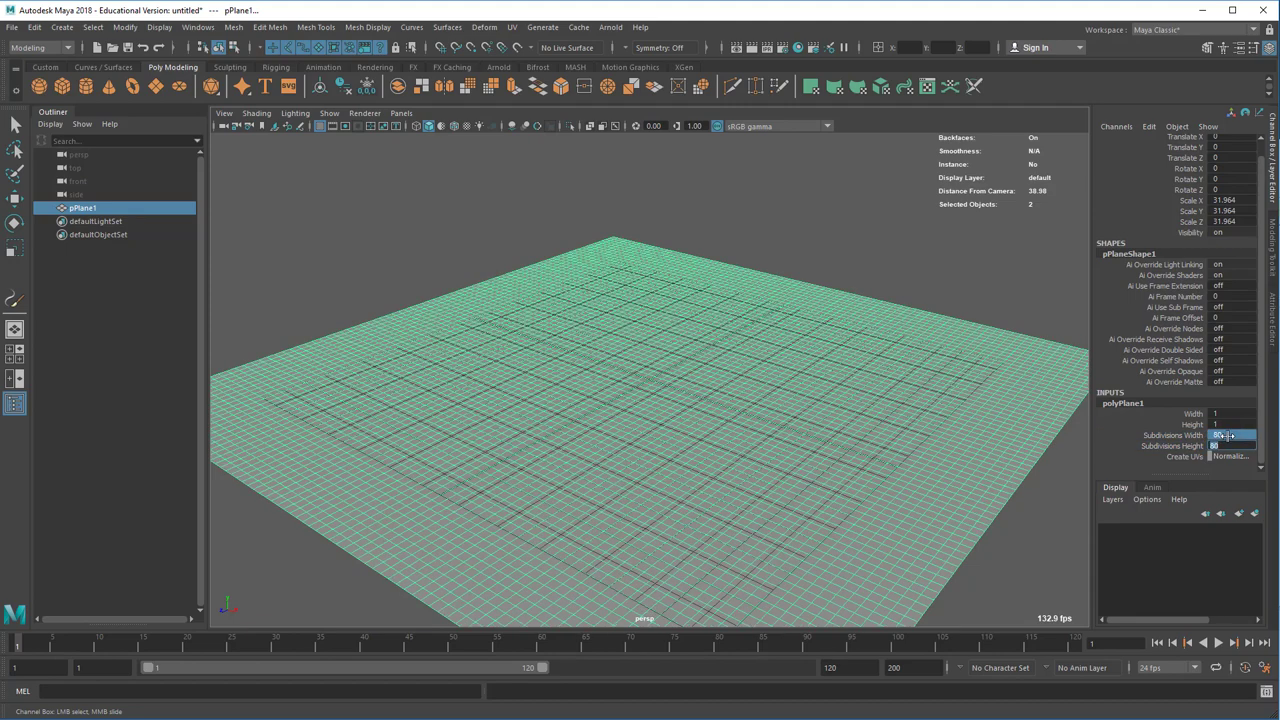
pyautogui.click(829, 431)
# - Raise a wavy ridge and bumps across the plane with the Foamy sculpt brush
pyautogui.press('r')
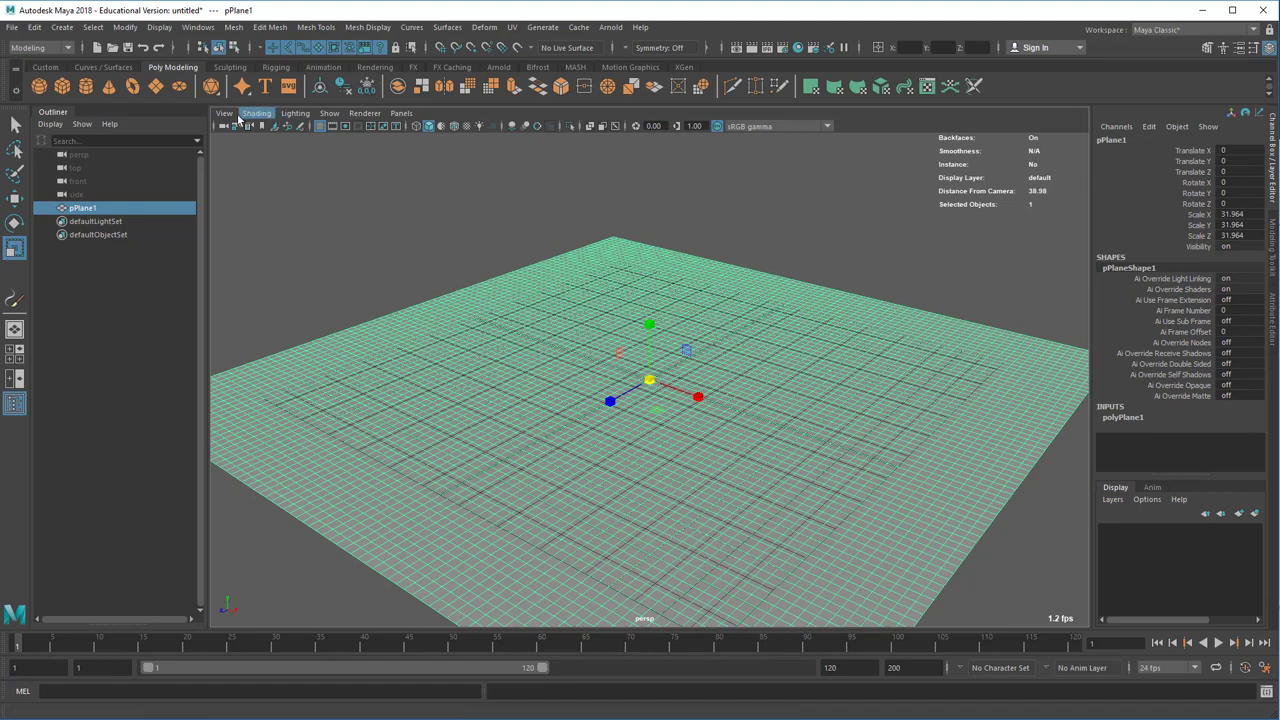
pyautogui.click(228, 67)
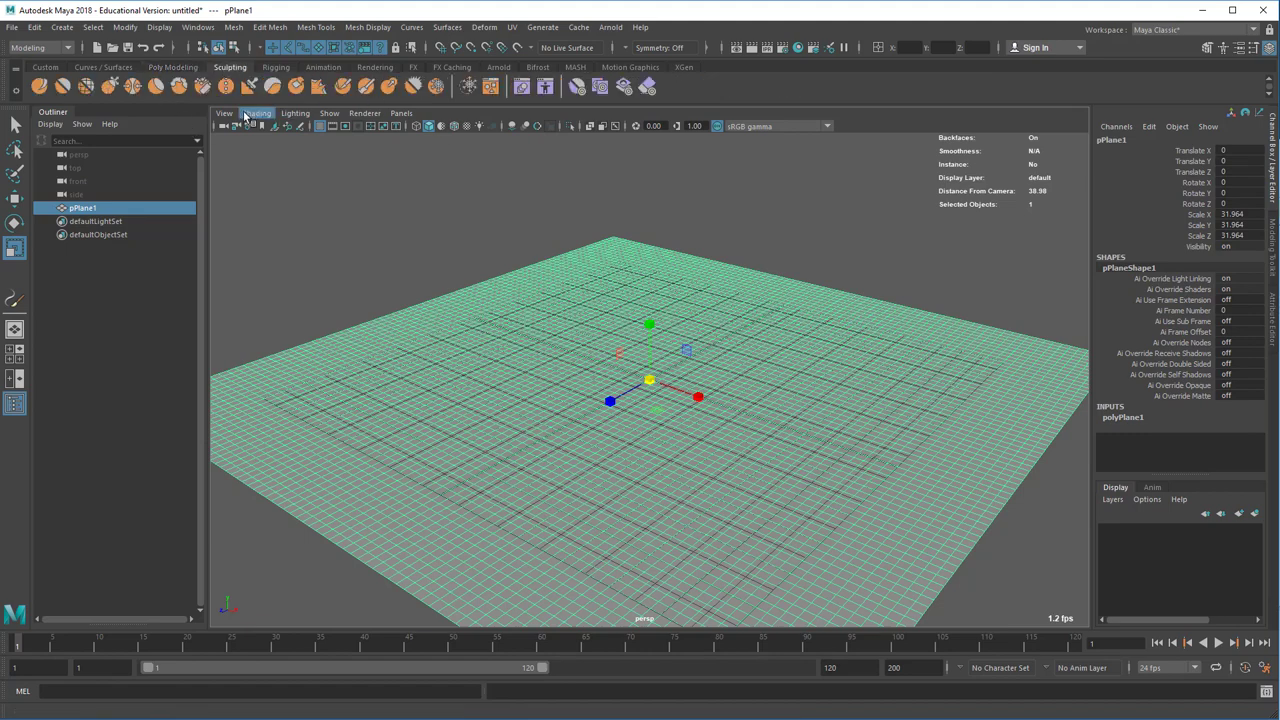
pyautogui.click(179, 88)
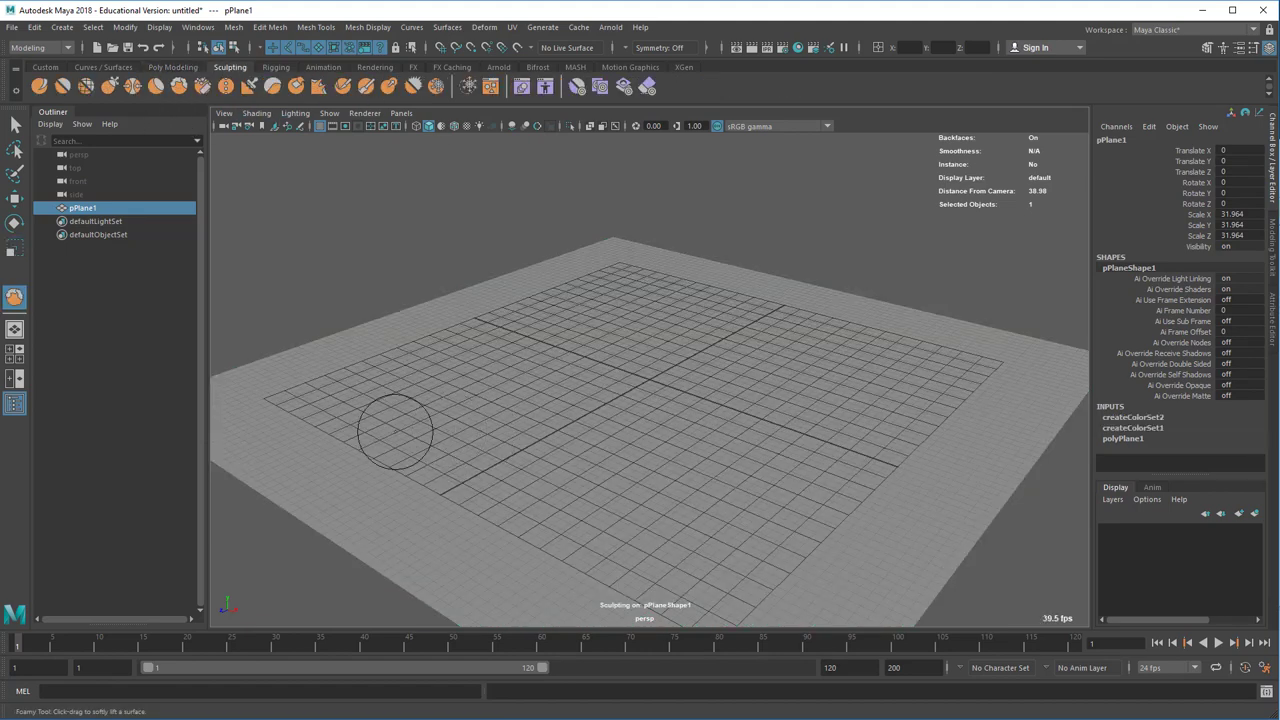
pyautogui.moveTo(400, 429)
pyautogui.mouseDown()
pyautogui.moveTo(539, 382)
pyautogui.moveTo(536, 468)
pyautogui.moveTo(801, 476)
pyautogui.moveTo(784, 422)
pyautogui.moveTo(1016, 446)
pyautogui.moveTo(942, 355)
pyautogui.moveTo(683, 359)
pyautogui.moveTo(551, 324)
pyautogui.moveTo(404, 357)
pyautogui.moveTo(243, 418)
pyautogui.moveTo(297, 437)
pyautogui.moveTo(380, 544)
pyautogui.moveTo(986, 499)
pyautogui.moveTo(661, 256)
pyautogui.moveTo(822, 296)
pyautogui.moveTo(873, 391)
pyautogui.moveTo(594, 425)
pyautogui.moveTo(783, 430)
pyautogui.moveTo(574, 412)
pyautogui.moveTo(670, 425)
pyautogui.moveTo(609, 420)
pyautogui.mouseUp()
pyautogui.scroll(-5, 643, 423)
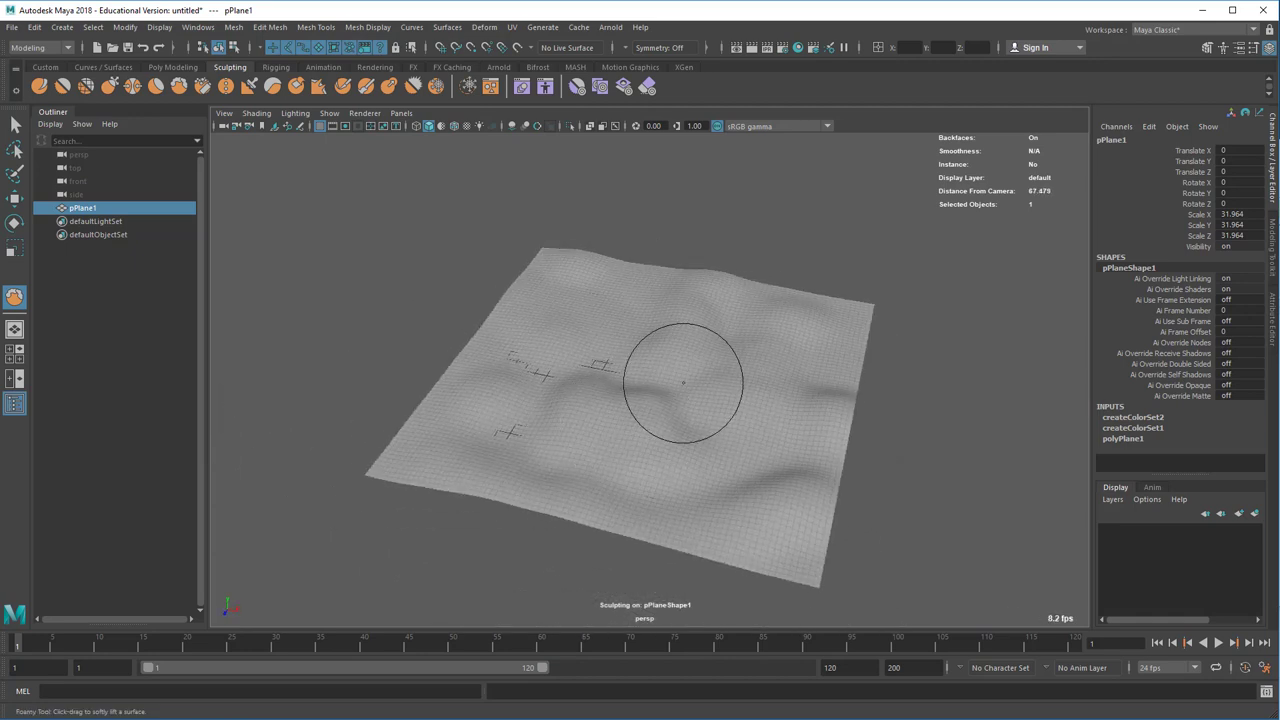
pyautogui.moveTo(651, 362)
pyautogui.mouseDown()
pyautogui.moveTo(693, 402)
pyautogui.moveTo(775, 419)
pyautogui.moveTo(656, 380)
pyautogui.moveTo(567, 427)
pyautogui.moveTo(632, 428)
pyautogui.moveTo(602, 409)
pyautogui.moveTo(554, 409)
pyautogui.moveTo(689, 391)
pyautogui.moveTo(658, 342)
pyautogui.moveTo(726, 390)
pyautogui.moveTo(752, 359)
pyautogui.moveTo(665, 345)
pyautogui.mouseUp()
pyautogui.moveTo(690, 398)
pyautogui.mouseDown()
pyautogui.moveTo(750, 405)
pyautogui.moveTo(784, 380)
pyautogui.moveTo(714, 360)
pyautogui.mouseUp()
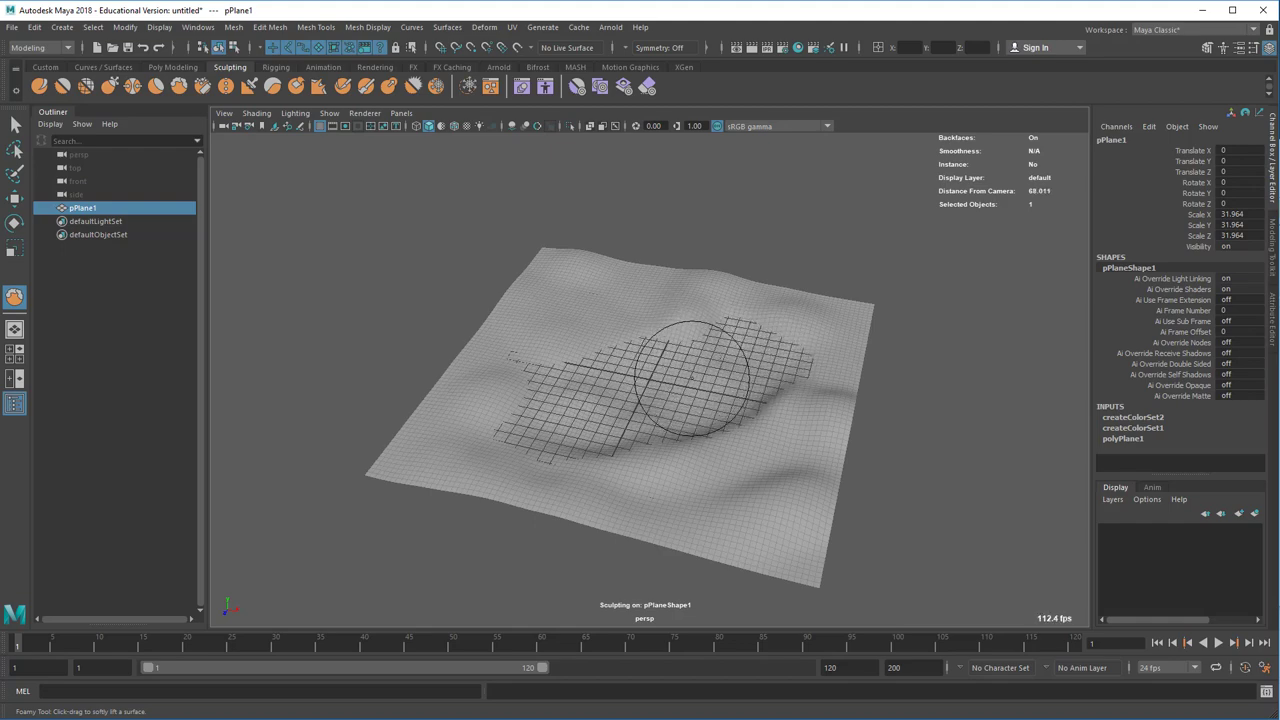
pyautogui.moveTo(660, 400)
pyautogui.keyDown('alt'); pyautogui.mouseDown()
pyautogui.moveTo(700, 370)
pyautogui.moveTo(719, 396)
pyautogui.moveTo(590, 440)
pyautogui.moveTo(565, 494)
pyautogui.moveTo(716, 414)
pyautogui.moveTo(680, 290)
pyautogui.mouseUp(); pyautogui.keyUp('alt')
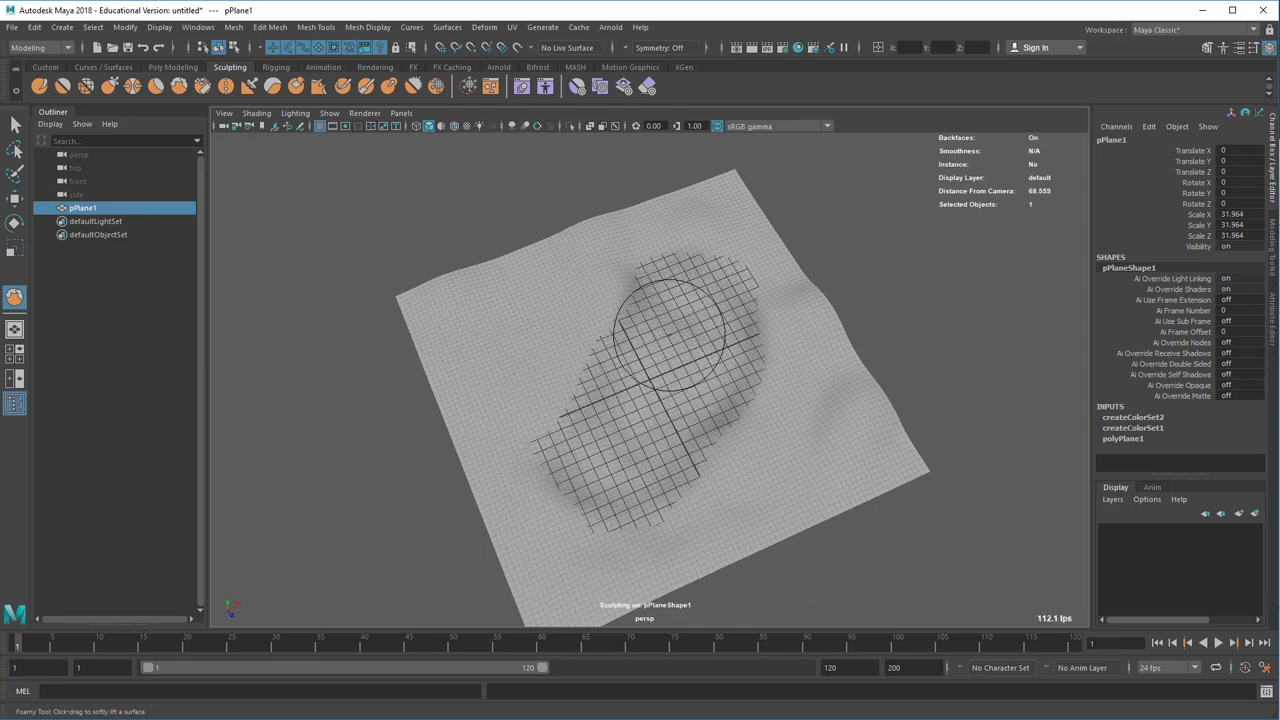
# - Smooth the sculpted hills, then leave sculpting with the terrain selected
pyautogui.press('shift')
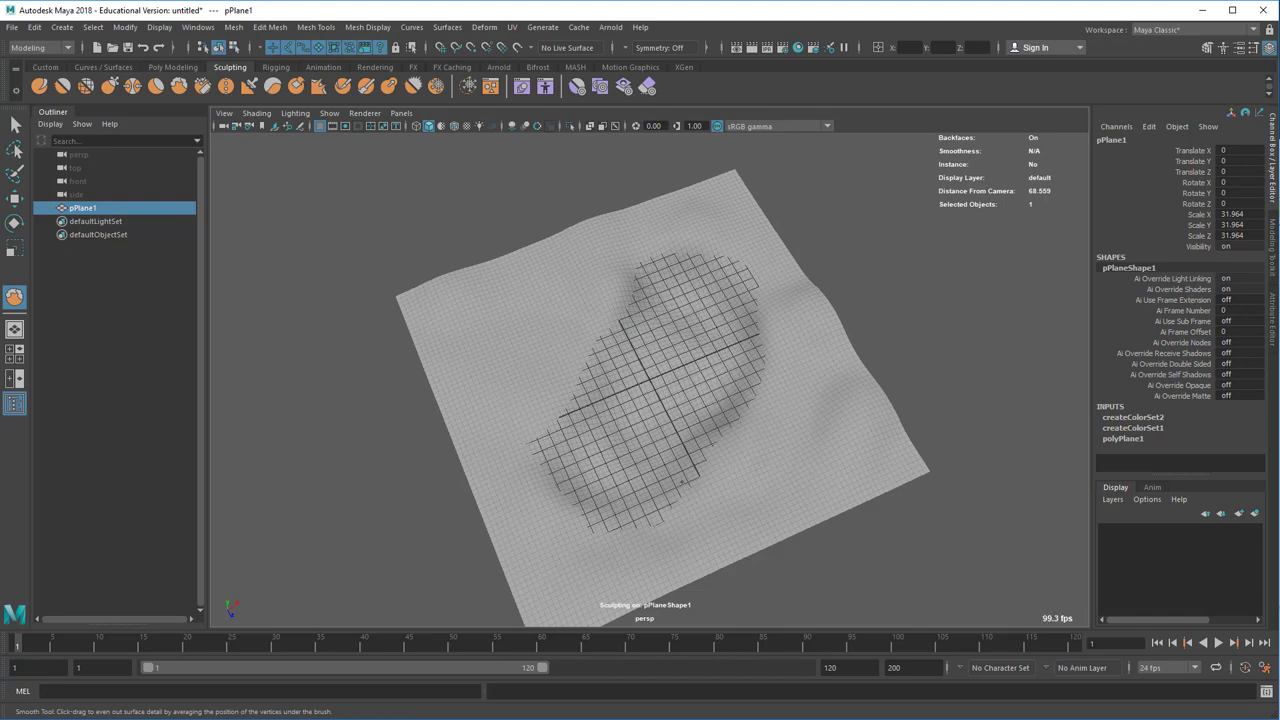
pyautogui.keyDown('alt'); pyautogui.moveTo(681, 482); pyautogui.dragTo(692, 380); pyautogui.keyUp('alt')
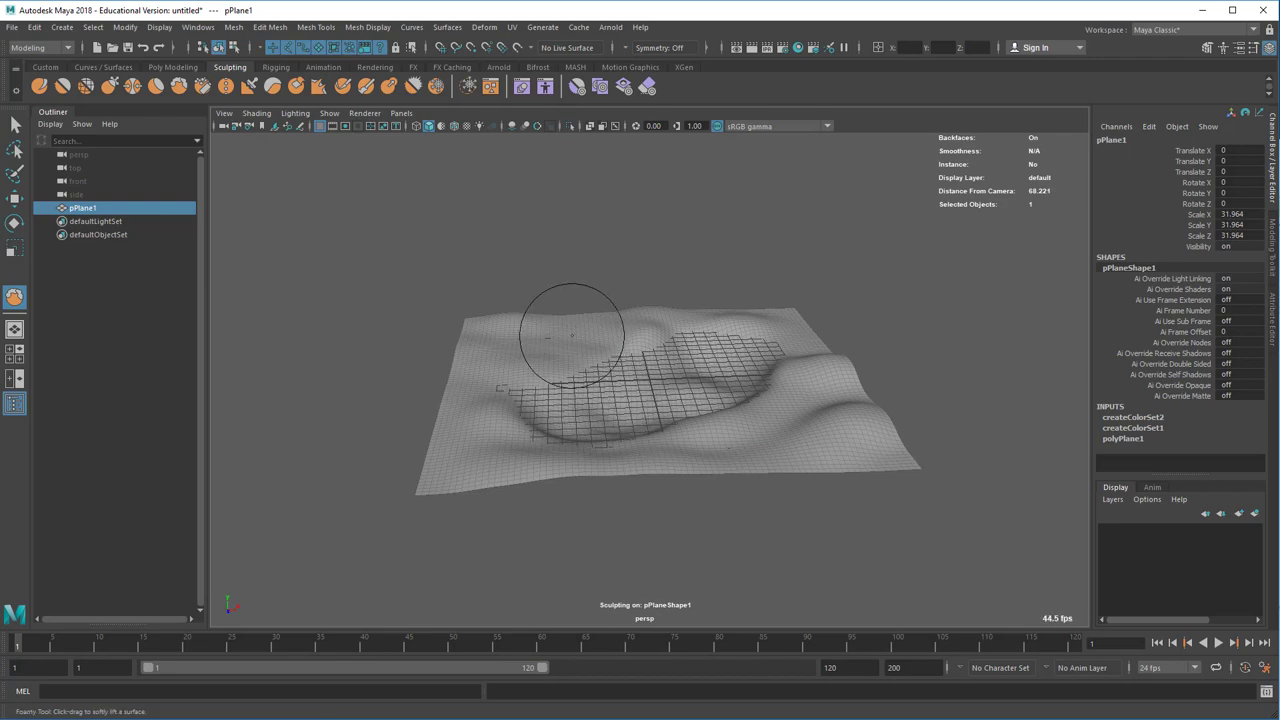
pyautogui.moveTo(586, 330)
pyautogui.keyDown('alt'); pyautogui.mouseDown(button='right')
pyautogui.moveTo(843, 360)
pyautogui.moveTo(757, 371)
pyautogui.mouseUp(button='right'); pyautogui.keyUp('alt')
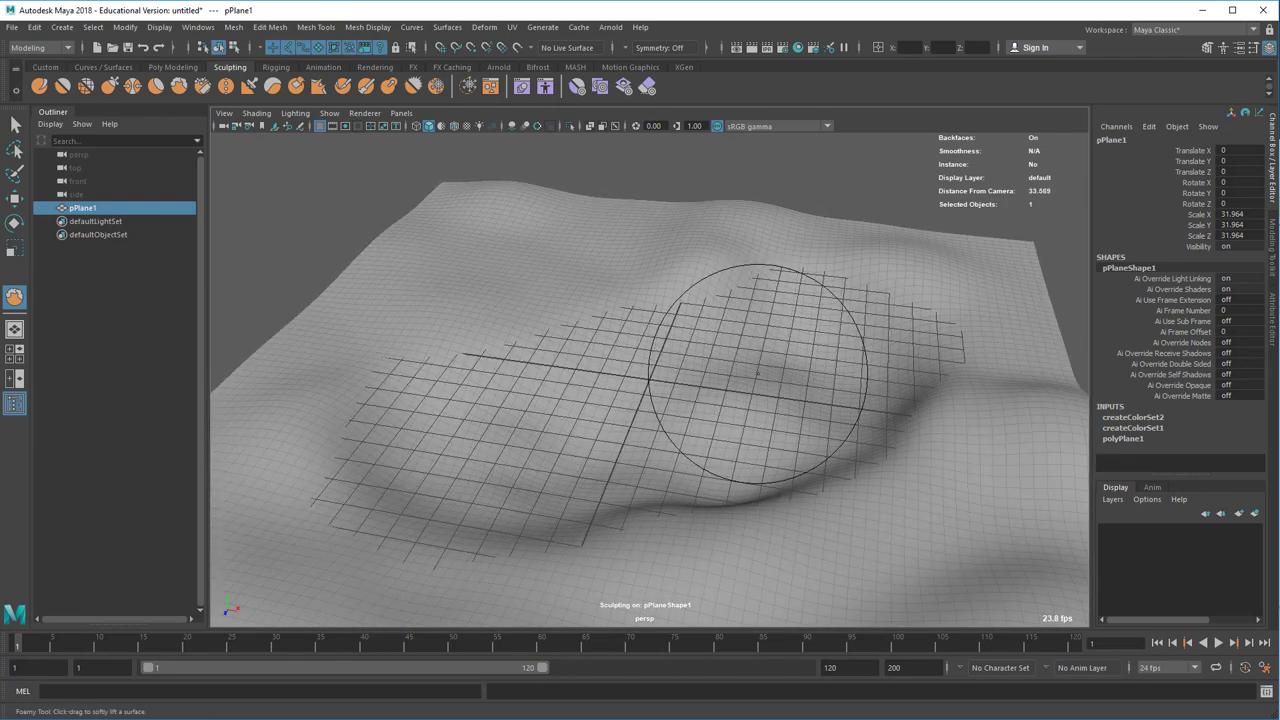
pyautogui.press('q')
pyautogui.keyDown('alt'); pyautogui.moveTo(867, 379); pyautogui.dragTo(694, 349, button='right'); pyautogui.keyUp('alt')
pyautogui.moveTo(694, 349)
pyautogui.keyDown('alt'); pyautogui.mouseDown()
pyautogui.moveTo(803, 331)
pyautogui.moveTo(765, 336)
pyautogui.mouseUp(); pyautogui.keyUp('alt')
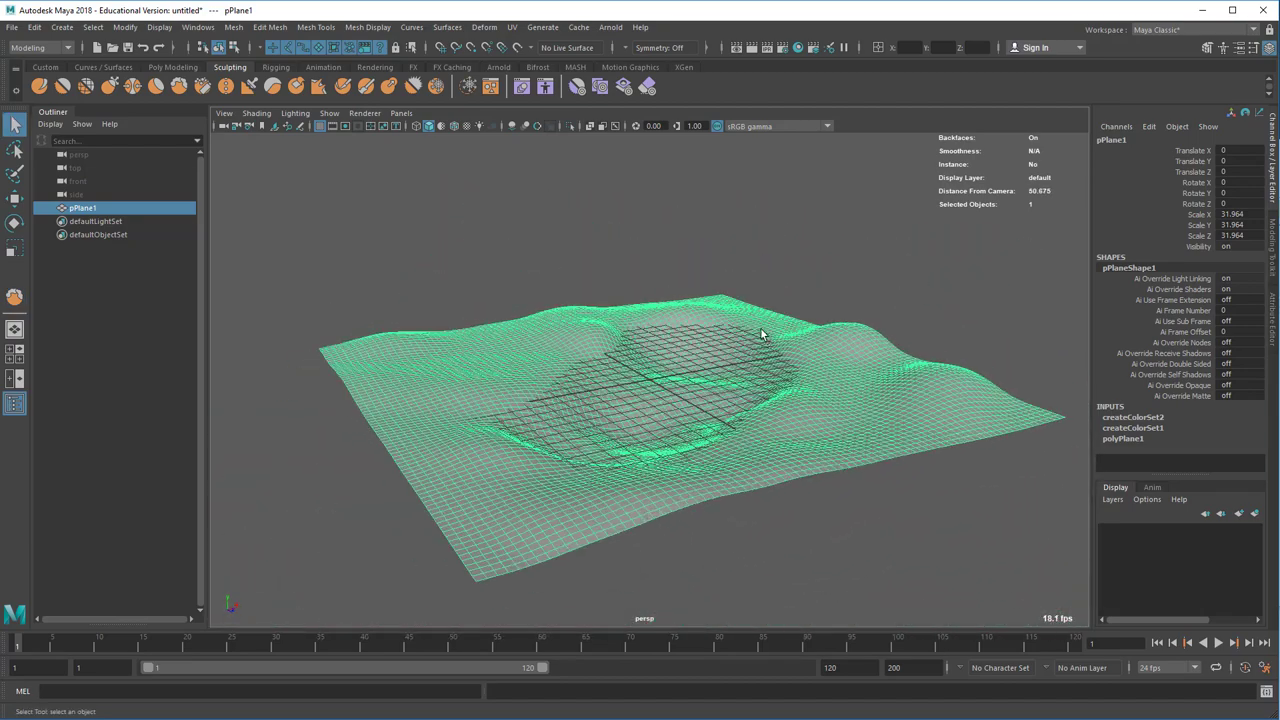
# - Delete the terrain's history, freeze its transforms, and hide it
pyautogui.click(45, 67)
pyautogui.click(39, 87)
pyautogui.click(62, 87)
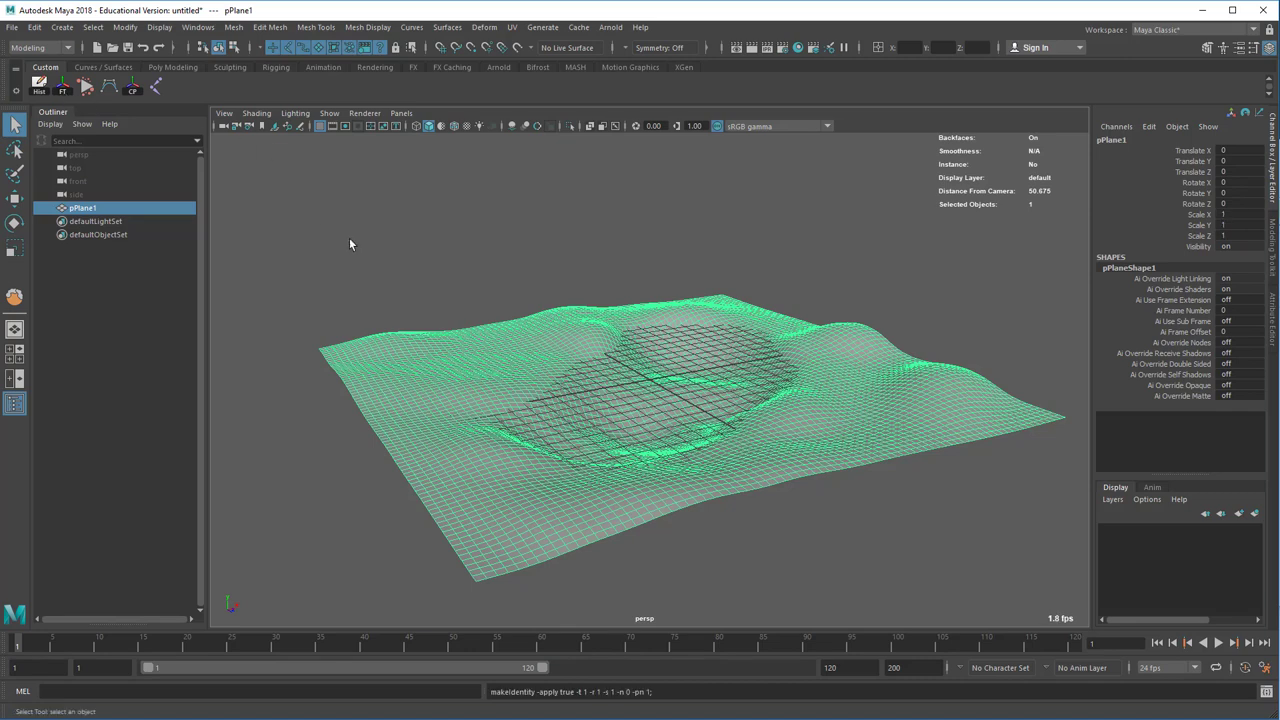
pyautogui.press('h')
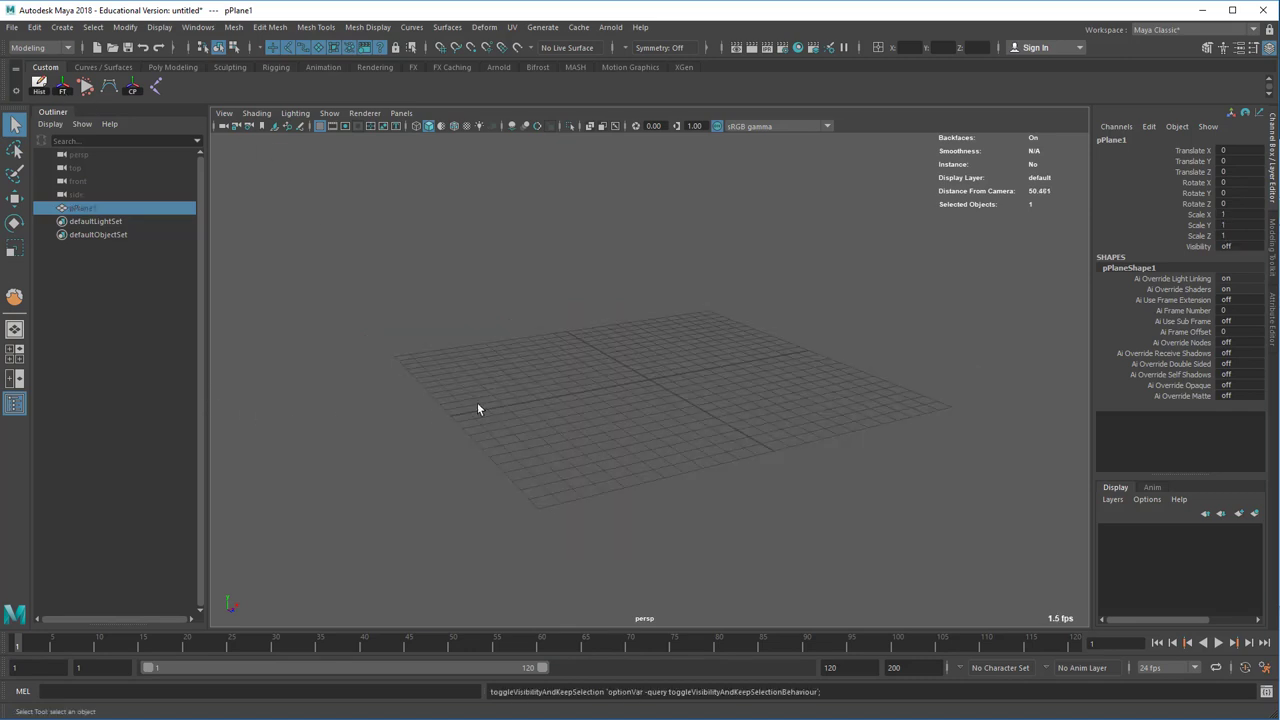
# - Load the grassClump brush from the Content Browser's Paint_Effects Grasses examples
pyautogui.click(198, 27)
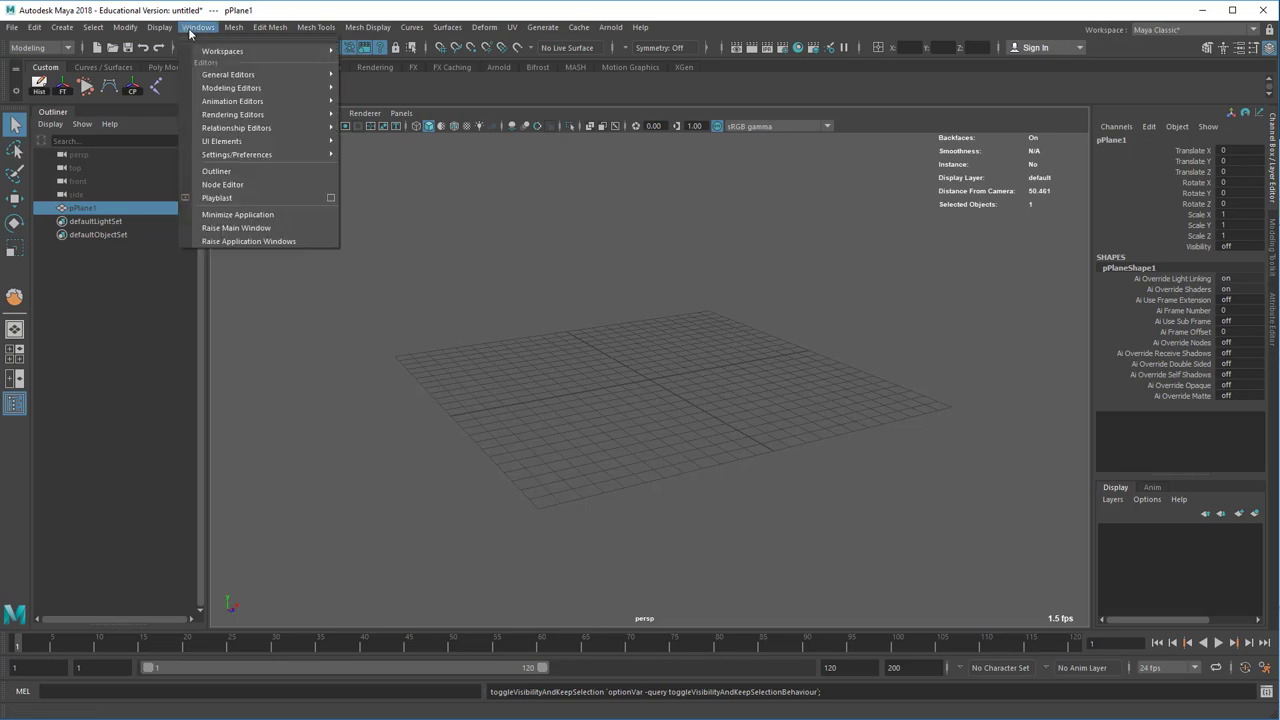
pyautogui.moveTo(240, 79)
pyautogui.click(400, 112)
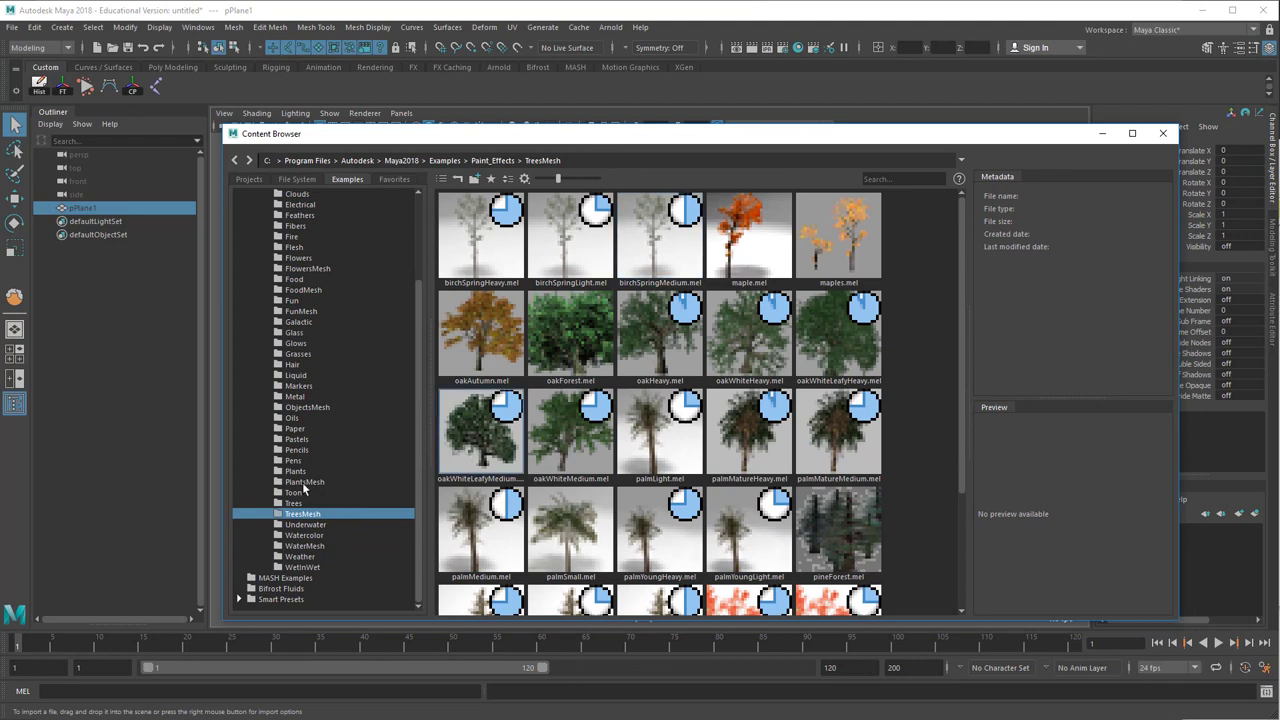
pyautogui.click(297, 354)
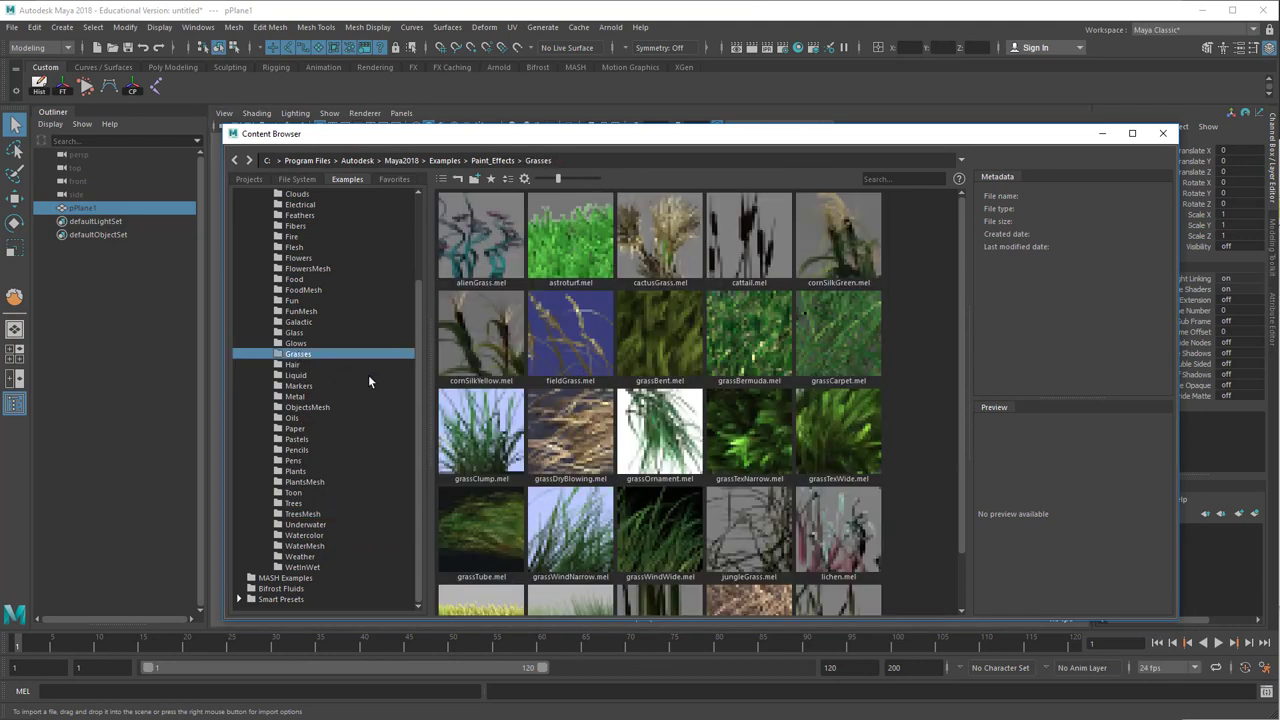
pyautogui.click(480, 453)
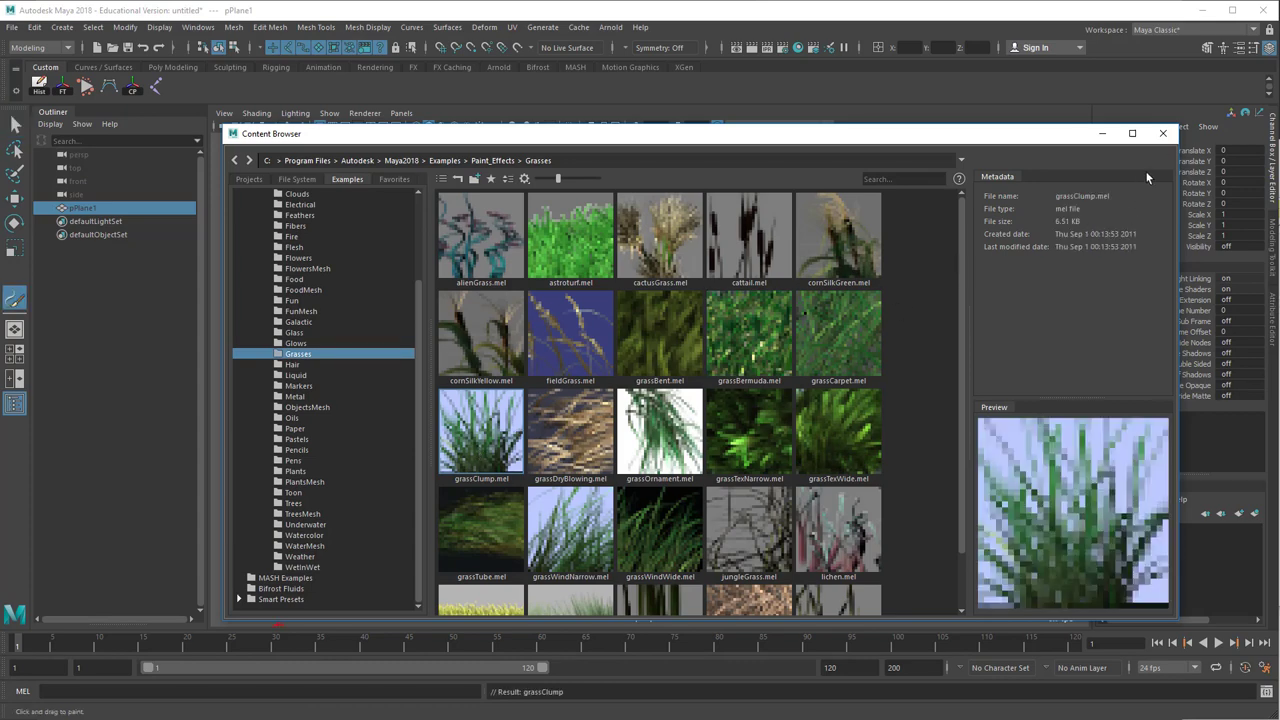
# - Paint a short grassClump stroke at the grid centre and show its Attribute Editor
pyautogui.click(1165, 135)
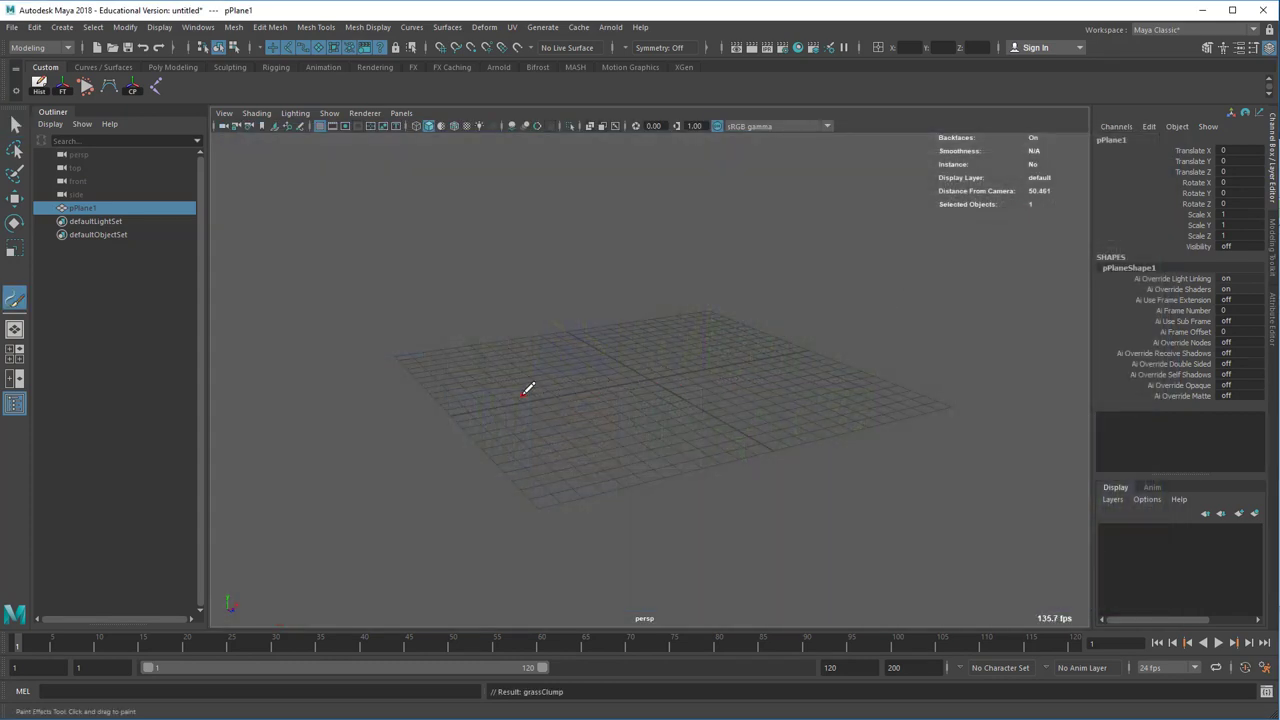
pyautogui.scroll(3, 592, 370)
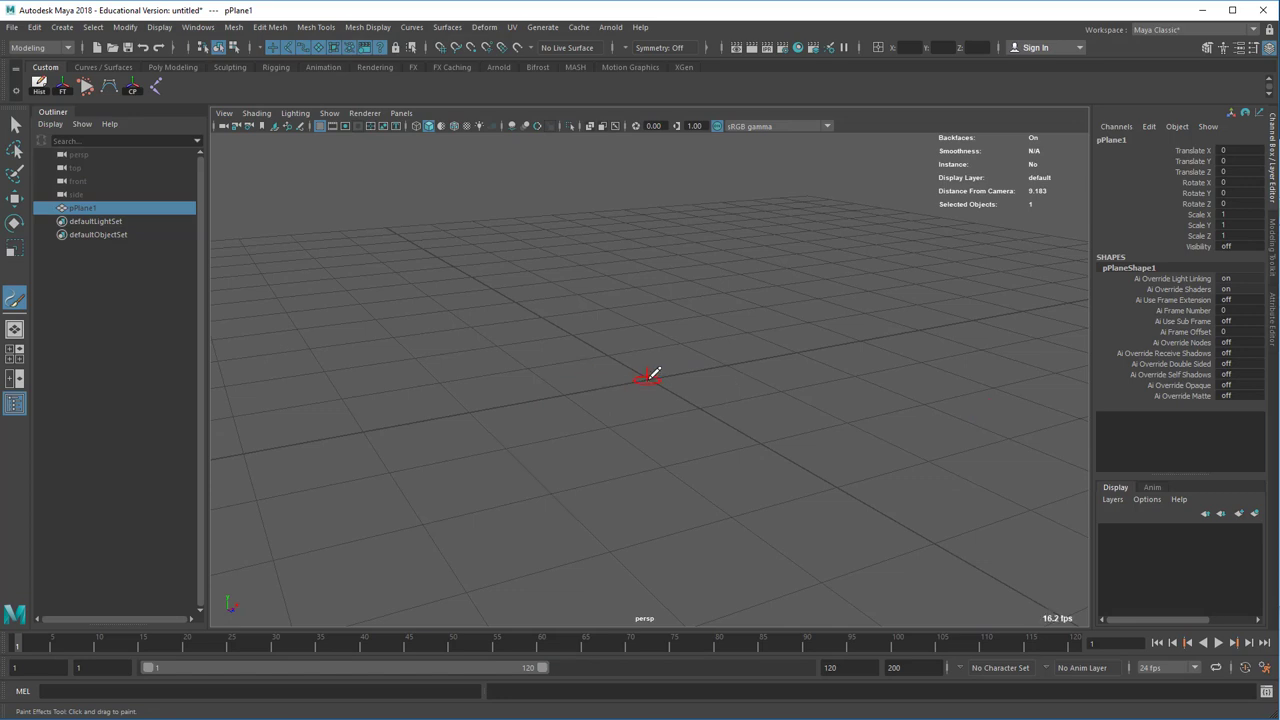
pyautogui.moveTo(655, 372)
pyautogui.mouseDown()
pyautogui.moveTo(703, 396)
pyautogui.moveTo(635, 394)
pyautogui.moveTo(665, 390)
pyautogui.mouseUp()
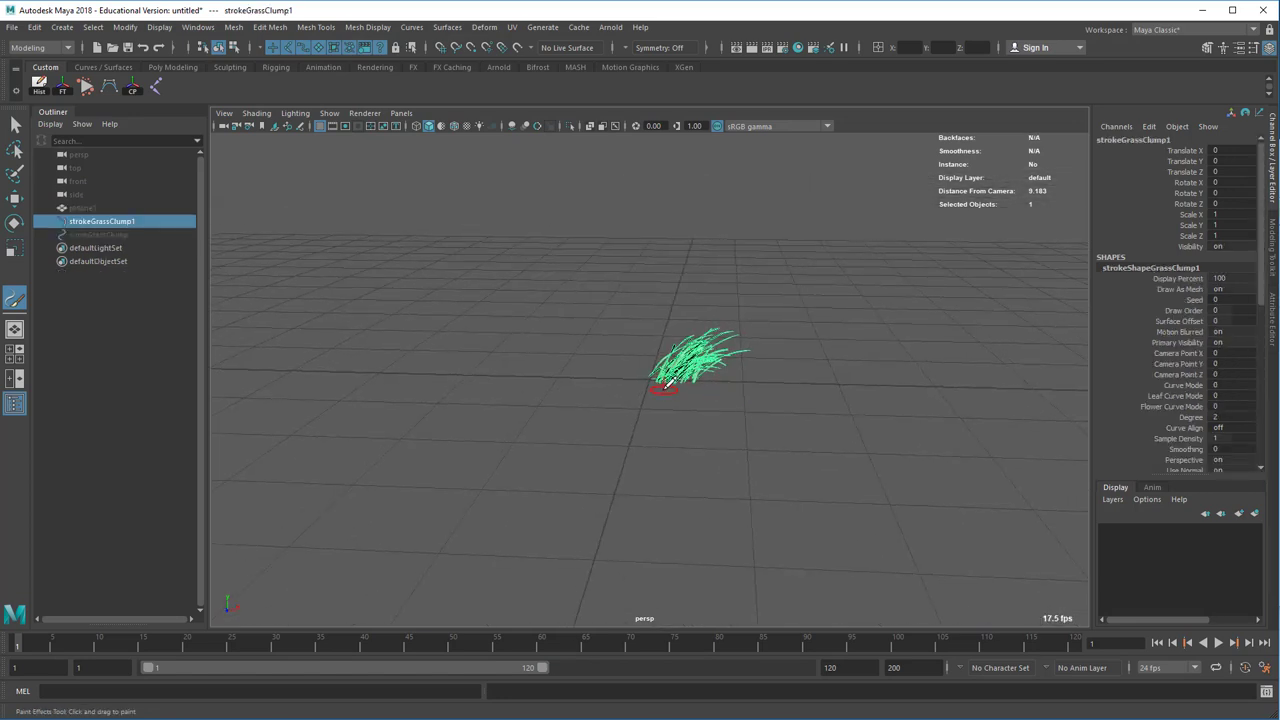
pyautogui.hotkey('ctrl', 'a')
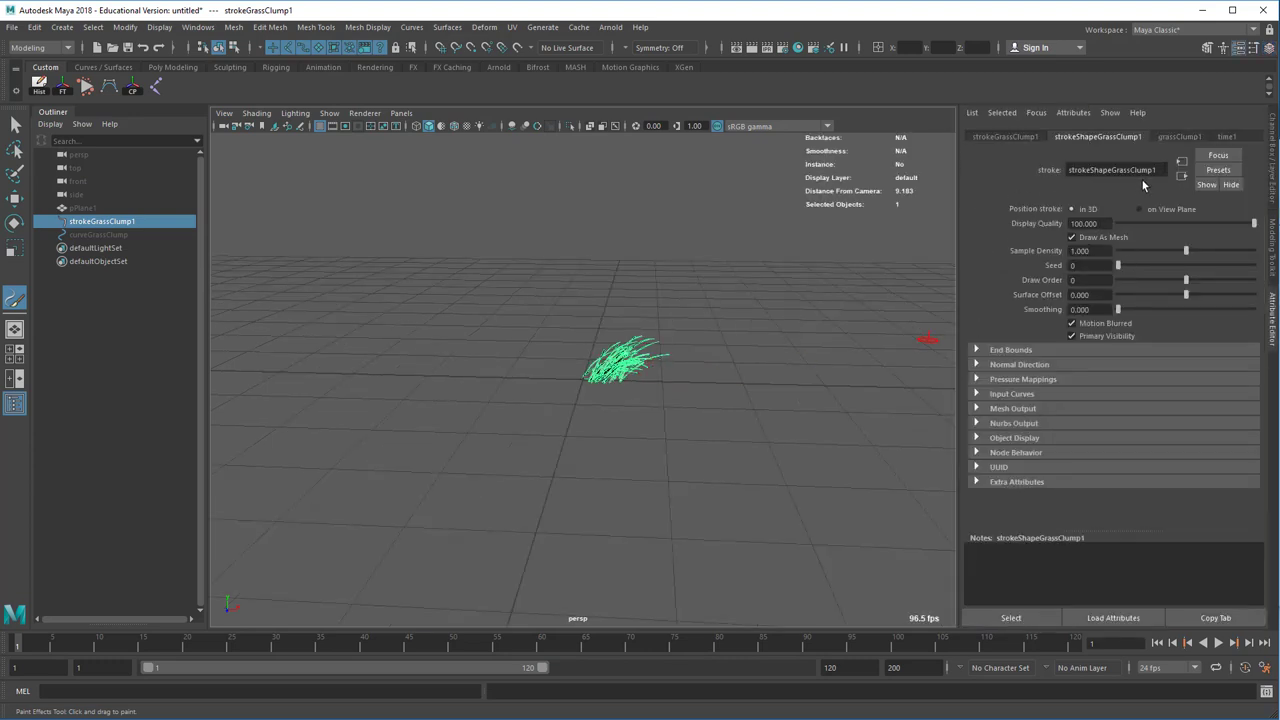
# - Expand grassClump1's Tubes Creation, Growth and Behavior sections in the Attribute Editor
pyautogui.click(1176, 137)
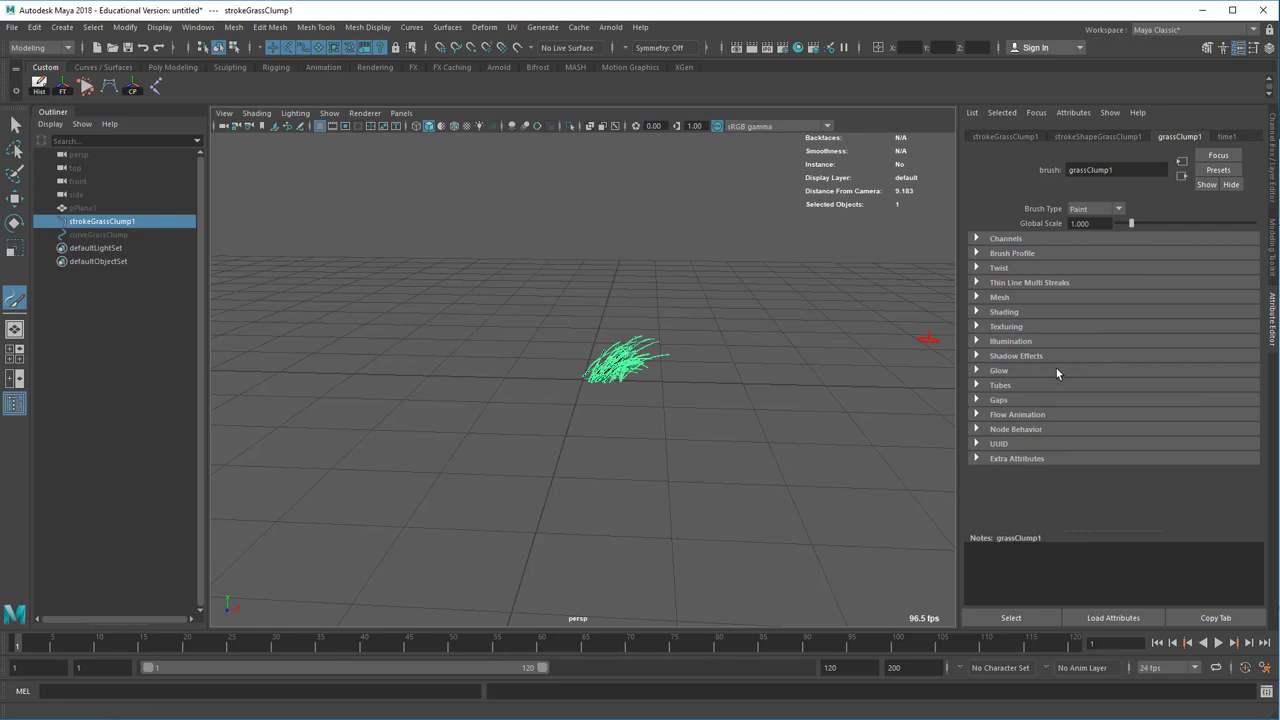
pyautogui.click(1003, 388)
pyautogui.scroll(-1, 1100, 405)
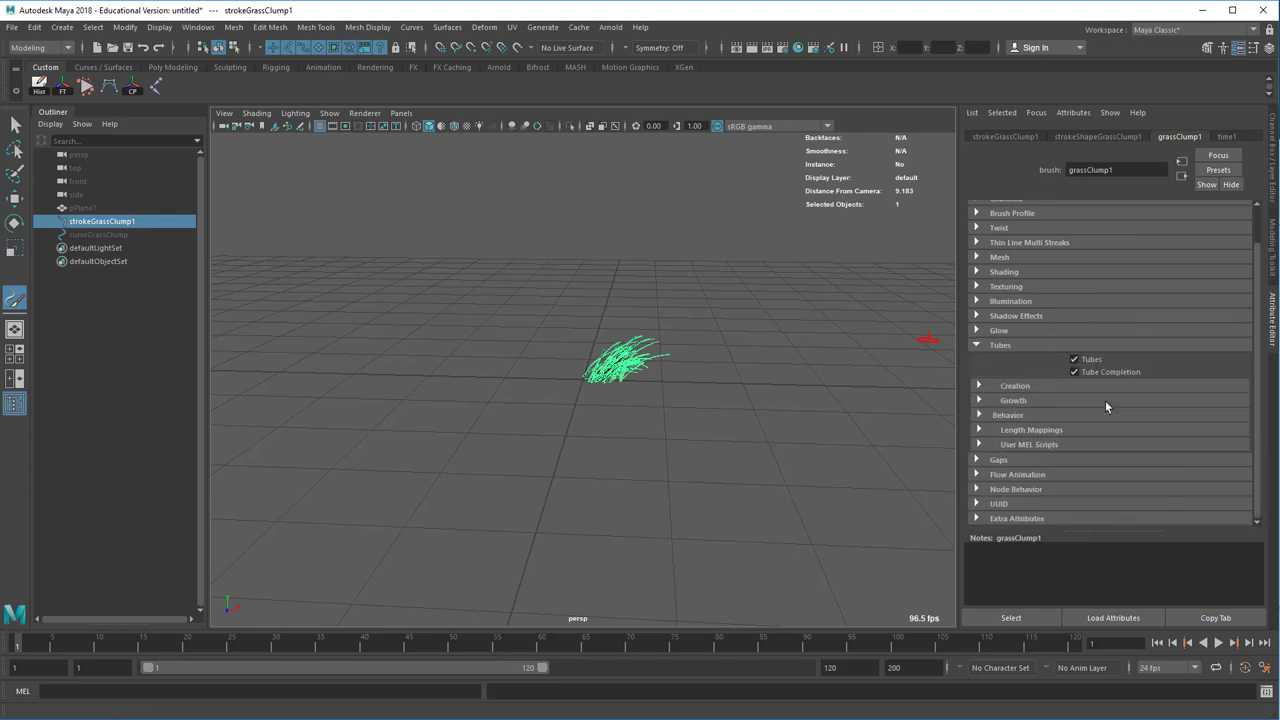
pyautogui.click(1038, 400)
pyautogui.scroll(-4, 1036, 398)
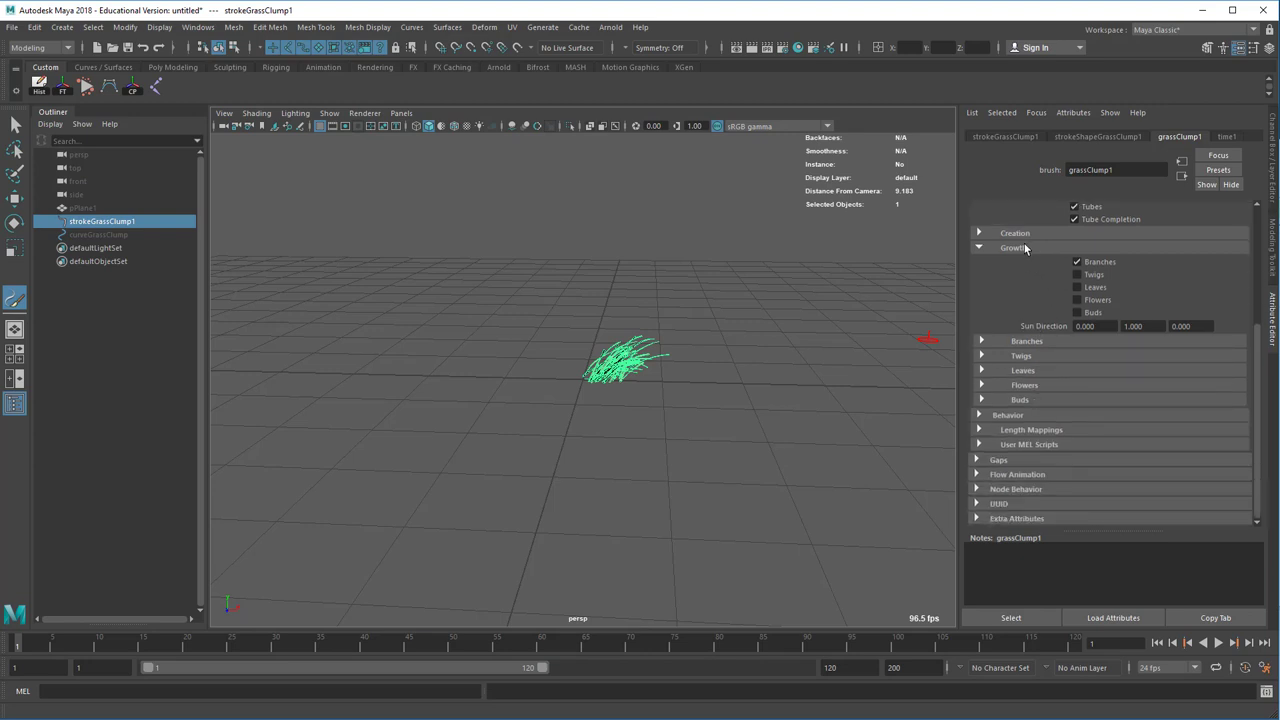
pyautogui.click(1017, 233)
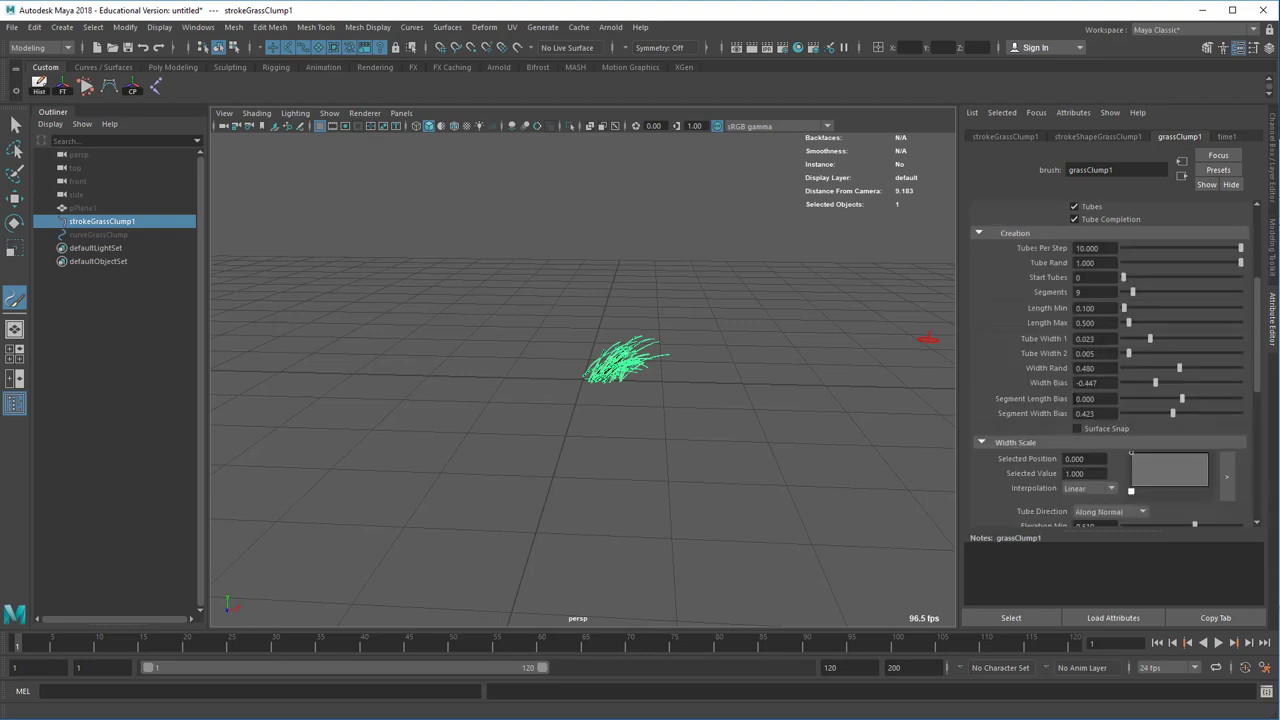
pyautogui.scroll(-8, 1068, 398)
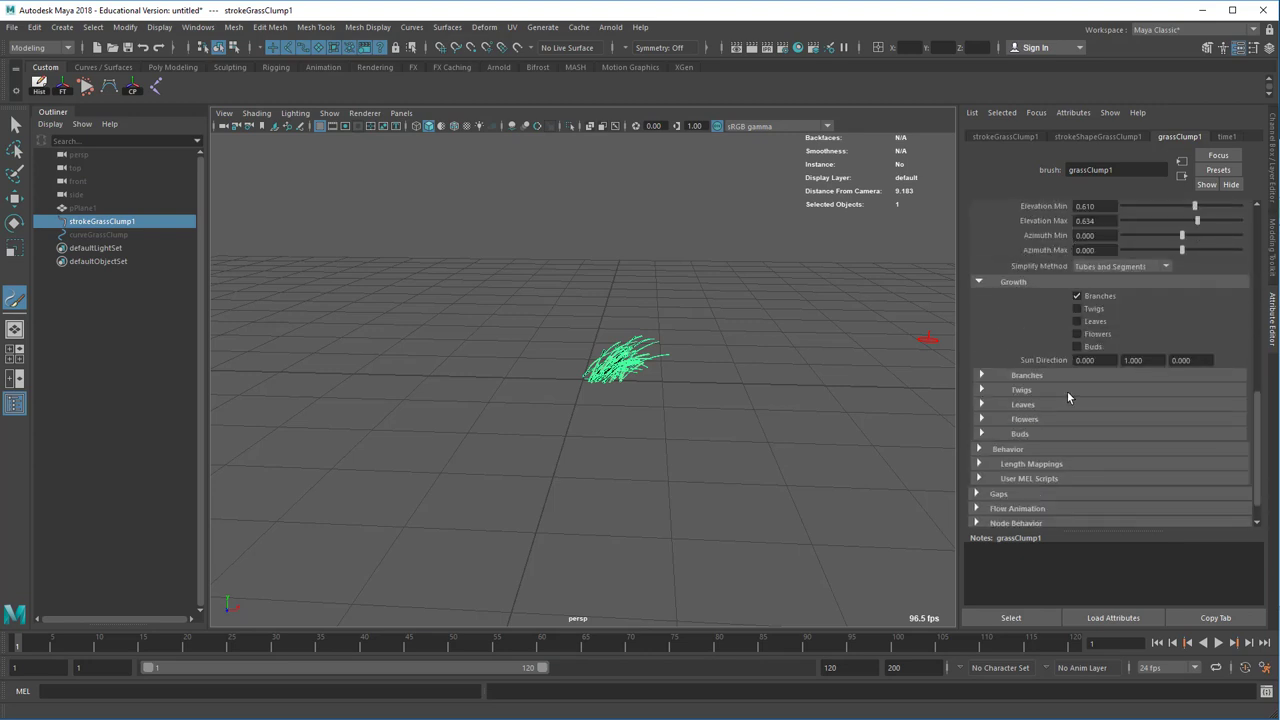
pyautogui.scroll(-1, 1065, 389)
pyautogui.click(1007, 416)
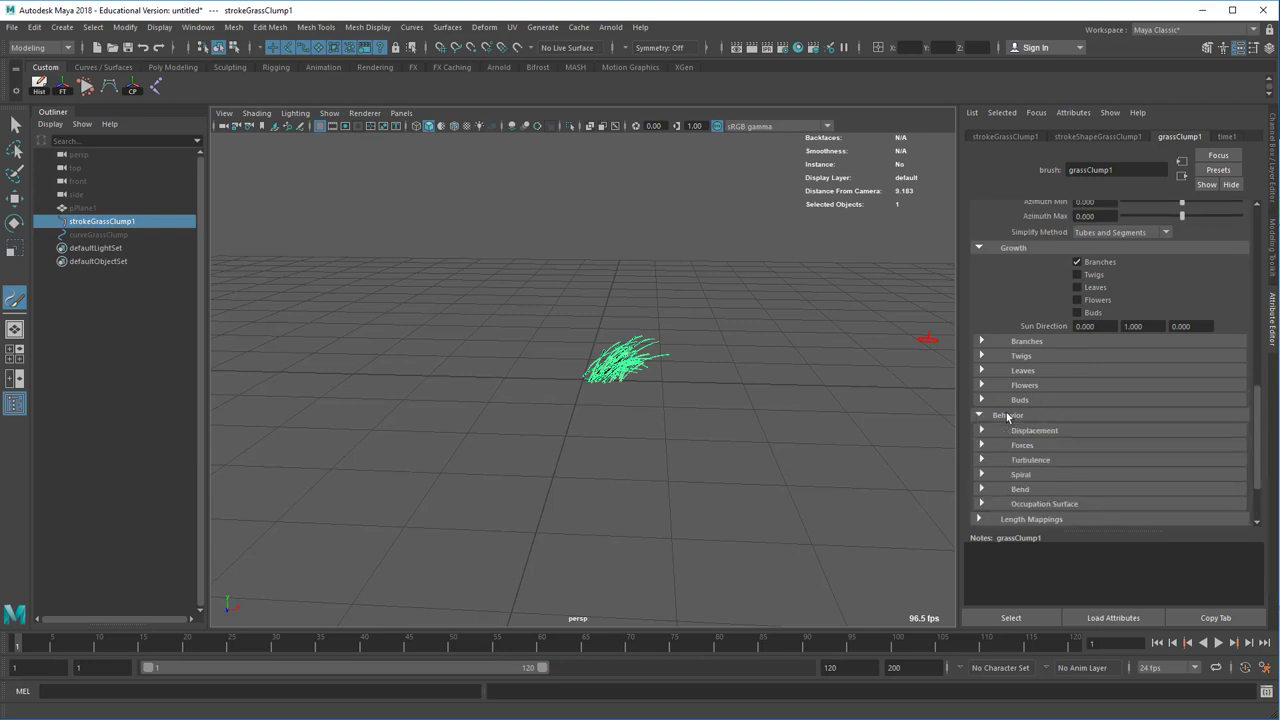
pyautogui.scroll(-3, 1007, 416)
pyautogui.scroll(8, 1006, 414)
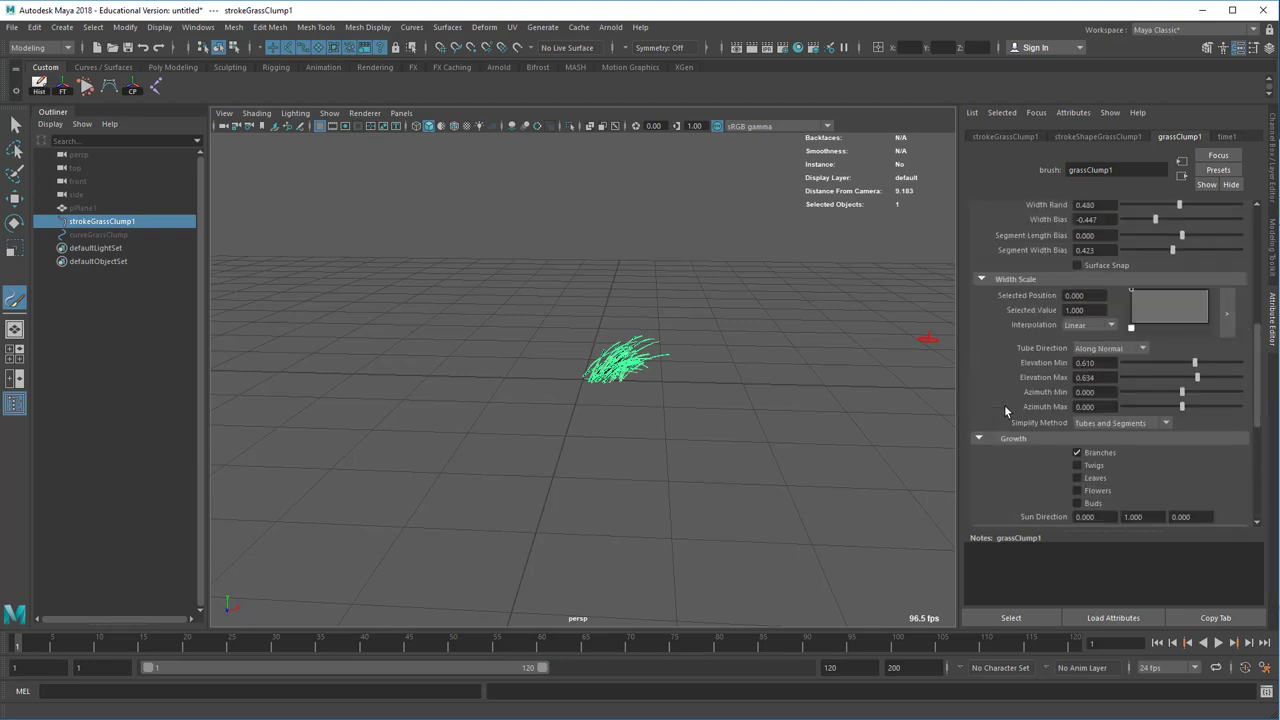
pyautogui.scroll(5, 1006, 412)
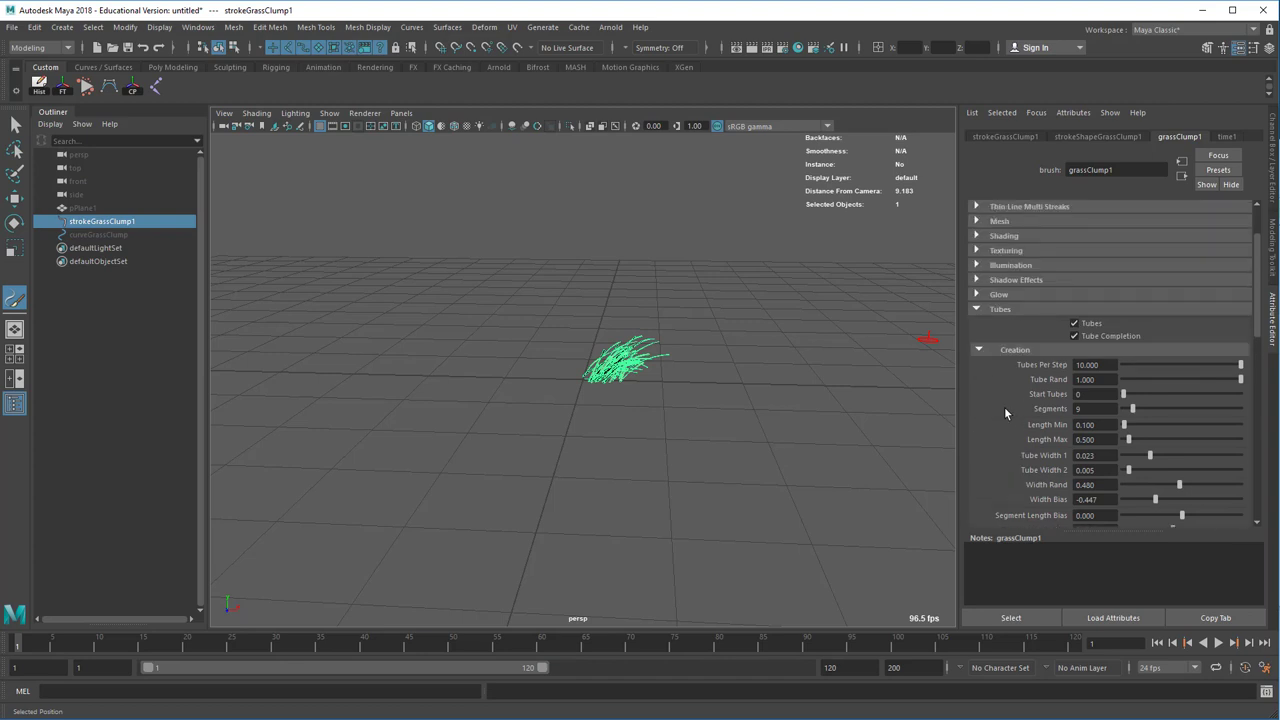
pyautogui.scroll(-15, 1004, 408)
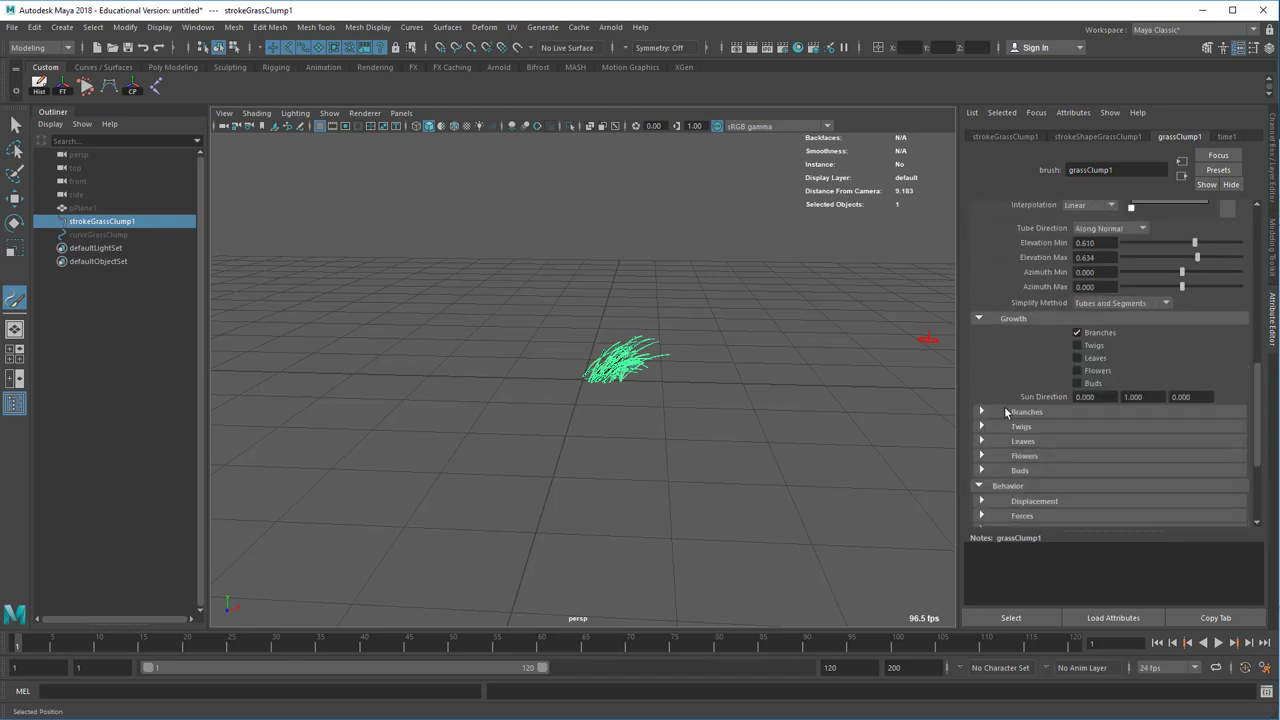
pyautogui.click(1006, 413)
pyautogui.scroll(-6, 1008, 414)
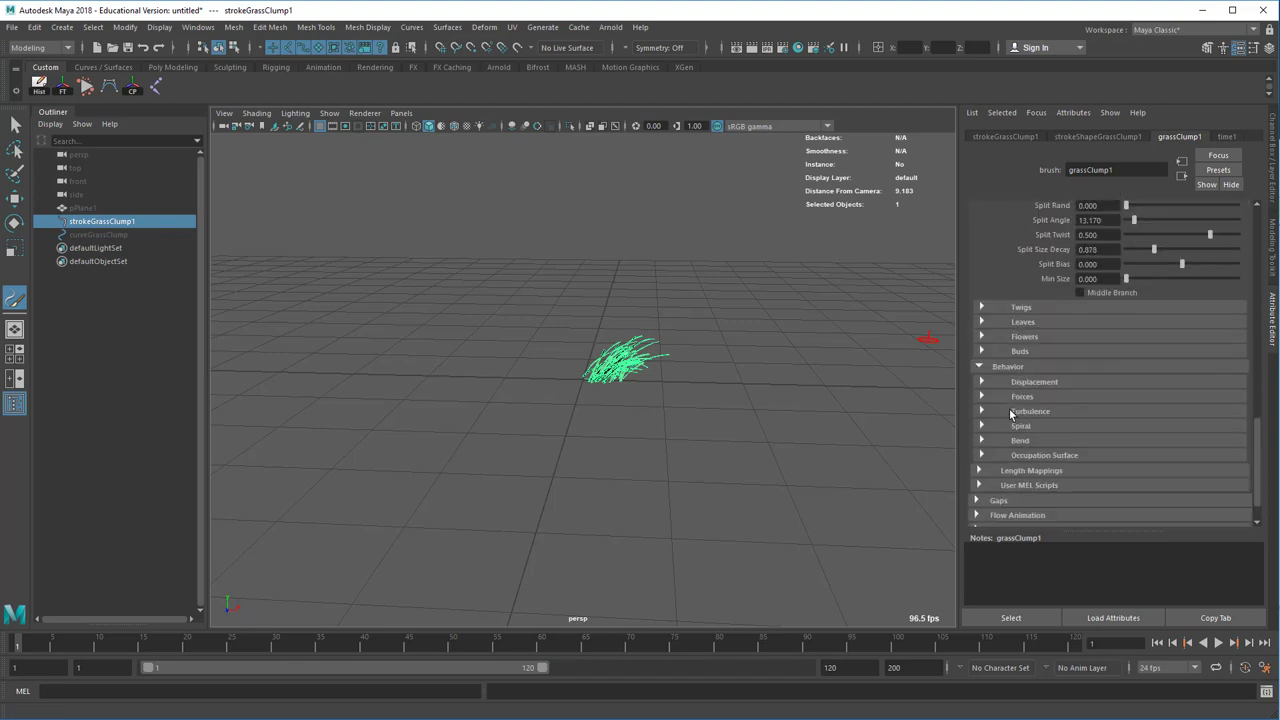
pyautogui.scroll(-2, 1011, 414)
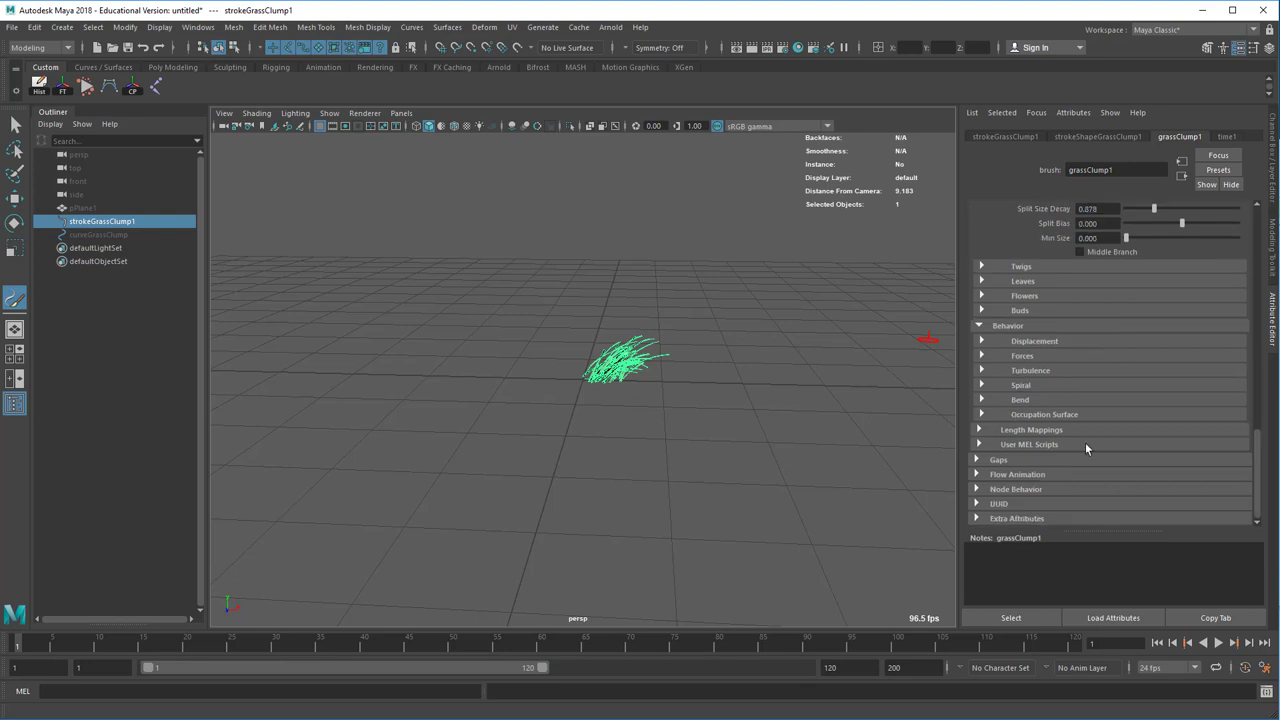
pyautogui.scroll(15, 1087, 448)
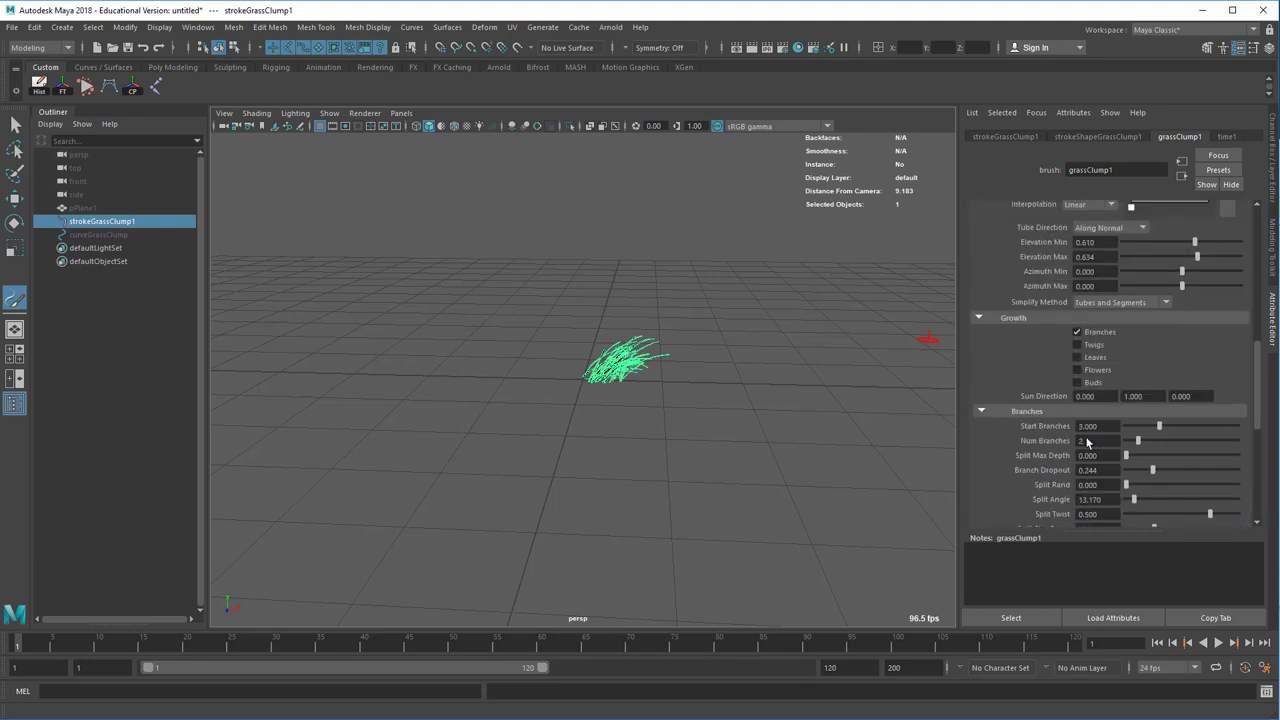
pyautogui.scroll(2, 1088, 443)
pyautogui.scroll(4, 1055, 272)
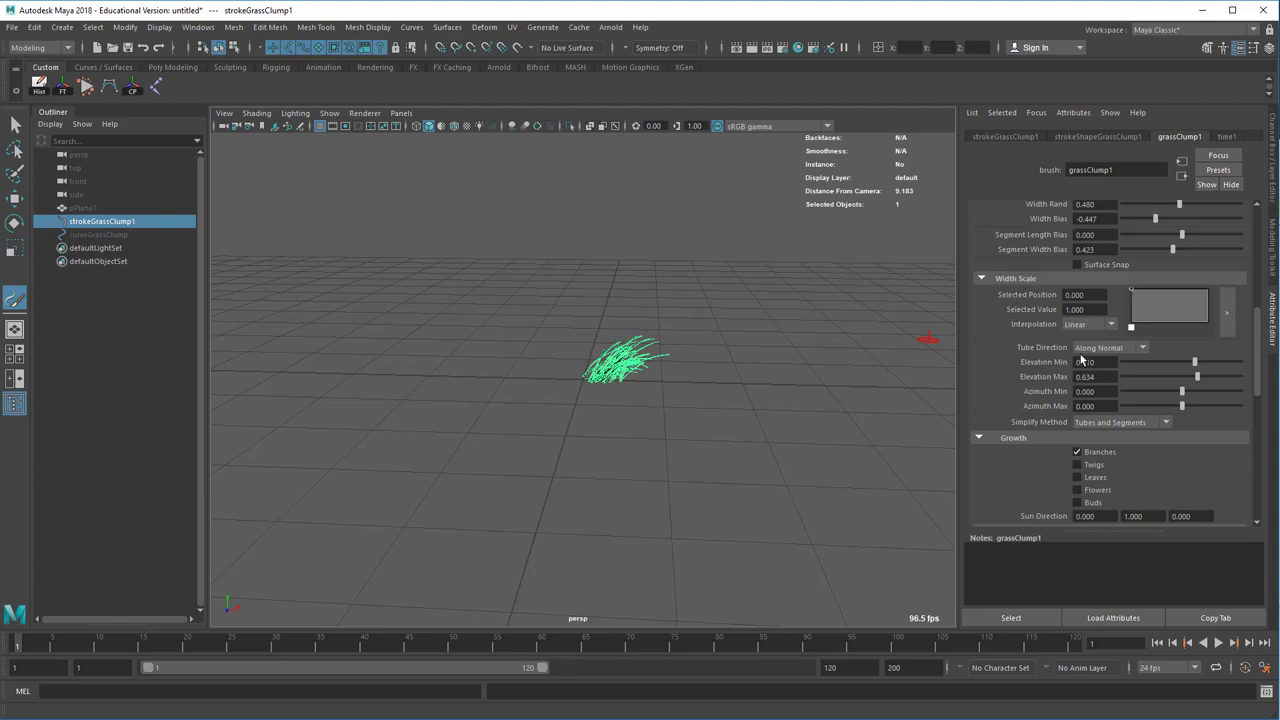
# - Set Elevation Min and Max to 1.000 so the blades stand upright, then inspect the grass
pyautogui.moveTo(1200, 363); pyautogui.dragTo(1262, 379)
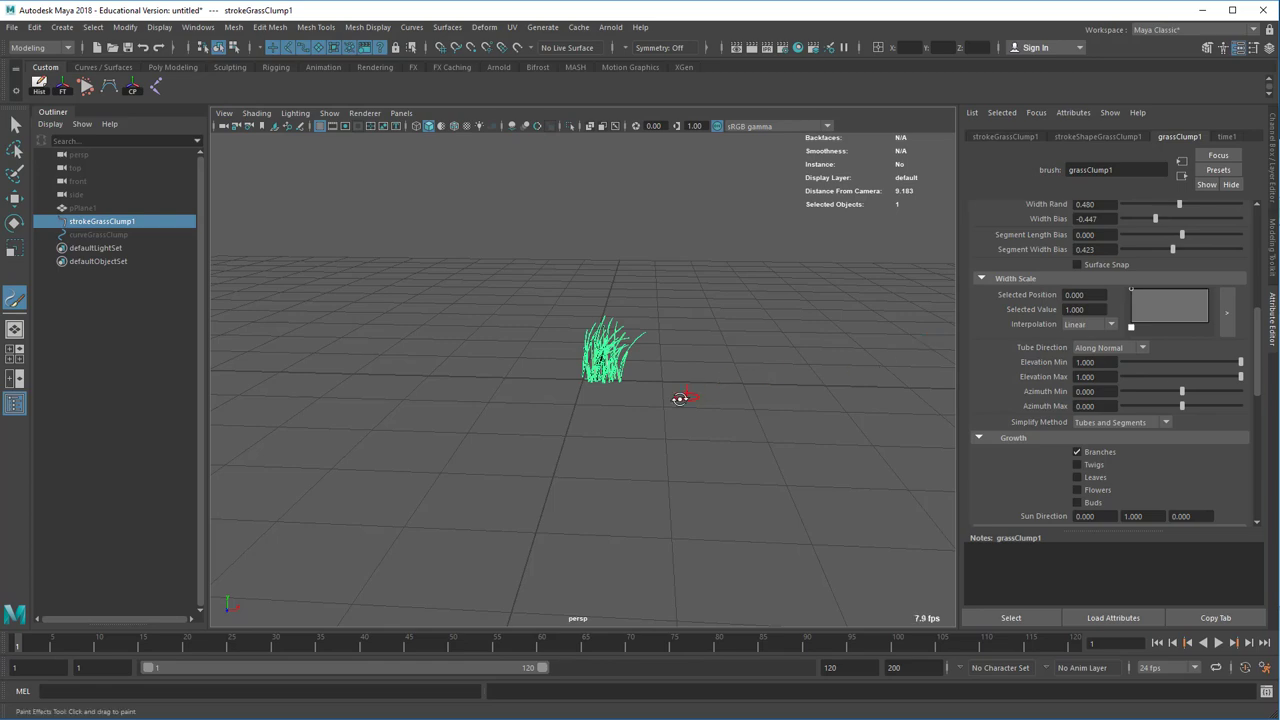
pyautogui.moveTo(680, 391)
pyautogui.keyDown('alt'); pyautogui.mouseDown()
pyautogui.moveTo(560, 417)
pyautogui.moveTo(737, 406)
pyautogui.mouseUp(); pyautogui.keyUp('alt')
pyautogui.keyDown('alt'); pyautogui.moveTo(526, 384); pyautogui.dragTo(646, 357, button='right'); pyautogui.keyUp('alt')
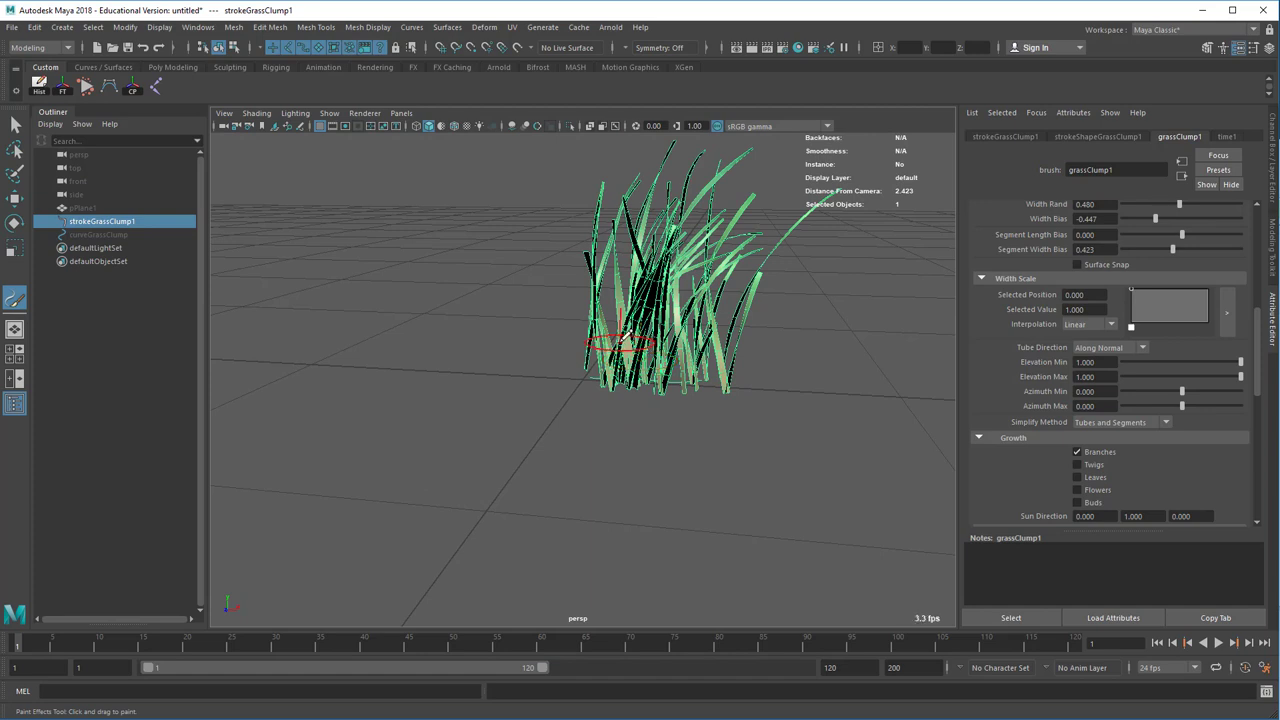
pyautogui.keyDown('alt'); pyautogui.moveTo(620, 335); pyautogui.dragTo(323, 241); pyautogui.keyUp('alt')
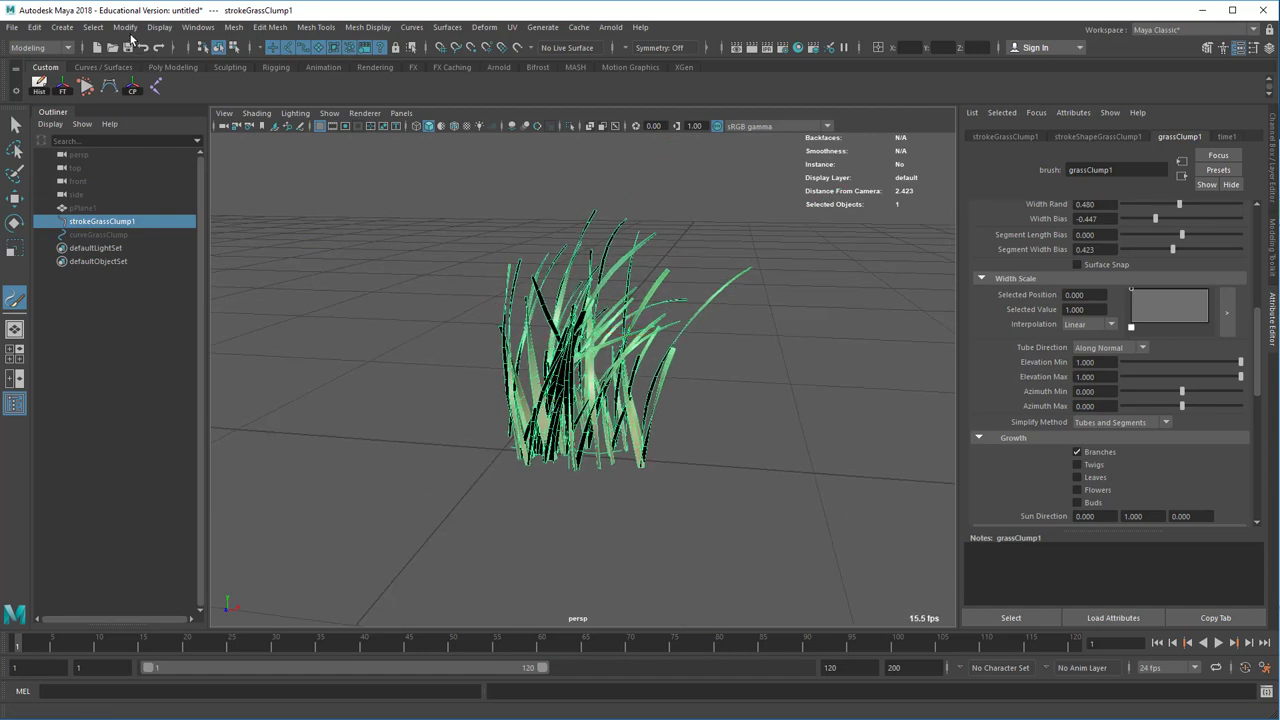
pyautogui.click(124, 27)
# - Convert the grass stroke to polygons and reposition the grass mesh on the grid
pyautogui.moveTo(164, 354)
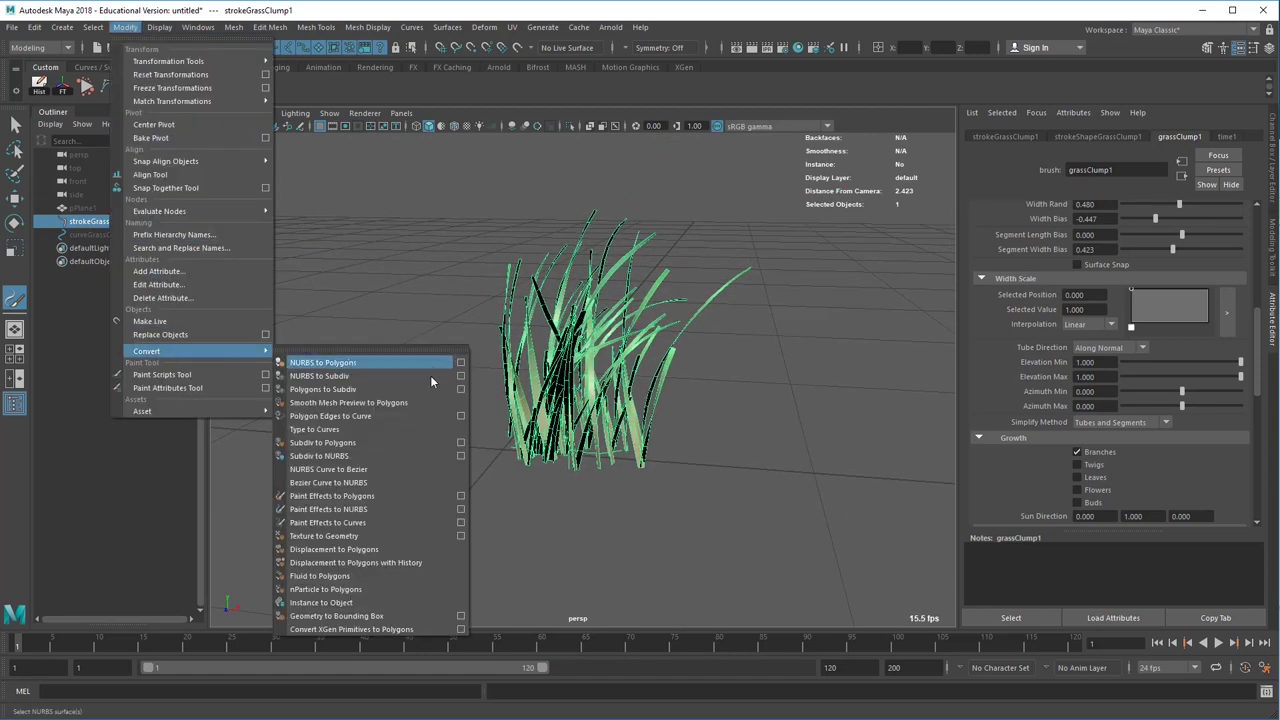
pyautogui.click(422, 494)
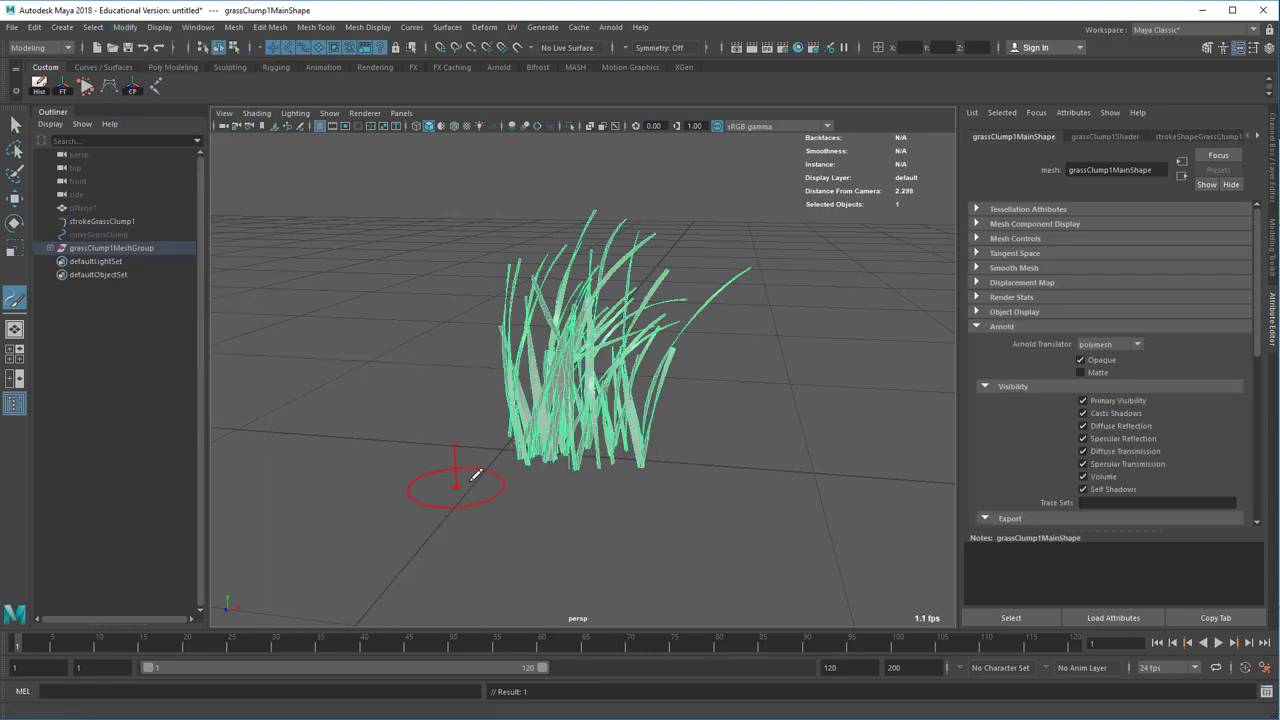
pyautogui.moveTo(477, 466)
pyautogui.keyDown('alt'); pyautogui.mouseDown()
pyautogui.moveTo(580, 465)
pyautogui.moveTo(451, 458)
pyautogui.mouseUp(); pyautogui.keyUp('alt')
pyautogui.press('w')
pyautogui.press('q')
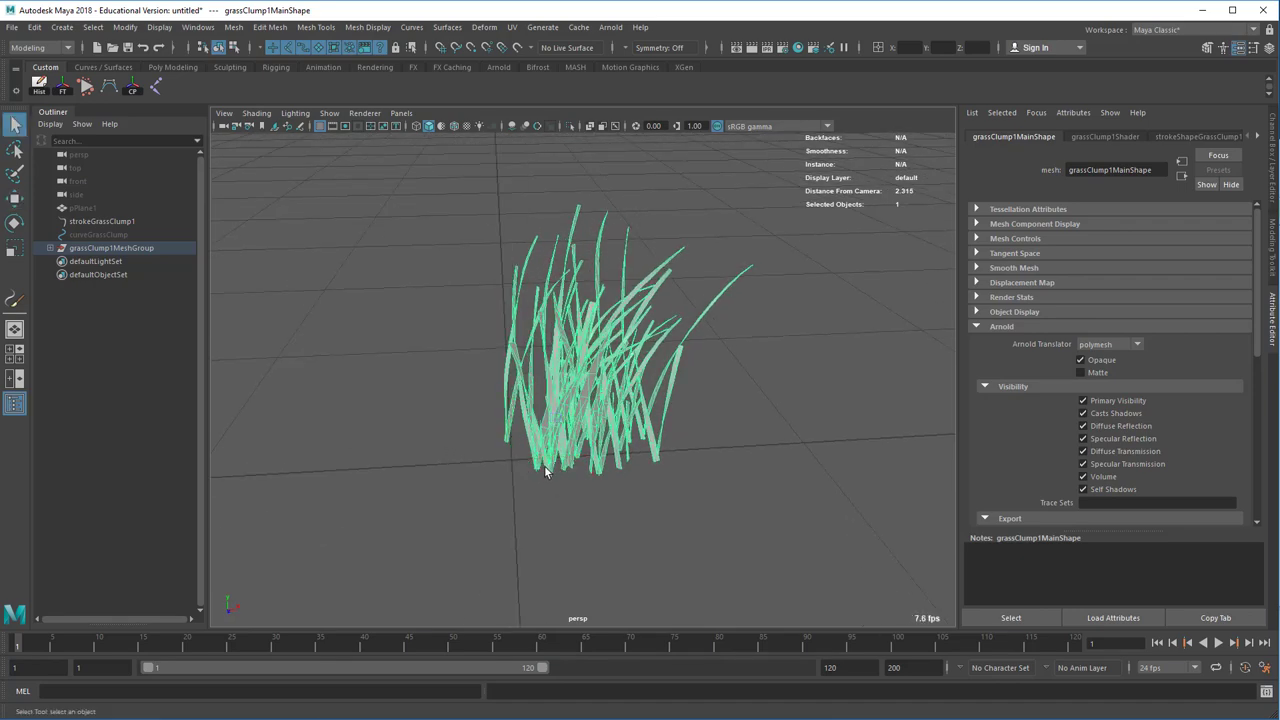
pyautogui.scroll(-5, 423, 440)
pyautogui.click(631, 406)
pyautogui.click(576, 400)
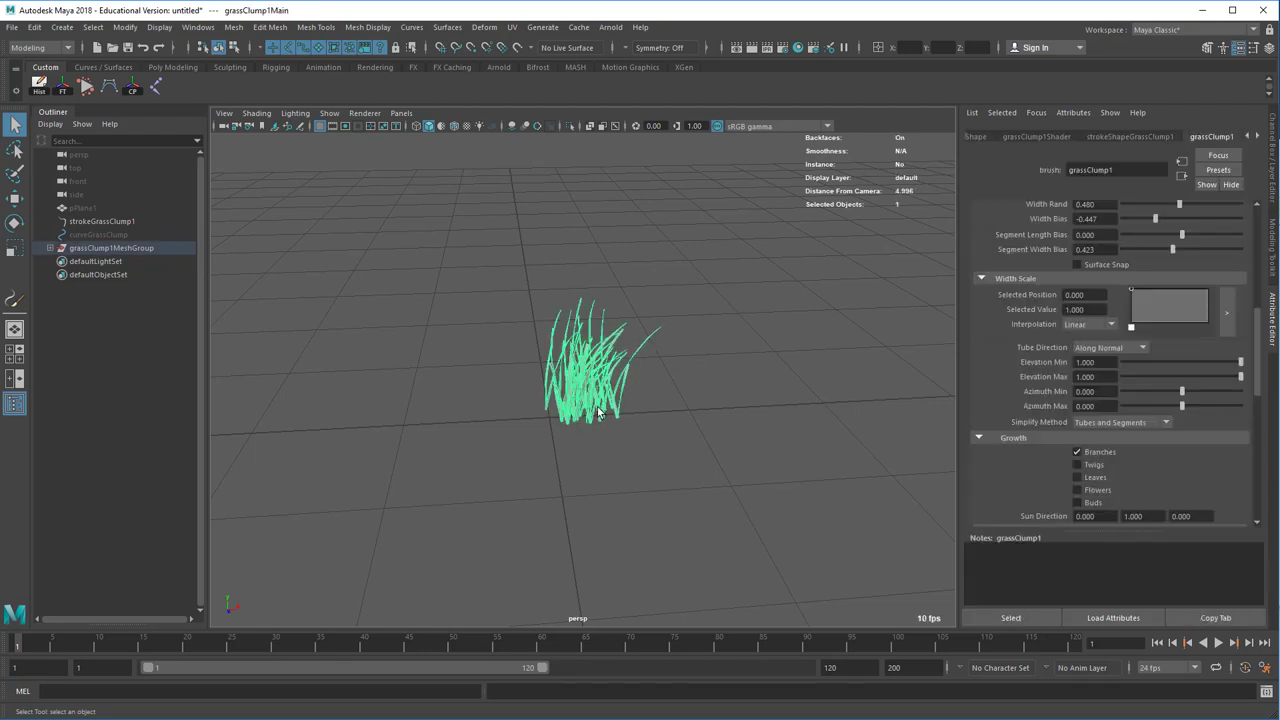
pyautogui.press('w')
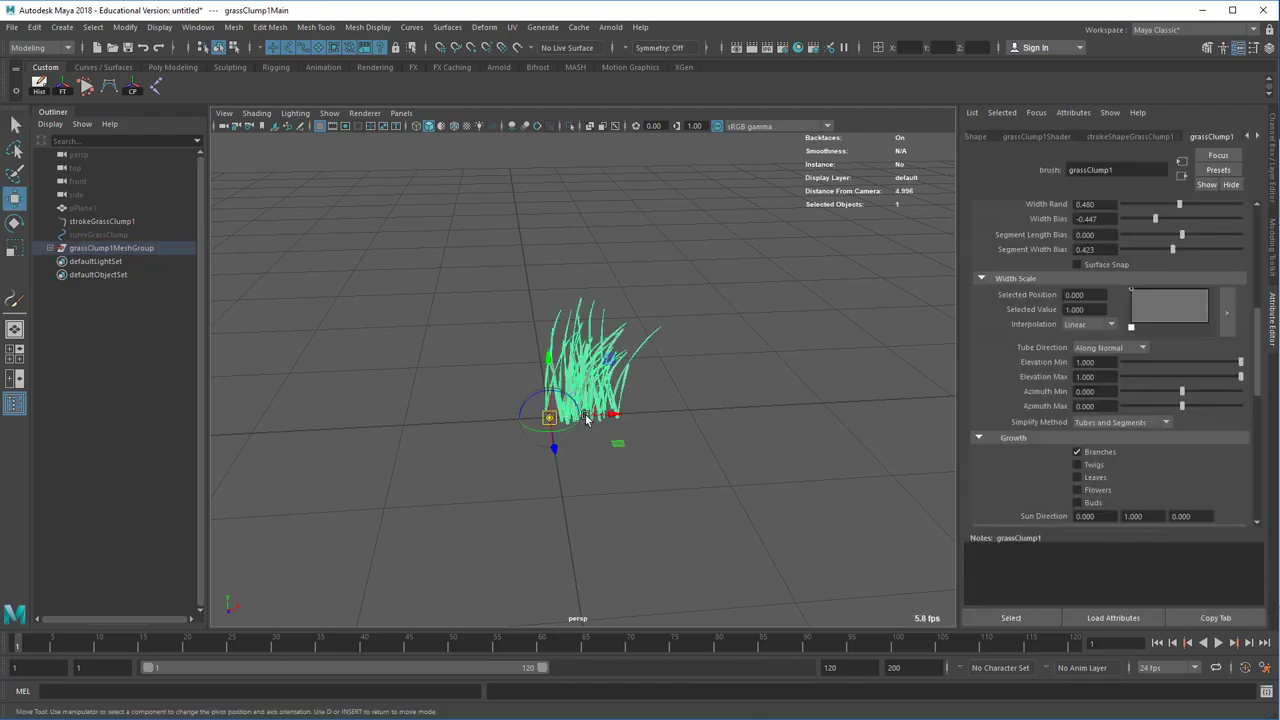
pyautogui.moveTo(587, 420); pyautogui.dragTo(635, 470)
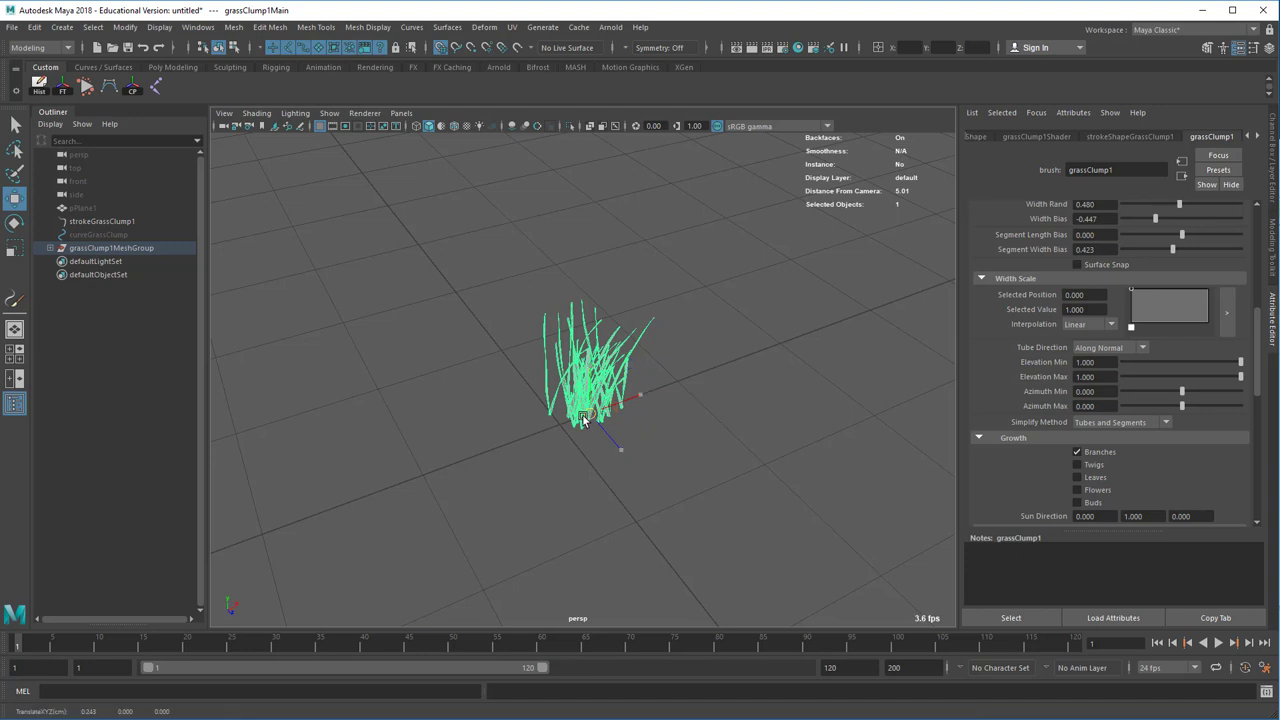
pyautogui.moveTo(591, 435); pyautogui.dragTo(505, 432)
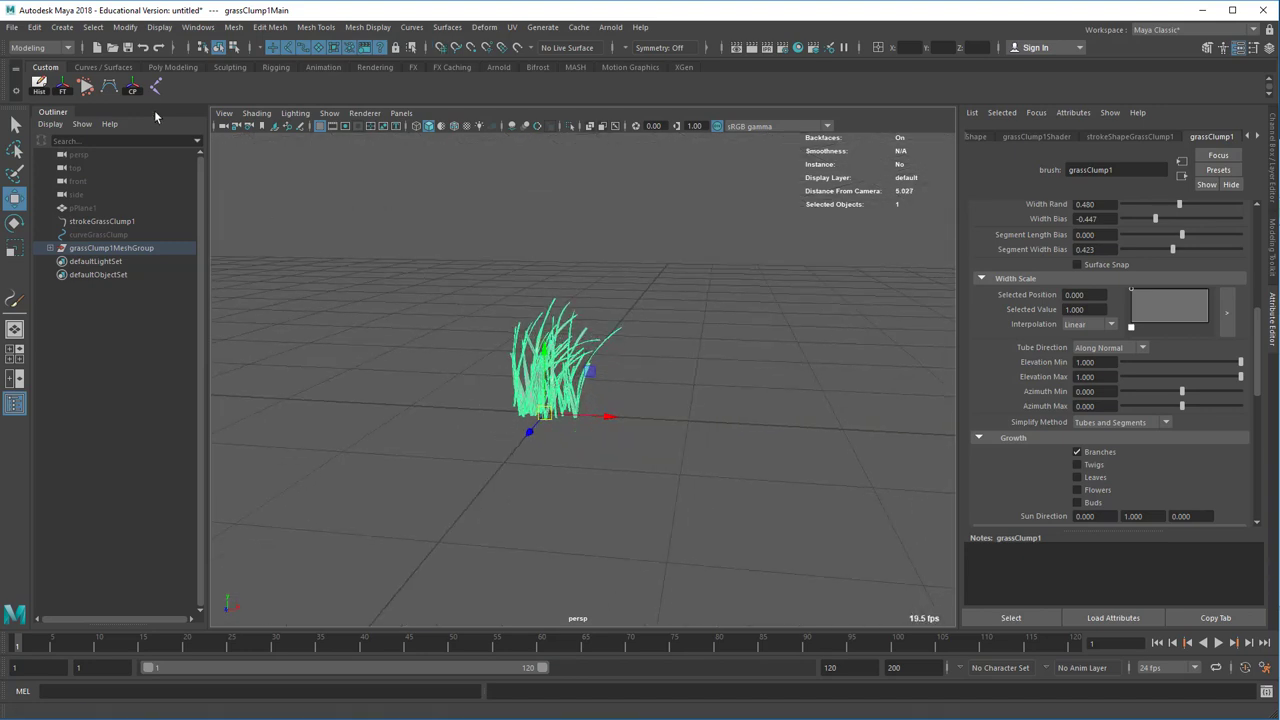
# - Freeze the grass clump's transformations and delete its construction history
pyautogui.click(124, 27)
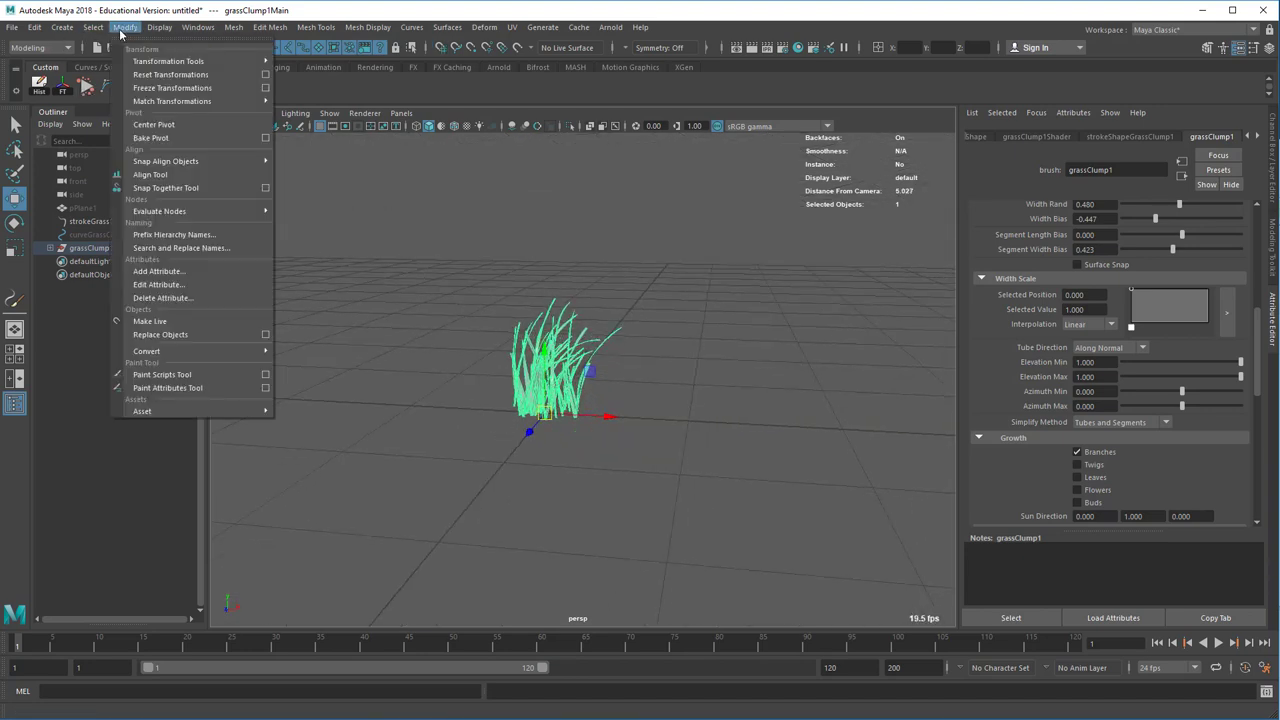
pyautogui.click(148, 88)
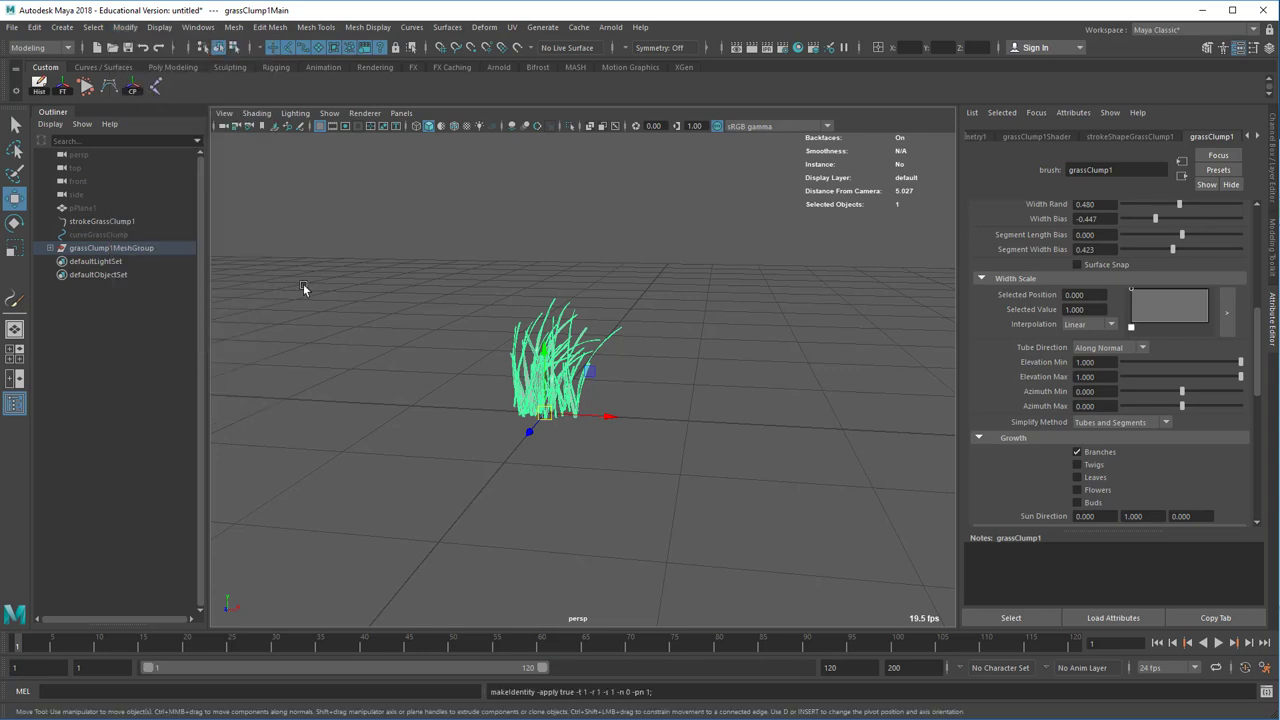
pyautogui.click(1218, 643)
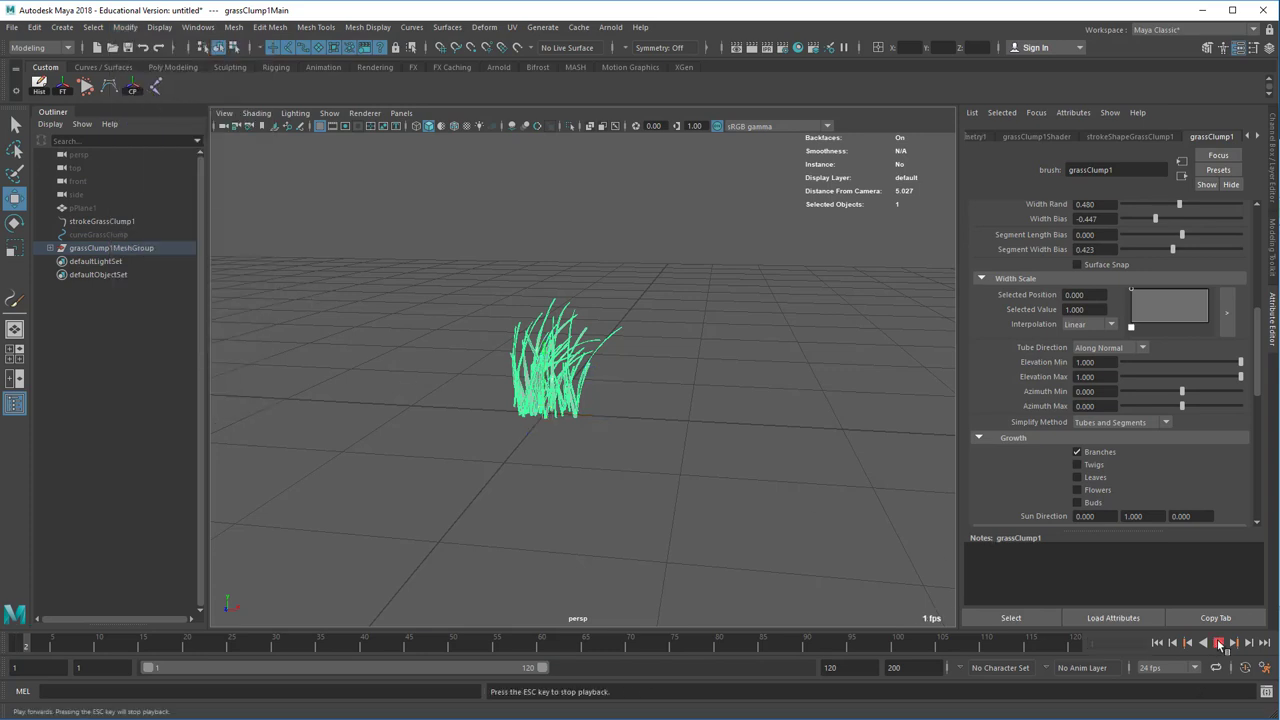
pyautogui.click(1162, 645)
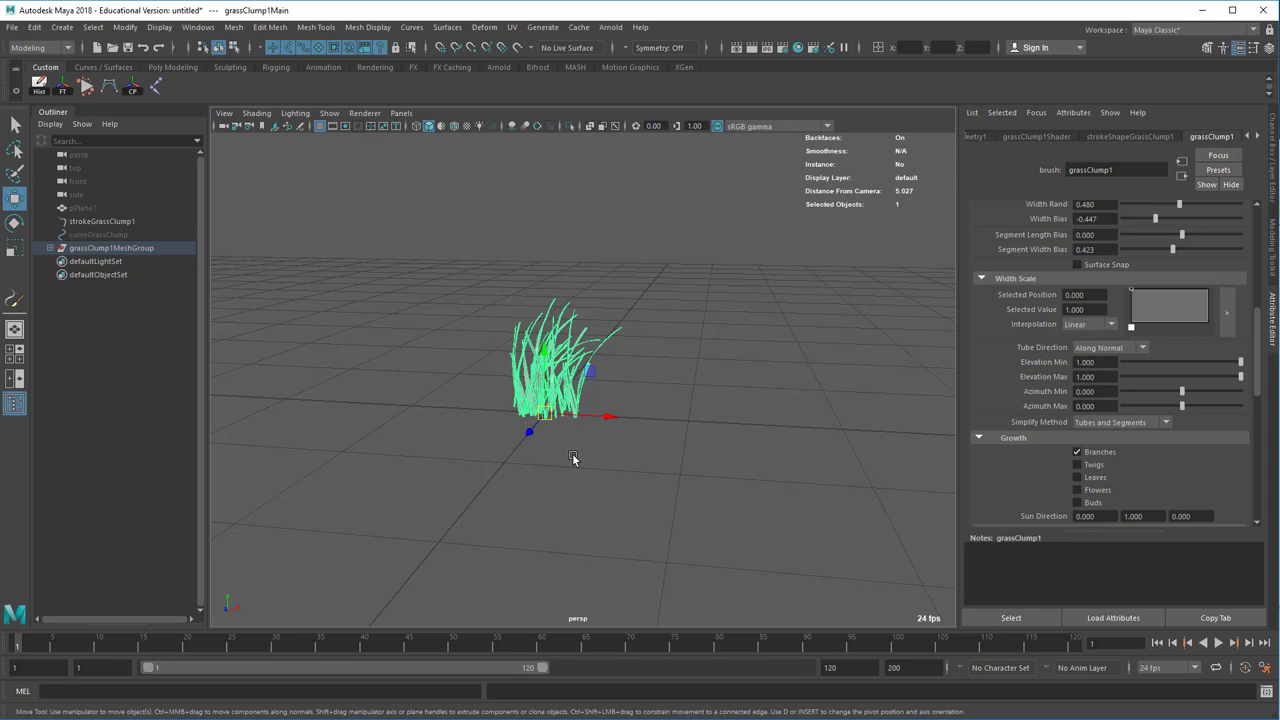
pyautogui.click(34, 28)
pyautogui.moveTo(100, 184)
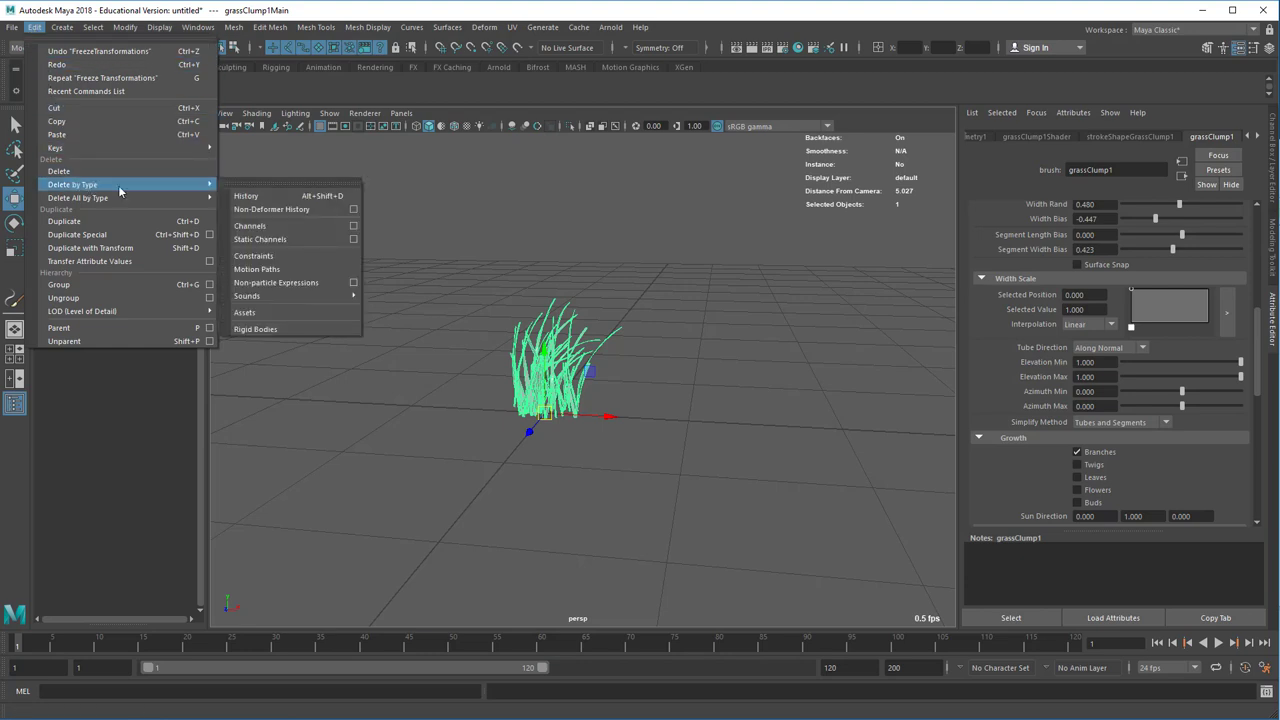
pyautogui.click(246, 196)
pyautogui.moveTo(521, 423)
pyautogui.keyDown('alt'); pyautogui.mouseDown()
pyautogui.moveTo(686, 423)
pyautogui.moveTo(540, 431)
pyautogui.mouseUp(); pyautogui.keyUp('alt')
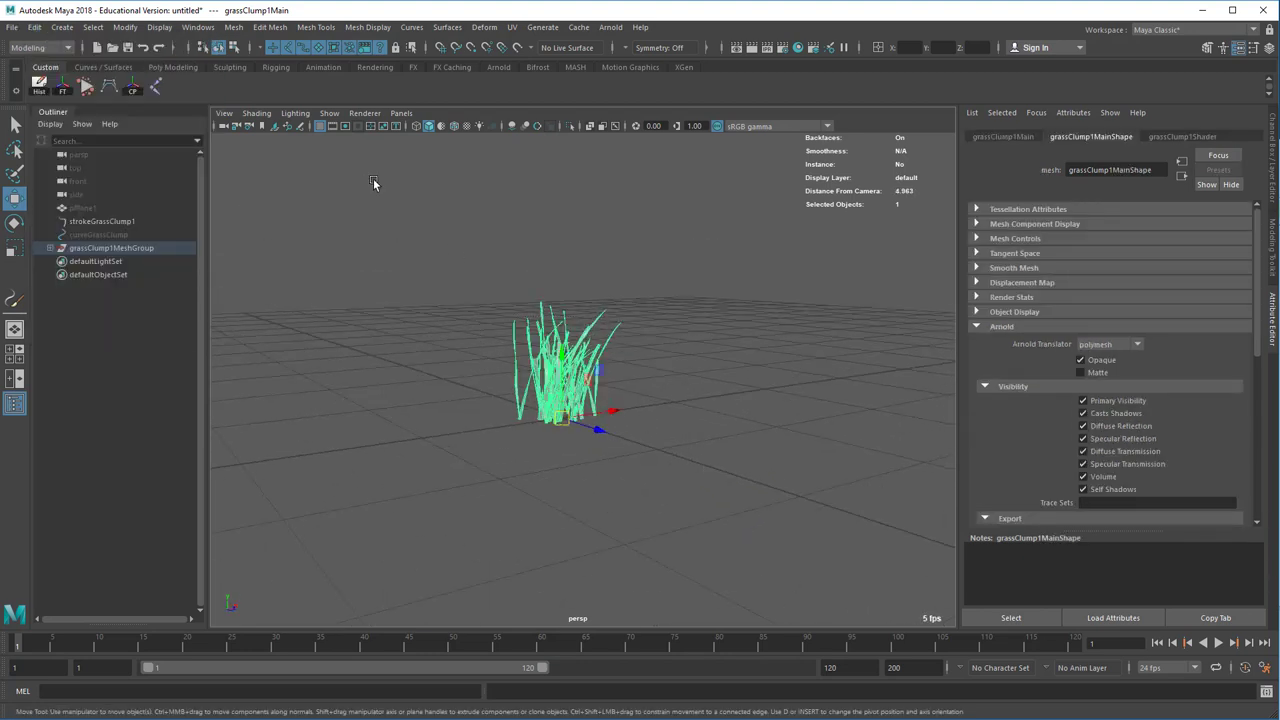
pyautogui.keyDown('alt'); pyautogui.moveTo(660, 472); pyautogui.dragTo(454, 449); pyautogui.keyUp('alt')
pyautogui.keyDown('alt'); pyautogui.moveTo(449, 443); pyautogui.dragTo(694, 449, button='right'); pyautogui.keyUp('alt')
pyautogui.keyDown('alt'); pyautogui.moveTo(694, 449); pyautogui.dragTo(614, 437); pyautogui.keyUp('alt')
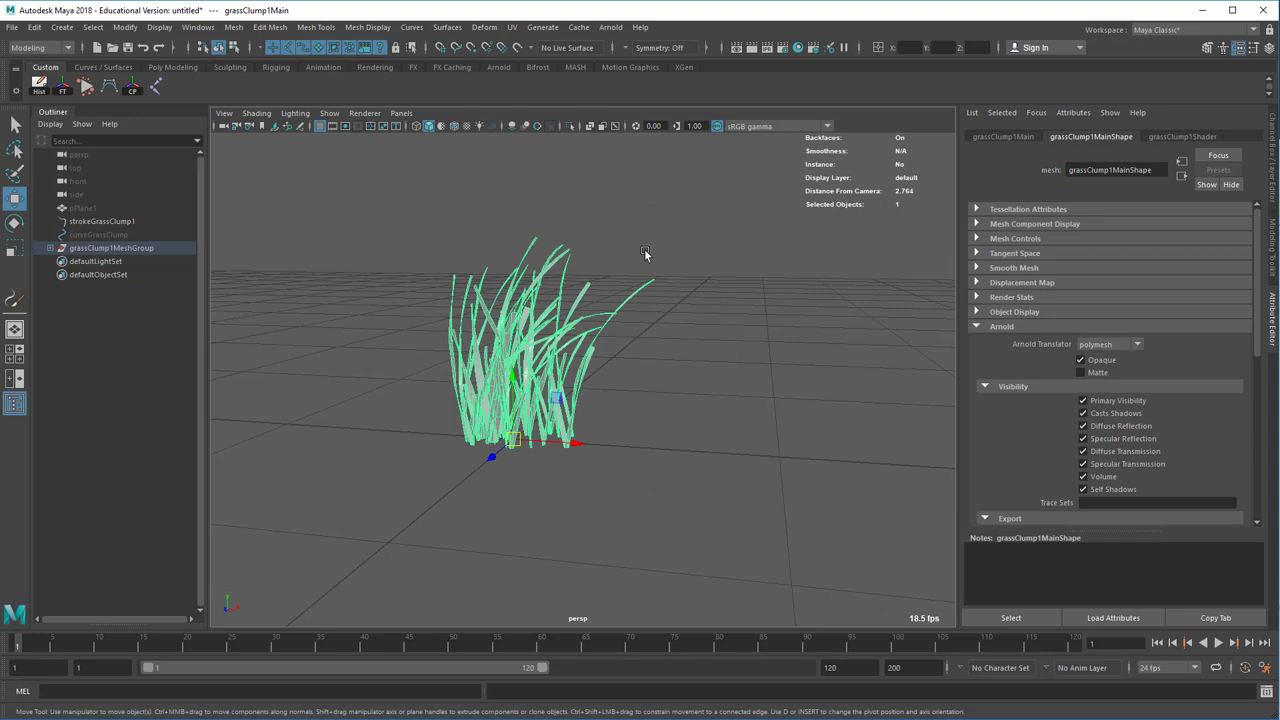
# - Switch to the FX menu set, create a MASH network from the grass clump, then undo it
pyautogui.click(611, 27)
pyautogui.moveTo(447, 27)
pyautogui.click(405, 172)
pyautogui.click(40, 47)
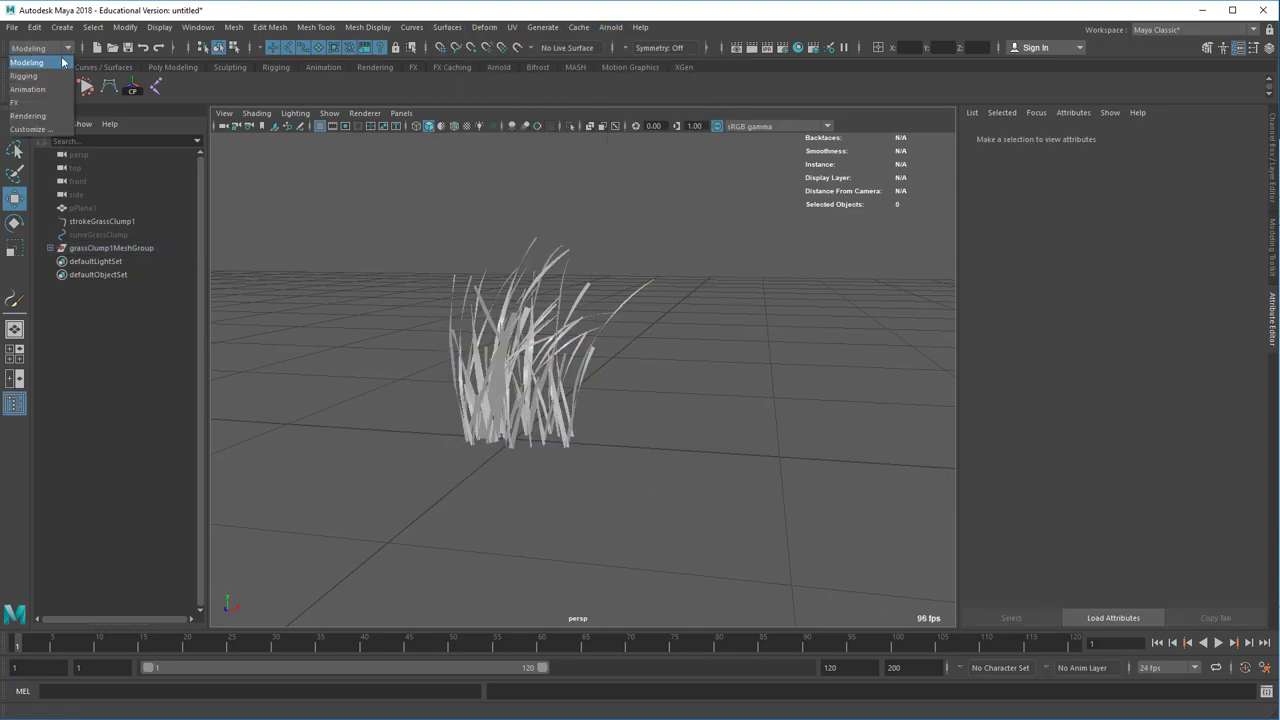
pyautogui.click(30, 100)
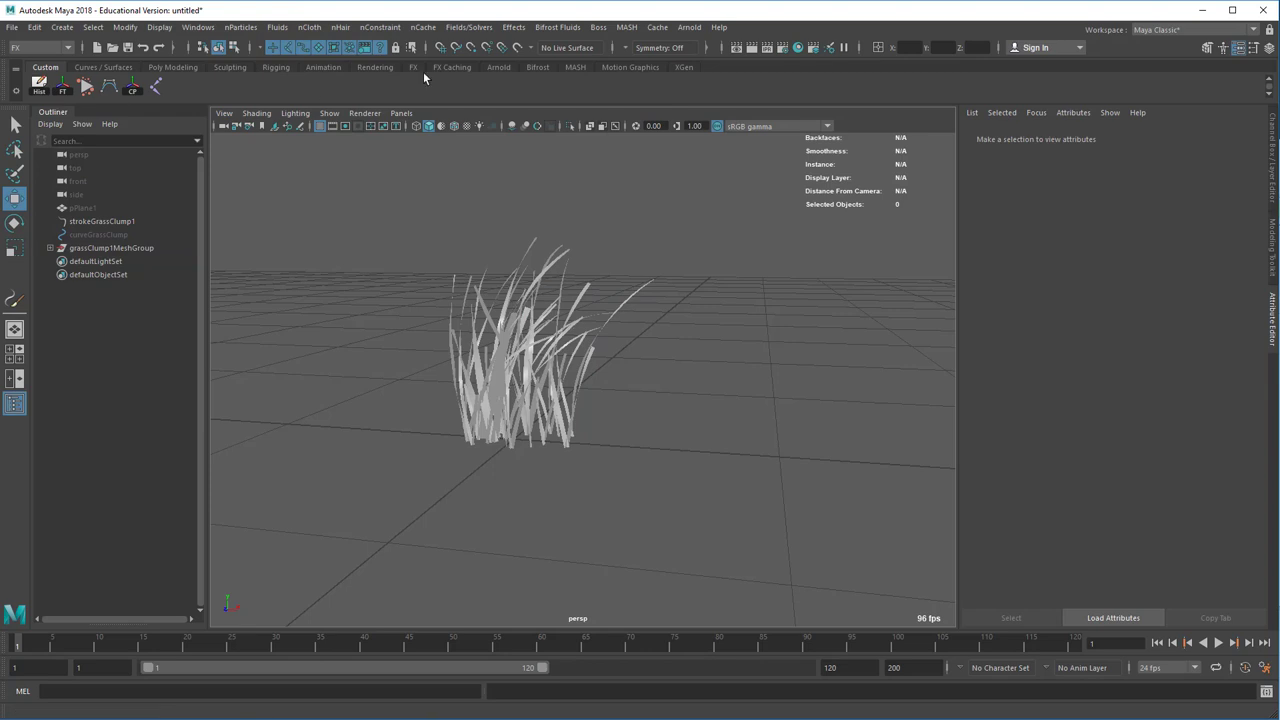
pyautogui.click(626, 27)
pyautogui.click(626, 27)
pyautogui.click(560, 385)
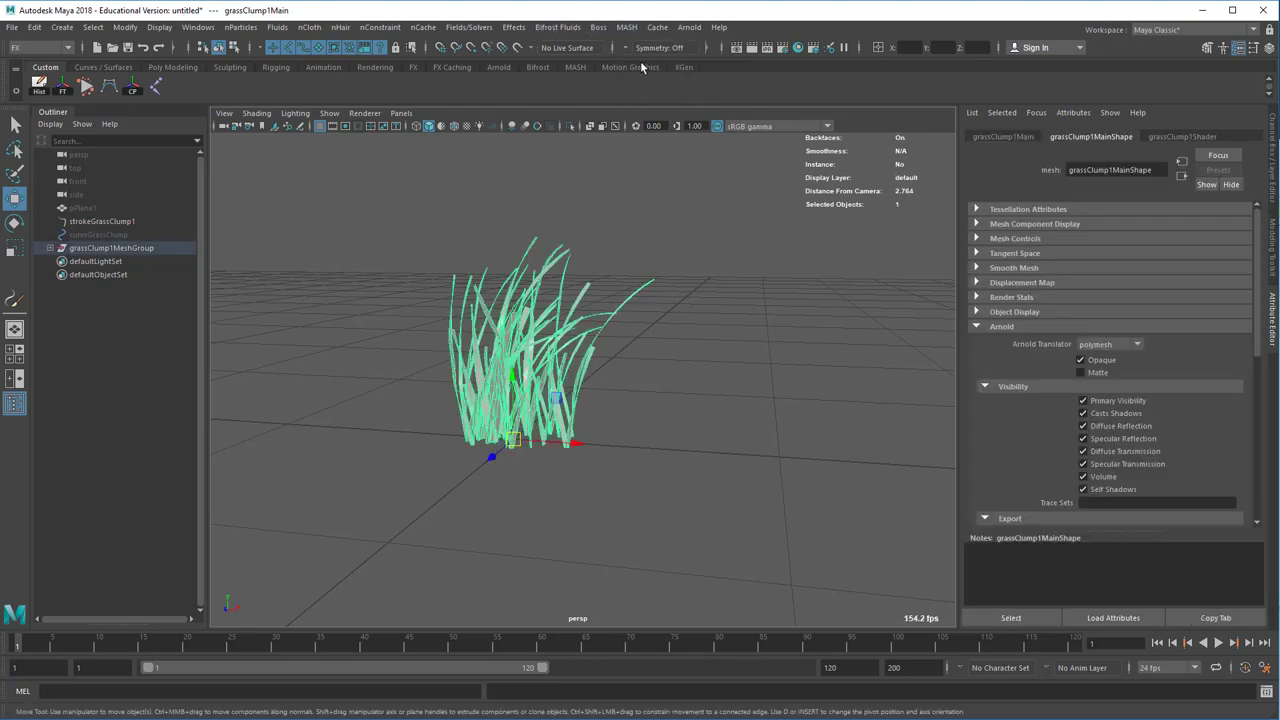
pyautogui.click(626, 27)
pyautogui.click(741, 51)
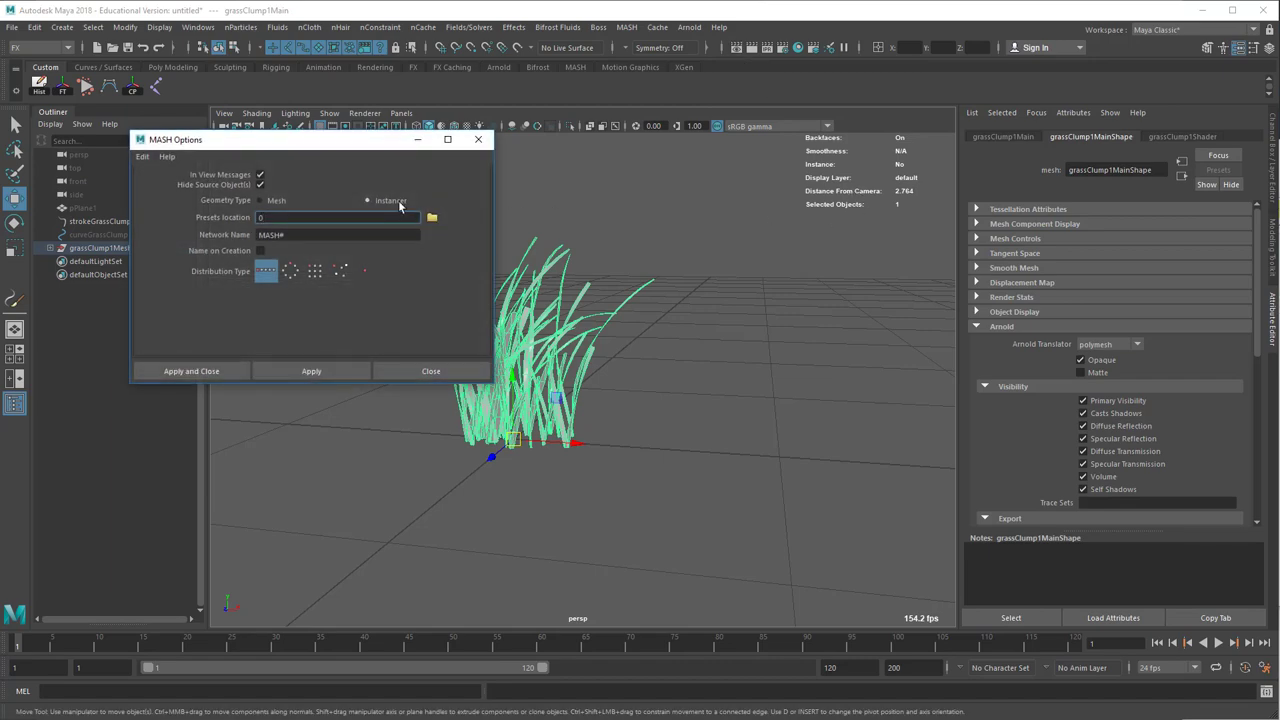
pyautogui.click(219, 372)
pyautogui.keyDown('alt'); pyautogui.moveTo(479, 453); pyautogui.dragTo(600, 443); pyautogui.keyUp('alt')
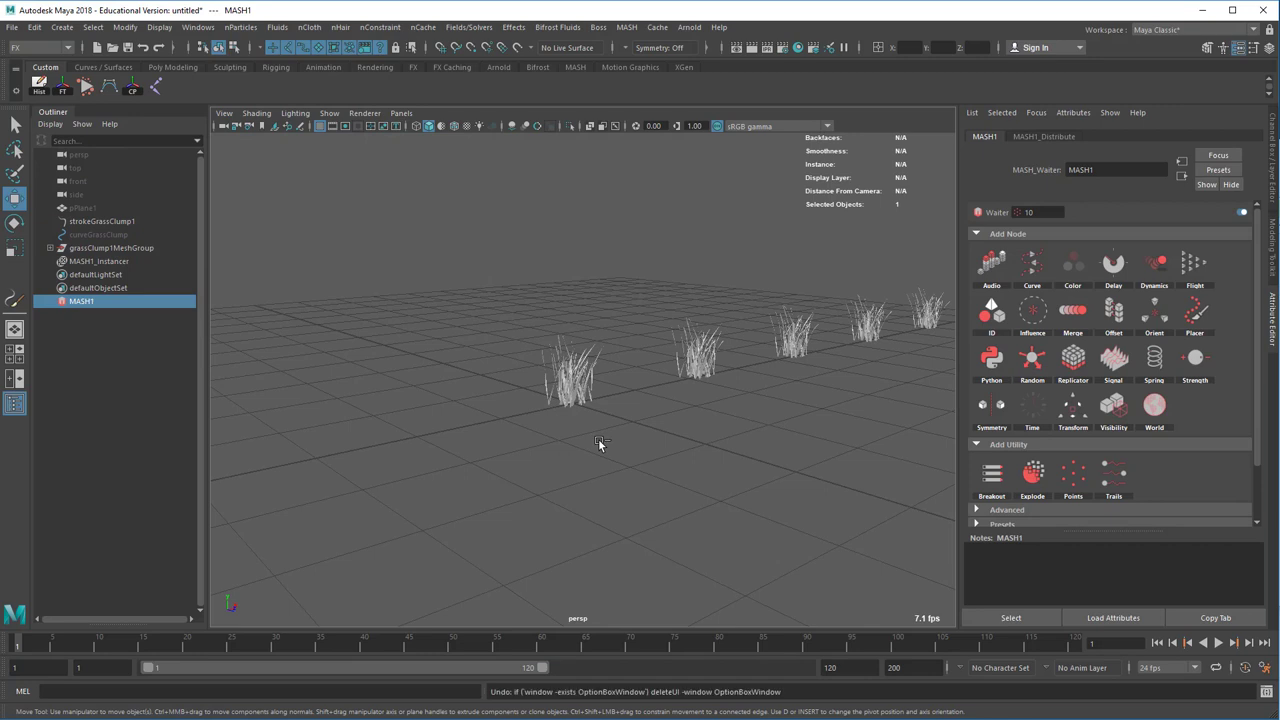
pyautogui.hotkey('ctrl', 'z')
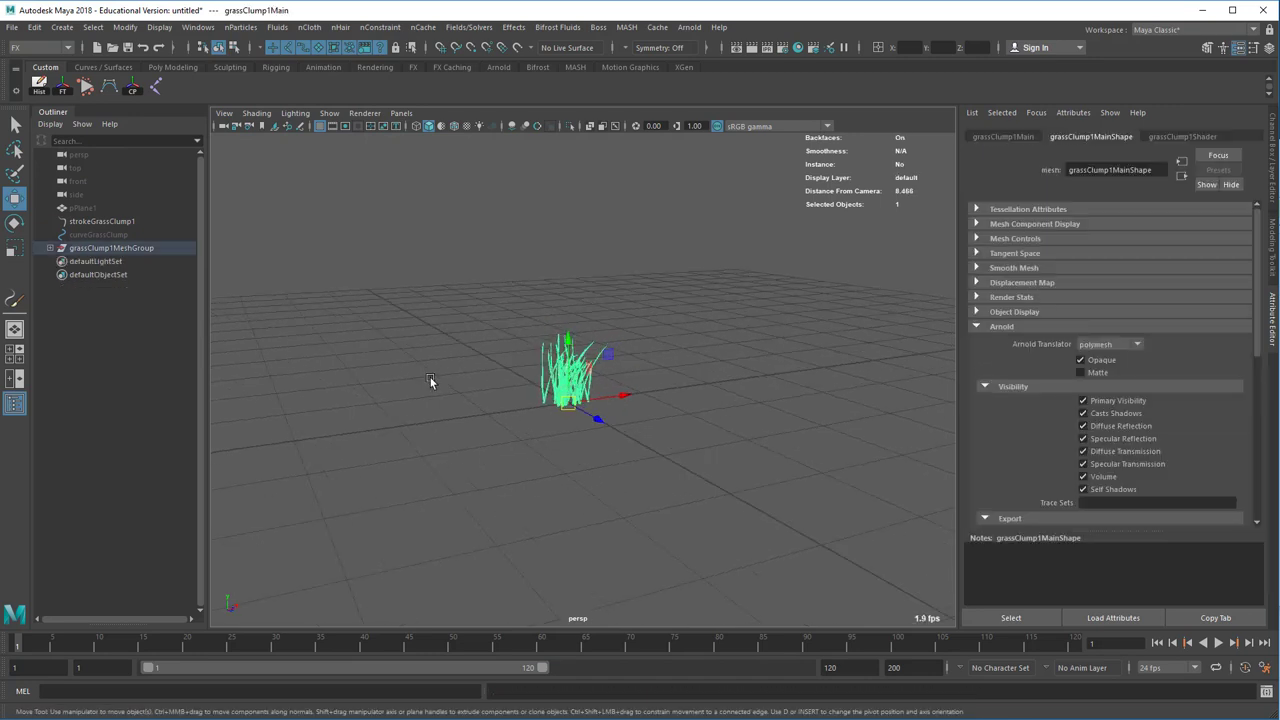
# - Move grassClump1Main out of grassClump1MeshGroup in the Outliner and delete the empty group
pyautogui.click(50, 248)
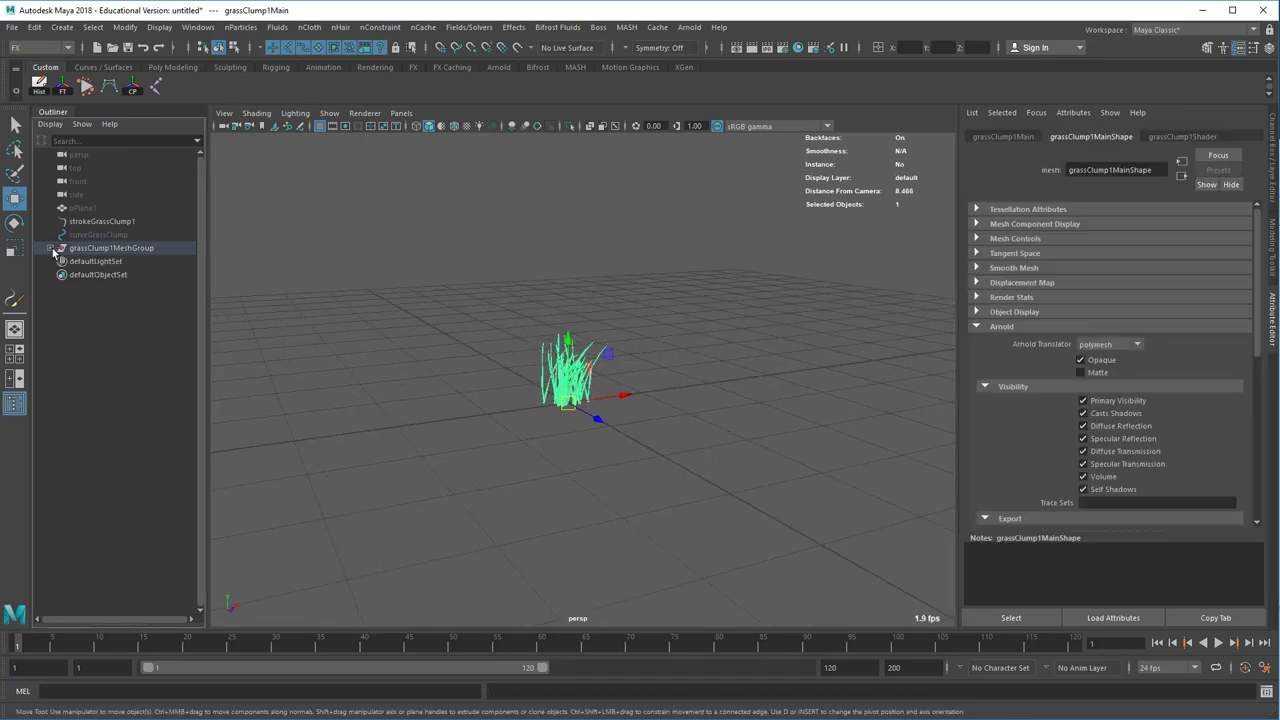
pyautogui.click(108, 261)
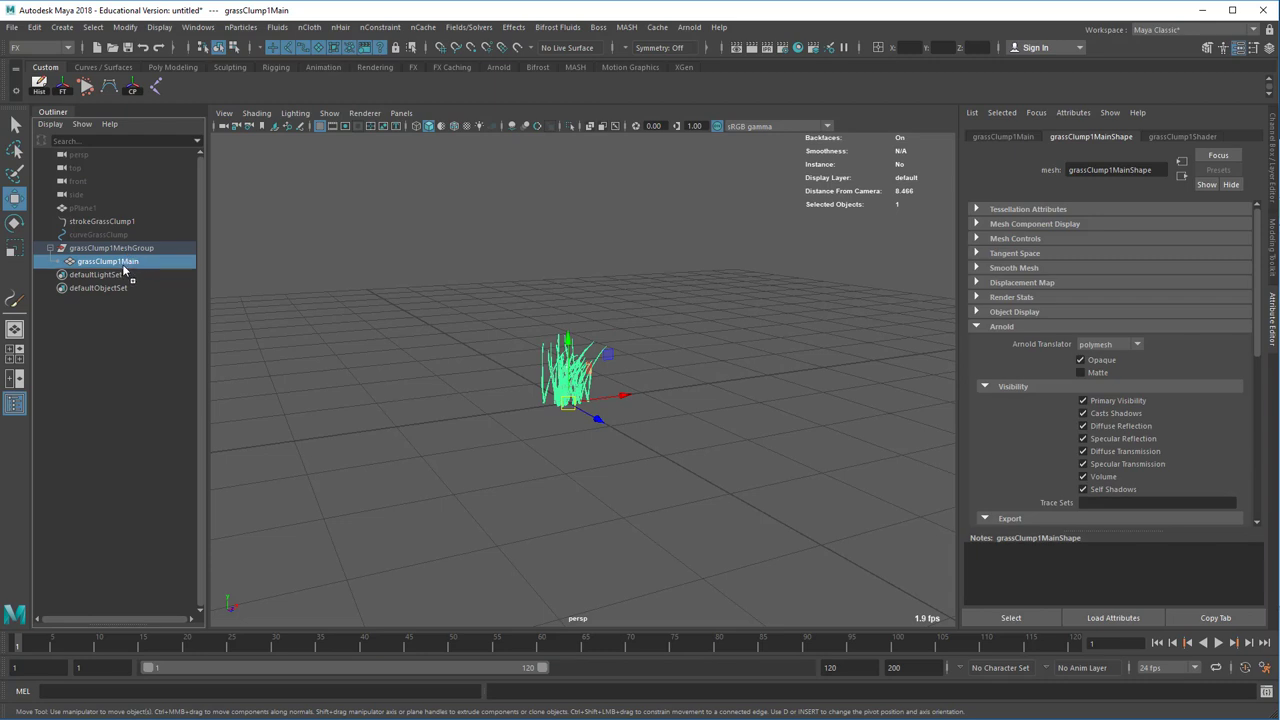
pyautogui.moveTo(125, 270); pyautogui.dragTo(128, 242, button='middle')
pyautogui.click(130, 262)
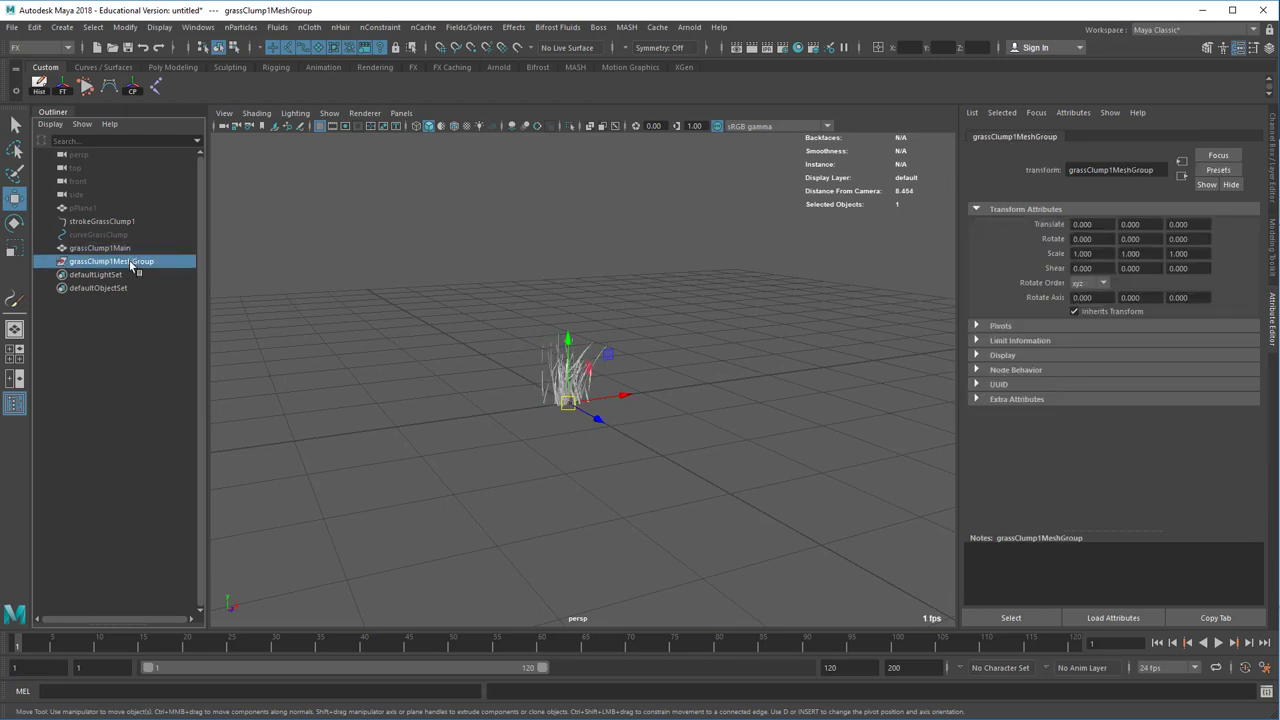
pyautogui.press('Delete')
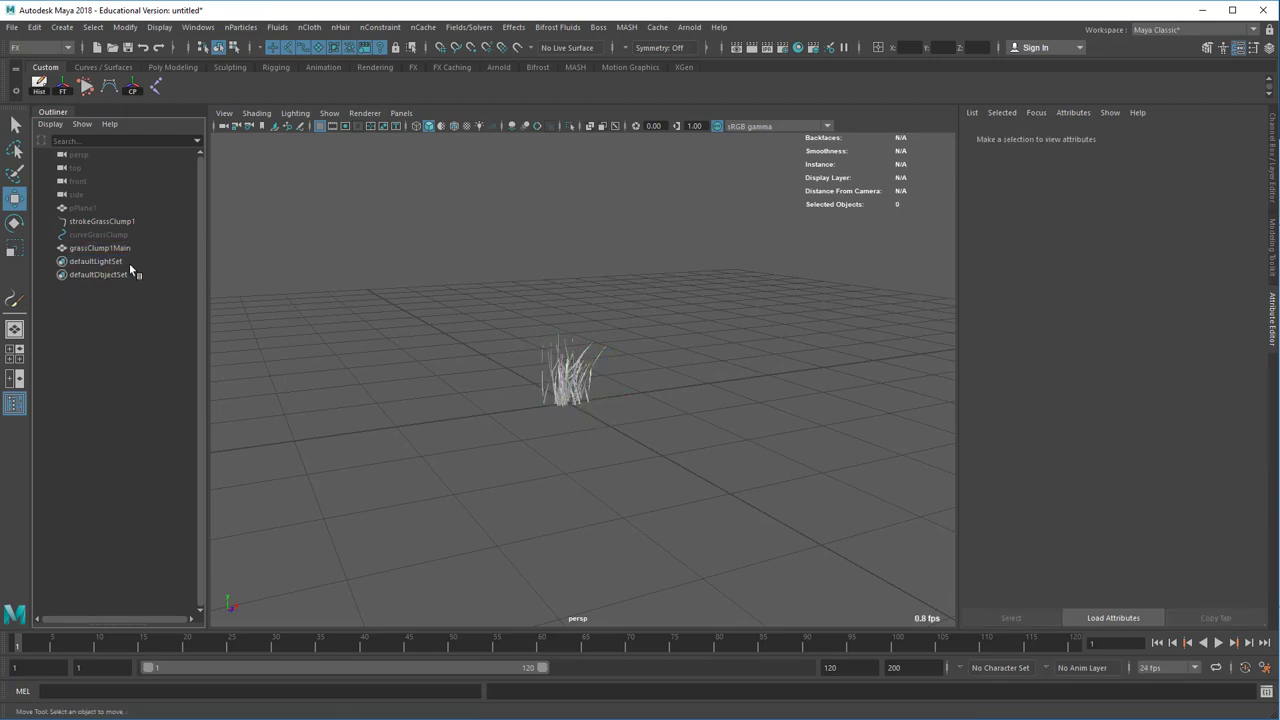
pyautogui.click(600, 355)
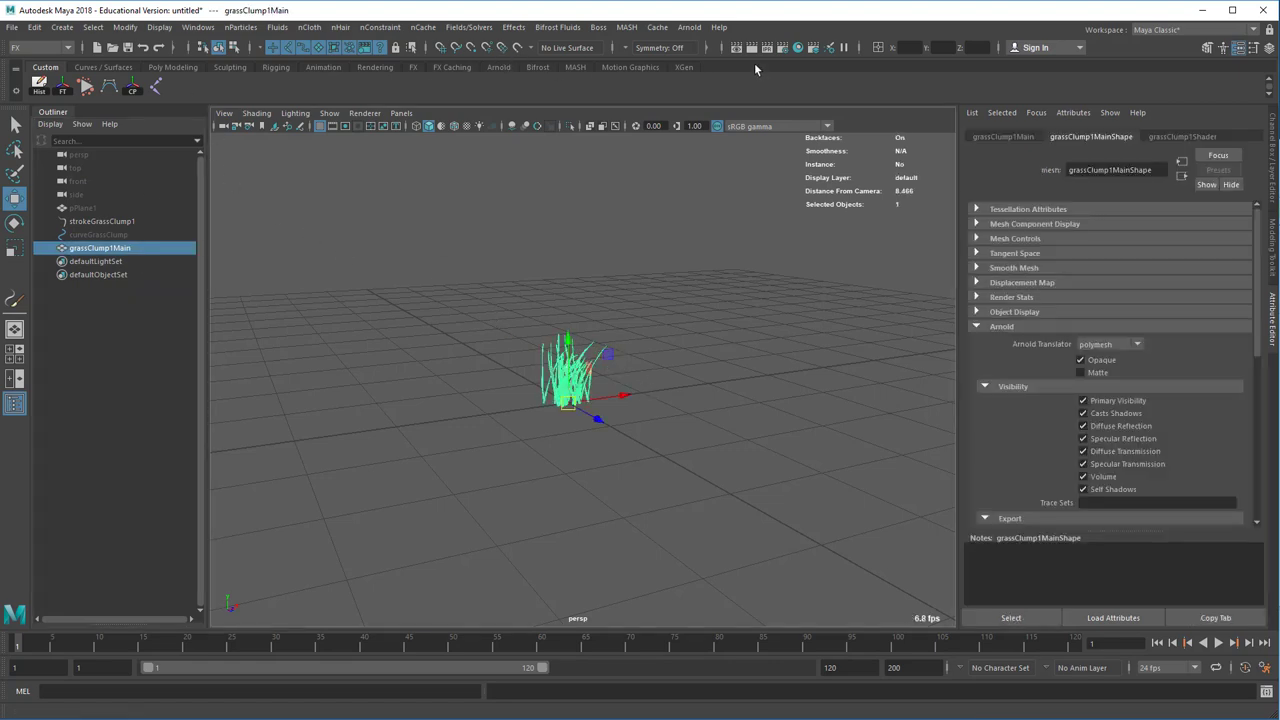
# - Graph grassClump1Shader with its ramp1 input in the Hypershade and arrange the nodes
pyautogui.click(797, 48)
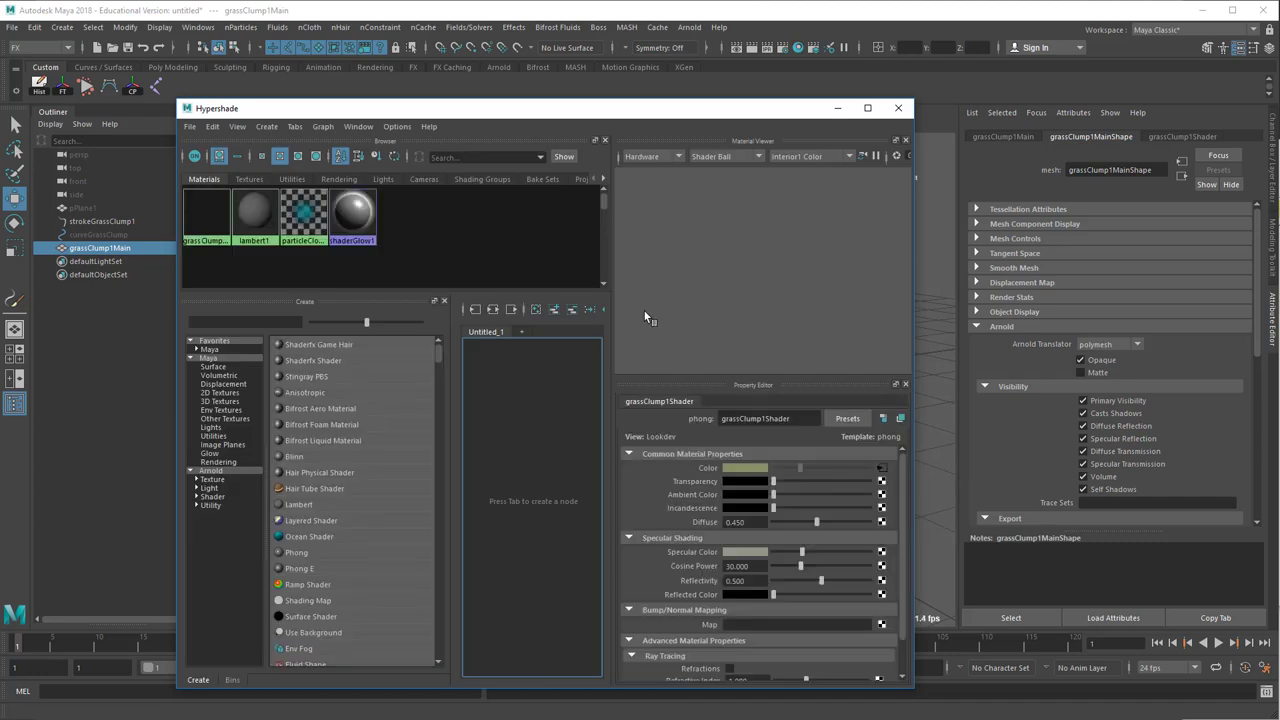
pyautogui.click(207, 215)
pyautogui.moveTo(207, 215); pyautogui.dragTo(685, 424)
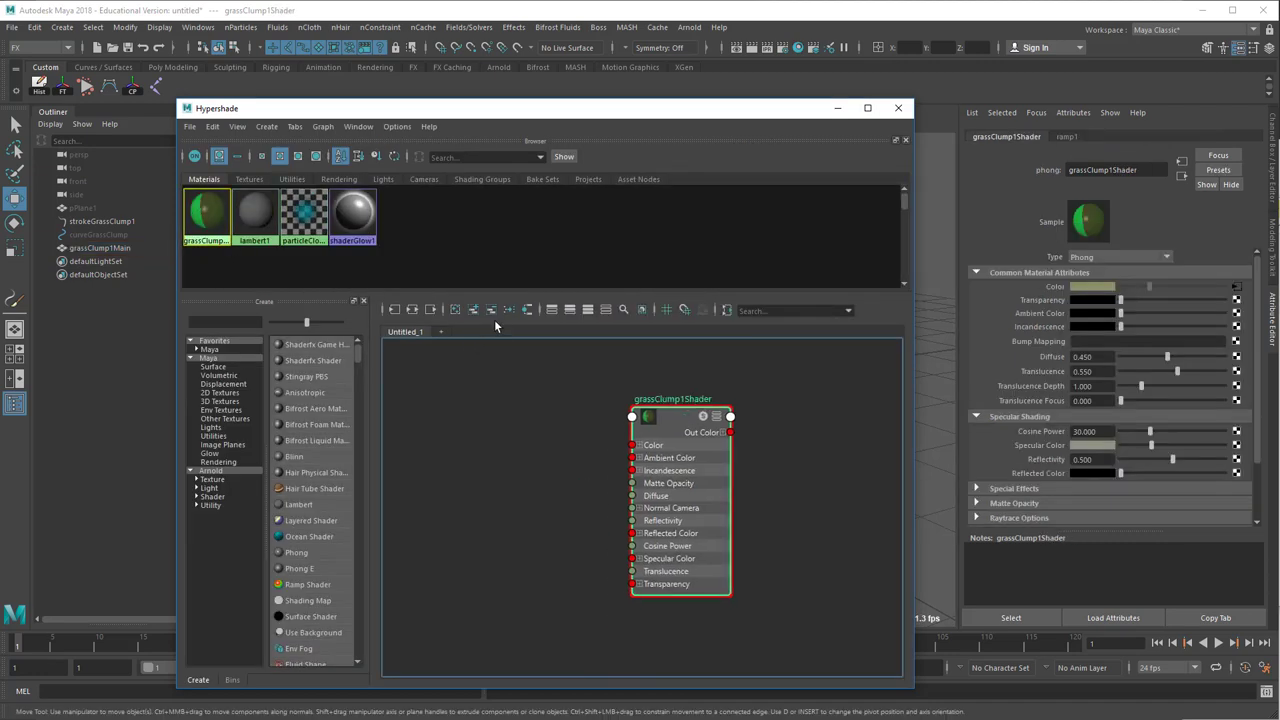
pyautogui.click(491, 309)
pyautogui.moveTo(479, 438); pyautogui.dragTo(471, 389)
pyautogui.moveTo(618, 450); pyautogui.dragTo(675, 444)
pyautogui.click(597, 511)
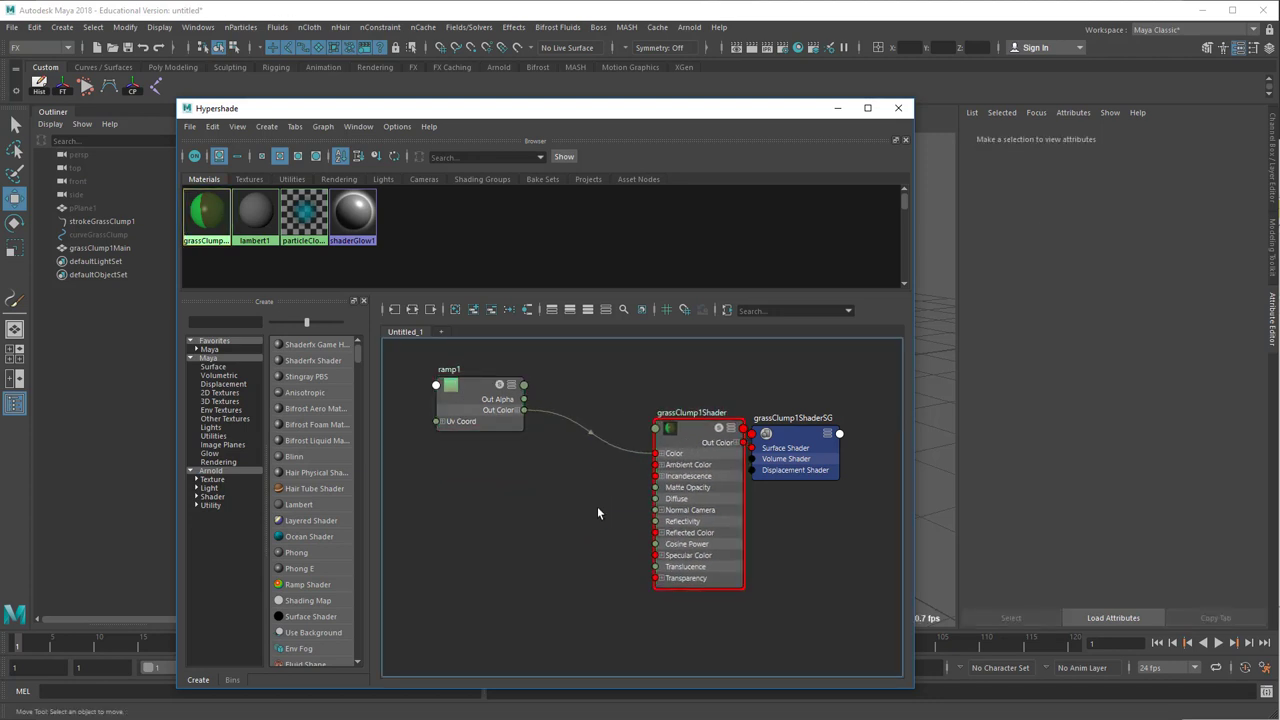
# - Create an aiStandardSurface node in the graph by searching 'aistandards'
pyautogui.press('Tab')
pyautogui.write('aistandards')
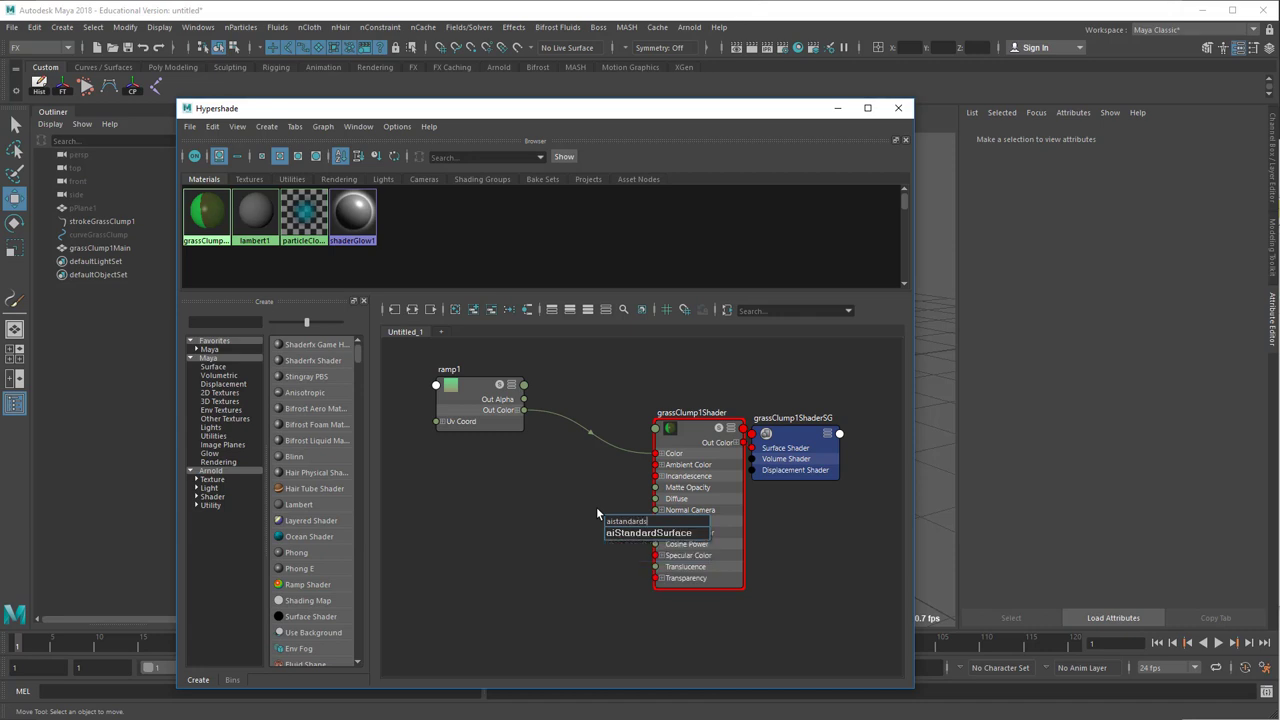
pyautogui.press('Down')
pyautogui.press('Return')
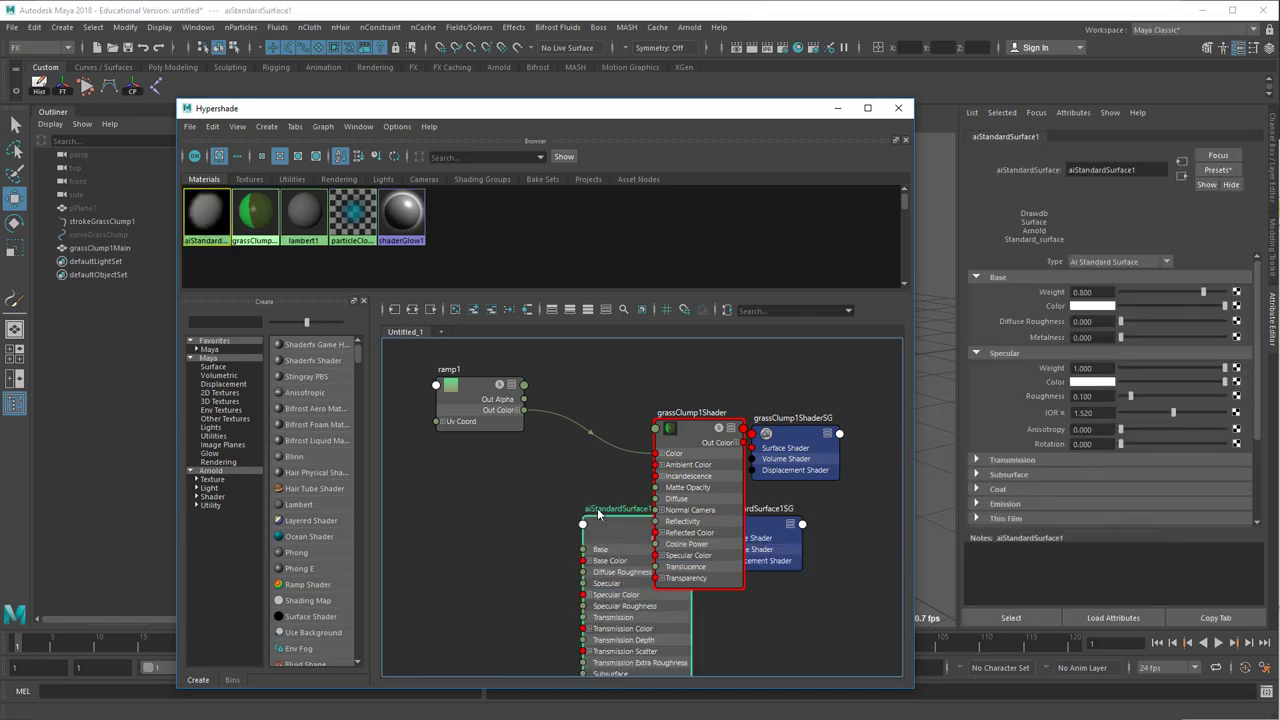
# - Connect ramp1 Out Color to aiStandardSurface1 Base Color and delete grassClump1Shader with its shading group
pyautogui.moveTo(593, 506); pyautogui.dragTo(464, 420)
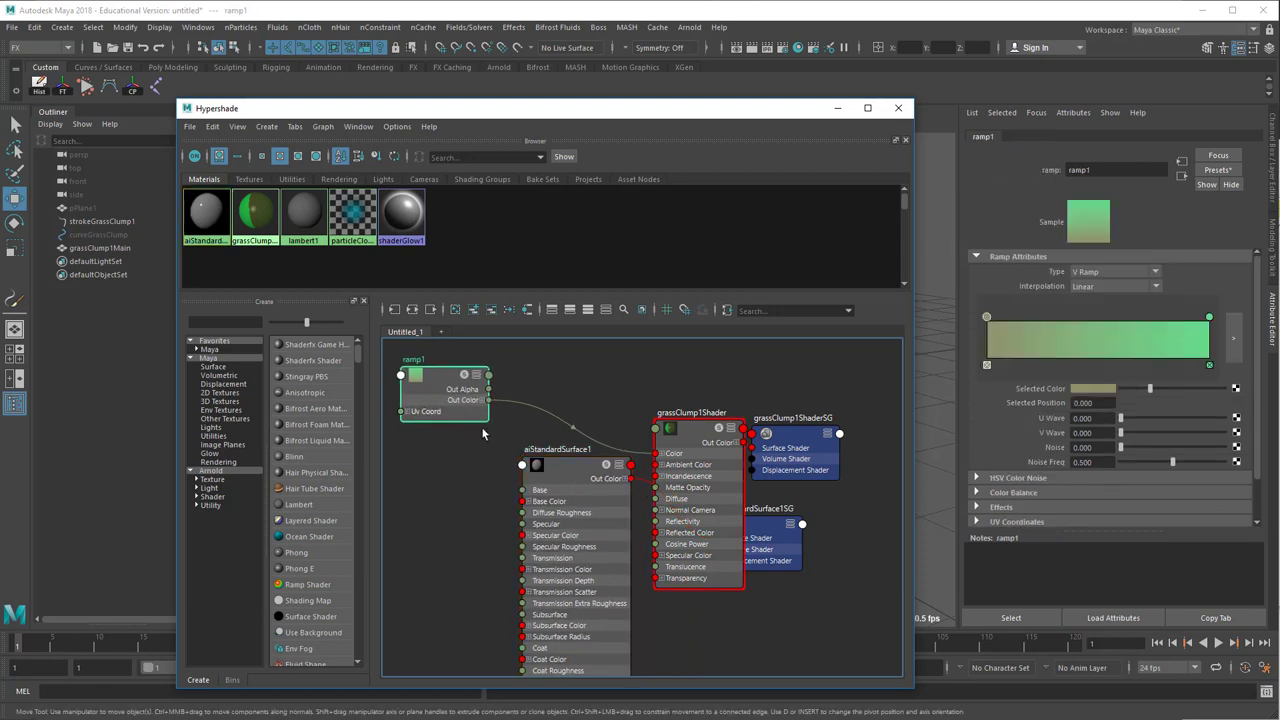
pyautogui.moveTo(488, 401); pyautogui.dragTo(522, 501)
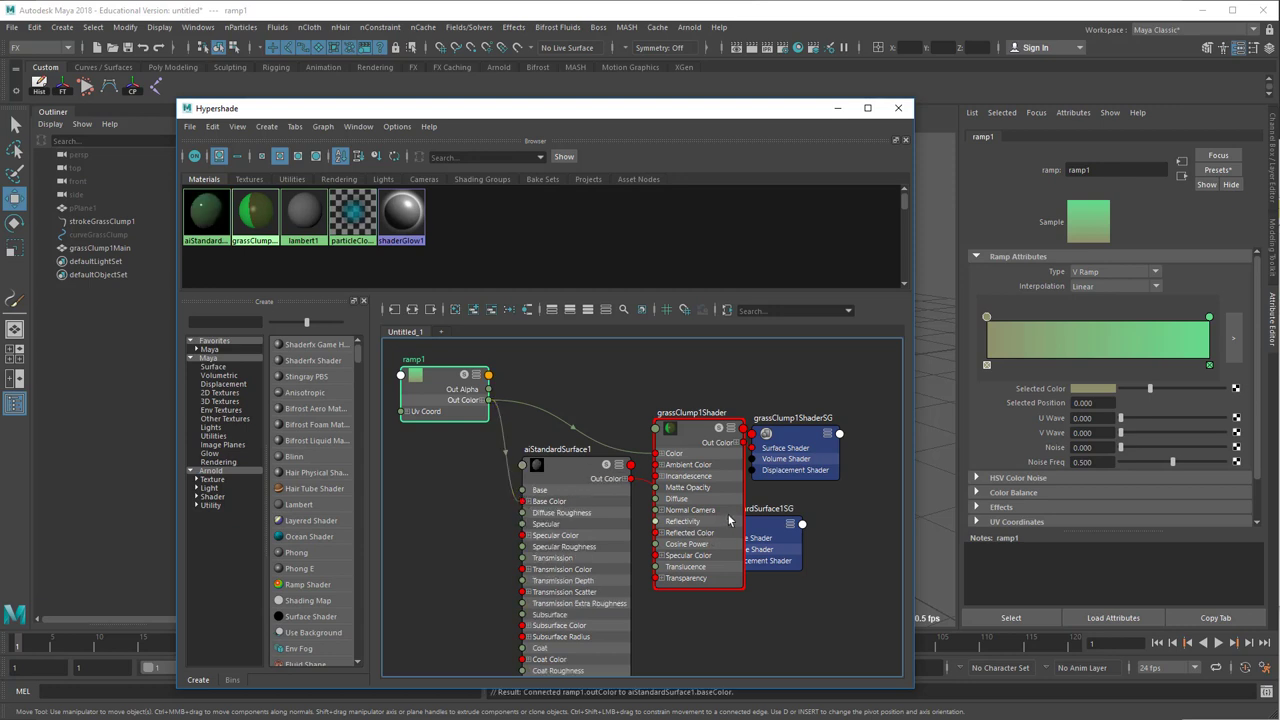
pyautogui.moveTo(731, 486); pyautogui.dragTo(714, 400)
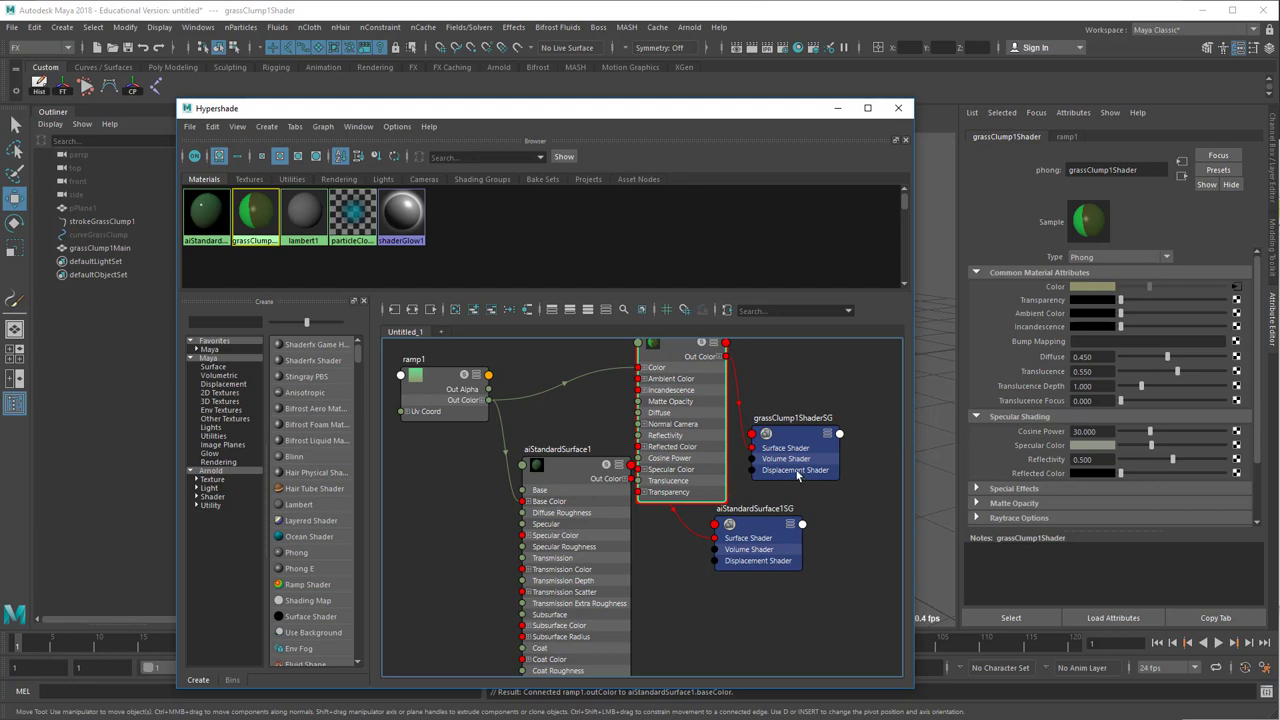
pyautogui.moveTo(797, 476); pyautogui.dragTo(817, 442)
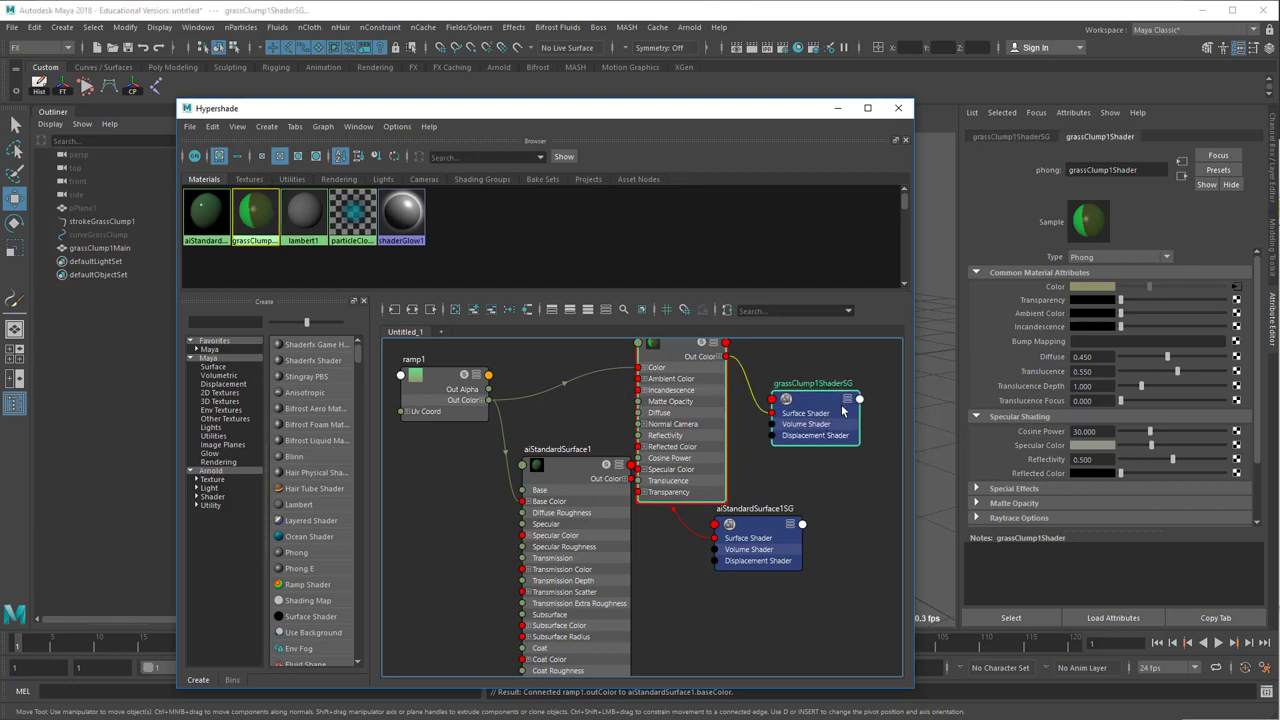
pyautogui.press('Delete')
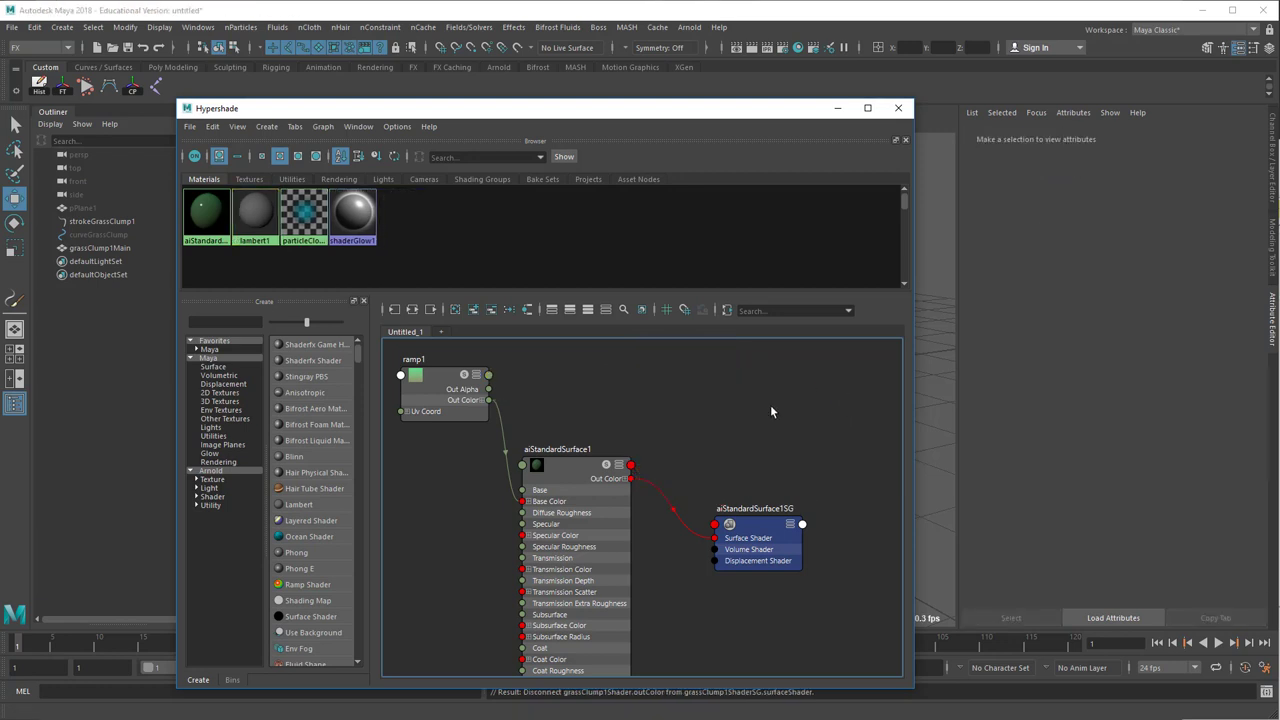
# - Set aiStandardSurface1's Specular Weight to 0
pyautogui.click(592, 474)
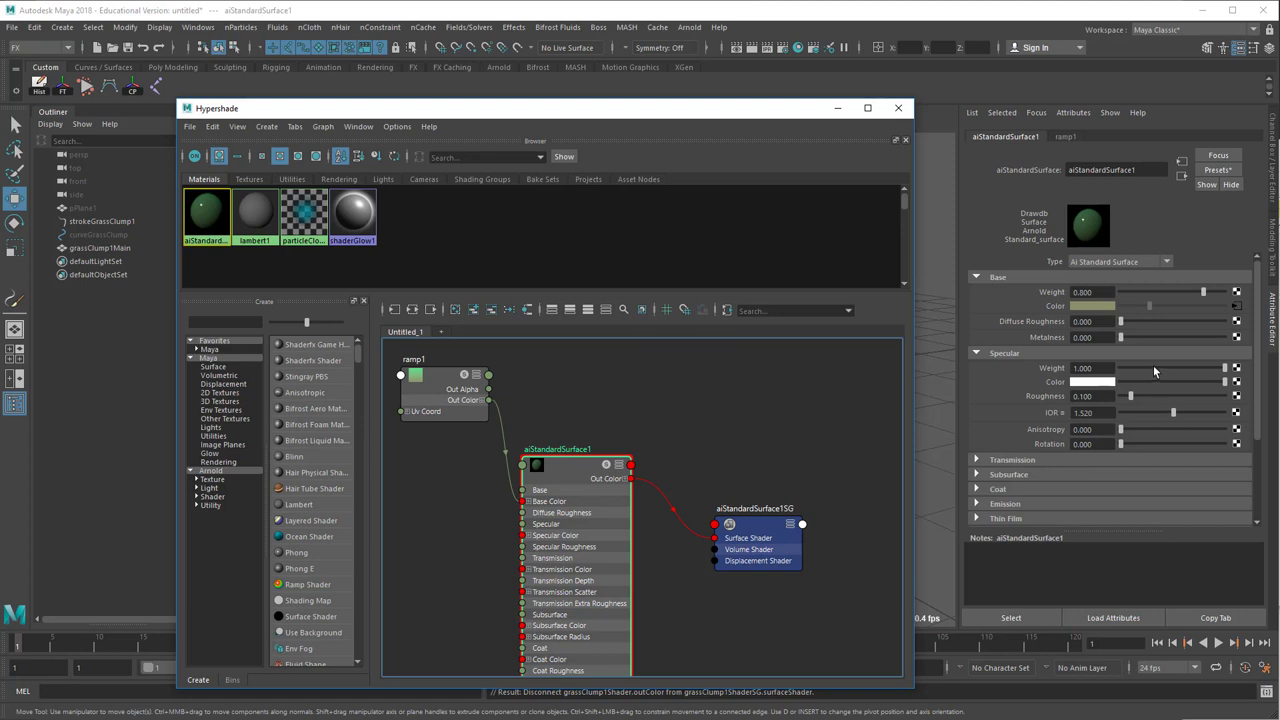
pyautogui.moveTo(1153, 370); pyautogui.dragTo(1090, 374)
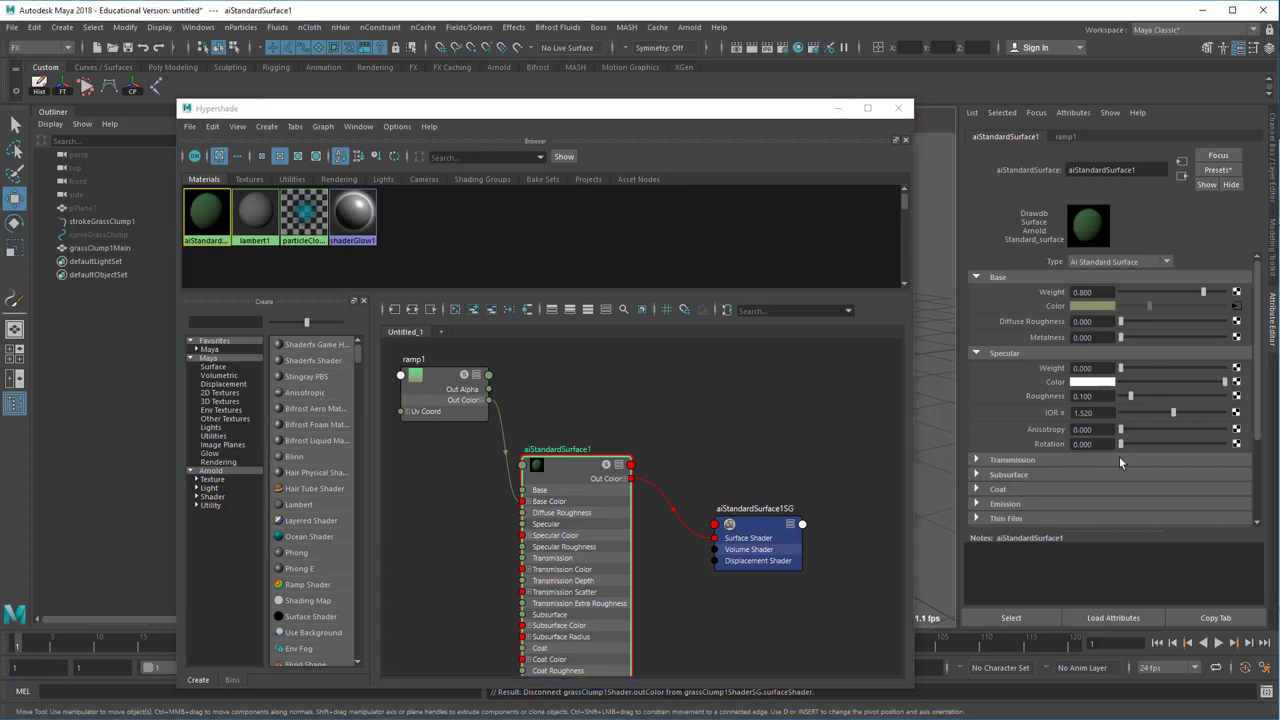
pyautogui.click(1046, 476)
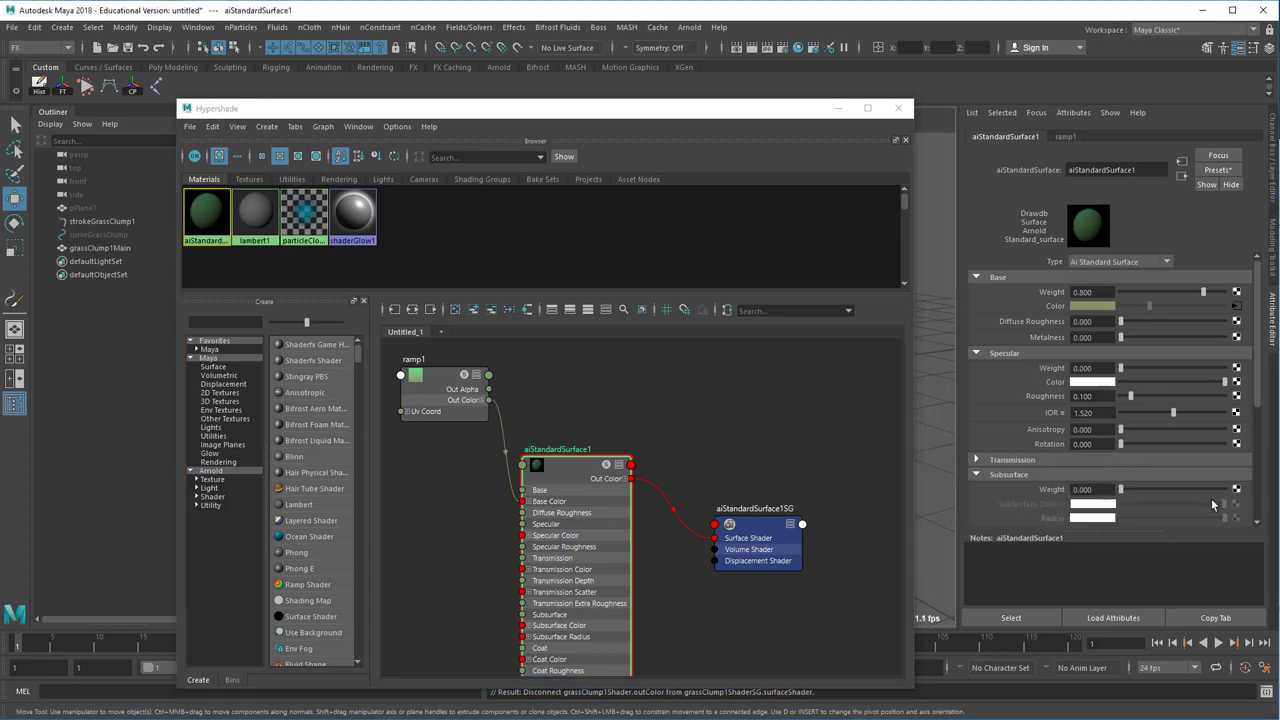
pyautogui.click(1010, 475)
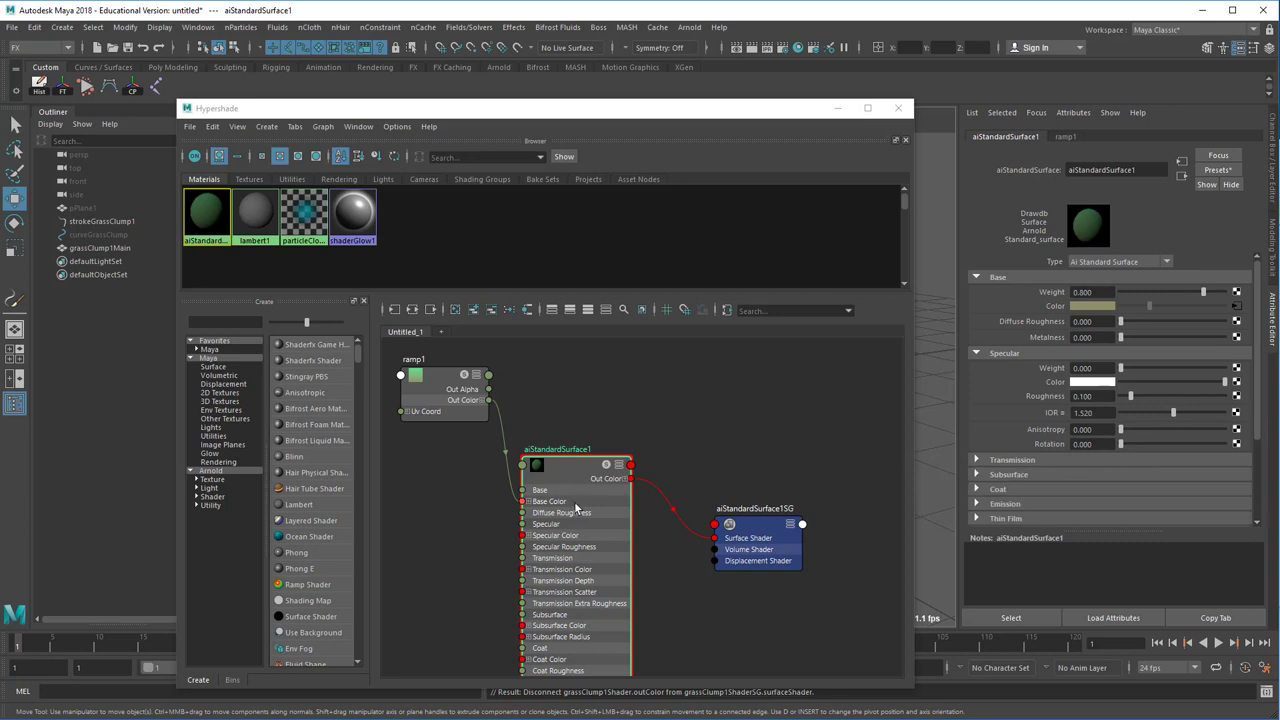
pyautogui.moveTo(576, 508); pyautogui.dragTo(618, 429)
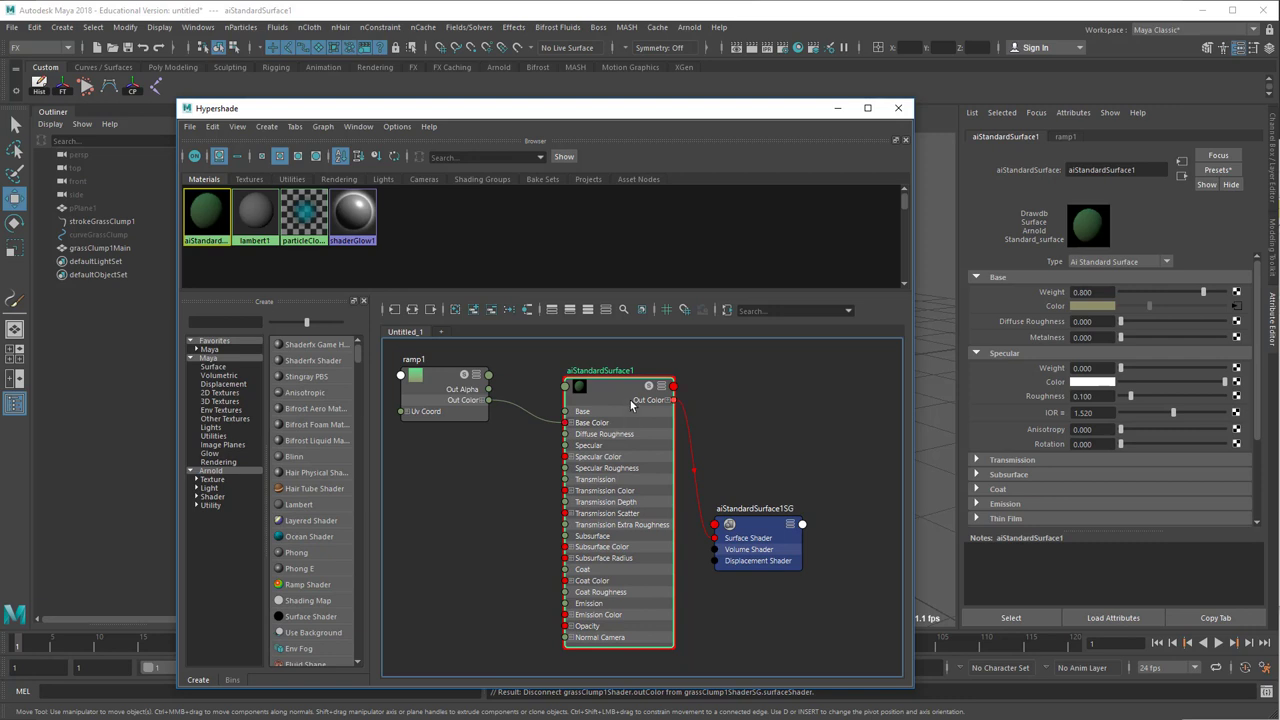
# - Rename aiStandardSurface1 to 'grass' and assign it to the grass clump in the viewport
pyautogui.doubleClick(1108, 171)
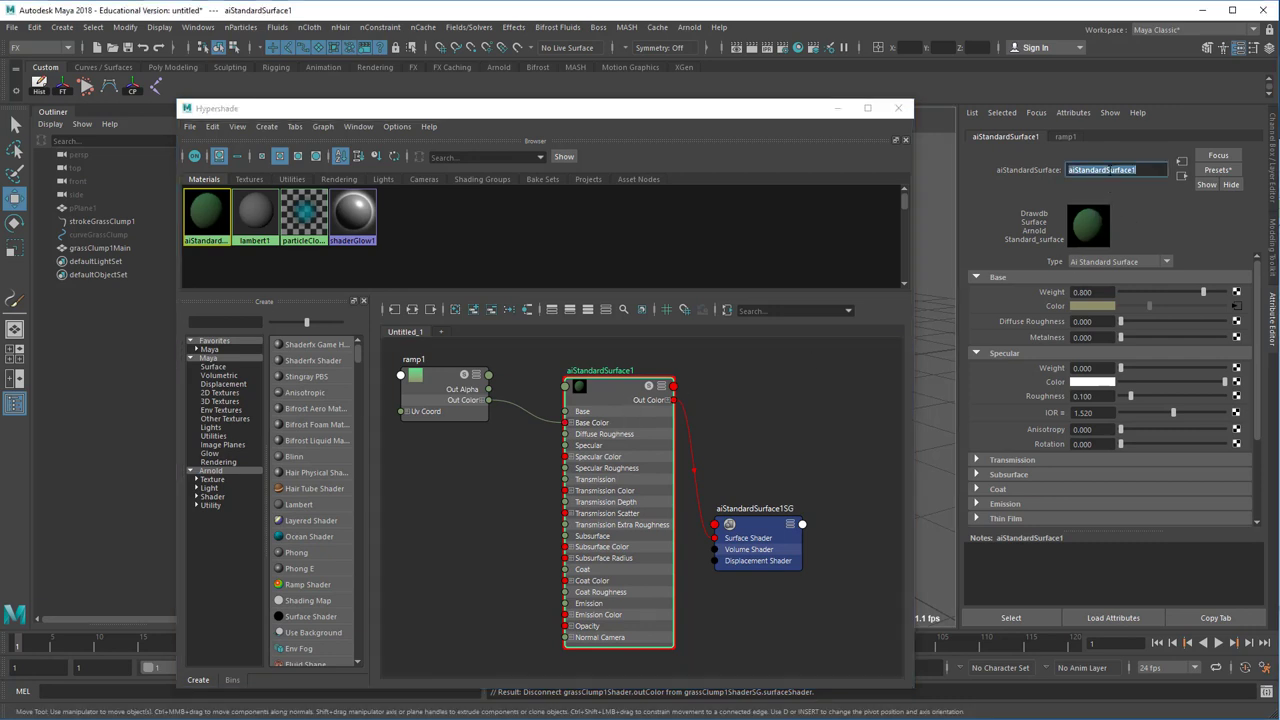
pyautogui.write('grass')
pyautogui.press('Return')
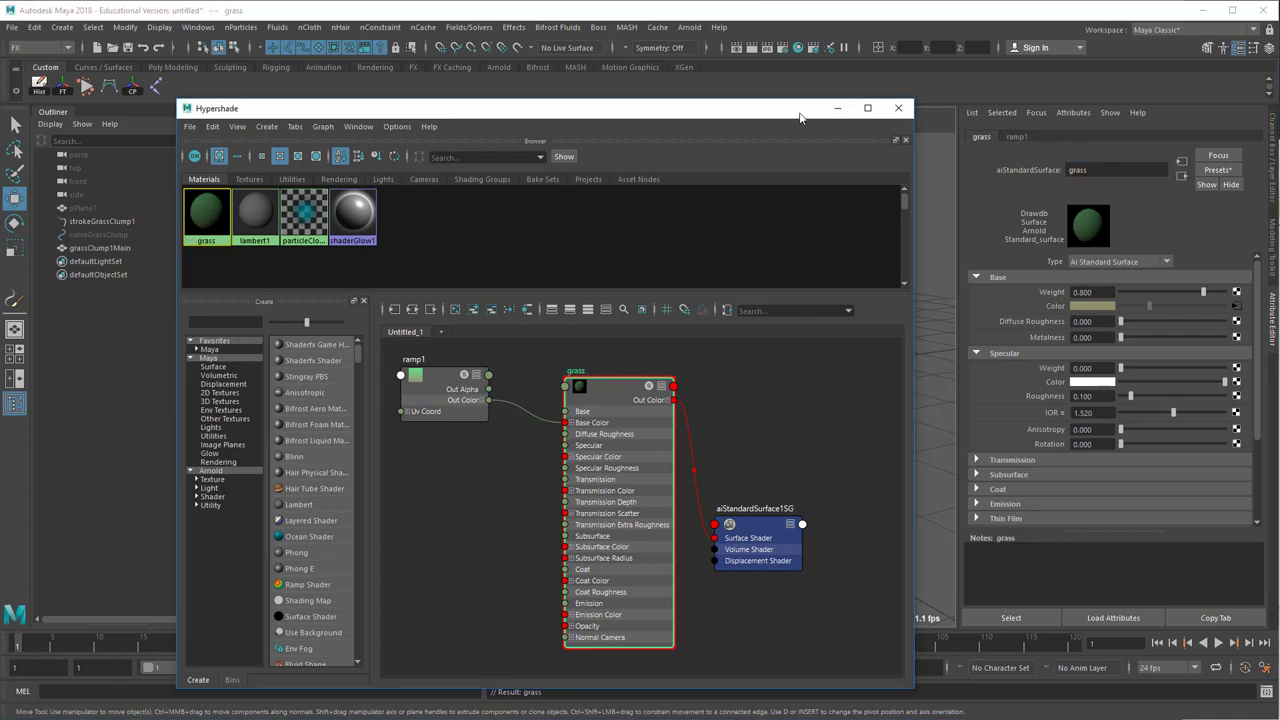
pyautogui.moveTo(835, 108); pyautogui.dragTo(1258, 513)
pyautogui.moveTo(960, 400); pyautogui.dragTo(962, 199)
pyautogui.moveTo(1081, 486); pyautogui.dragTo(560, 378, button='middle')
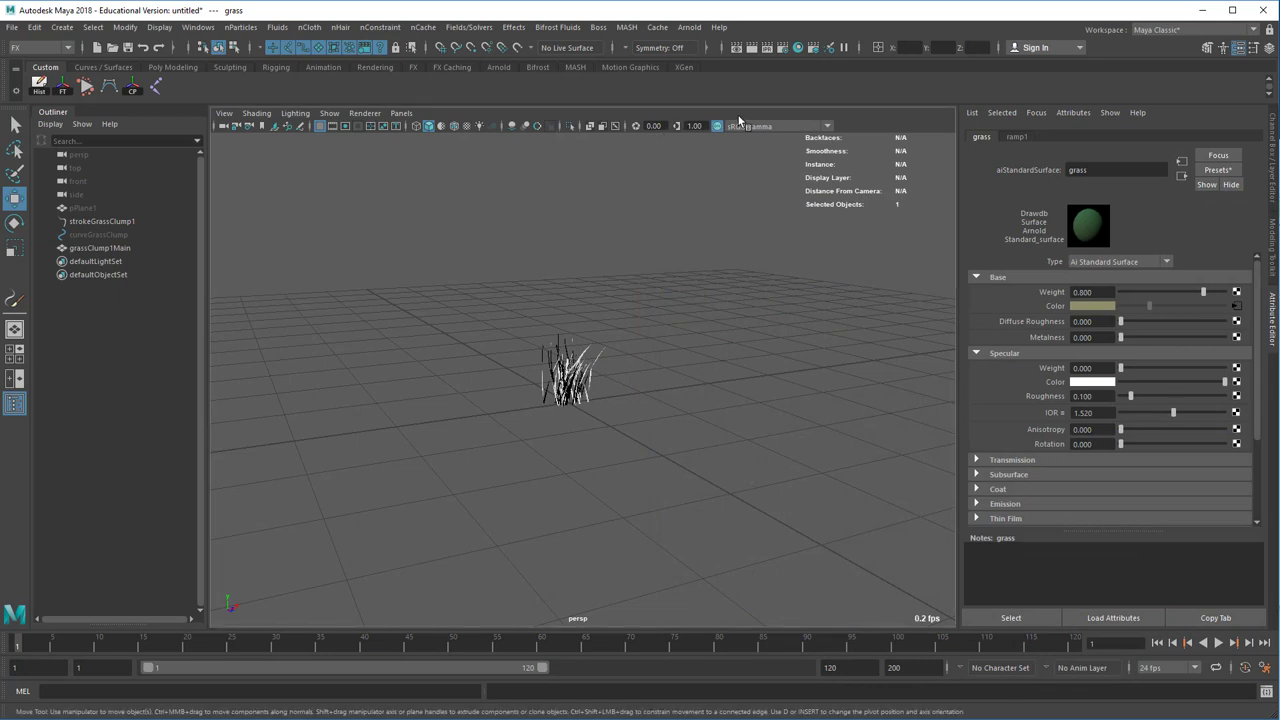
pyautogui.moveTo(608, 270); pyautogui.dragTo(801, 305)
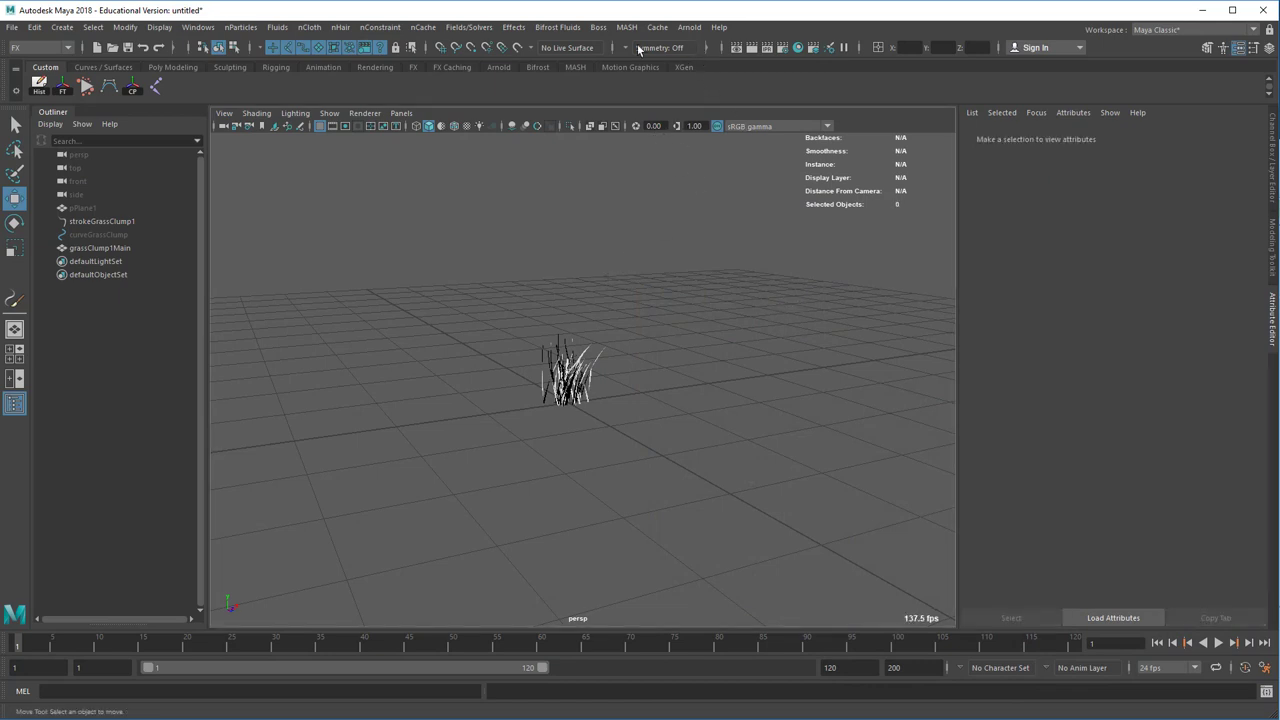
pyautogui.click(689, 27)
pyautogui.moveTo(740, 94)
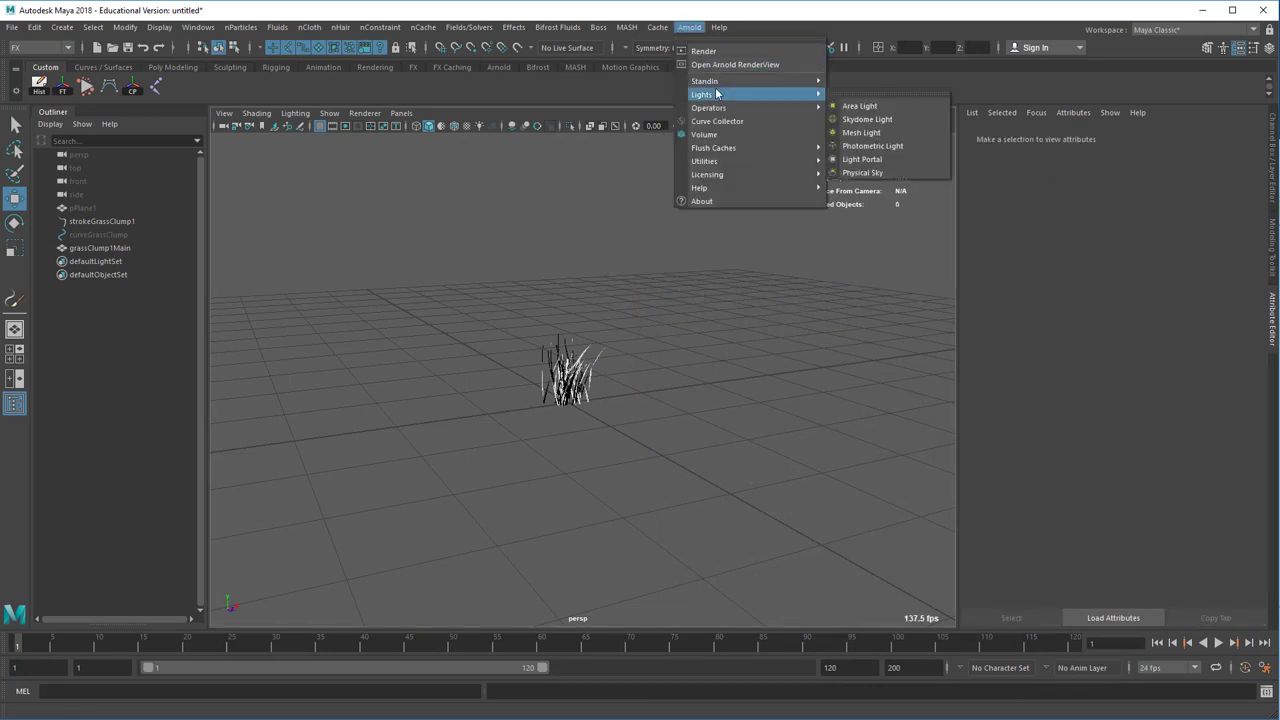
pyautogui.click(880, 119)
pyautogui.click(689, 27)
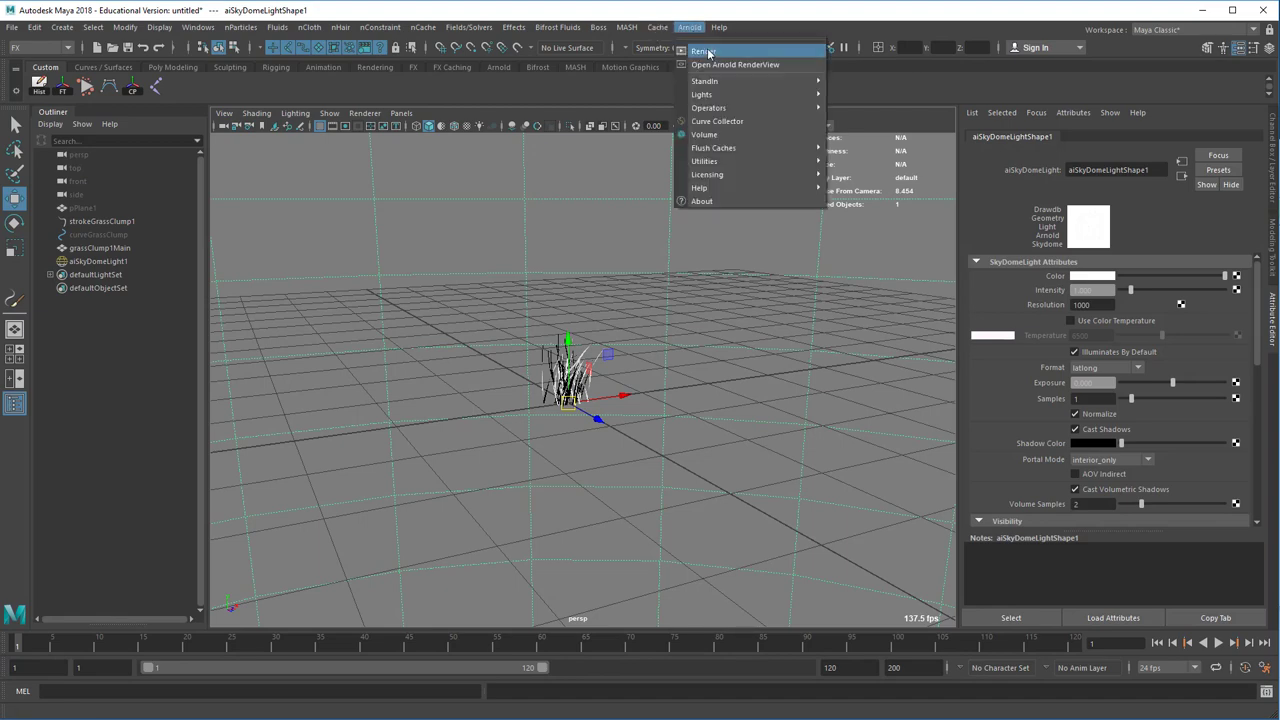
pyautogui.click(710, 48)
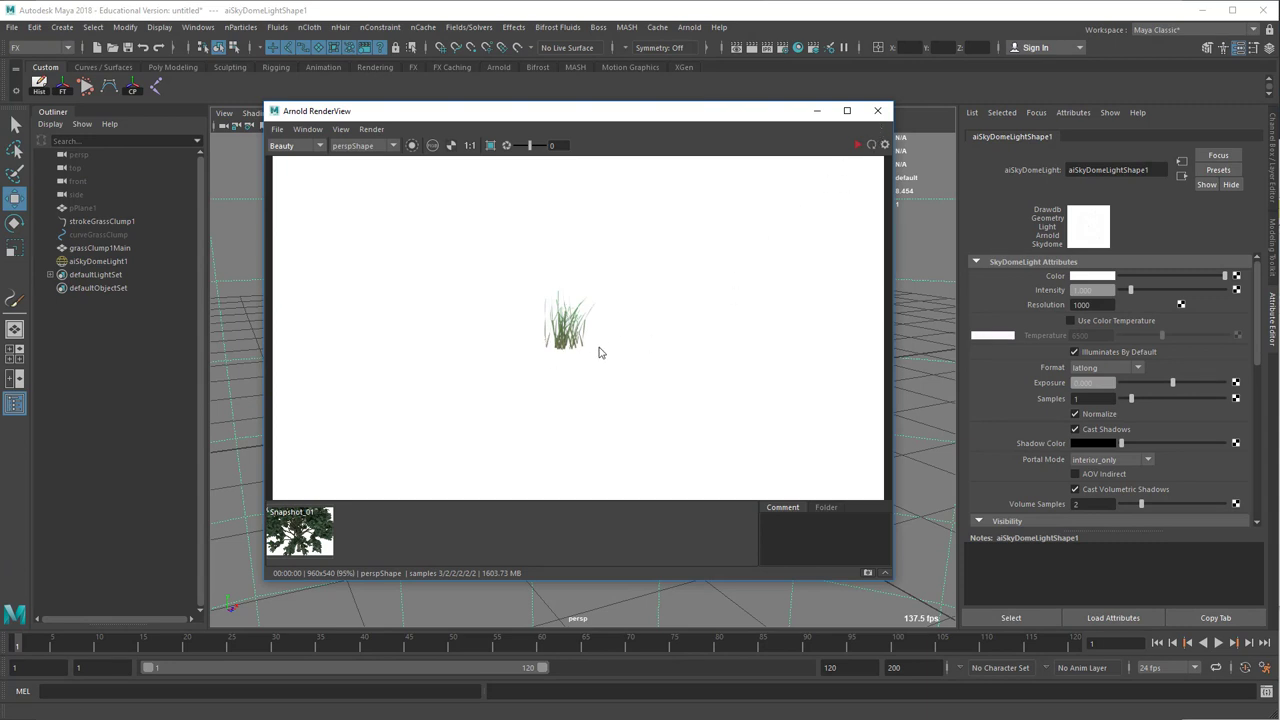
pyautogui.click(877, 110)
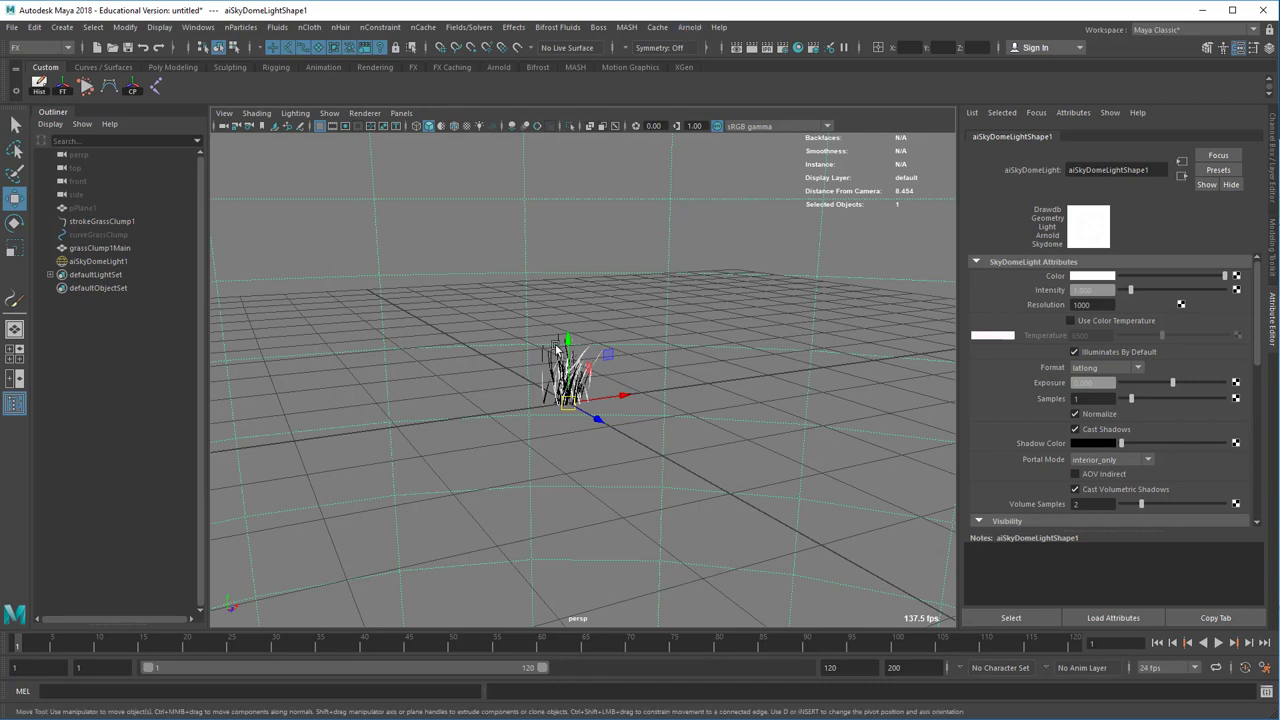
# - Select grassClump1Main and bring up the Arnold StandIn export options
pyautogui.click(545, 380)
pyautogui.click(686, 28)
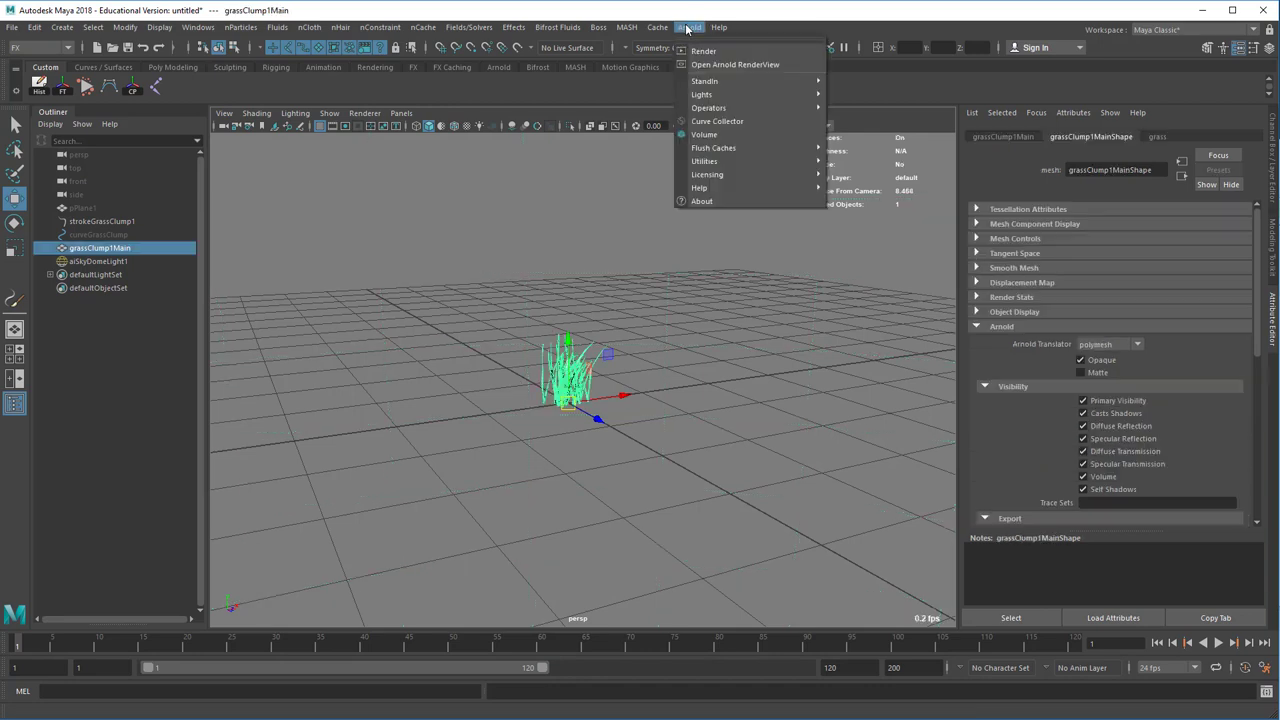
pyautogui.moveTo(750, 81)
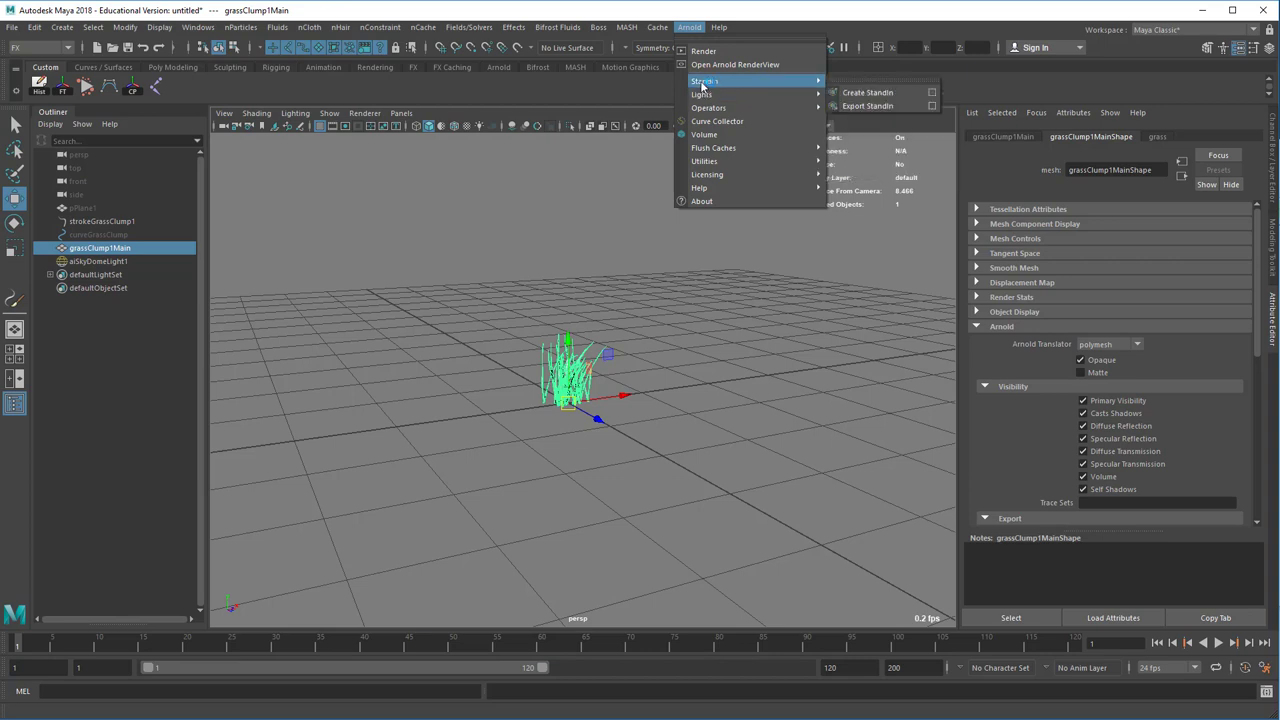
pyautogui.click(932, 106)
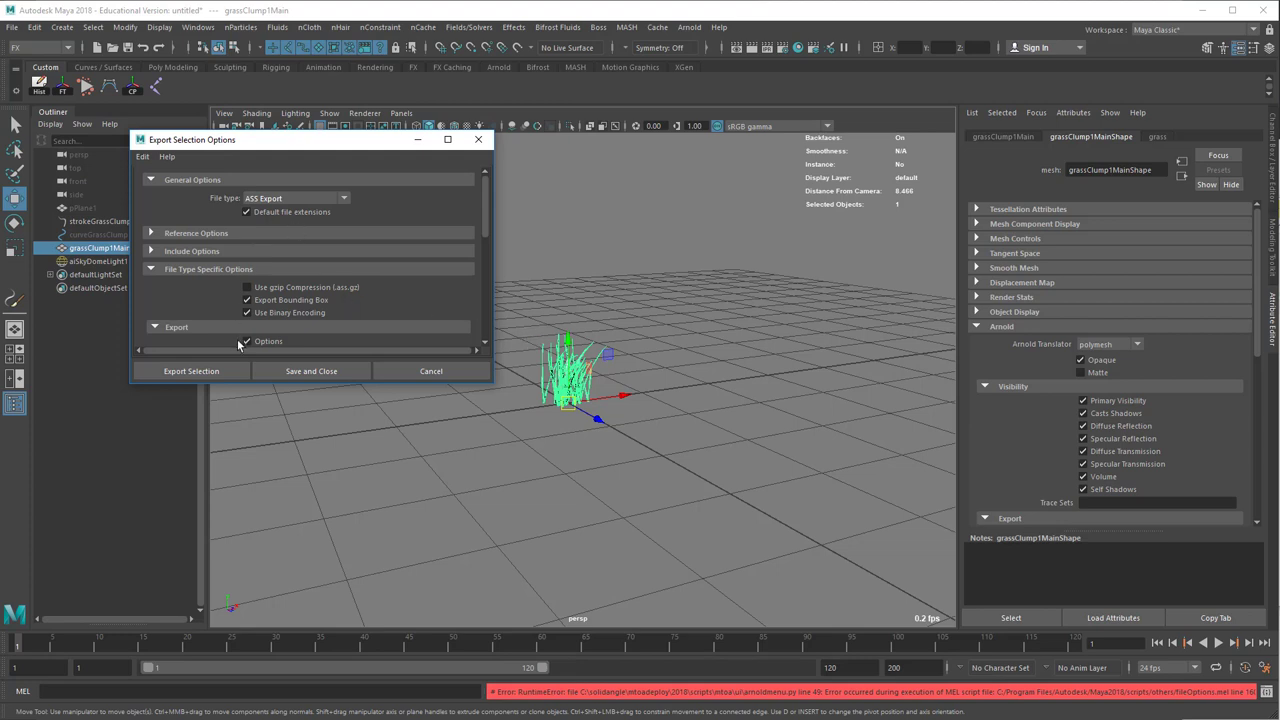
pyautogui.scroll(-10, 228, 340)
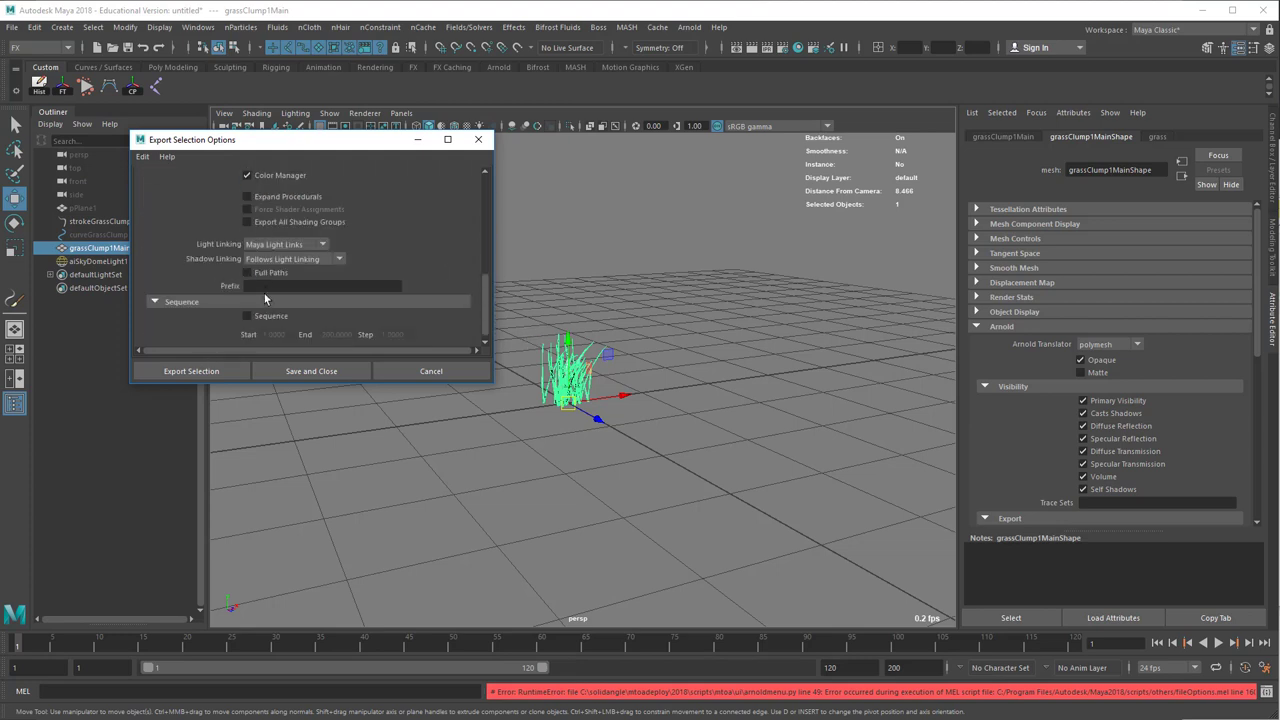
pyautogui.scroll(3, 284, 289)
pyautogui.scroll(1, 285, 276)
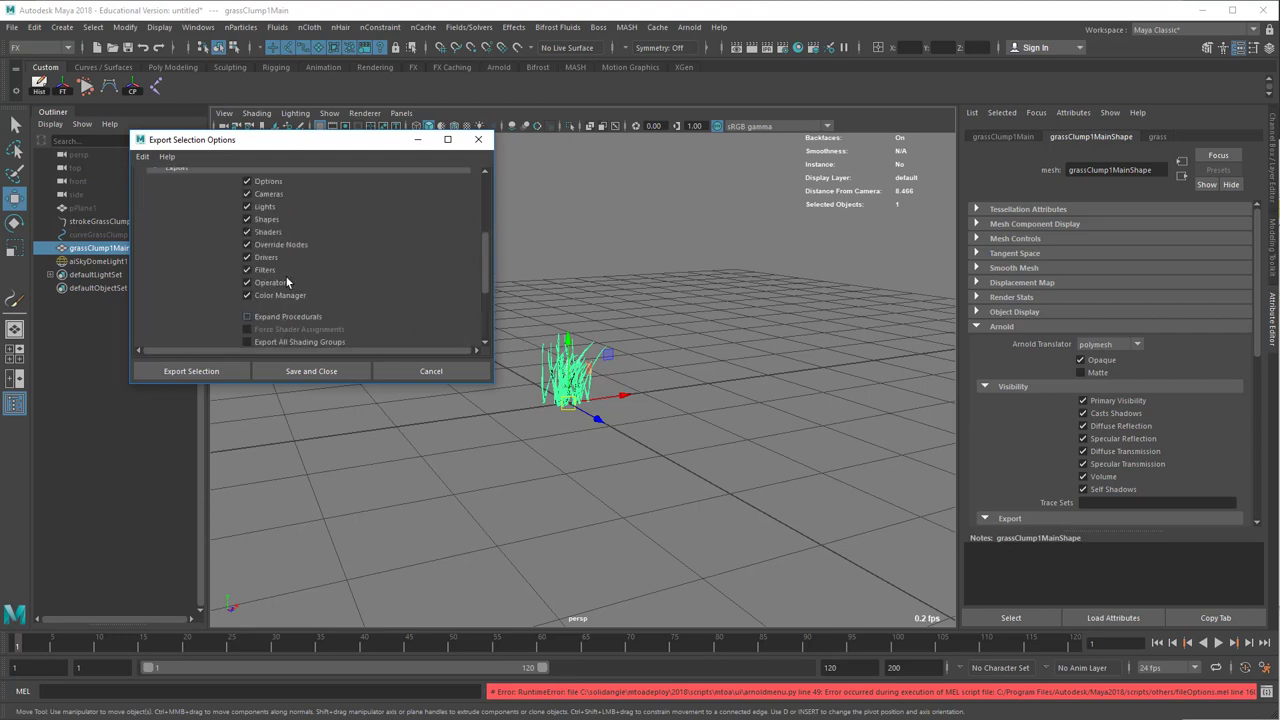
pyautogui.scroll(-4, 285, 275)
pyautogui.scroll(4, 285, 275)
pyautogui.scroll(5, 285, 275)
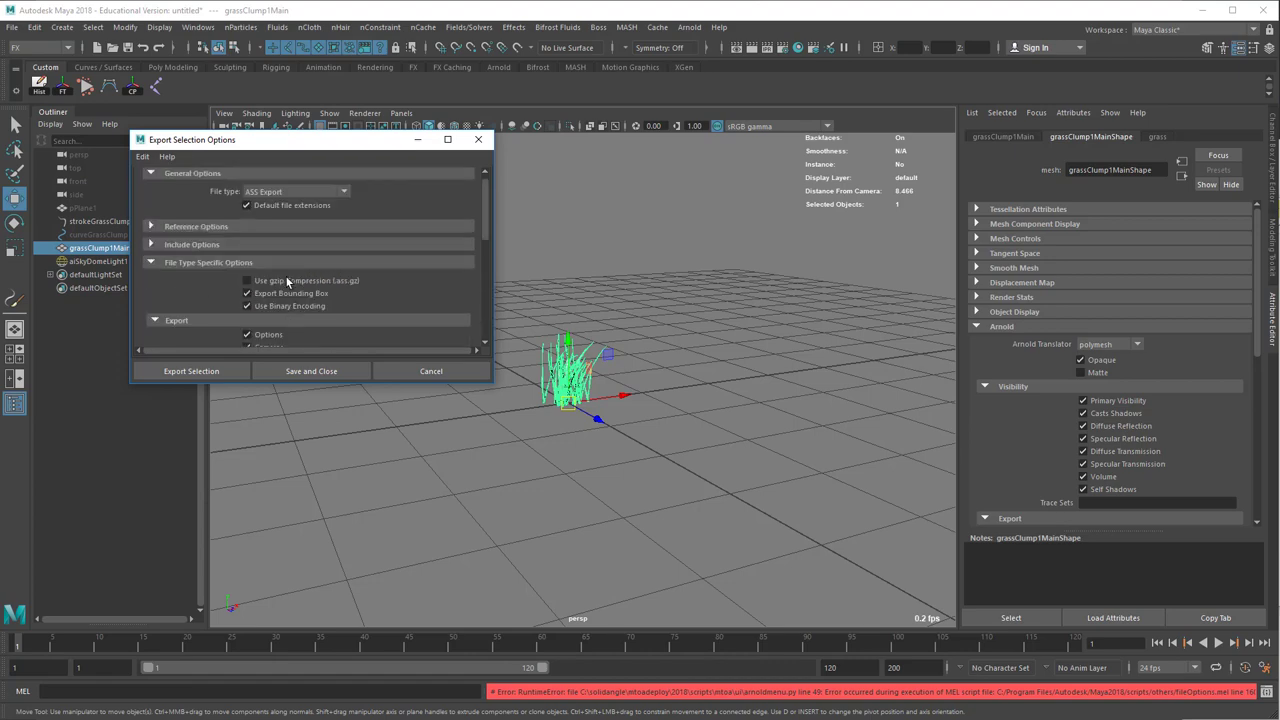
# - Export the selection as grassClump3.ass, then hide the original grass clump
pyautogui.click(198, 373)
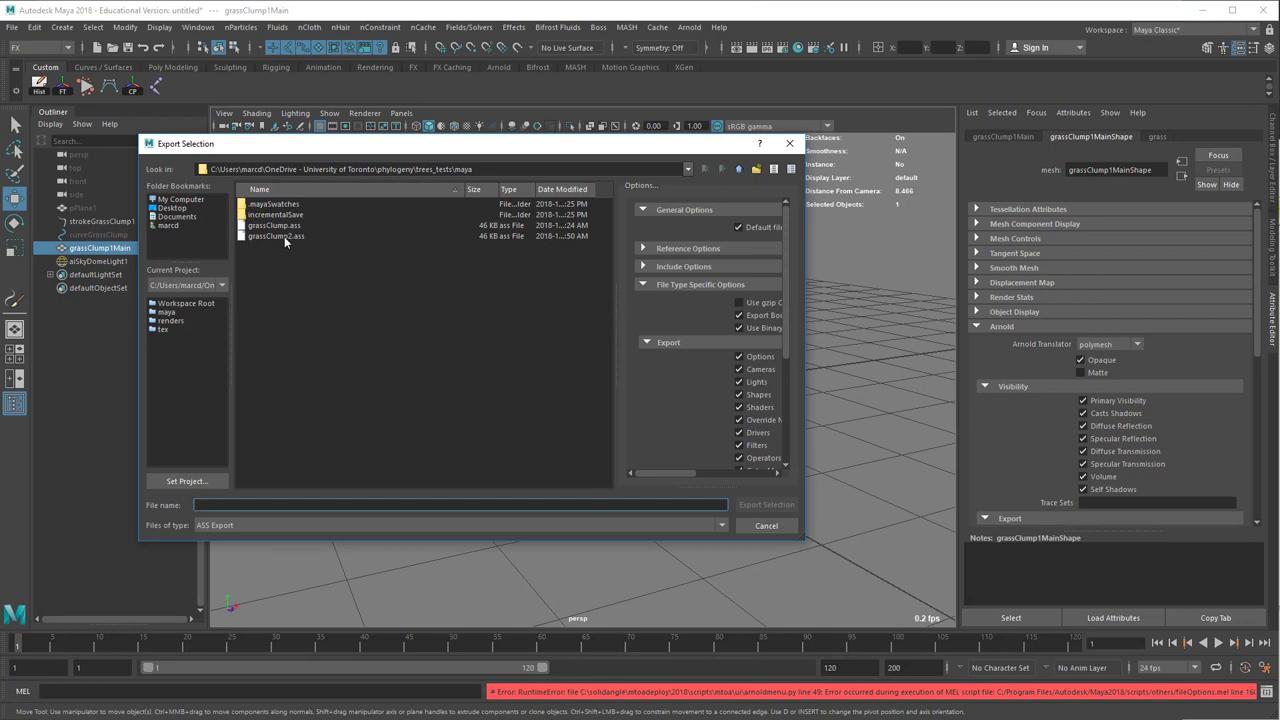
pyautogui.click(283, 237)
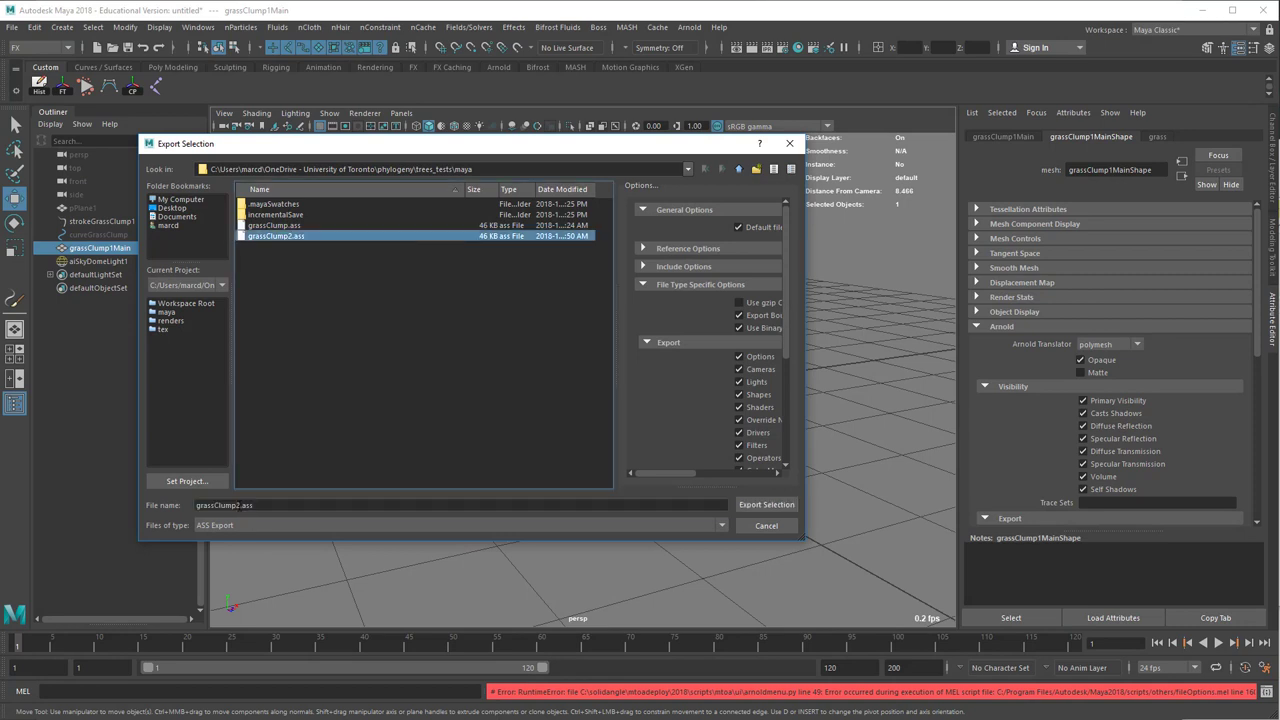
pyautogui.click(236, 505)
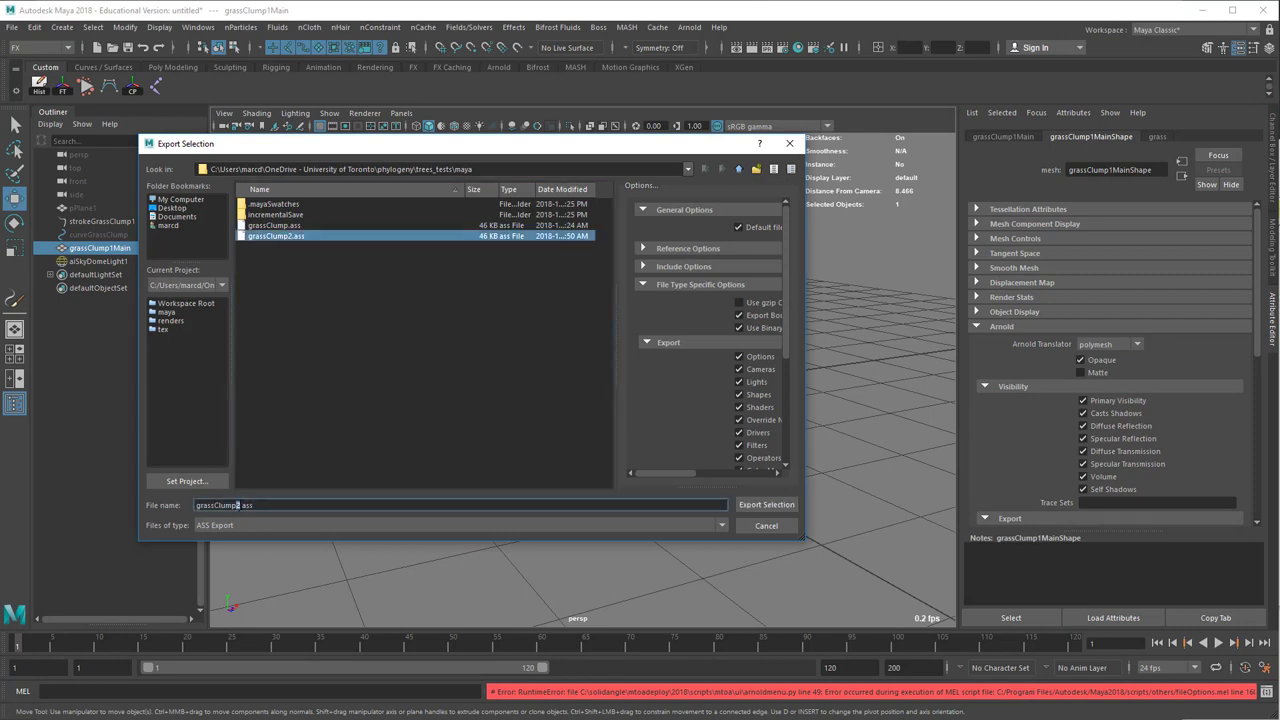
pyautogui.press('Delete')
pyautogui.write('3')
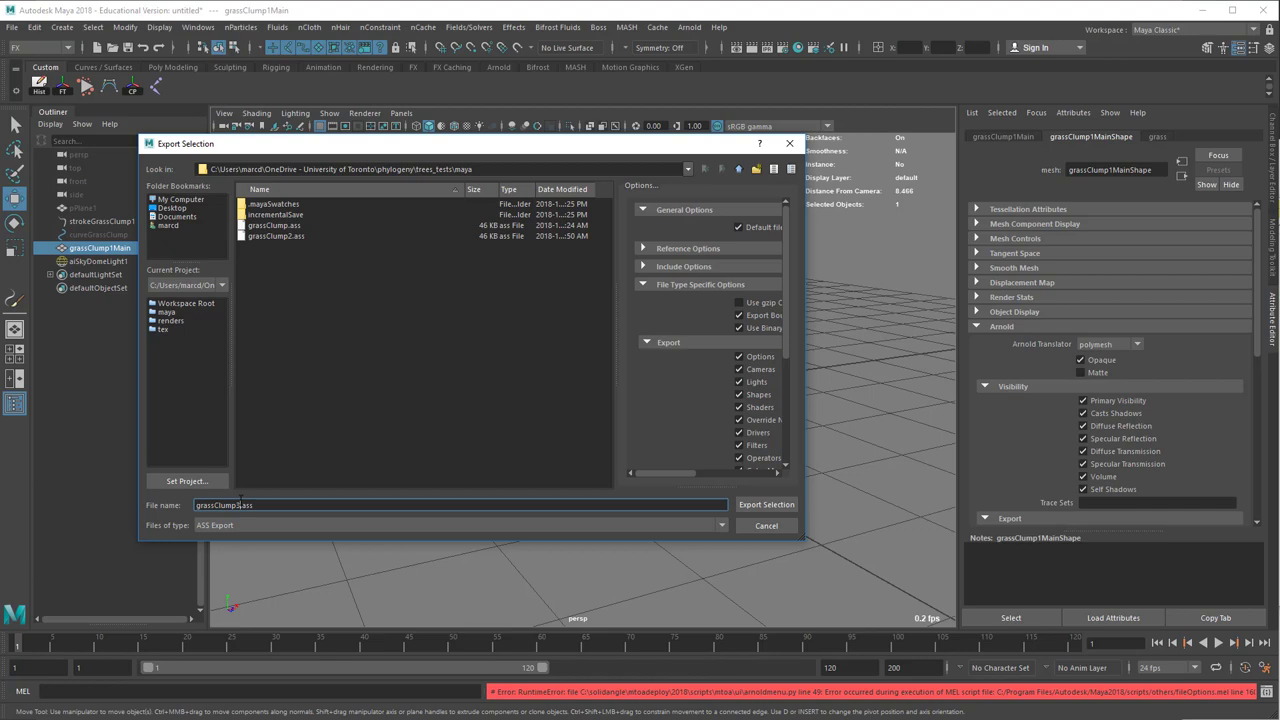
pyautogui.click(768, 505)
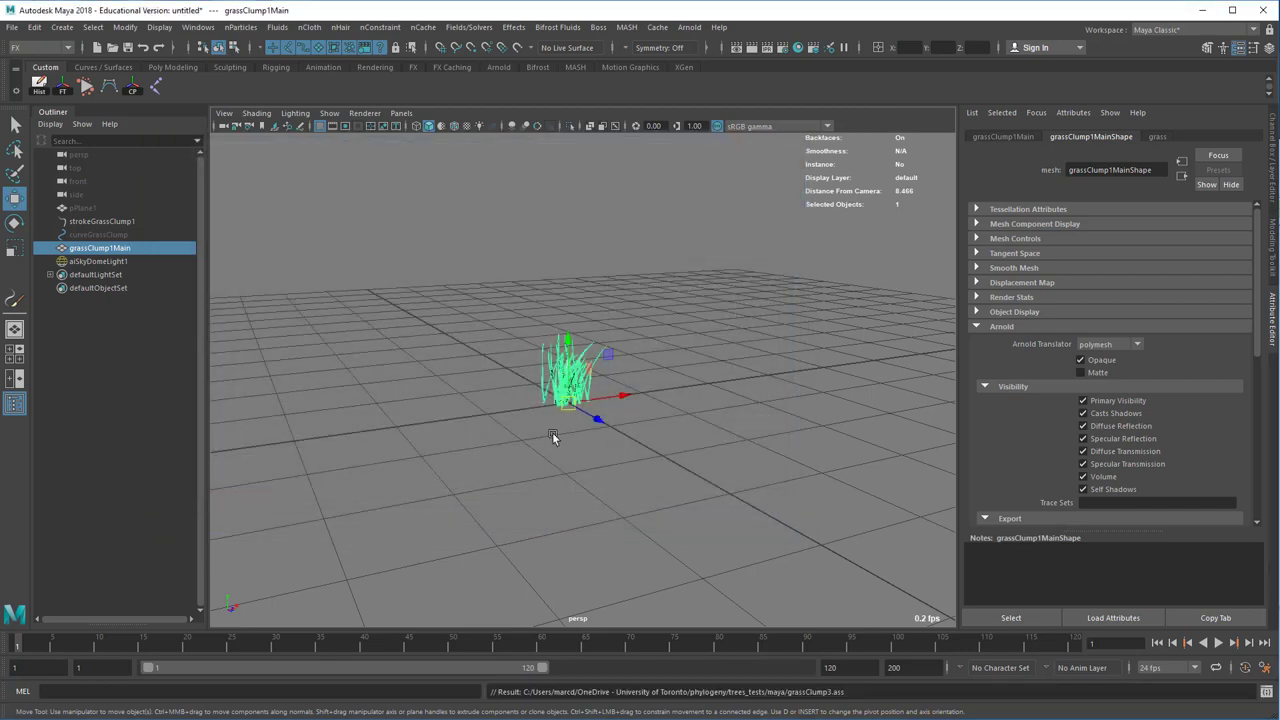
pyautogui.keyDown('alt'); pyautogui.moveTo(552, 436); pyautogui.dragTo(501, 429); pyautogui.keyUp('alt')
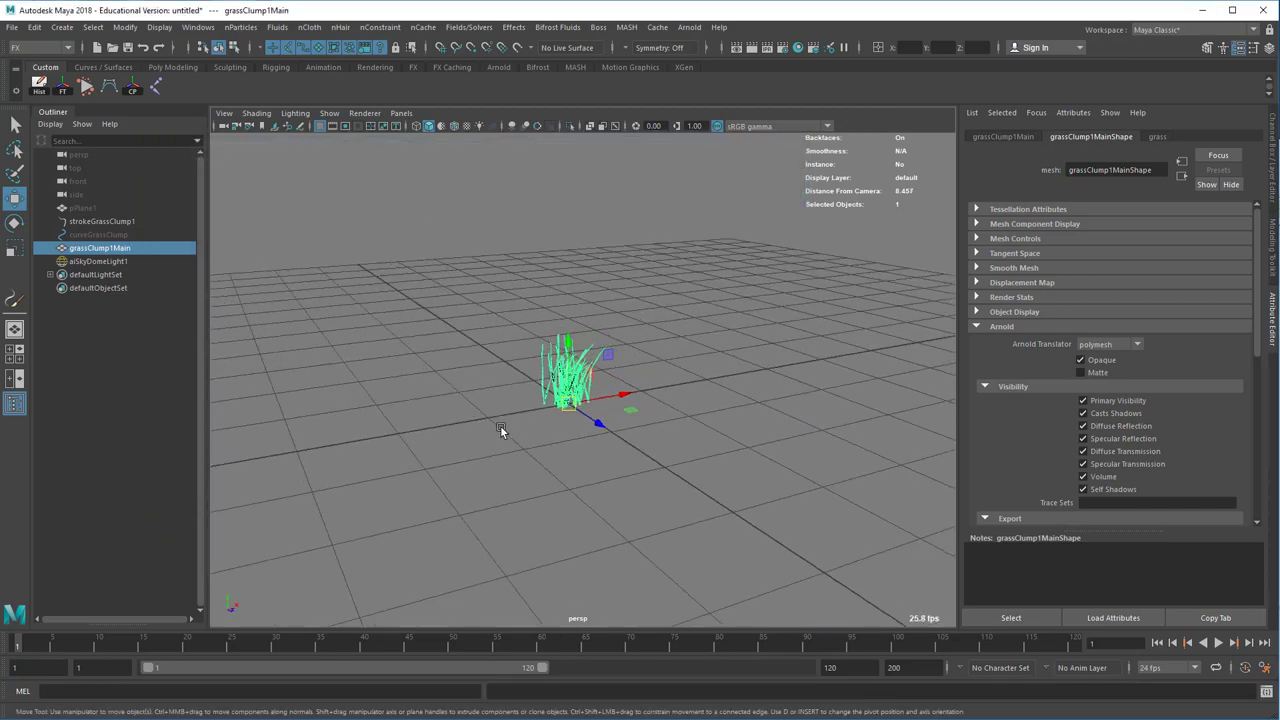
pyautogui.press('h')
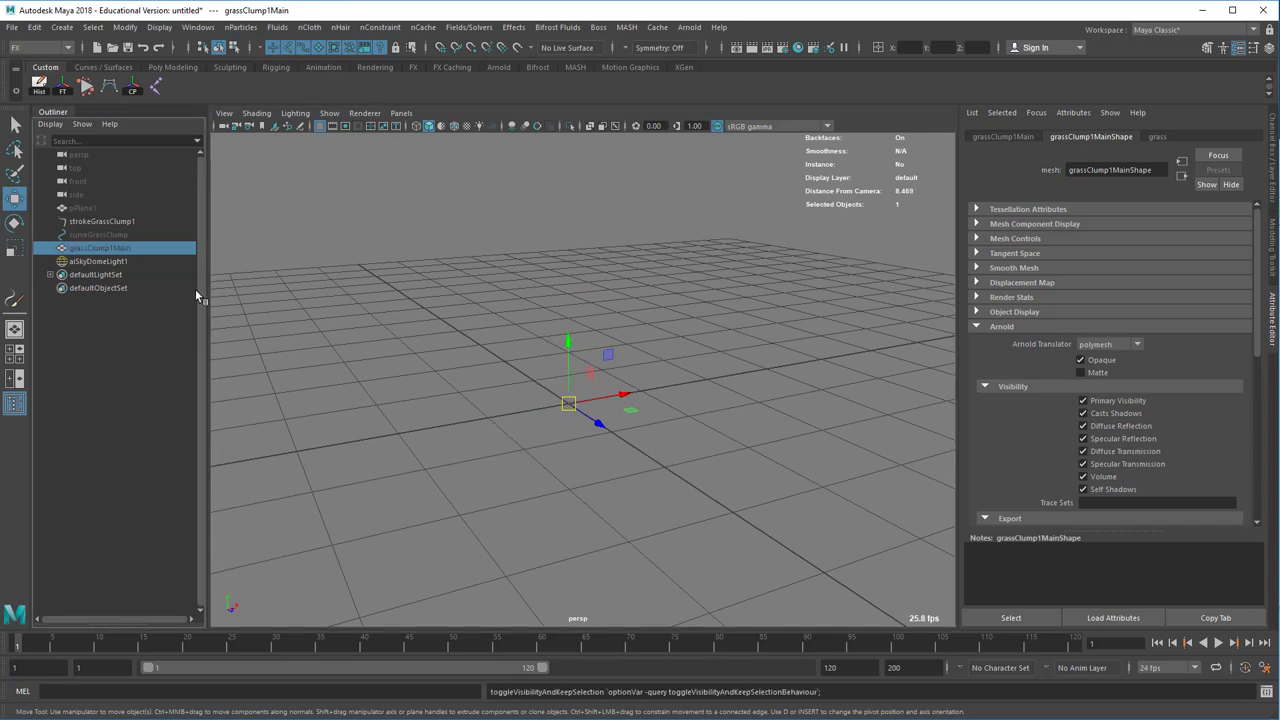
# - Create an empty Arnold stand-in, then delete it
pyautogui.click(689, 27)
pyautogui.moveTo(735, 81)
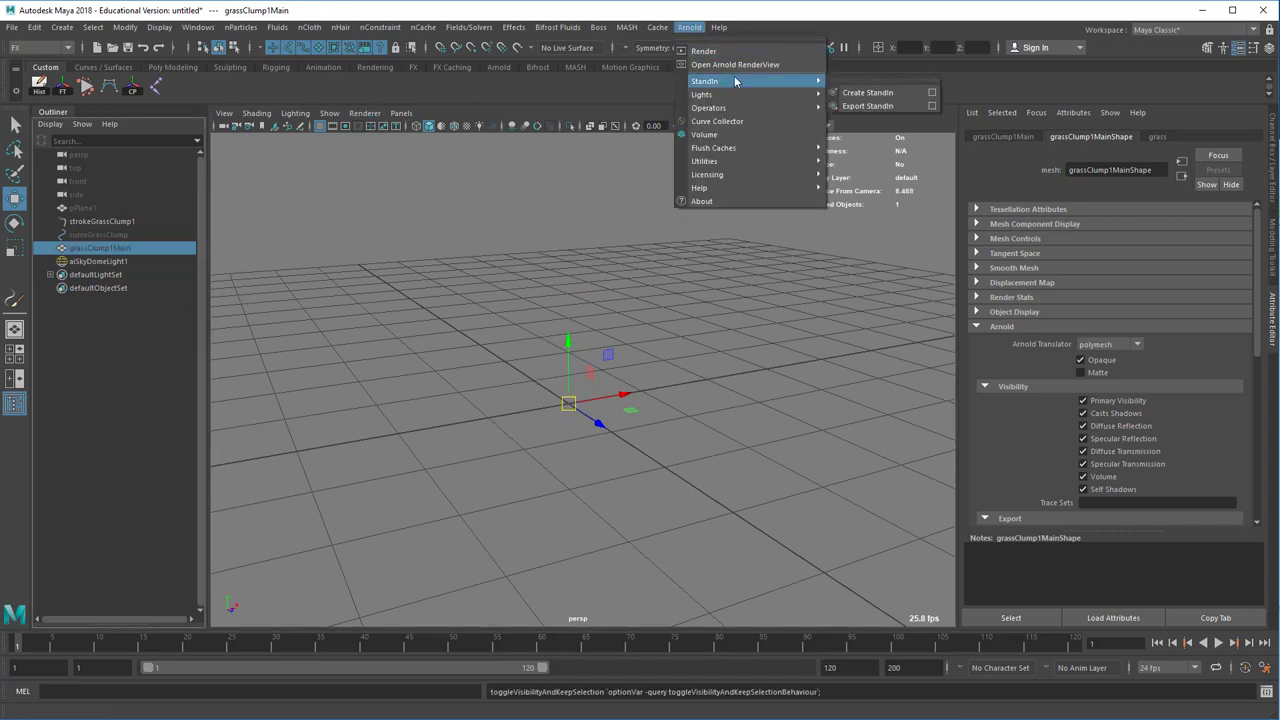
pyautogui.click(867, 93)
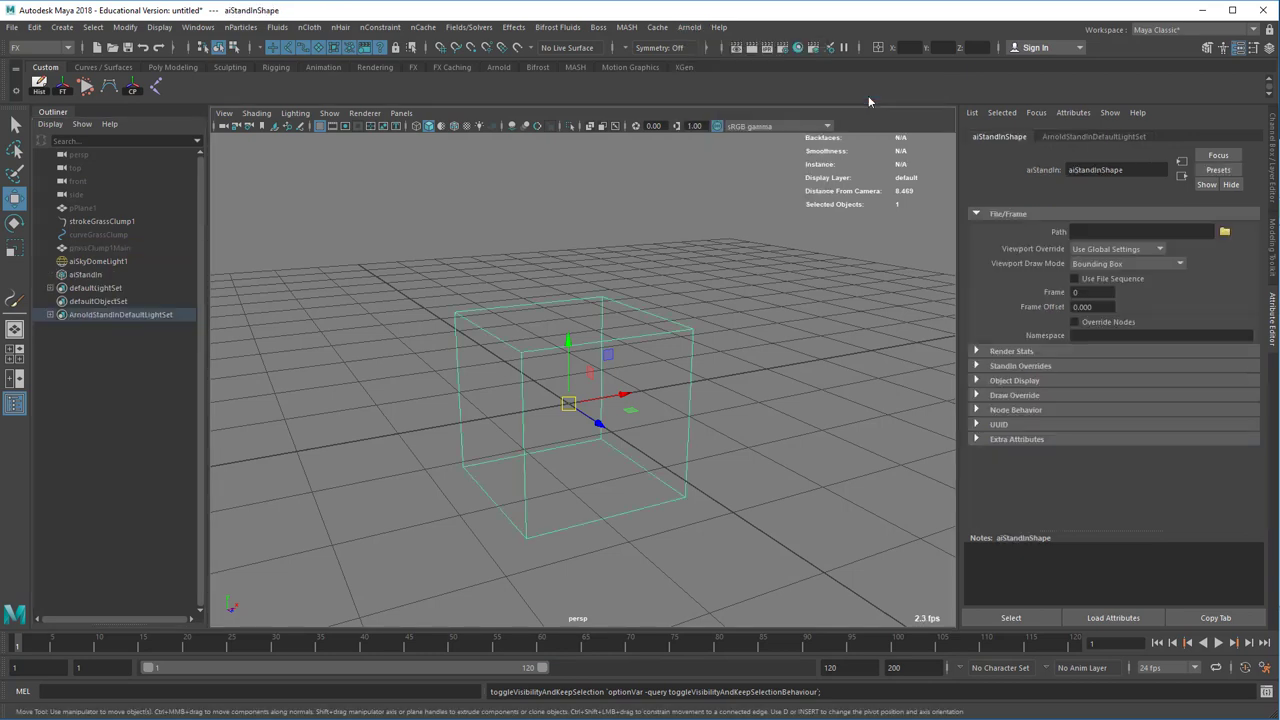
pyautogui.press('Delete')
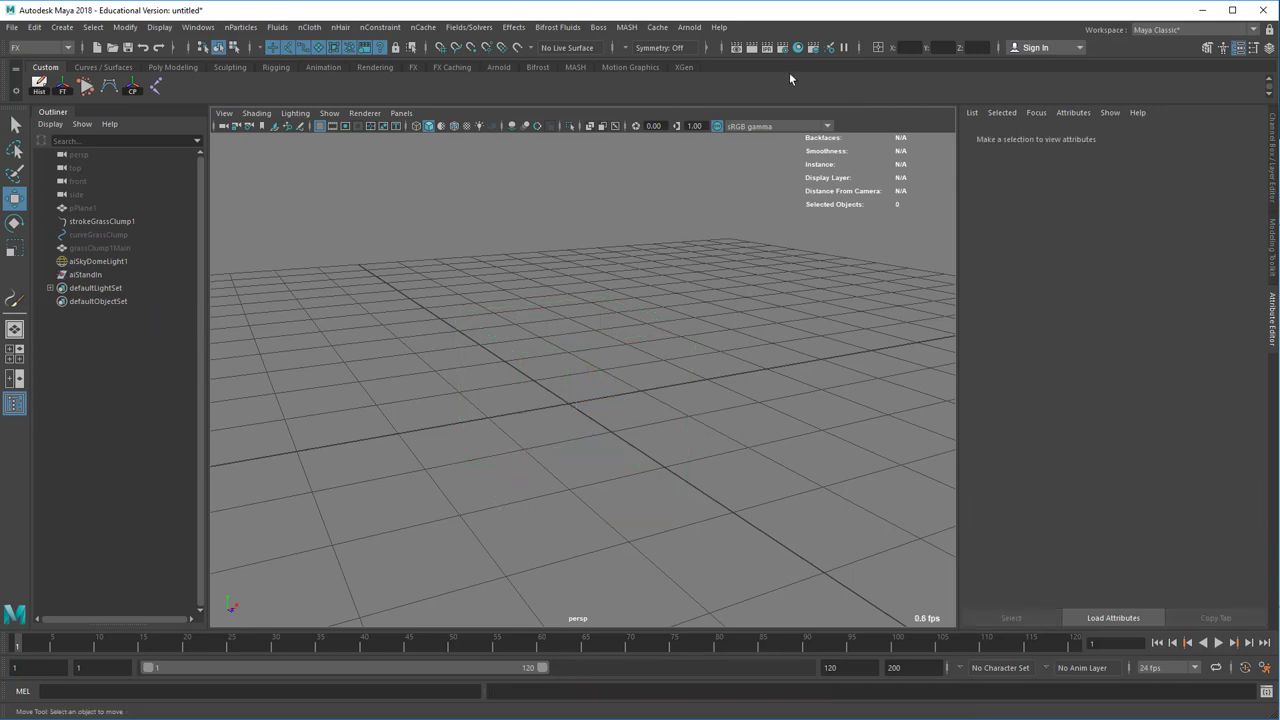
# - Create stand-in aiStandIn1 loading the grassClump3.ass file
pyautogui.click(688, 27)
pyautogui.moveTo(735, 81)
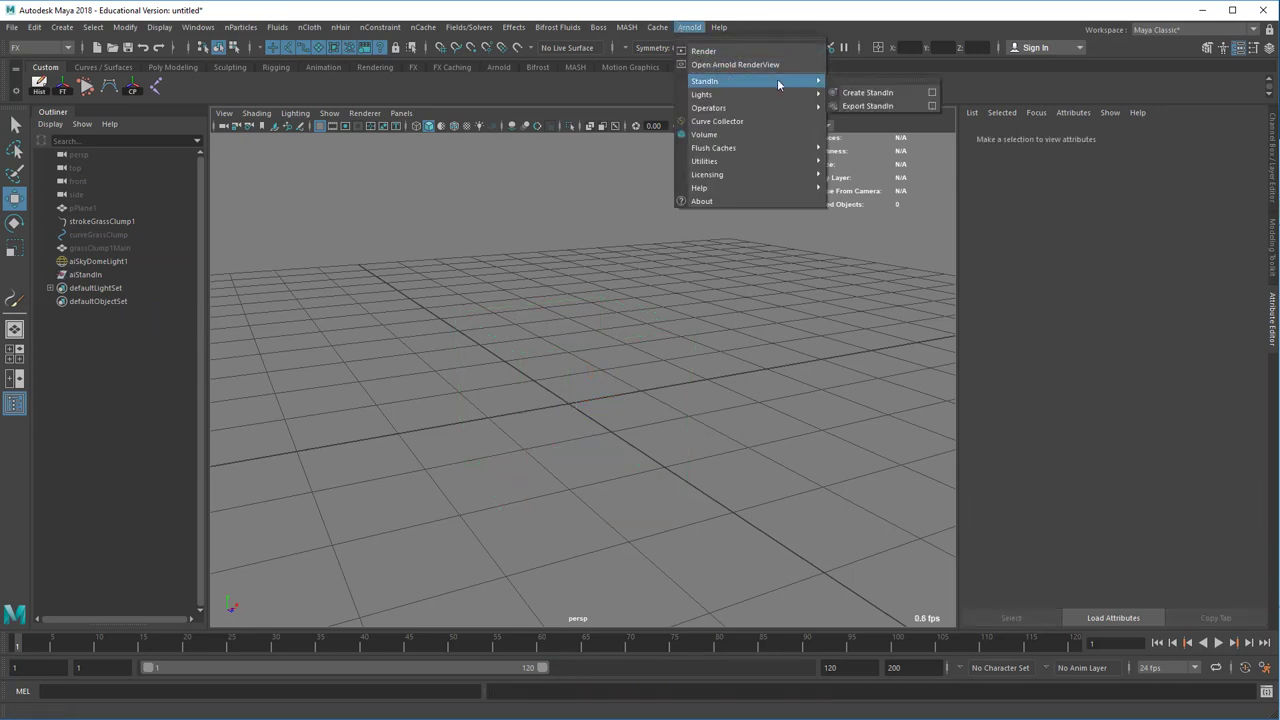
pyautogui.click(930, 93)
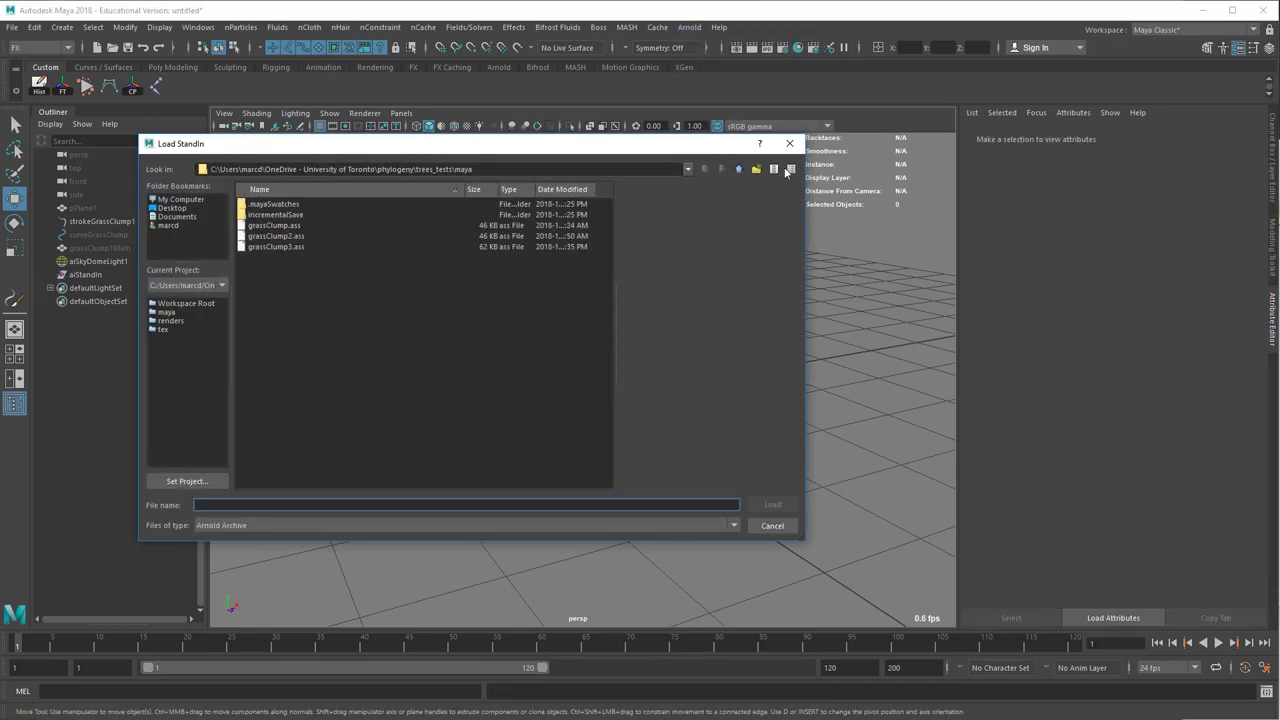
pyautogui.click(306, 247)
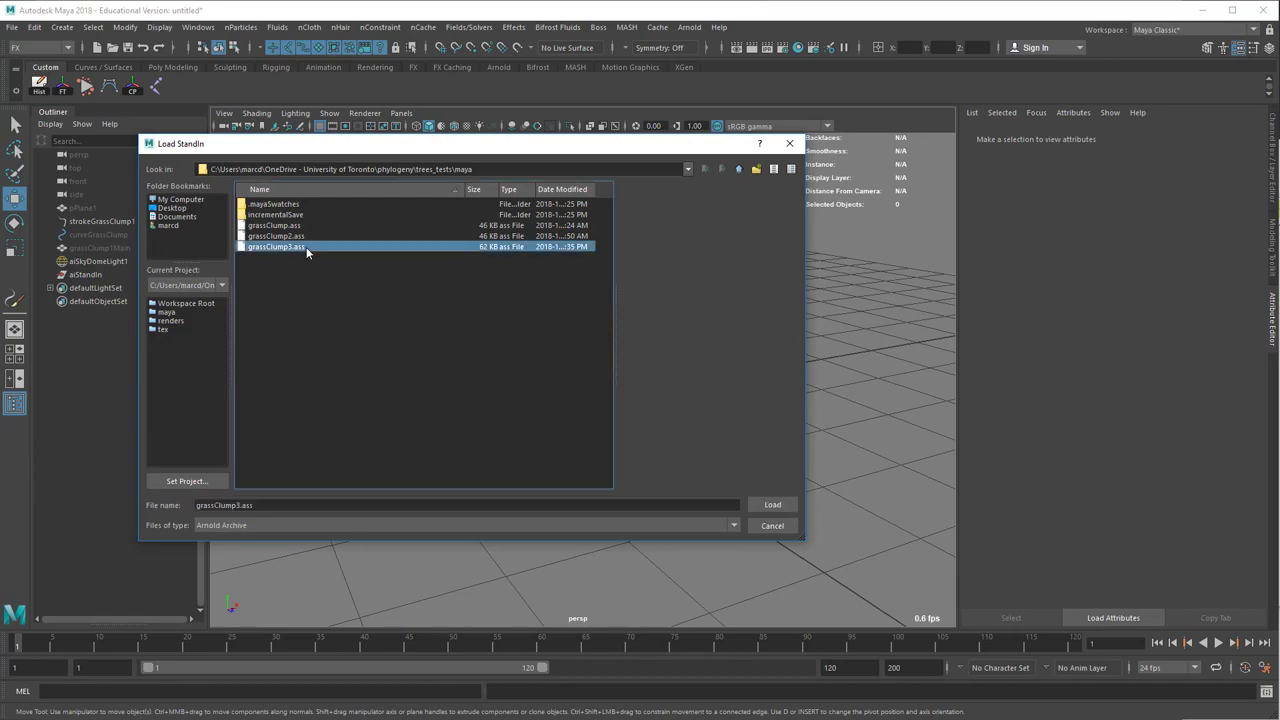
pyautogui.click(772, 505)
pyautogui.keyDown('alt'); pyautogui.moveTo(607, 484); pyautogui.dragTo(570, 481); pyautogui.keyUp('alt')
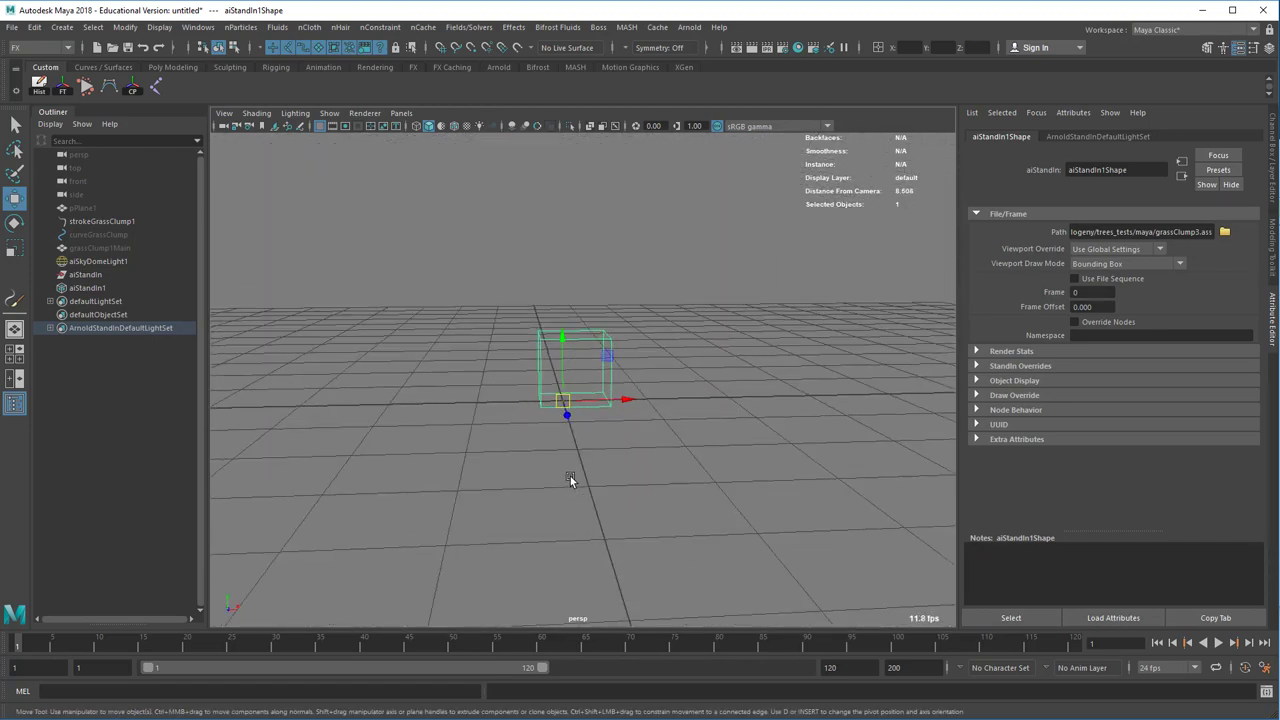
pyautogui.click(690, 28)
pyautogui.click(704, 51)
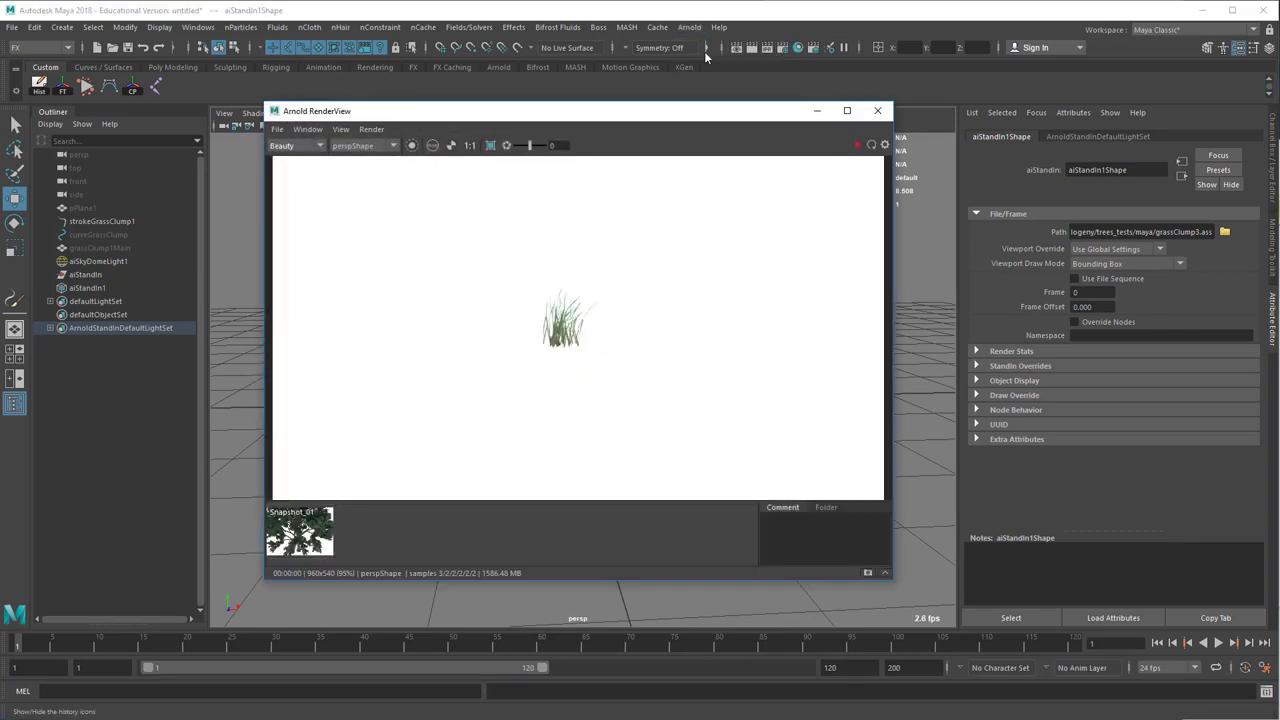
pyautogui.click(878, 111)
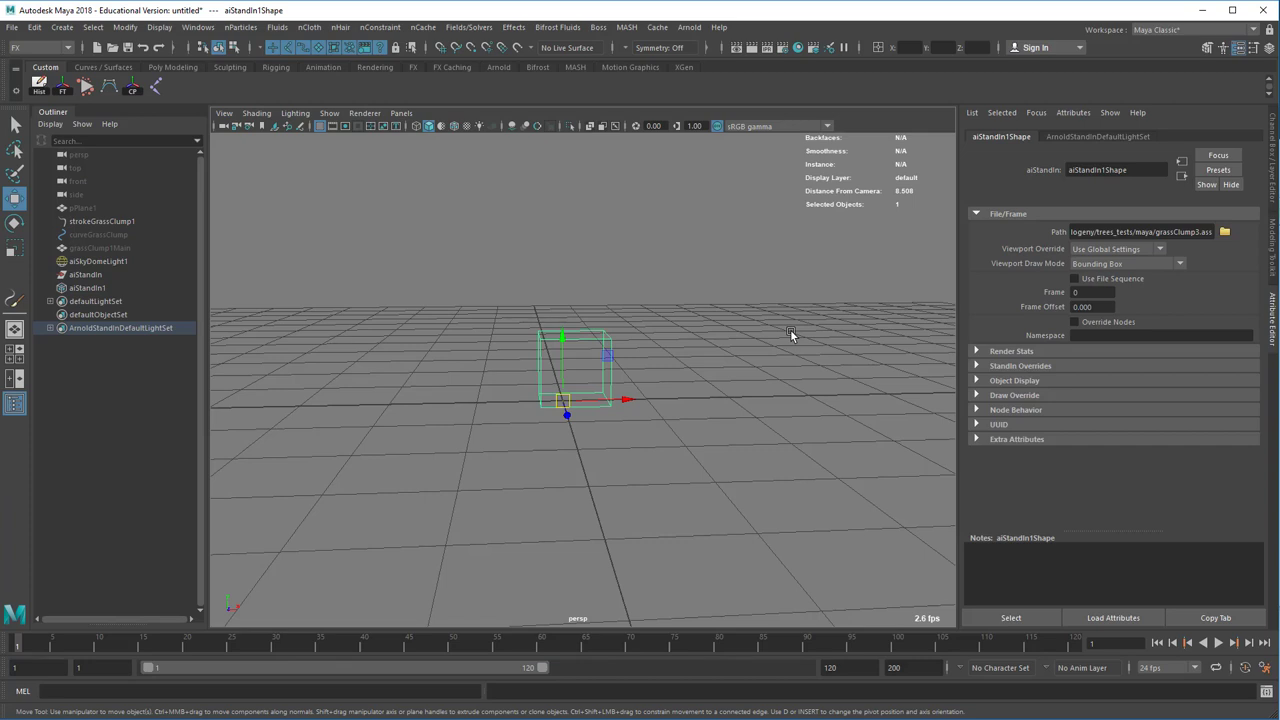
# - Unhide the terrain plane pPlane1
pyautogui.keyDown('alt'); pyautogui.moveTo(791, 391); pyautogui.dragTo(334, 398, button='right'); pyautogui.keyUp('alt')
pyautogui.keyDown('alt'); pyautogui.moveTo(334, 398); pyautogui.dragTo(186, 378); pyautogui.keyUp('alt')
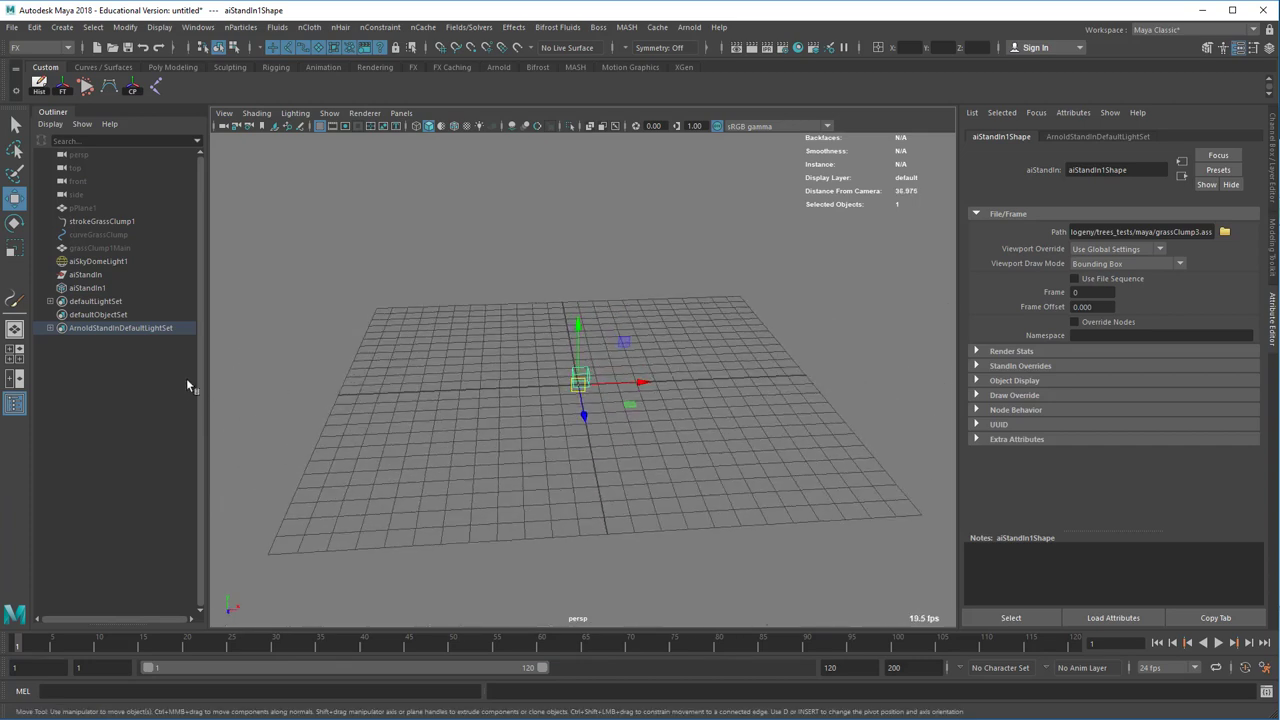
pyautogui.click(100, 207)
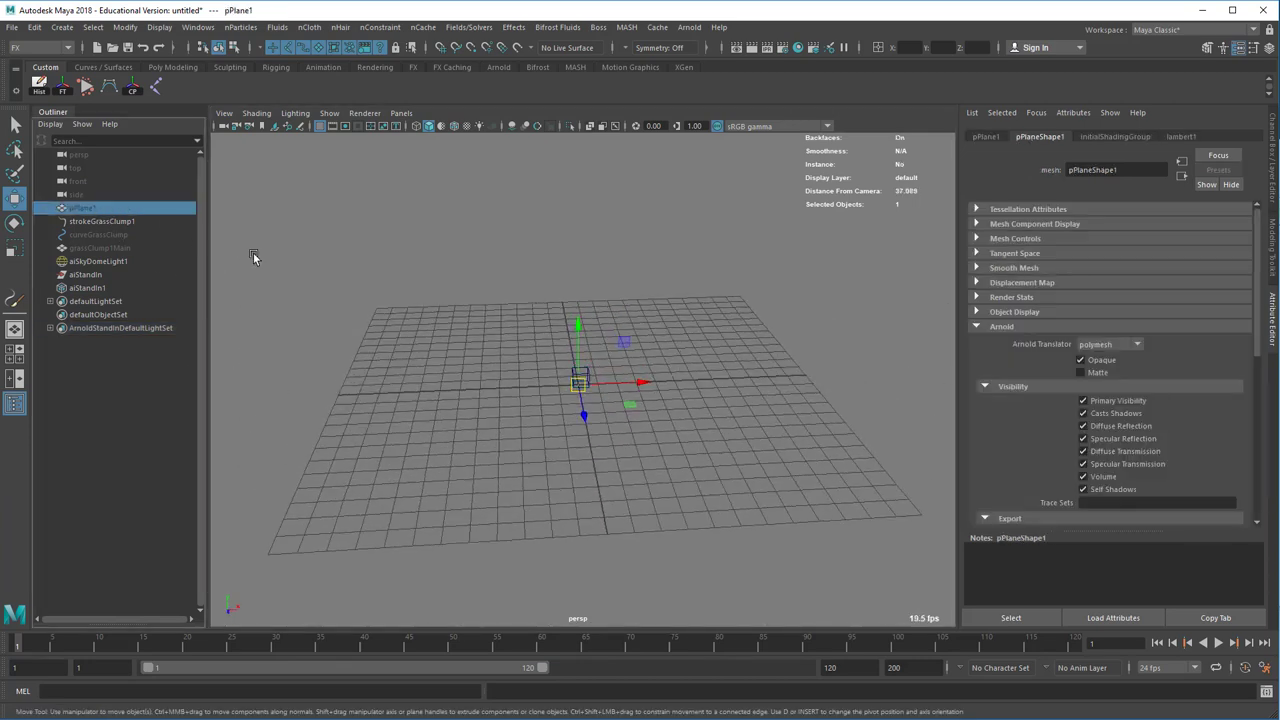
pyautogui.hotkey('shift', 'h')
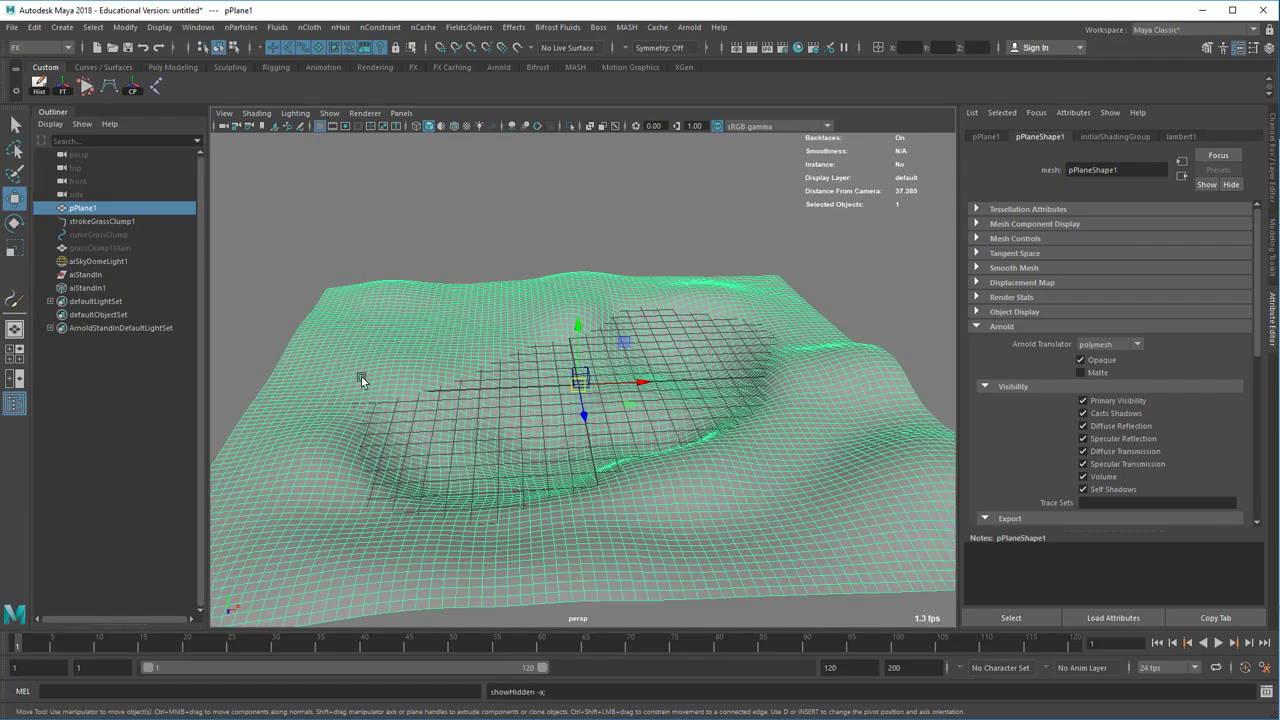
pyautogui.keyDown('alt'); pyautogui.moveTo(363, 378); pyautogui.dragTo(496, 391); pyautogui.keyUp('alt')
pyautogui.keyDown('alt'); pyautogui.moveTo(496, 391); pyautogui.dragTo(632, 403, button='right'); pyautogui.keyUp('alt')
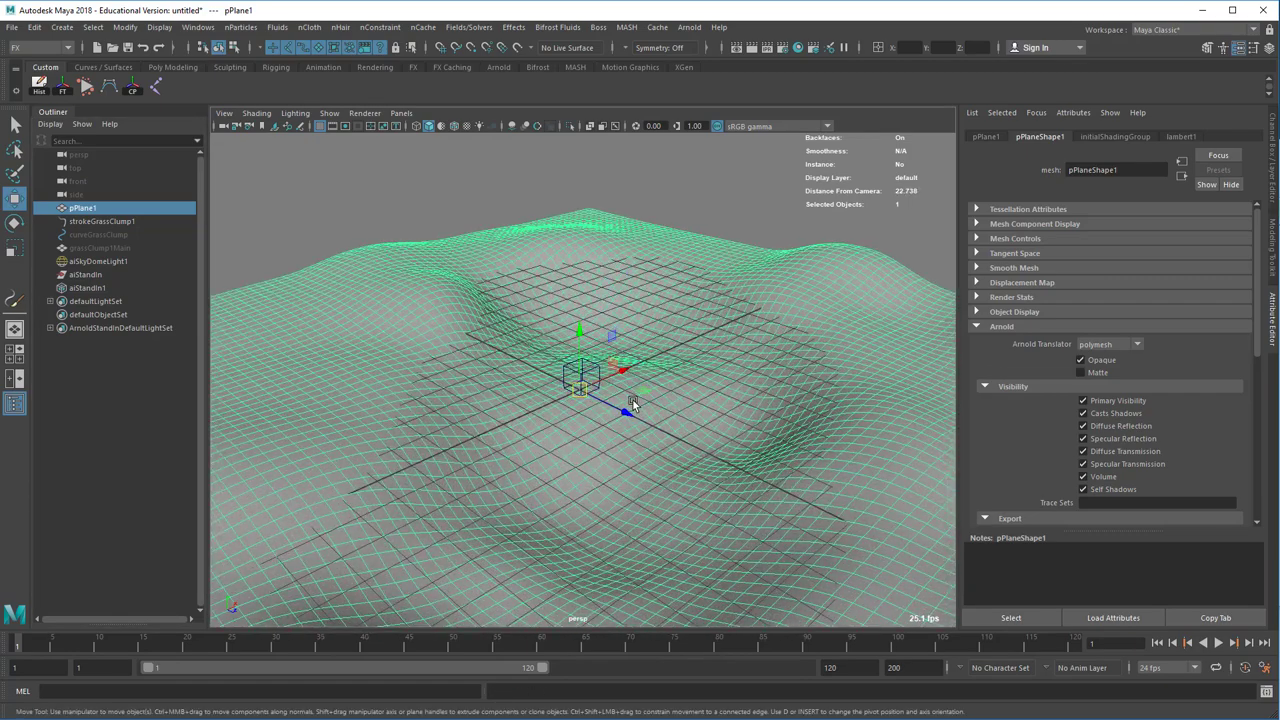
# - Rename the grass stand-in aiStandIn1 to aiStandIn_grass
pyautogui.click(592, 380)
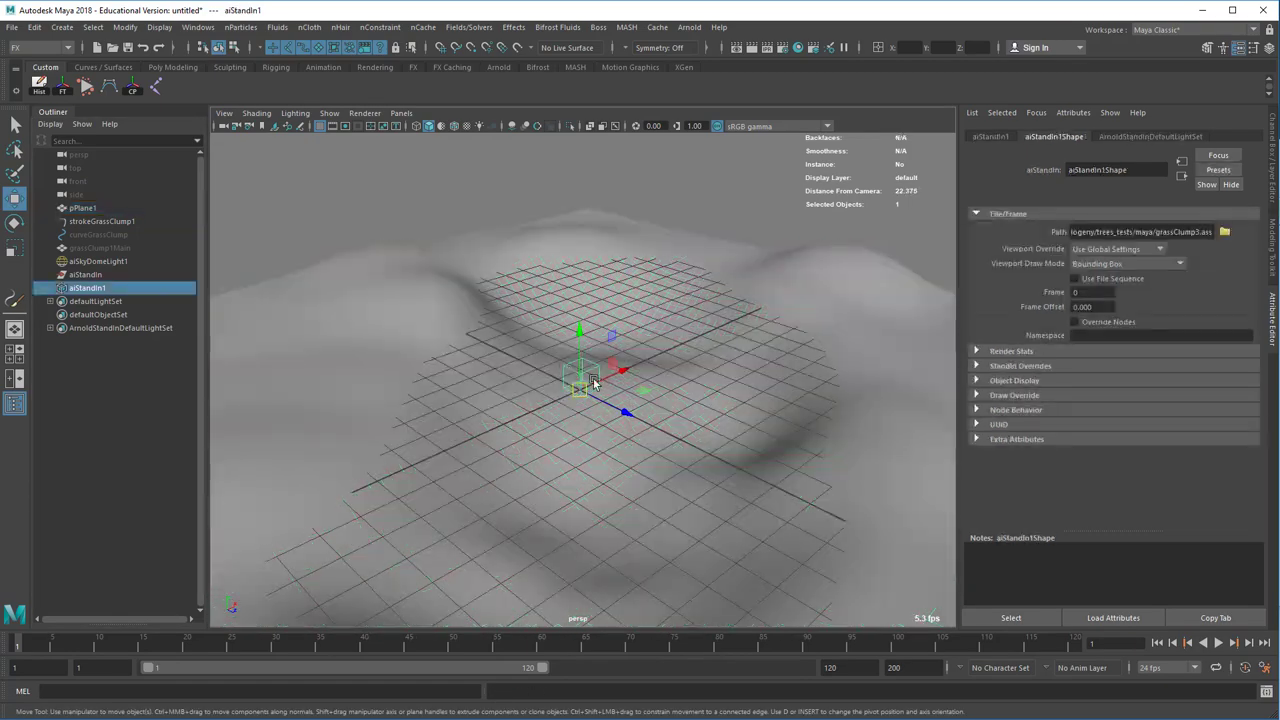
pyautogui.doubleClick(104, 289)
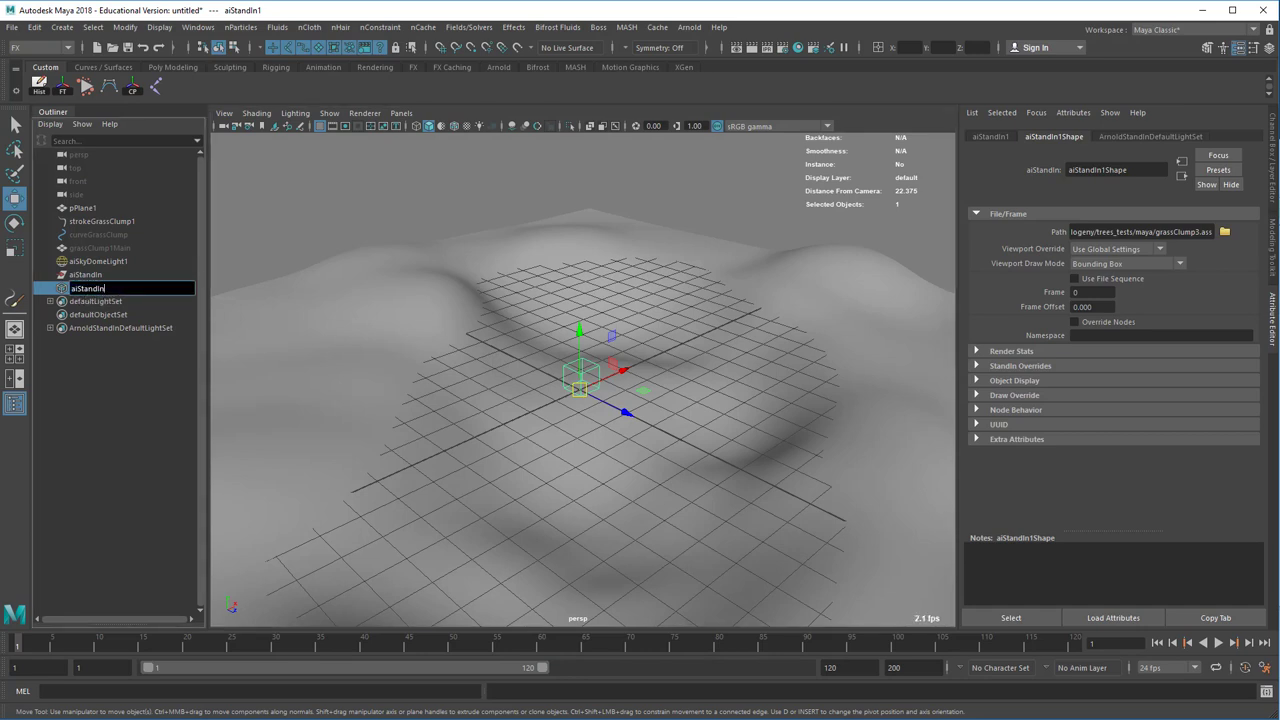
pyautogui.write('_grass')
pyautogui.press('Return')
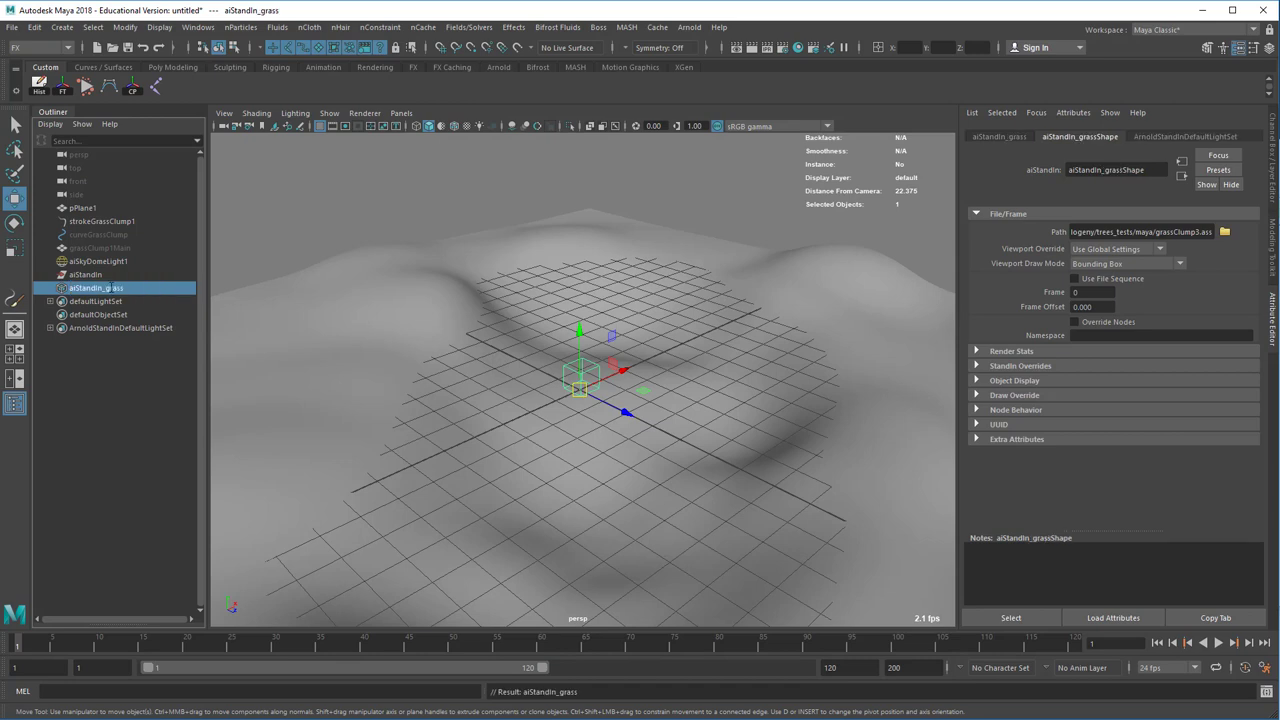
# - Create a MASH network from the grass stand-in using the Instancer option
pyautogui.click(616, 28)
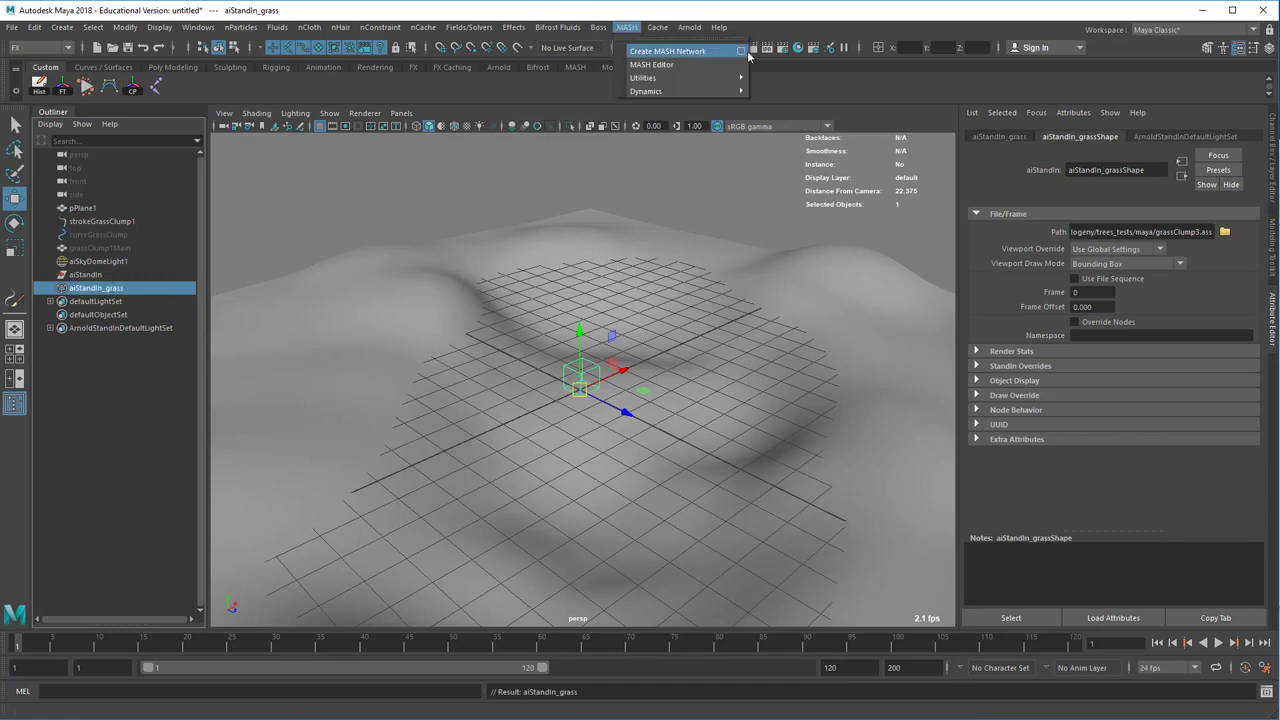
pyautogui.click(741, 51)
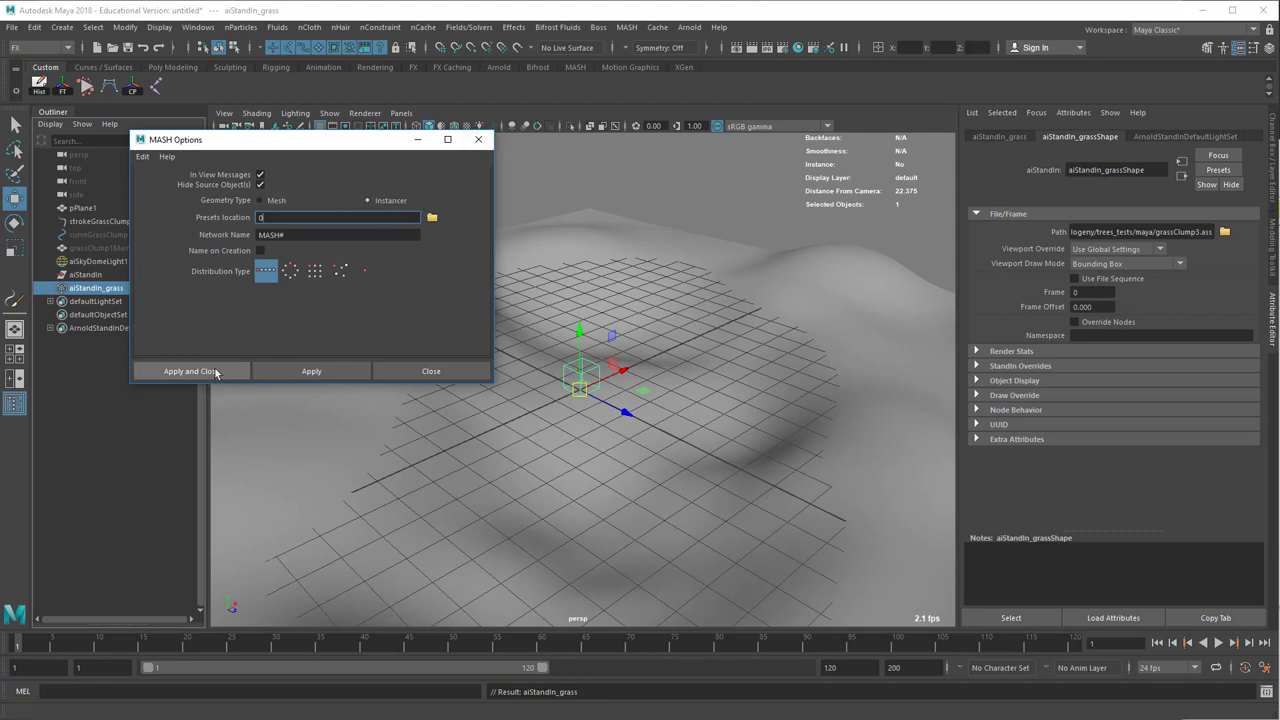
pyautogui.click(170, 371)
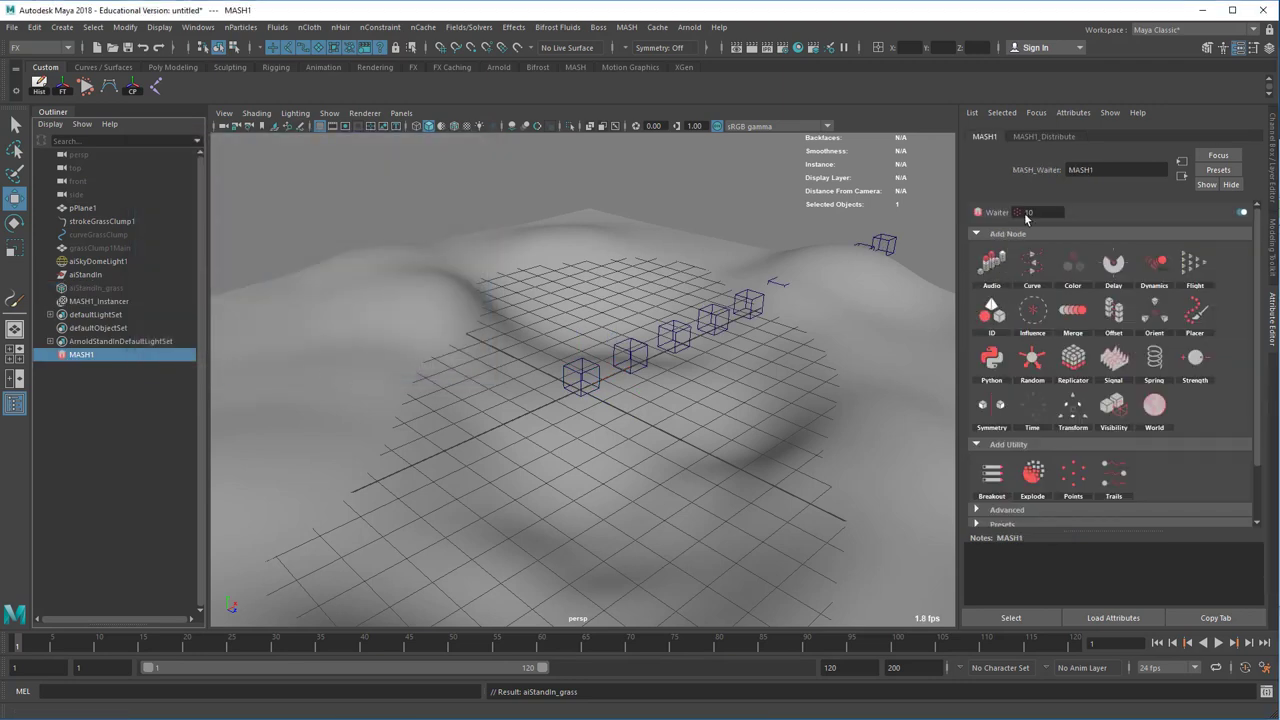
# - Set MASH1_Distribute's Distribution Type to Mesh
pyautogui.click(1046, 135)
pyautogui.click(1081, 251)
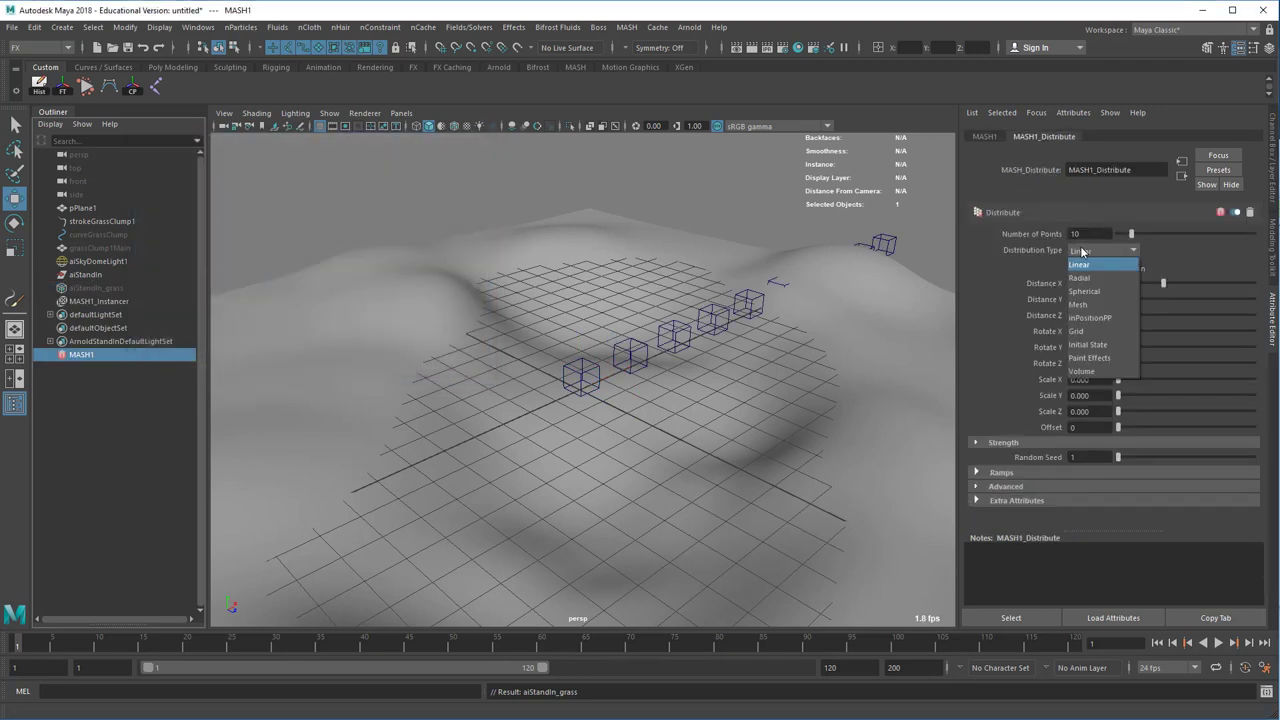
pyautogui.click(1098, 305)
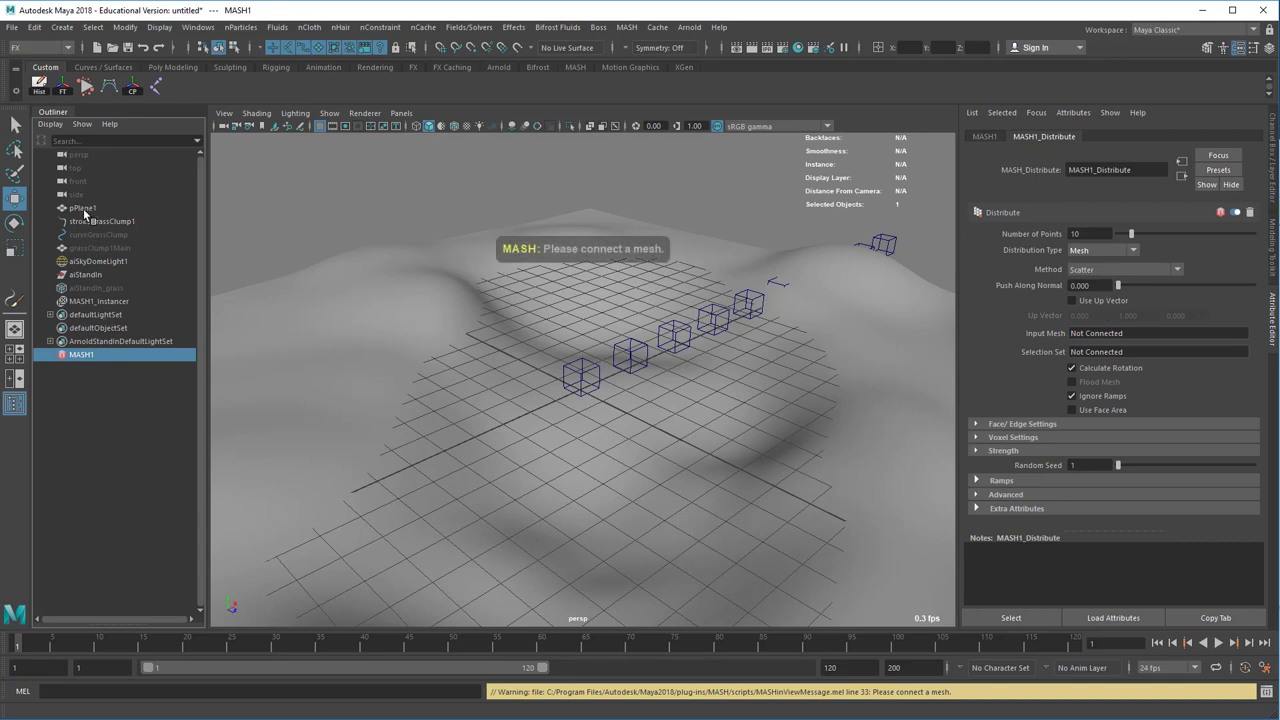
# - Connect pPlane1 as the Input Mesh and set Number of Points to 1000
pyautogui.moveTo(84, 210); pyautogui.dragTo(1120, 338, button='middle')
pyautogui.keyDown('alt'); pyautogui.moveTo(700, 330); pyautogui.dragTo(835, 296); pyautogui.keyUp('alt')
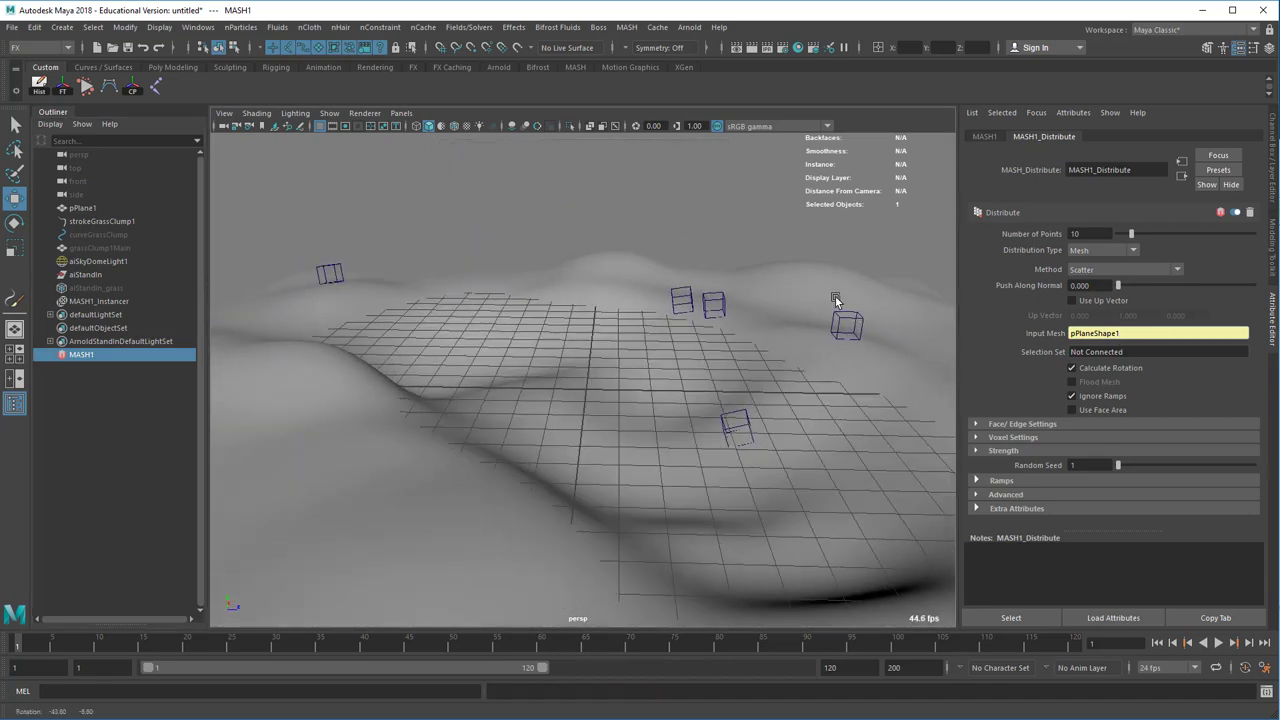
pyautogui.click(1101, 235)
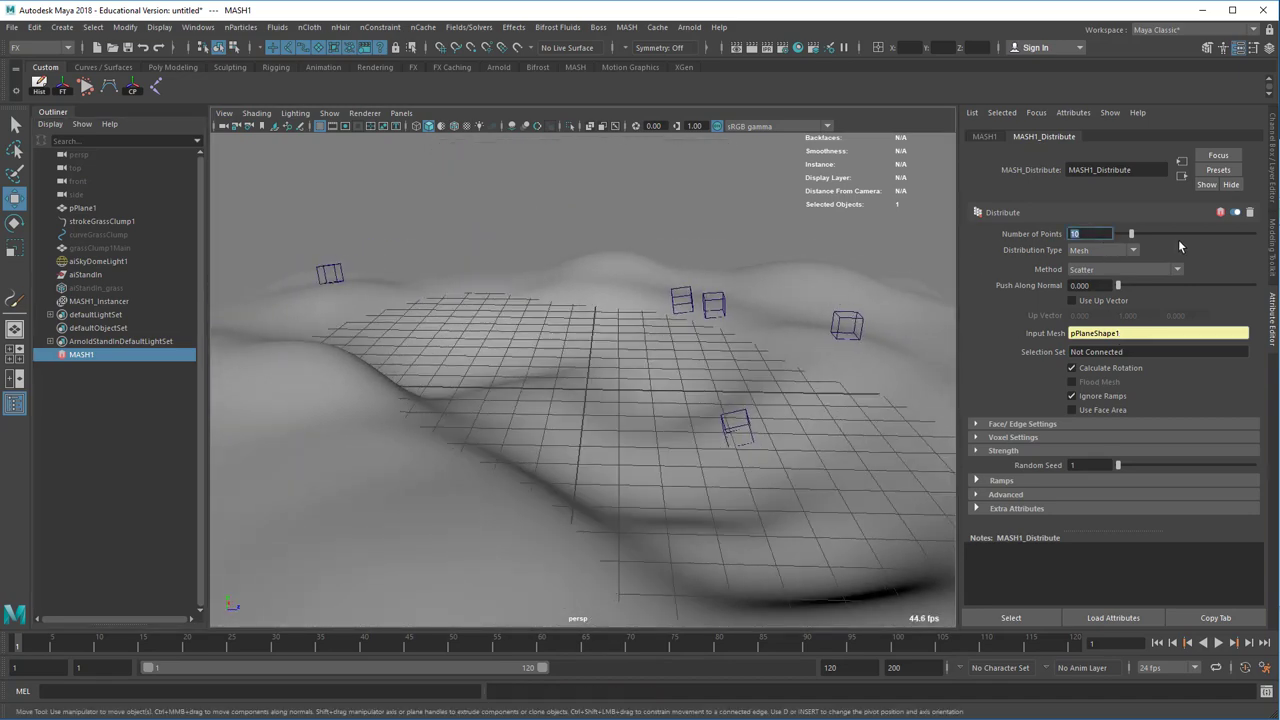
pyautogui.write('1000')
pyautogui.press('Return')
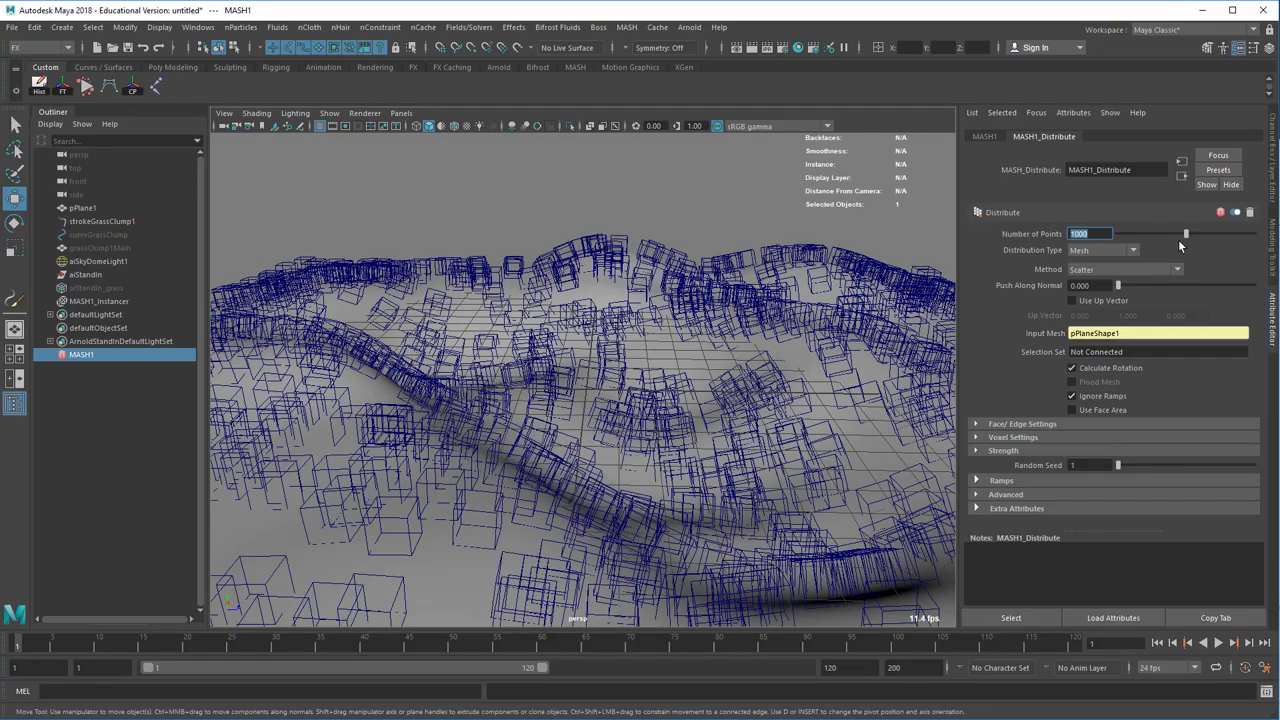
pyautogui.keyDown('alt'); pyautogui.moveTo(812, 361); pyautogui.dragTo(549, 358); pyautogui.keyUp('alt')
pyautogui.keyDown('alt'); pyautogui.moveTo(549, 358); pyautogui.dragTo(512, 279, button='right'); pyautogui.keyUp('alt')
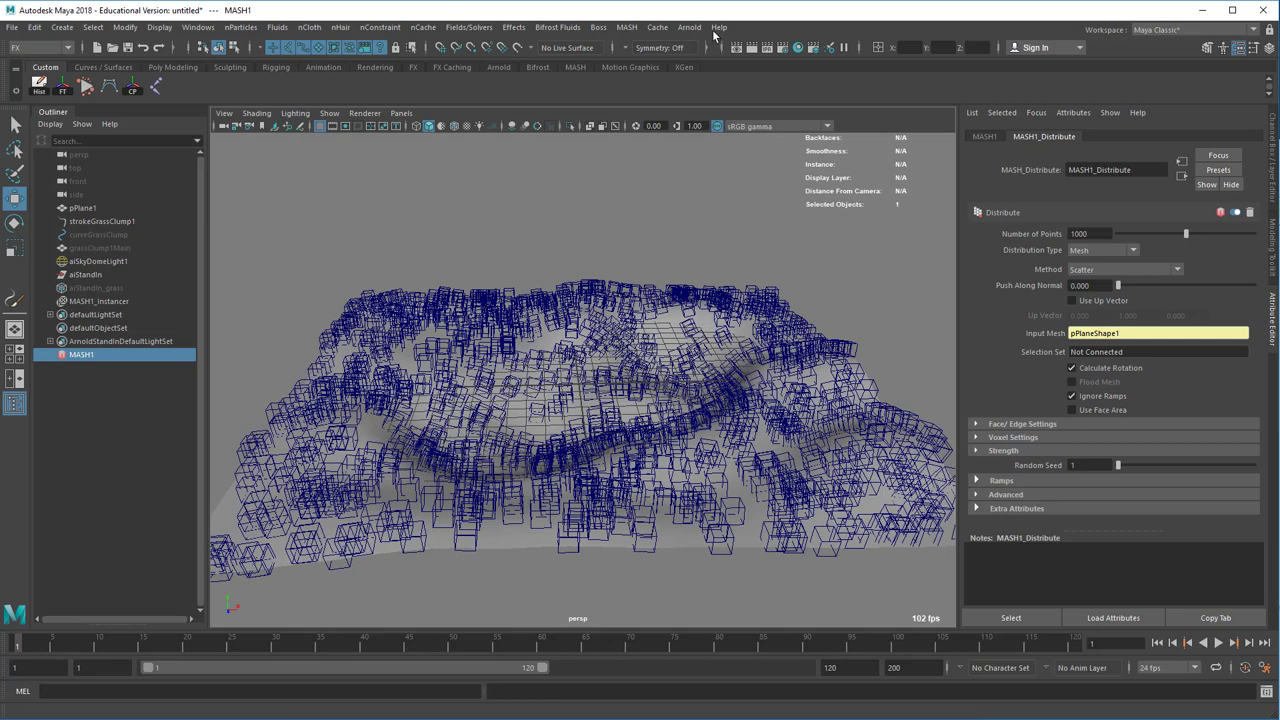
# - Test-render the grass in Arnold, then set Number of Points to 10000
pyautogui.click(690, 27)
pyautogui.click(704, 53)
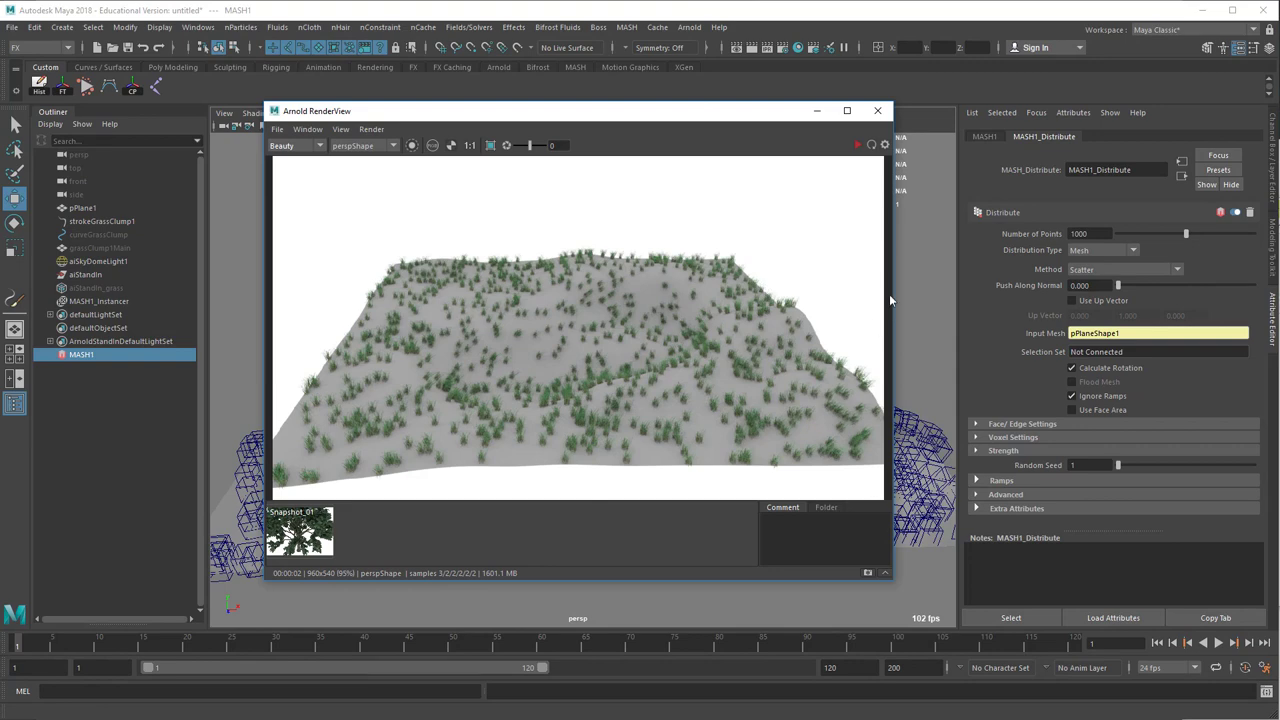
pyautogui.click(877, 112)
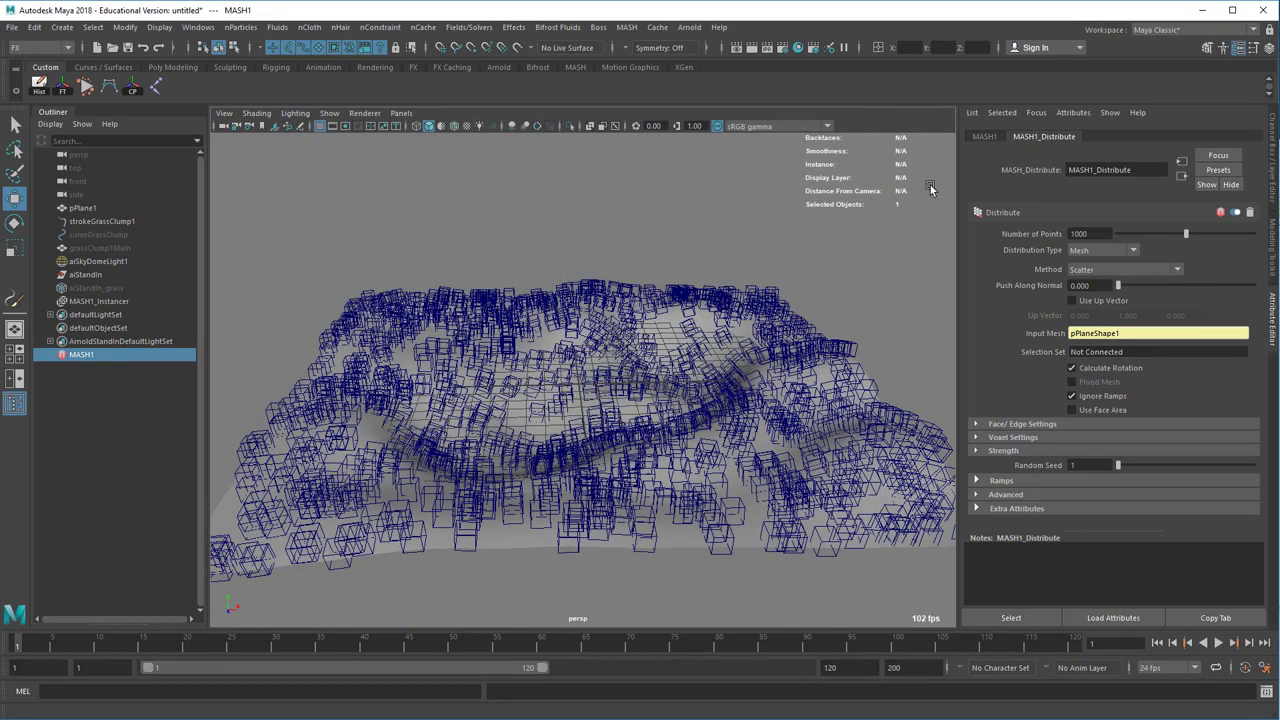
pyautogui.click(1092, 233)
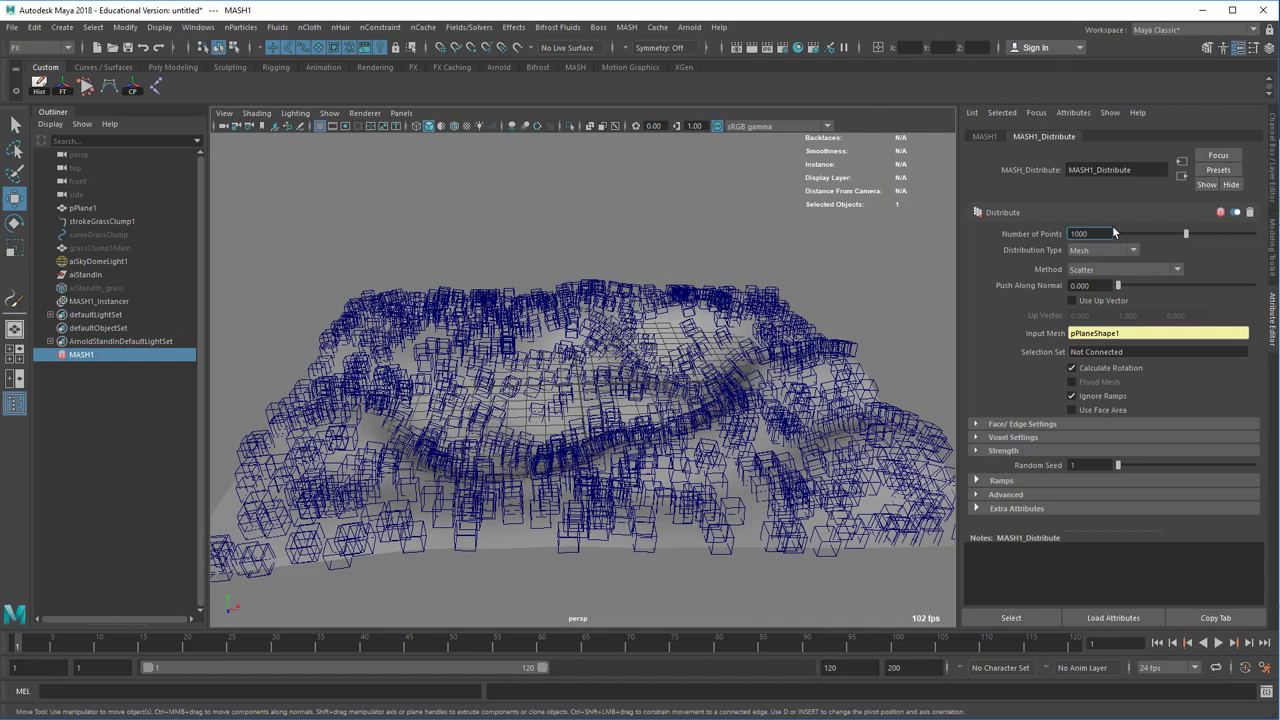
pyautogui.press('Return')
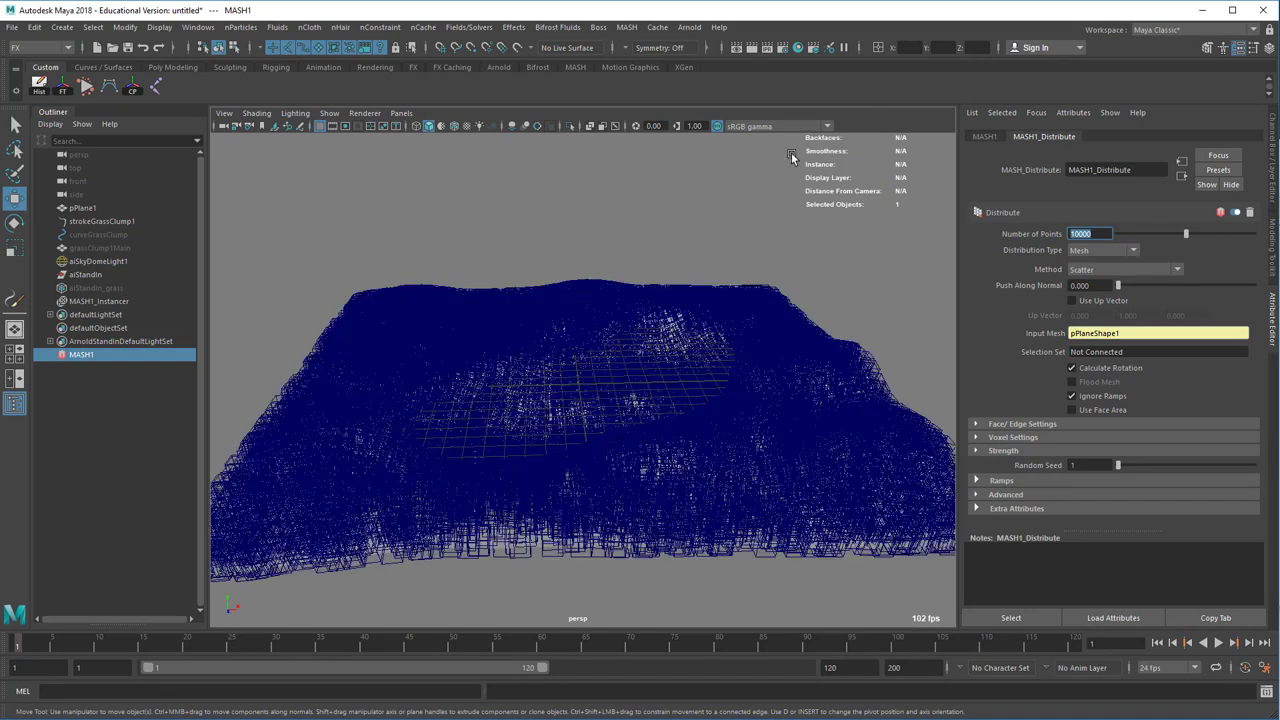
# - Re-render the 10000-point grass in Arnold and move the render window aside
pyautogui.click(690, 27)
pyautogui.click(698, 52)
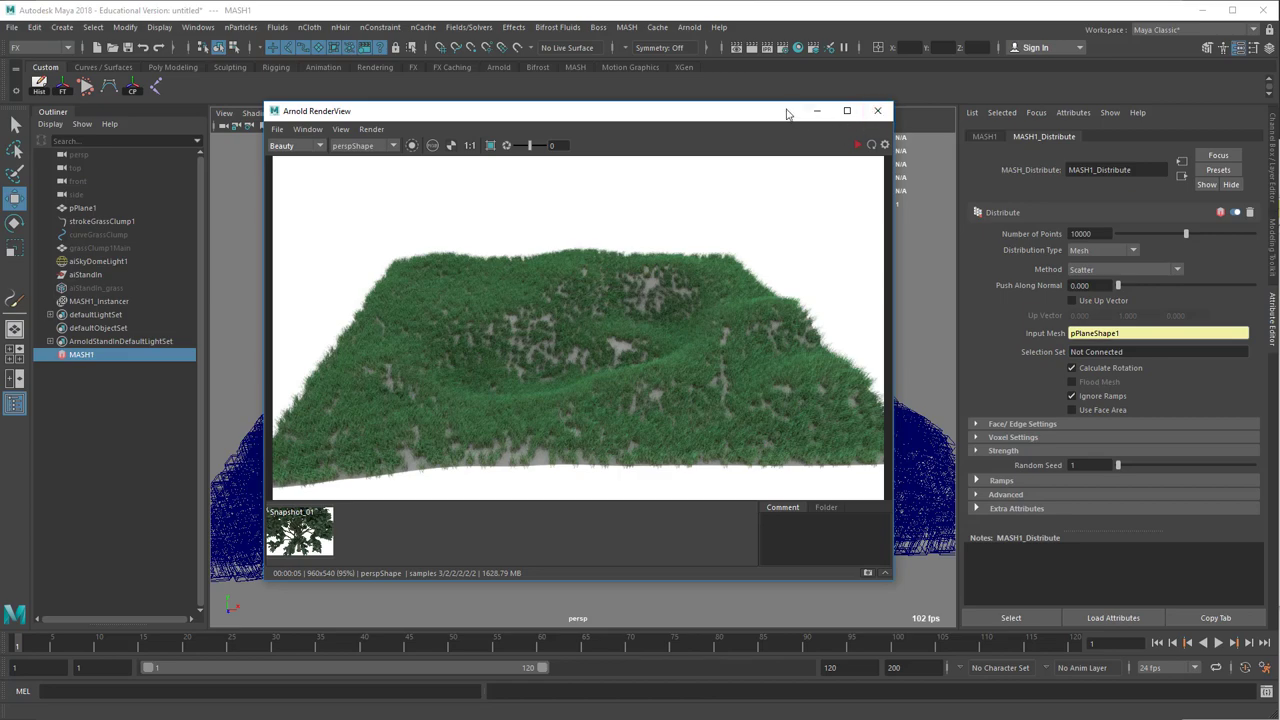
pyautogui.moveTo(789, 114); pyautogui.dragTo(738, 566)
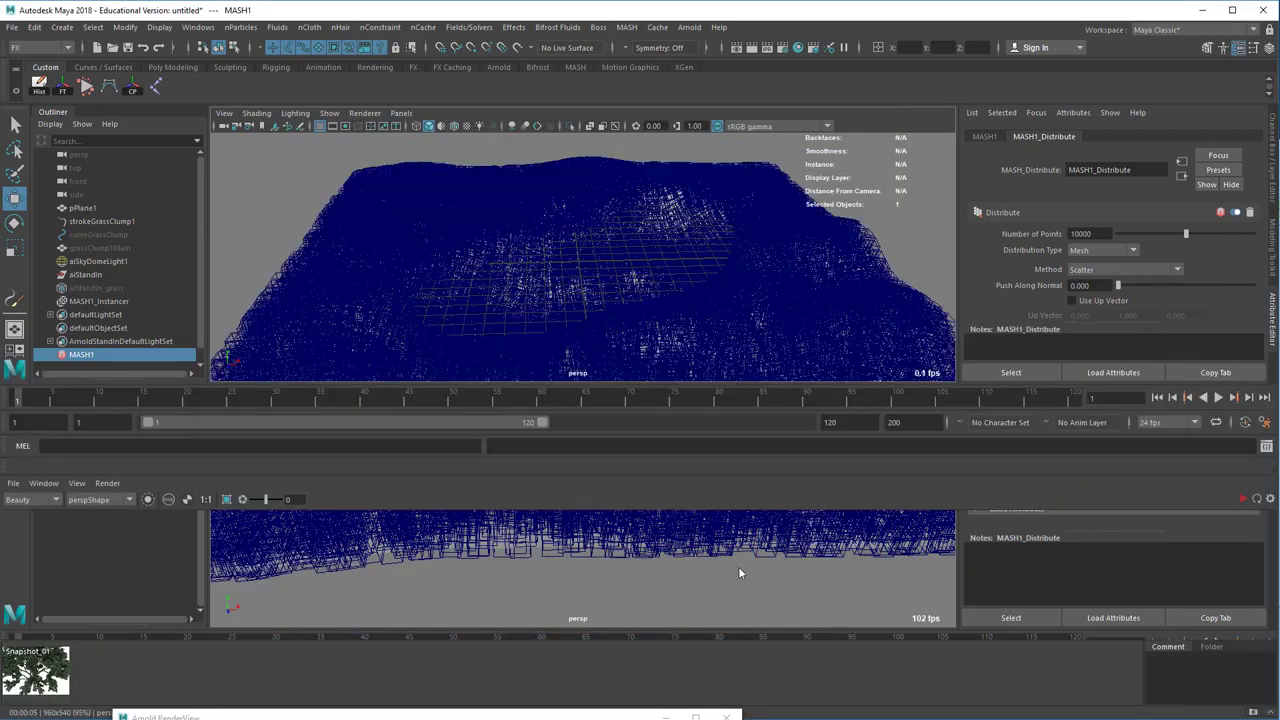
pyautogui.moveTo(40, 482); pyautogui.dragTo(400, 719)
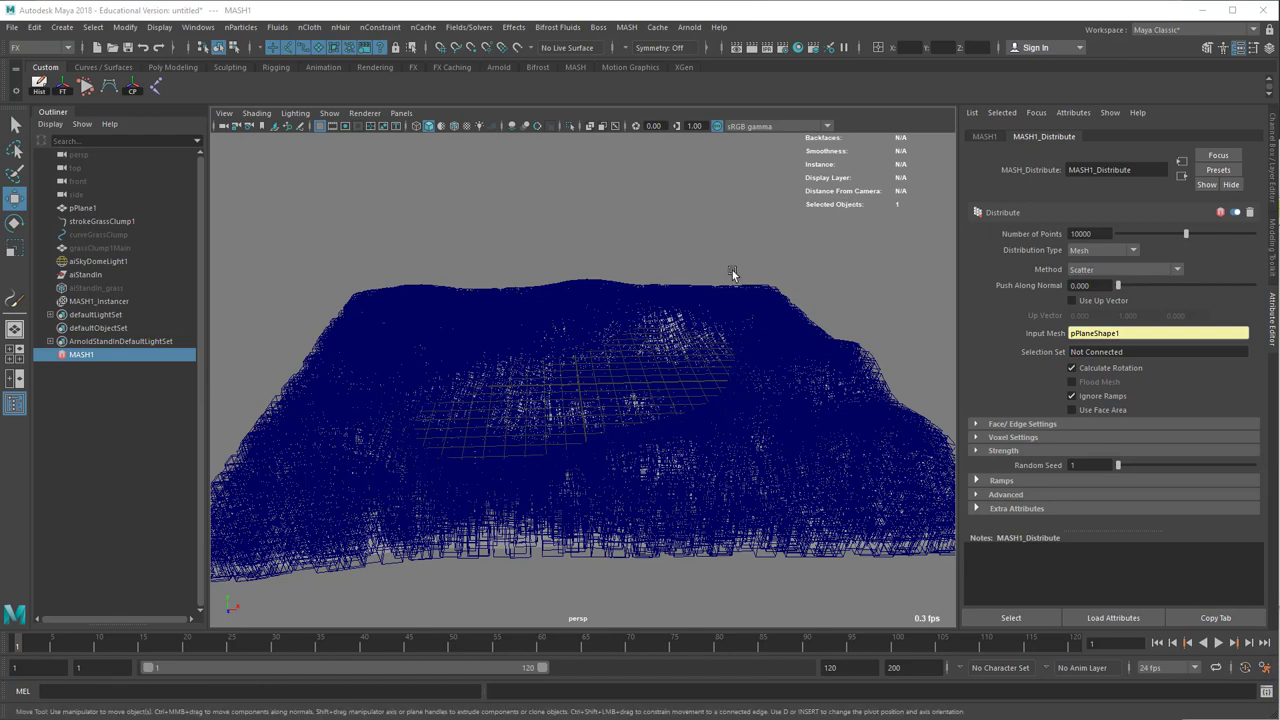
pyautogui.keyDown('alt'); pyautogui.moveTo(548, 319); pyautogui.dragTo(566, 330); pyautogui.keyUp('alt')
pyautogui.scroll(6, 566, 330)
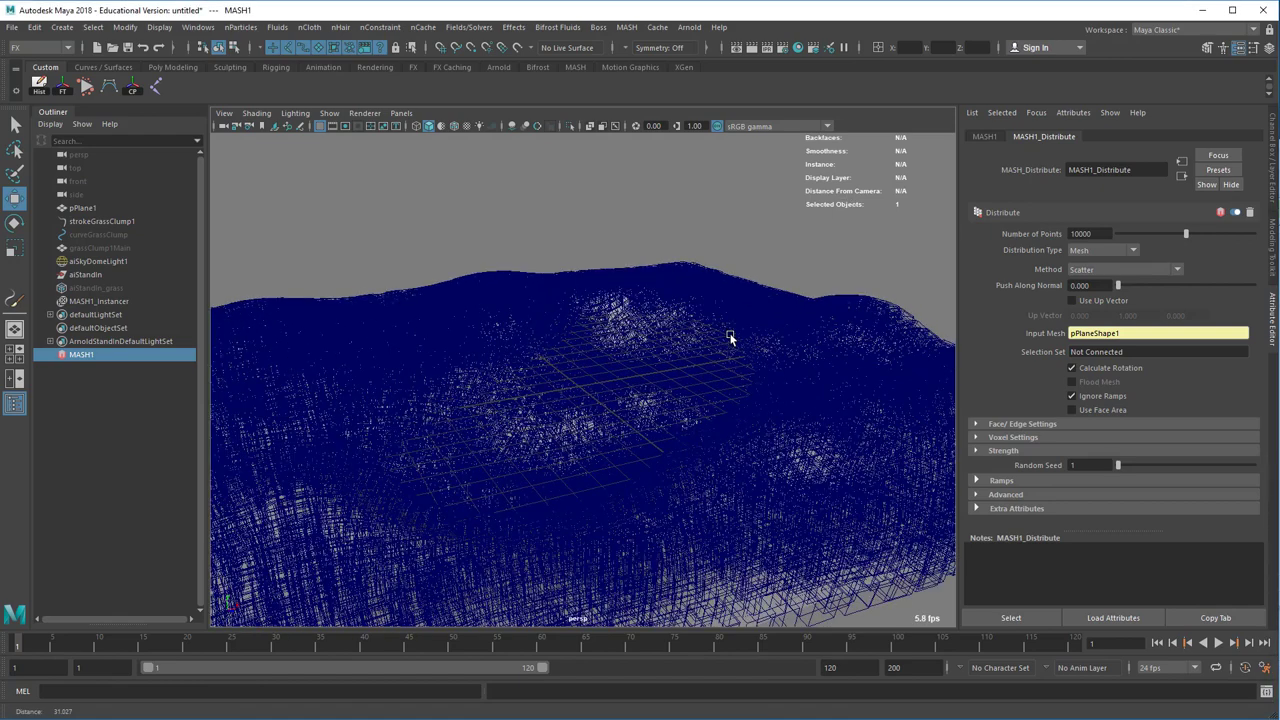
# - Add a Random node to MASH1 and set its Position X and Y randomness to 0
pyautogui.click(988, 138)
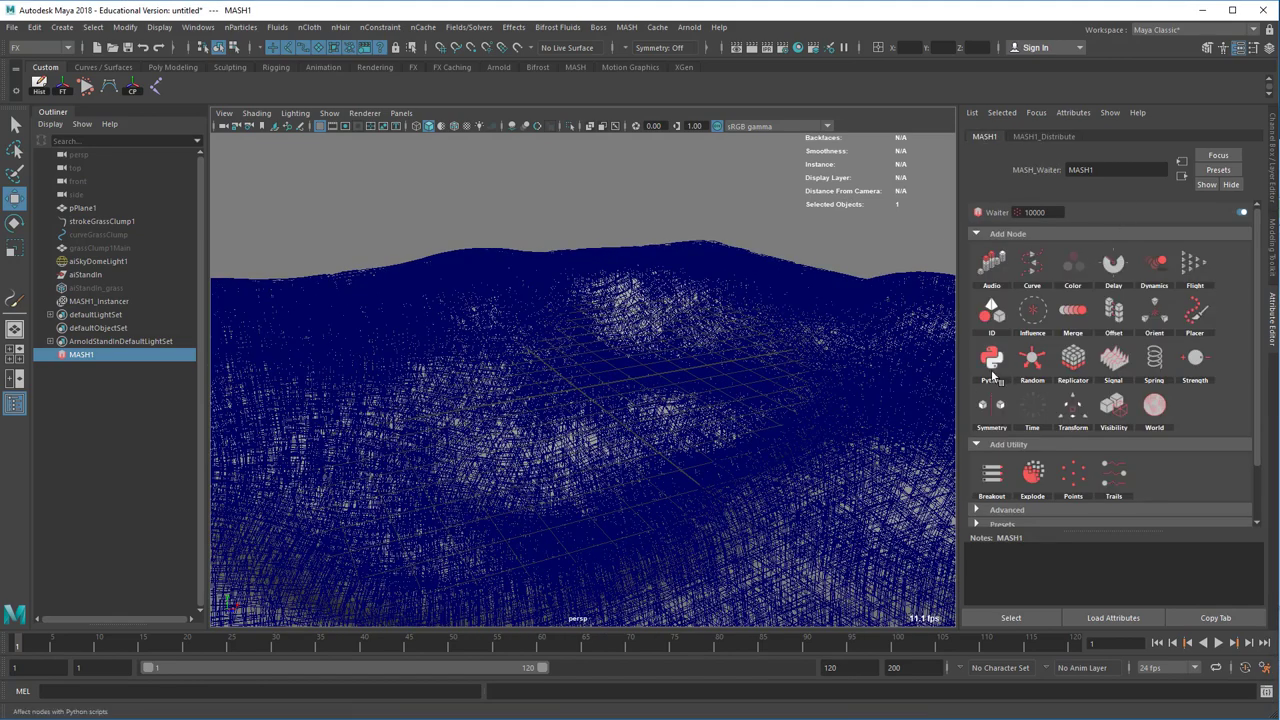
pyautogui.click(1033, 357)
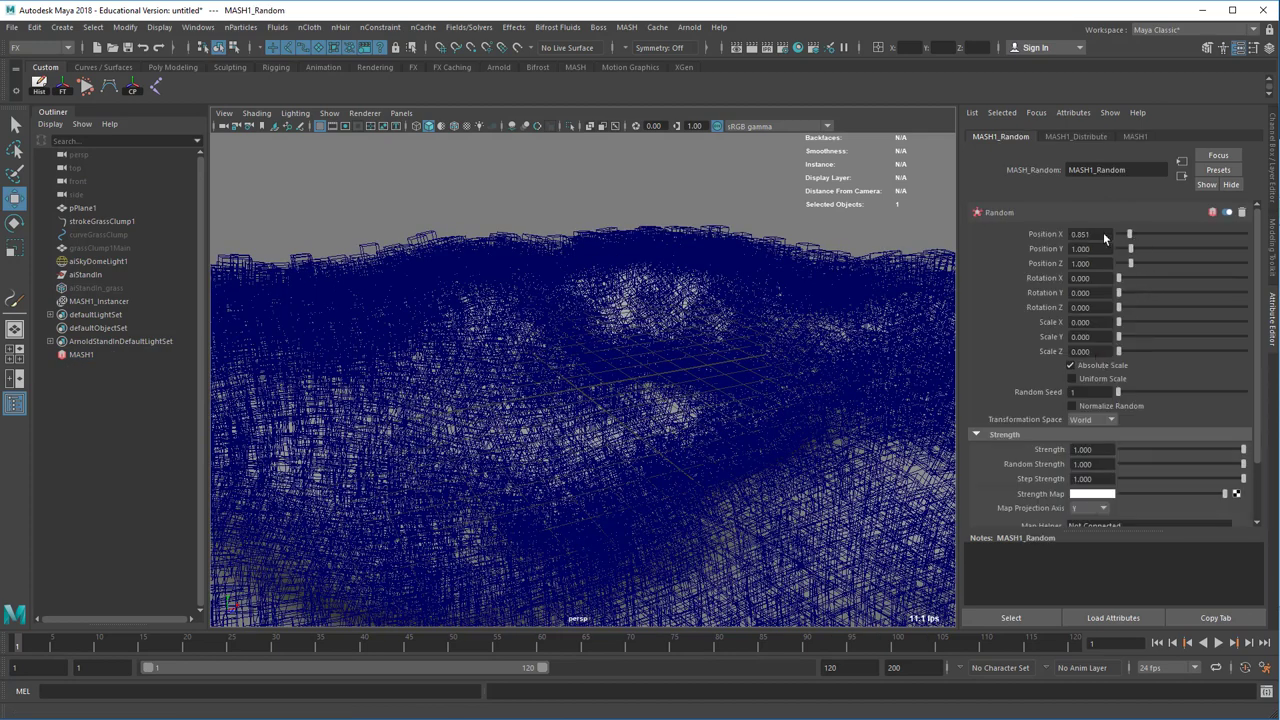
pyautogui.moveTo(1129, 234); pyautogui.dragTo(1143, 289)
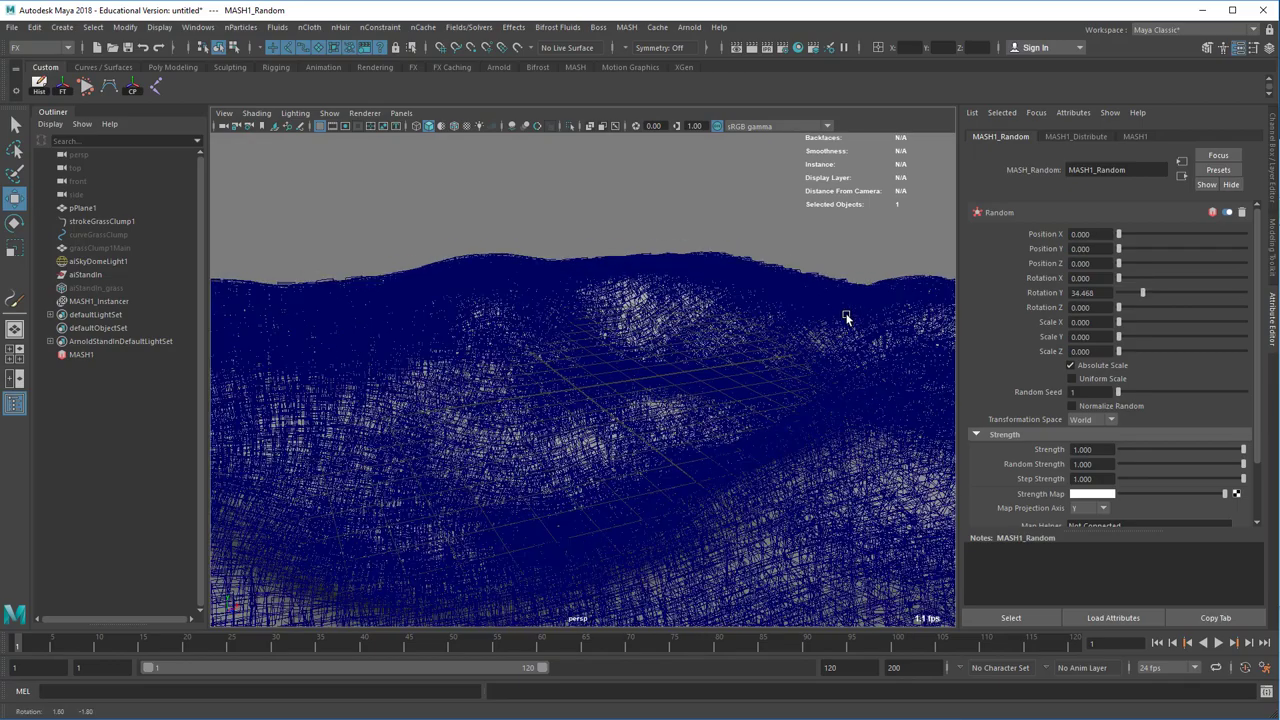
pyautogui.keyDown('alt'); pyautogui.moveTo(846, 317); pyautogui.dragTo(663, 218, button='right'); pyautogui.keyUp('alt')
pyautogui.keyDown('alt'); pyautogui.moveTo(663, 218); pyautogui.dragTo(686, 217); pyautogui.keyUp('alt')
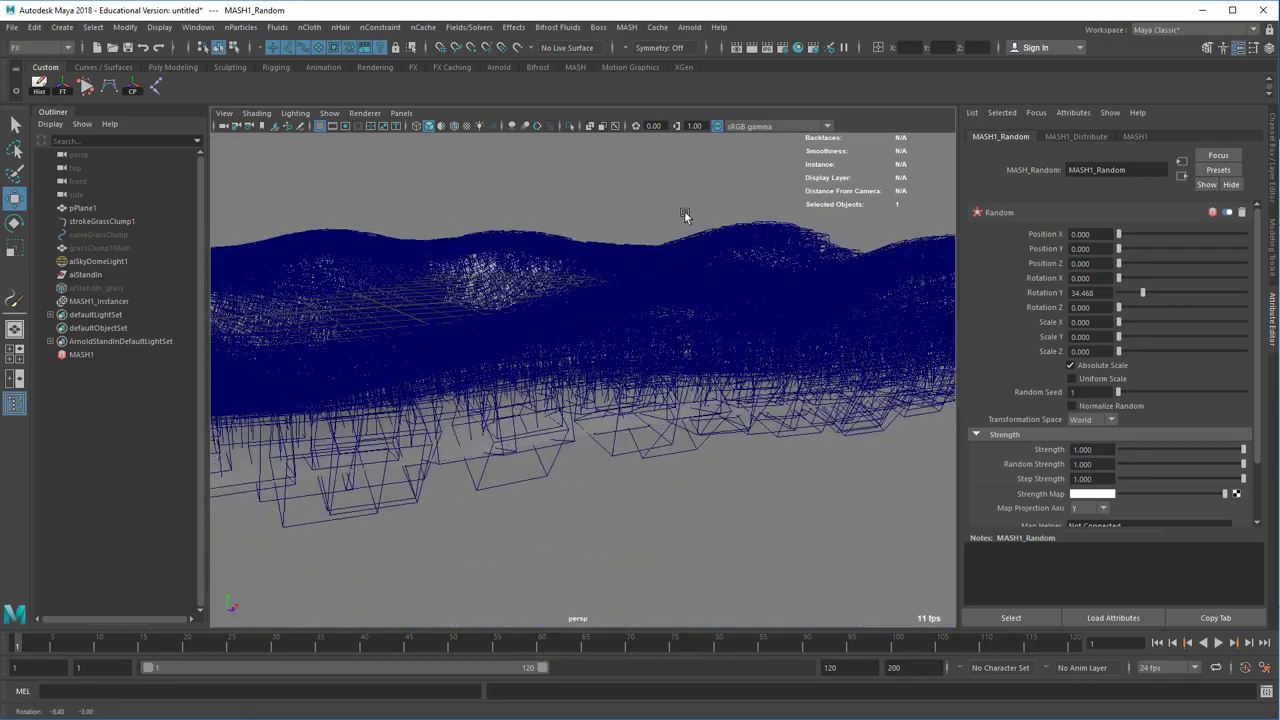
# - Try random Rotation Y, Z and X values, undoing each back to 0
pyautogui.moveTo(1143, 293); pyautogui.dragTo(1161, 289)
pyautogui.hotkey('ctrl', 'z')
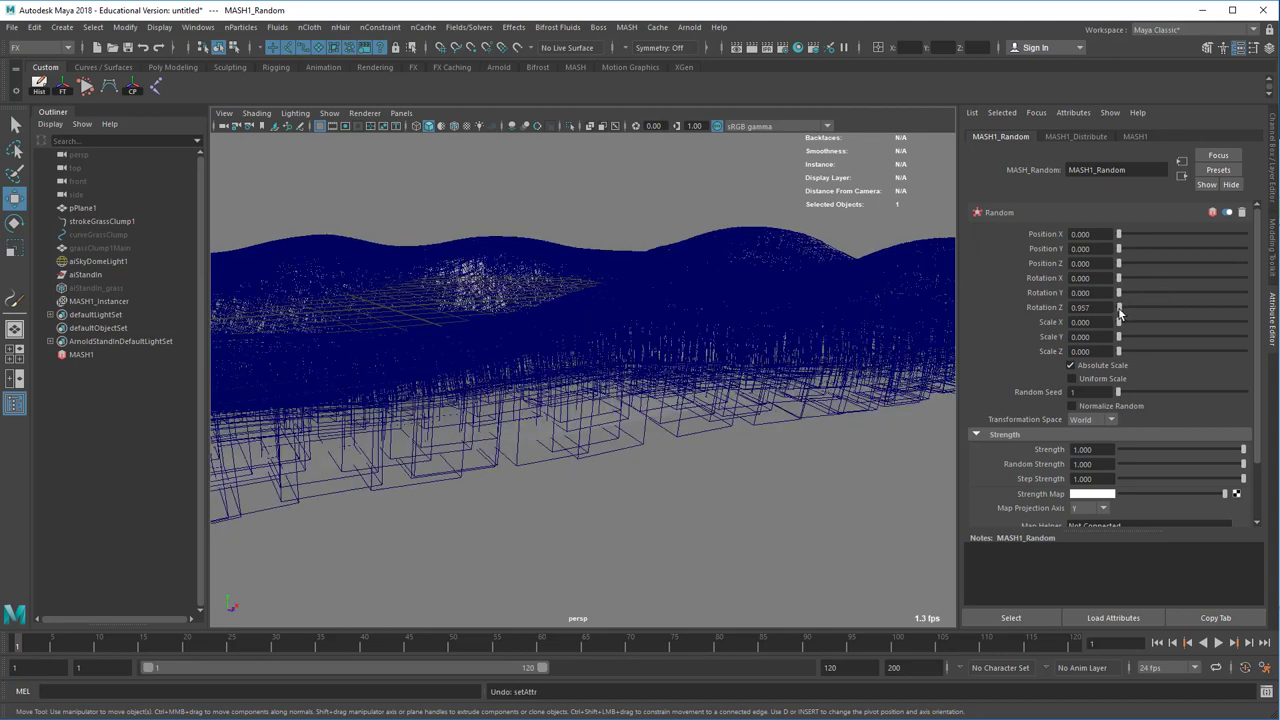
pyautogui.moveTo(1119, 310); pyautogui.dragTo(1135, 309)
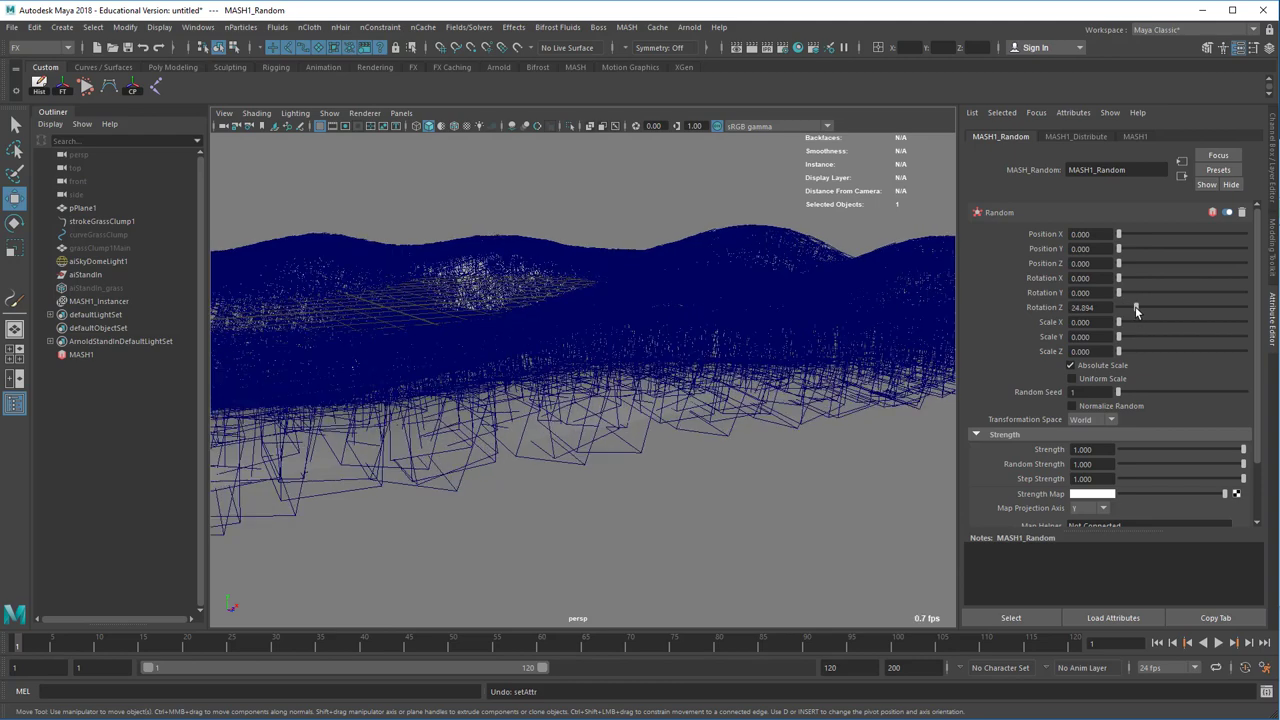
pyautogui.hotkey('ctrl', 'z')
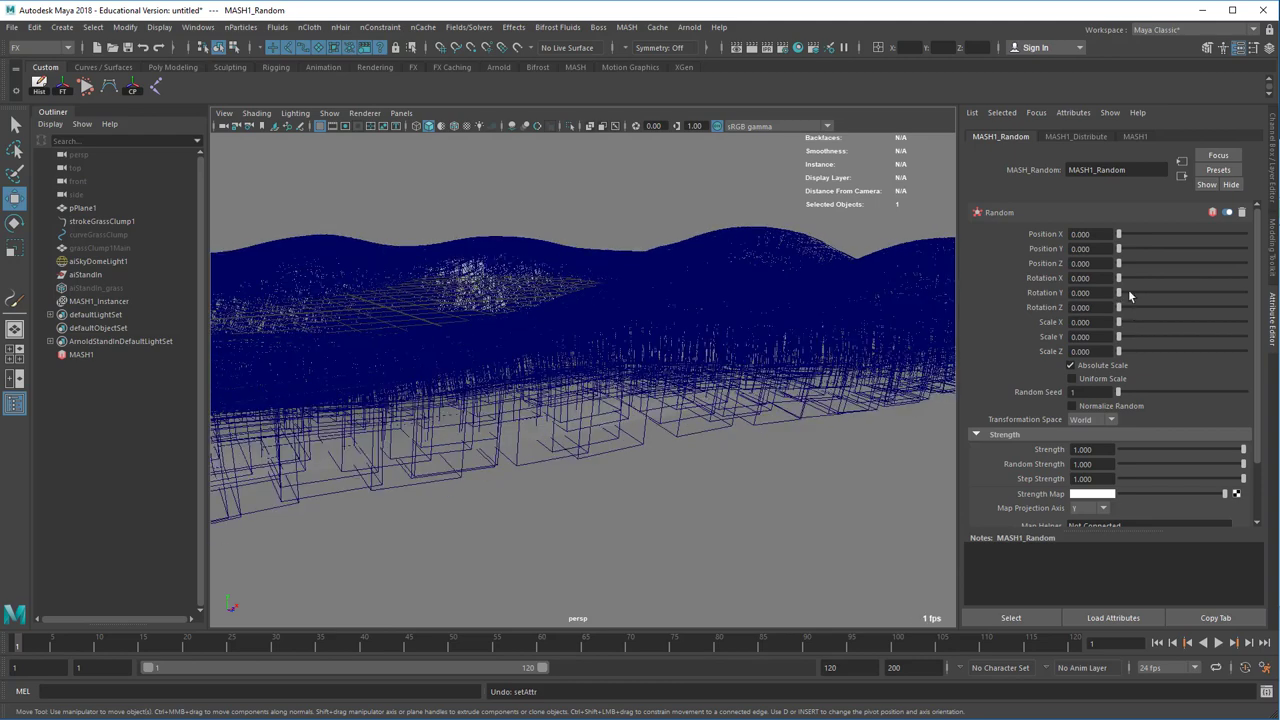
pyautogui.moveTo(1119, 279); pyautogui.dragTo(1155, 280)
pyautogui.hotkey('ctrl', 'z')
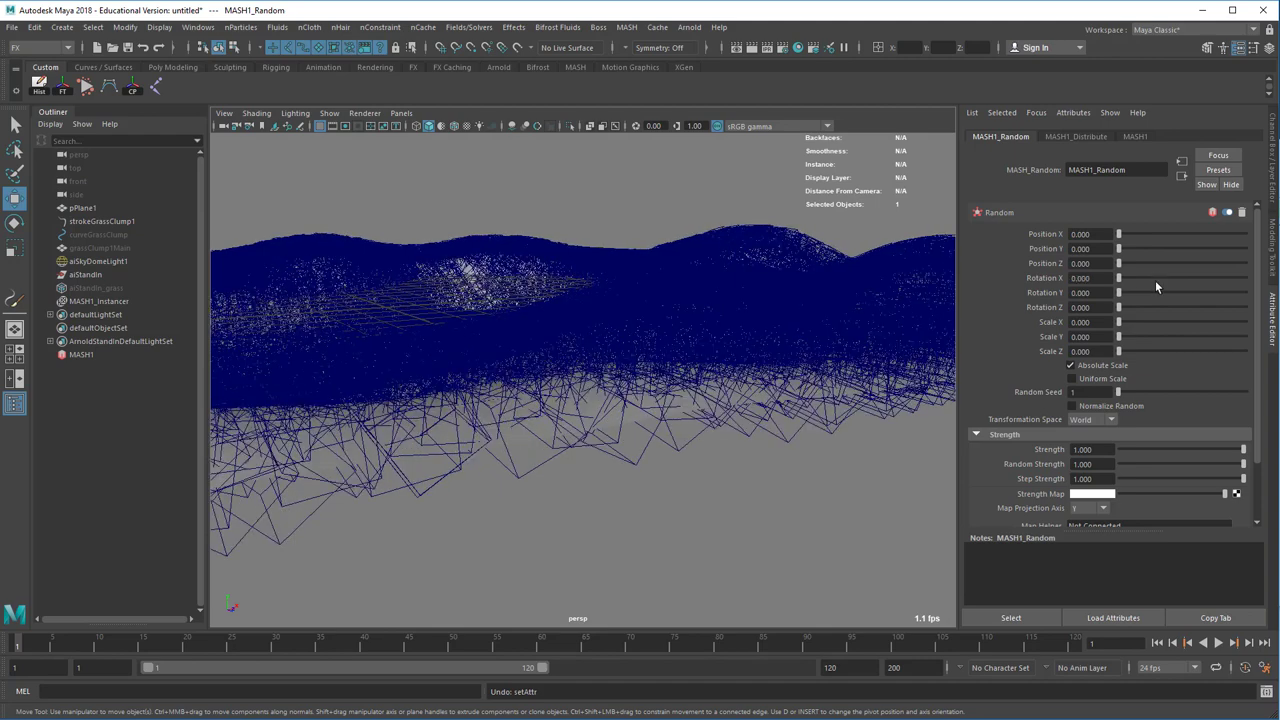
pyautogui.click(107, 288)
# - Freeze the grass stand-in's transformations and reset MASH1_Random Rotation Y to 0
pyautogui.click(100, 275)
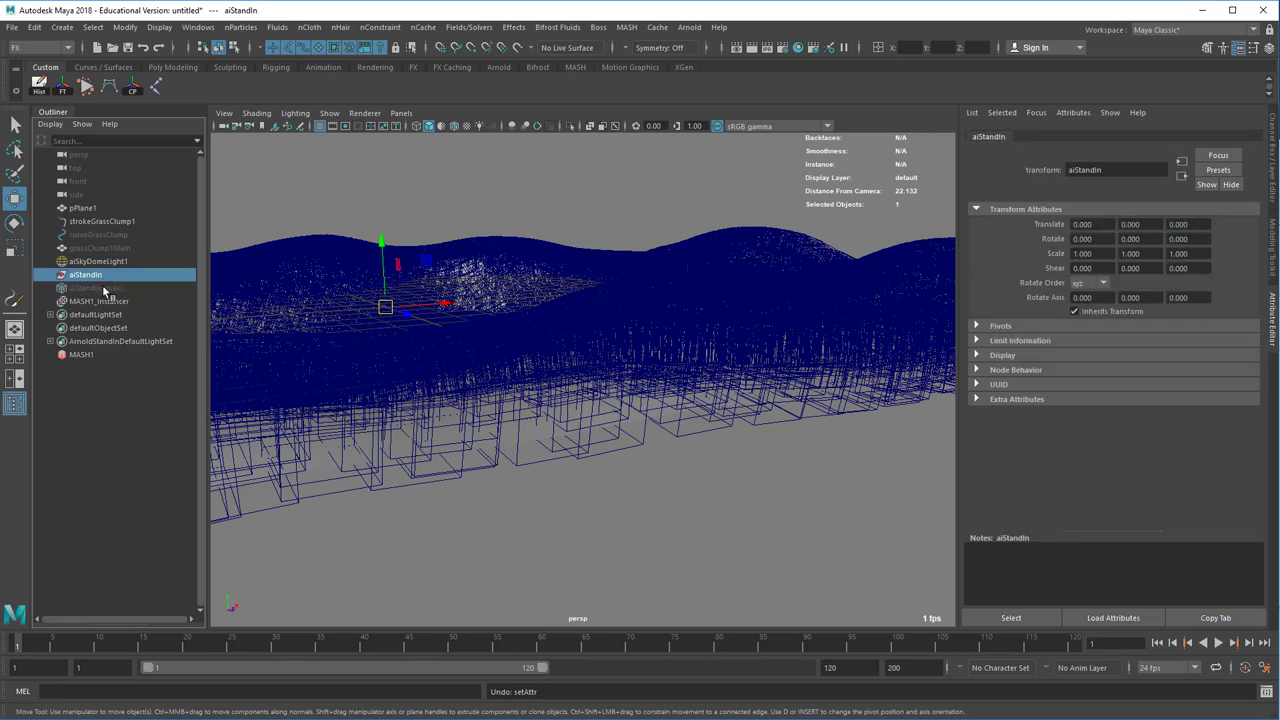
pyautogui.click(105, 288)
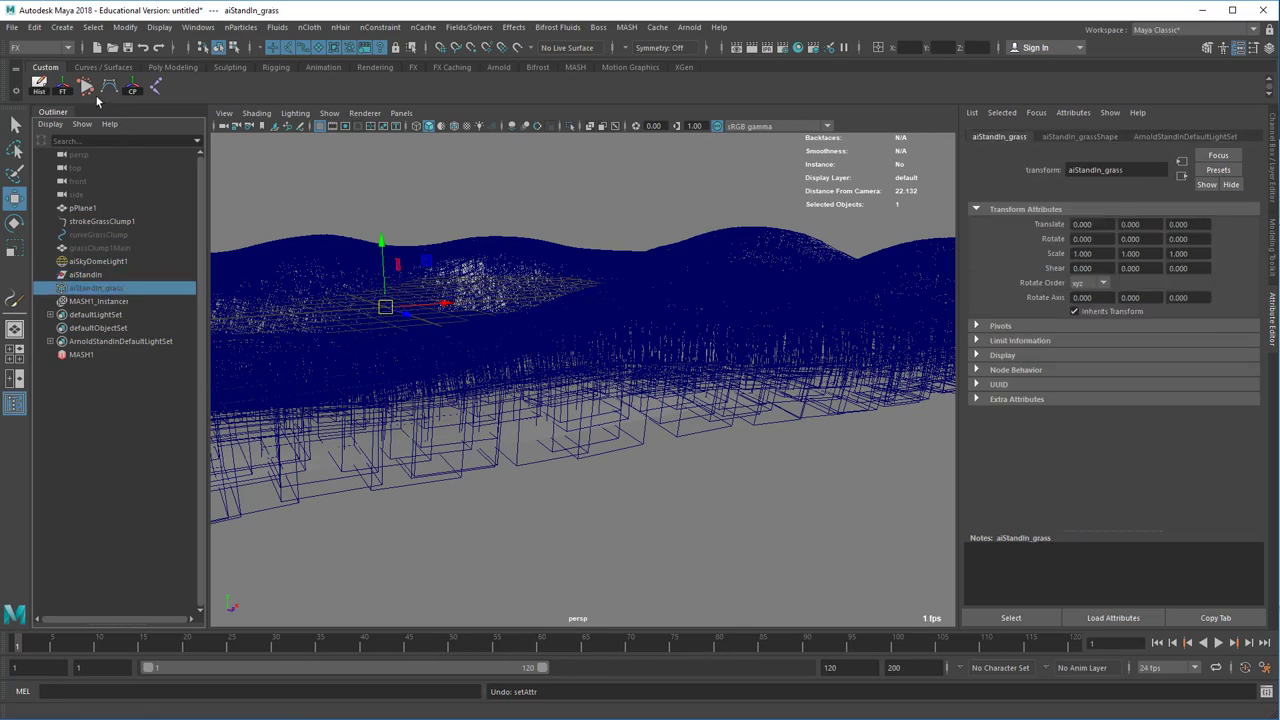
pyautogui.click(62, 88)
pyautogui.click(82, 355)
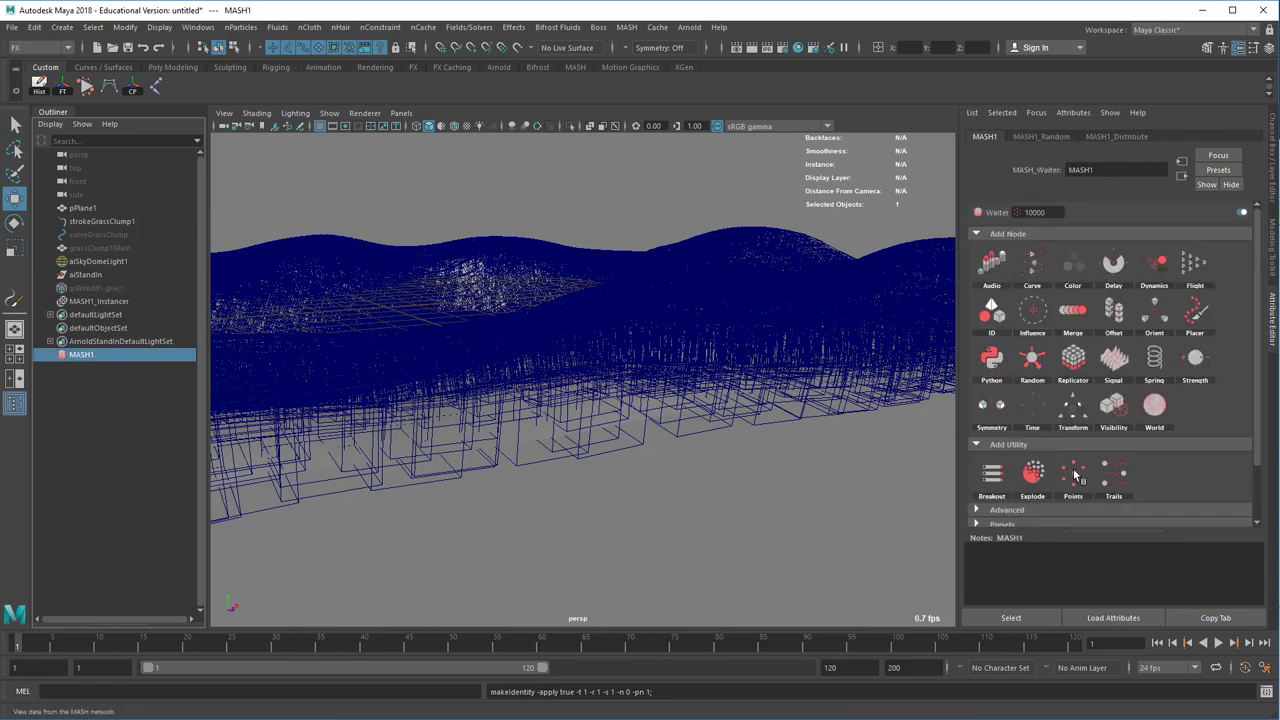
pyautogui.click(1054, 136)
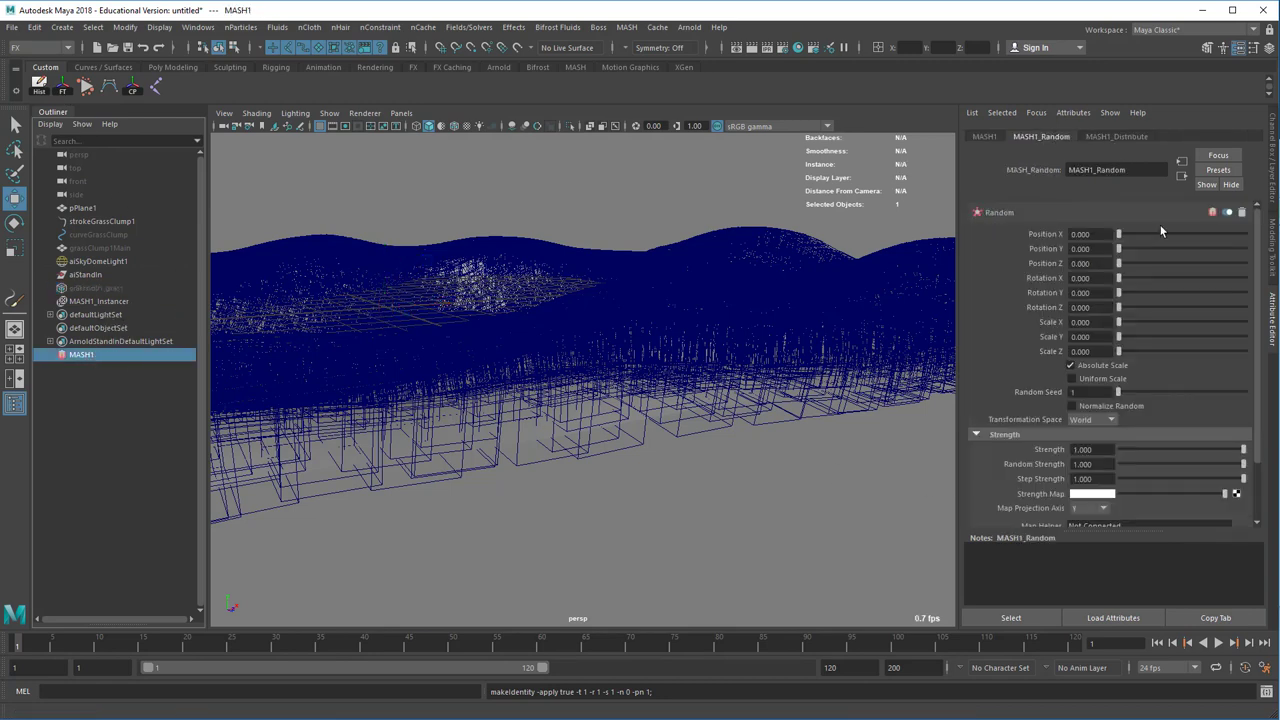
pyautogui.click(1159, 292)
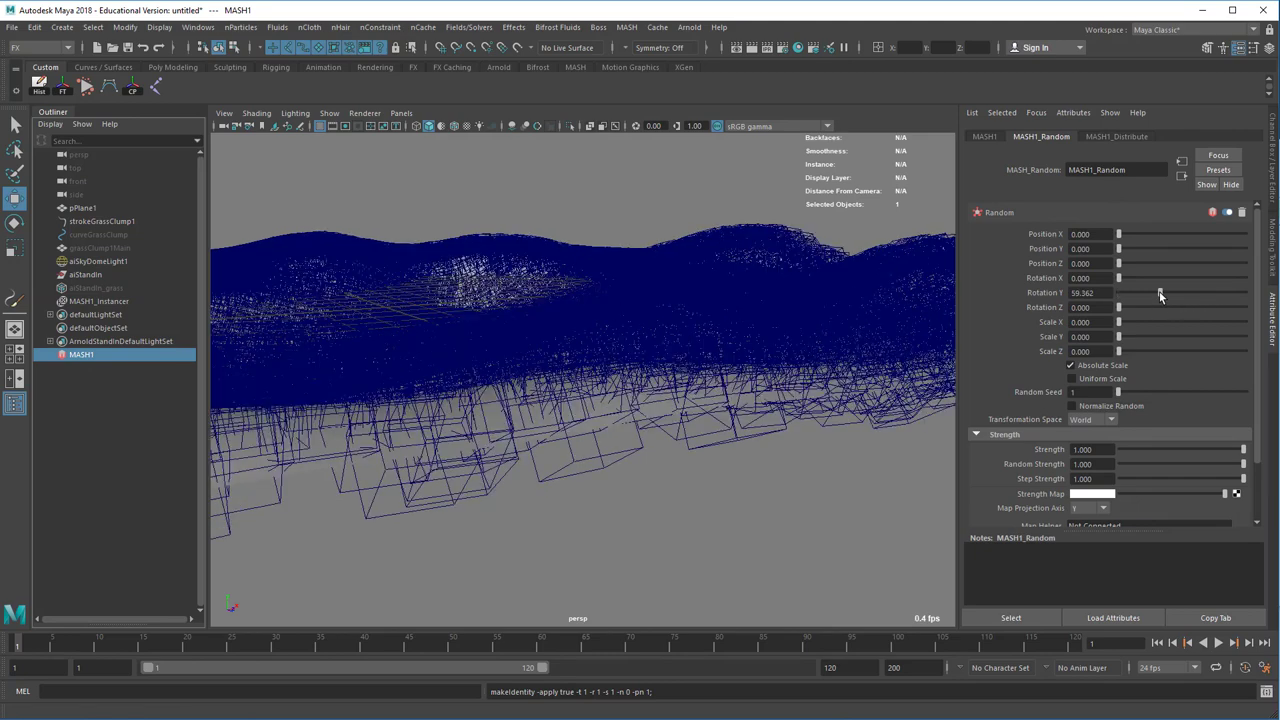
pyautogui.doubleClick(1082, 292)
pyautogui.write('0')
pyautogui.press('Return')
# - Set MASH1_Random Scale Y to 1.5 for varied grass heights
pyautogui.click(1085, 337)
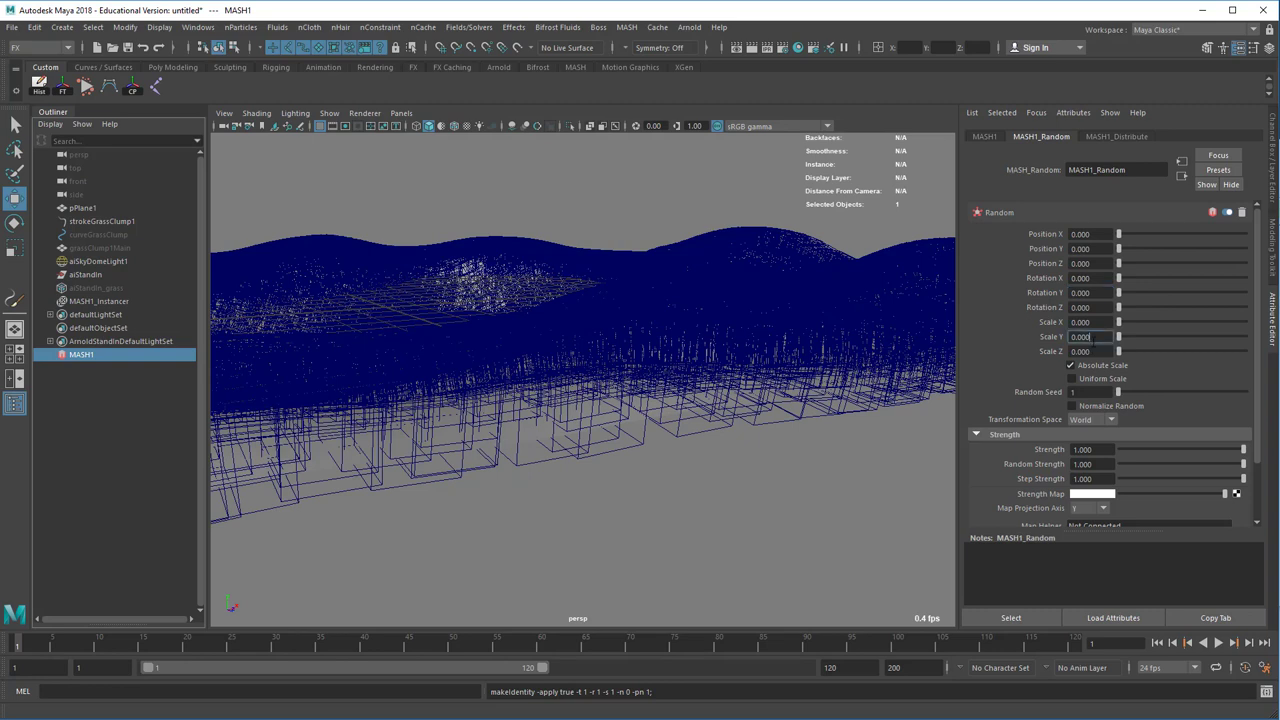
pyautogui.doubleClick(1091, 338)
pyautogui.write('1.5')
pyautogui.press('Return')
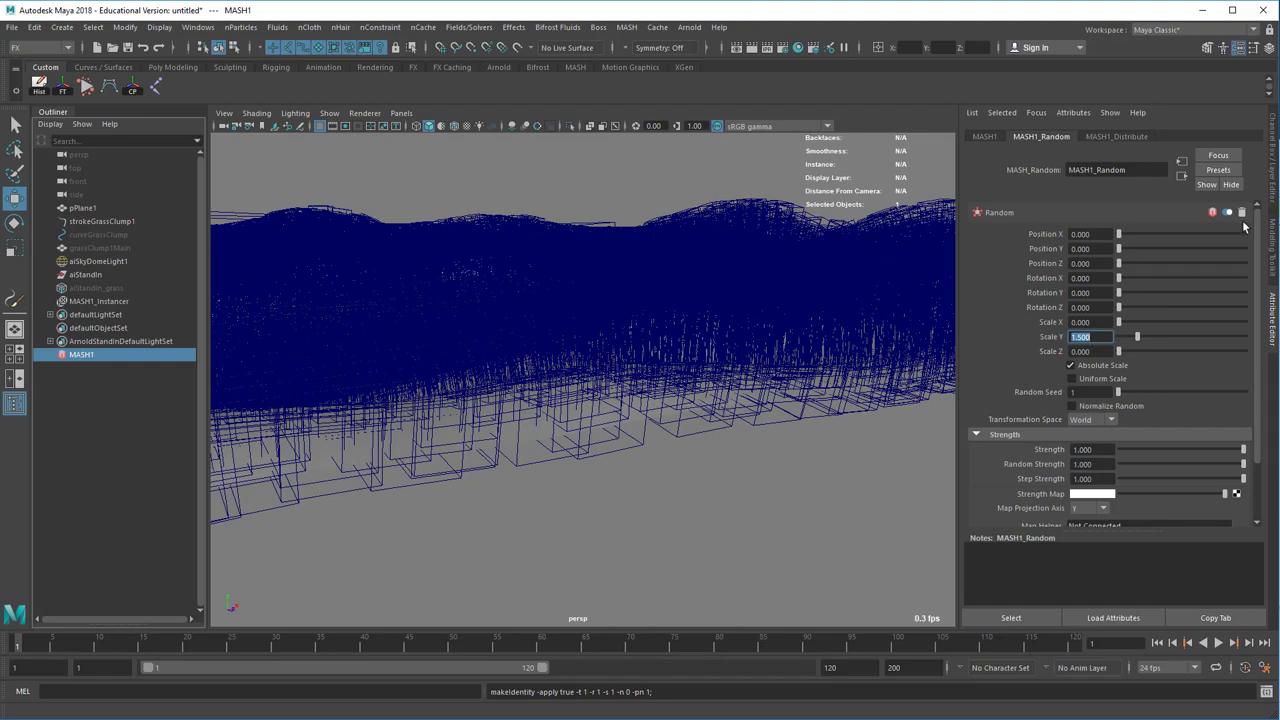
pyautogui.keyDown('alt'); pyautogui.moveTo(622, 416); pyautogui.dragTo(551, 429); pyautogui.keyUp('alt')
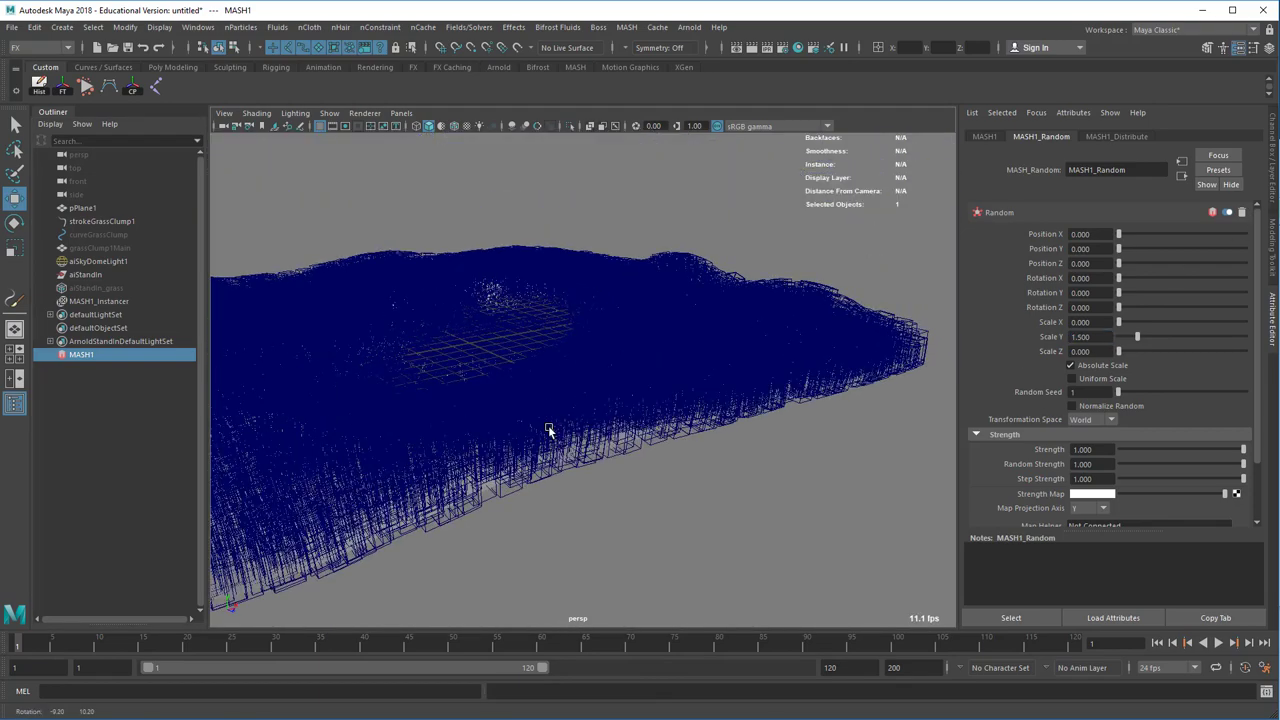
pyautogui.keyDown('alt'); pyautogui.moveTo(551, 429); pyautogui.dragTo(645, 410, button='right'); pyautogui.keyUp('alt')
pyautogui.keyDown('alt'); pyautogui.moveTo(645, 410); pyautogui.dragTo(671, 397); pyautogui.keyUp('alt')
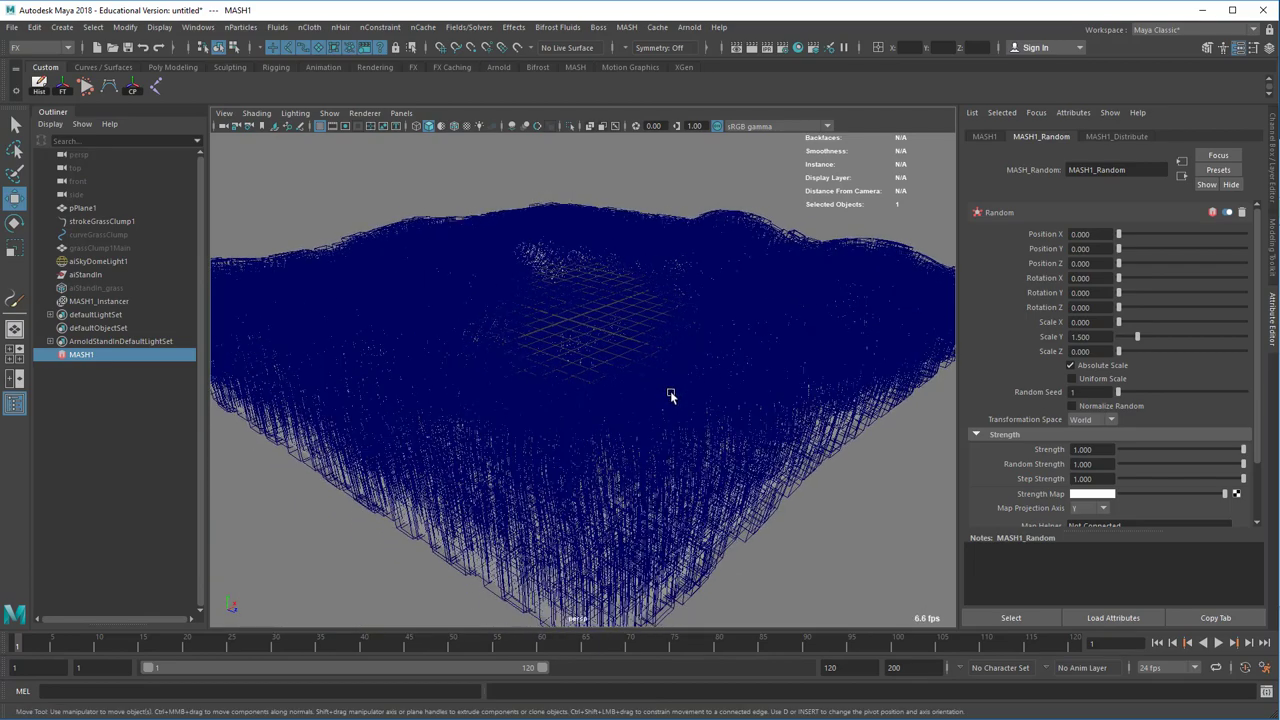
pyautogui.scroll(5, 774, 380)
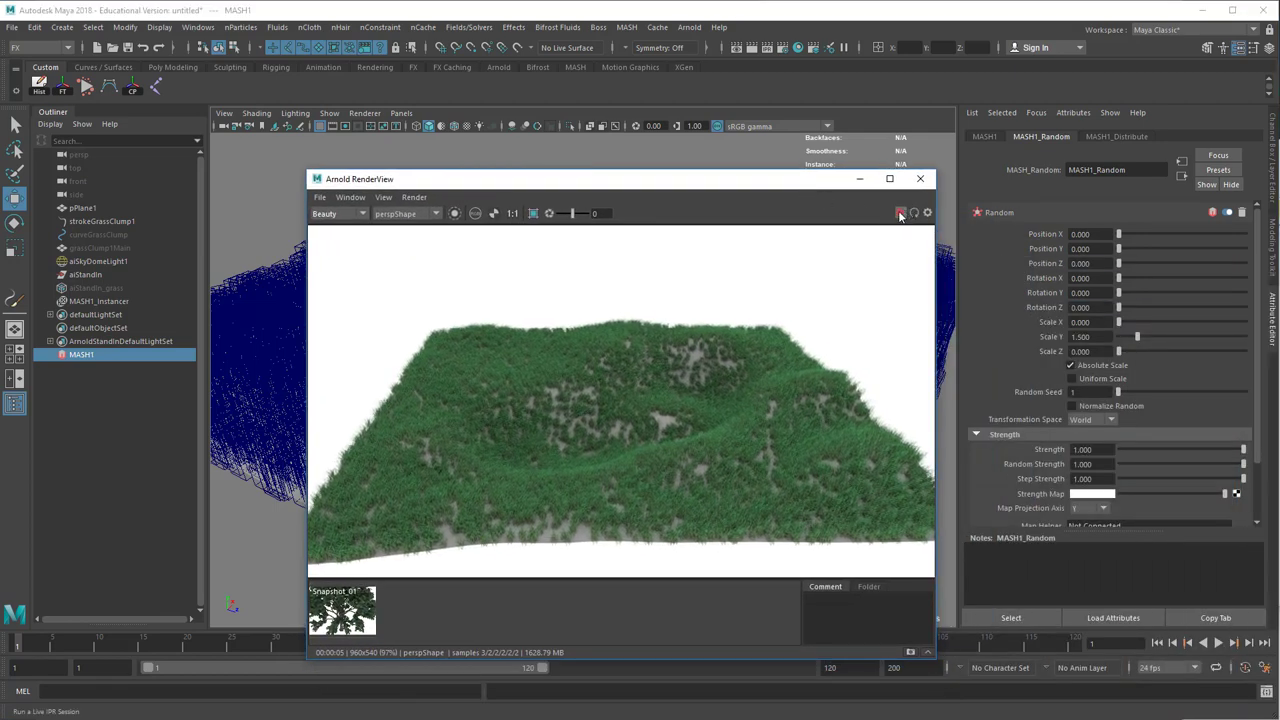
# - Add a 5.745 random rotation in MASH1_Random while previewing the grass in Arnold IPR
pyautogui.click(900, 214)
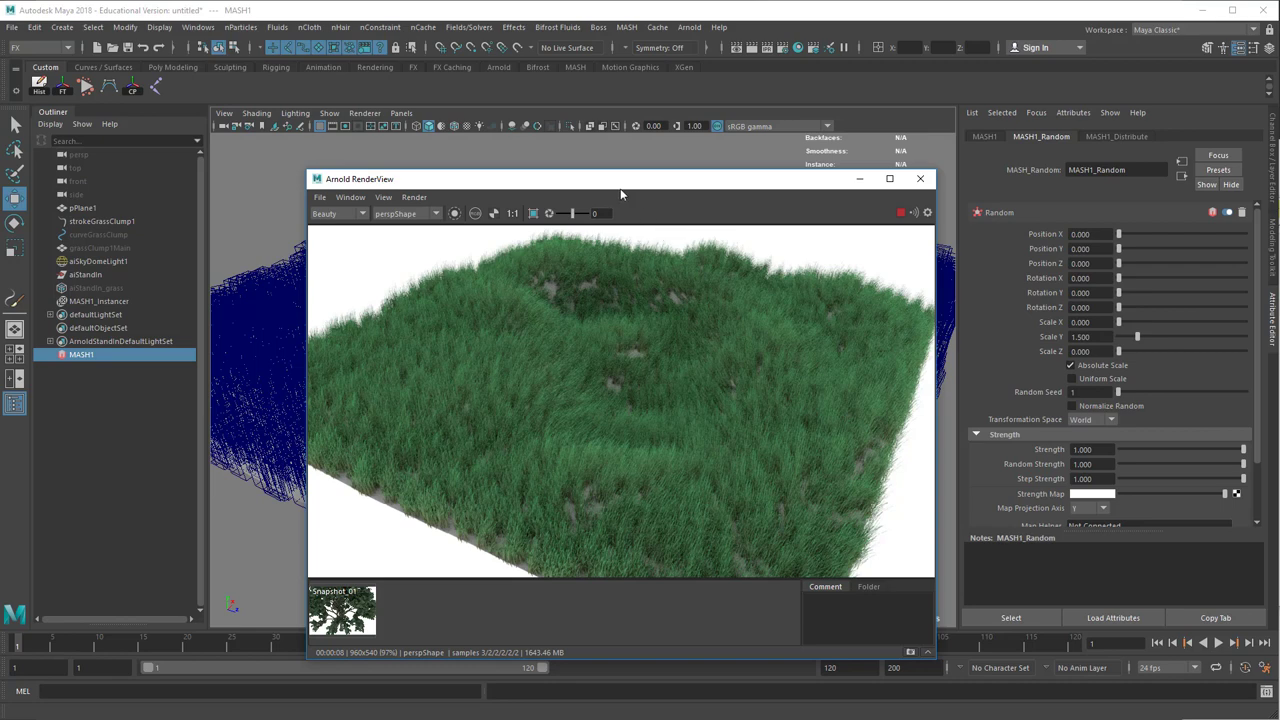
pyautogui.moveTo(622, 186); pyautogui.dragTo(620, 159)
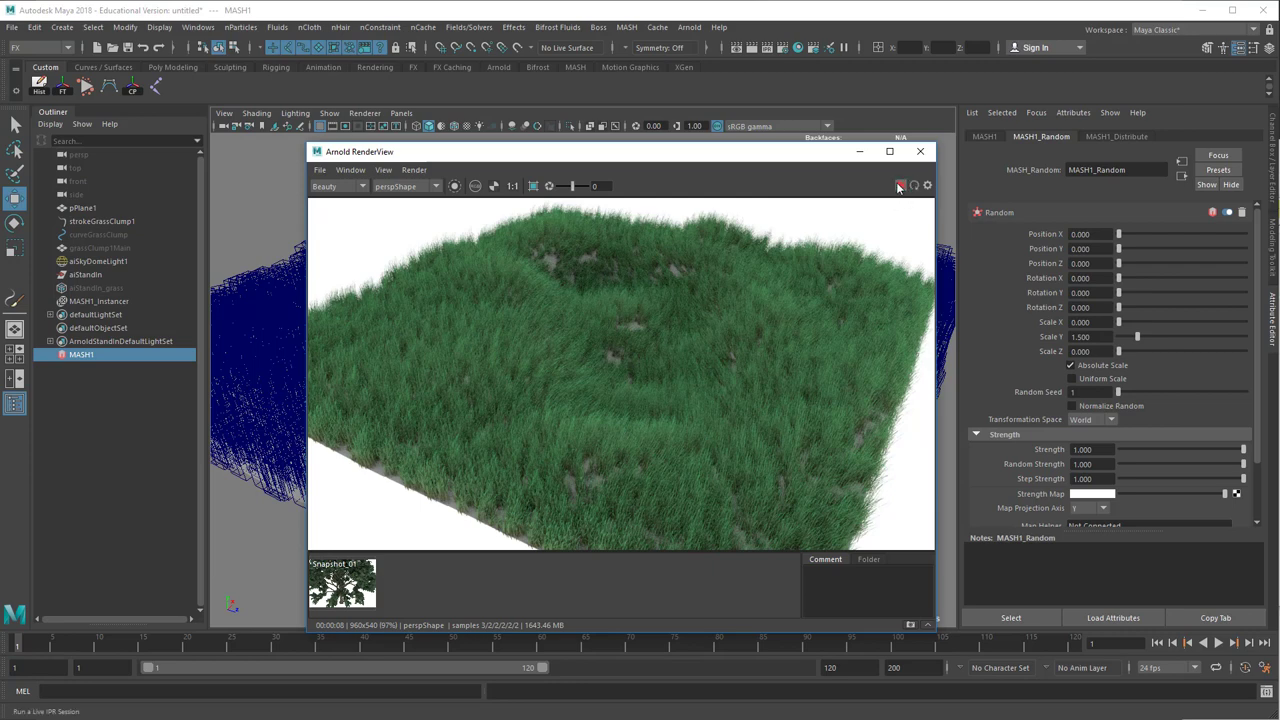
pyautogui.click(899, 187)
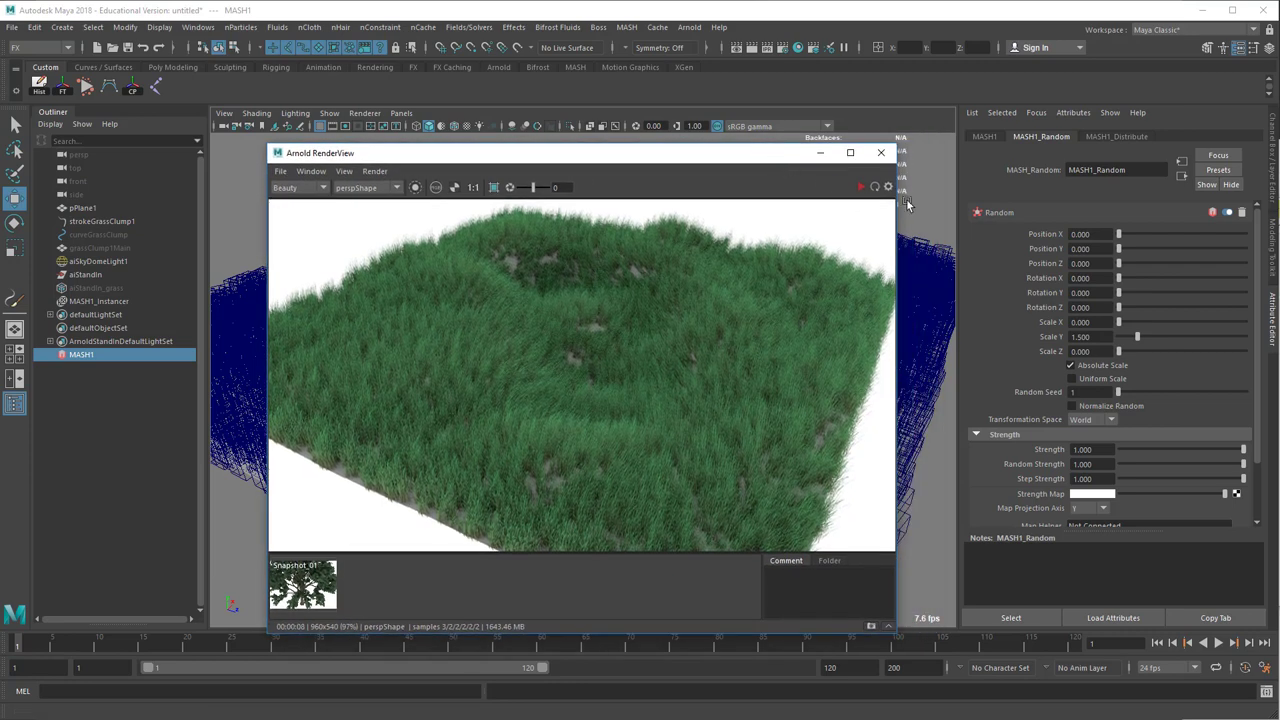
pyautogui.moveTo(1119, 279); pyautogui.dragTo(1123, 295)
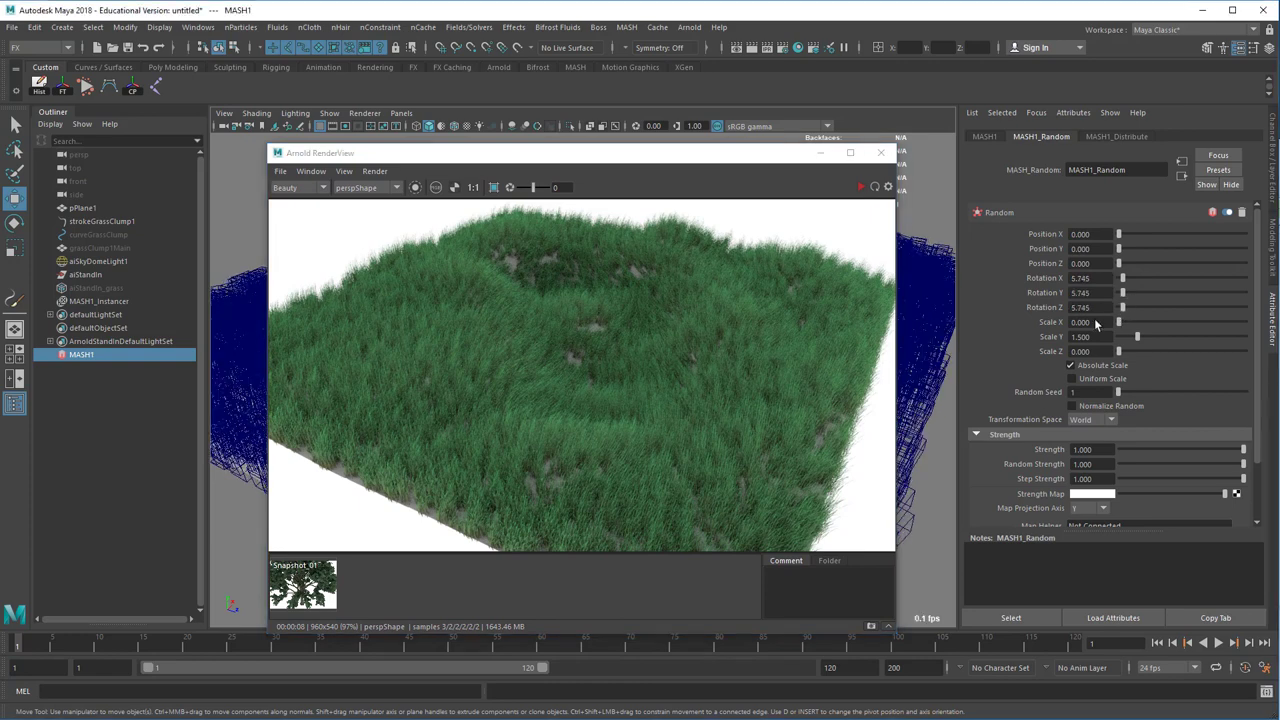
pyautogui.click(862, 187)
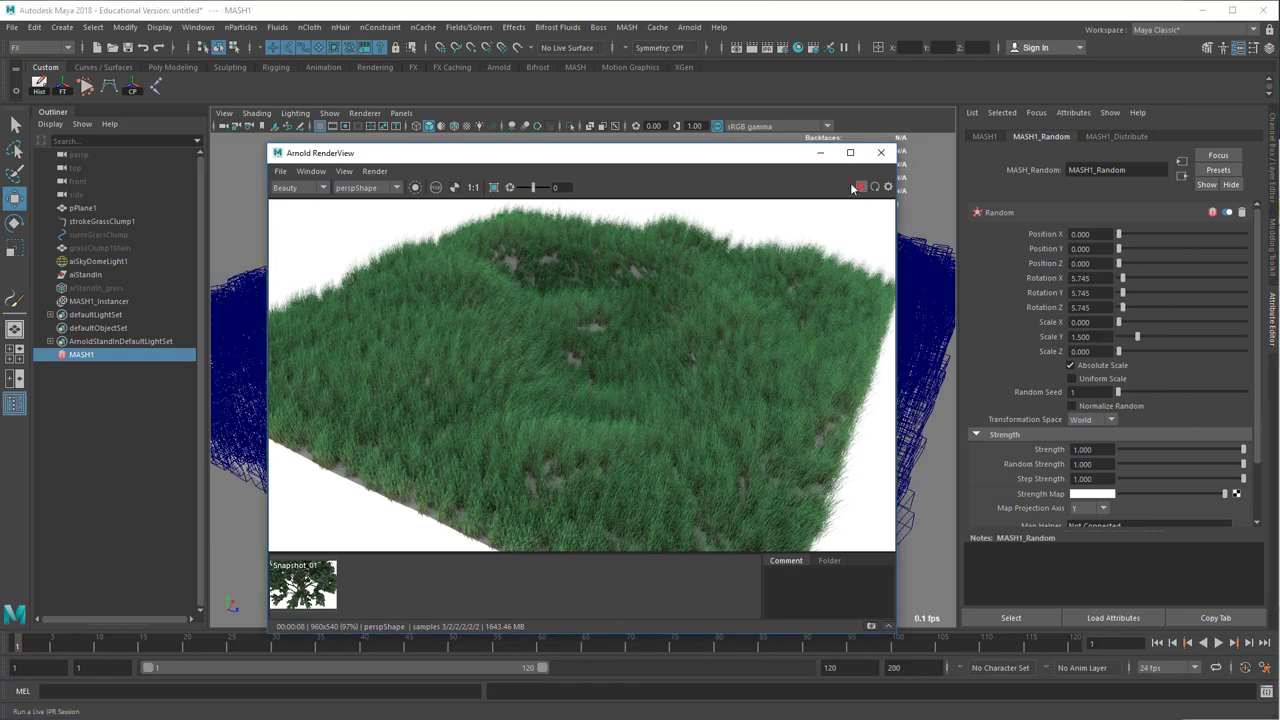
pyautogui.click(859, 187)
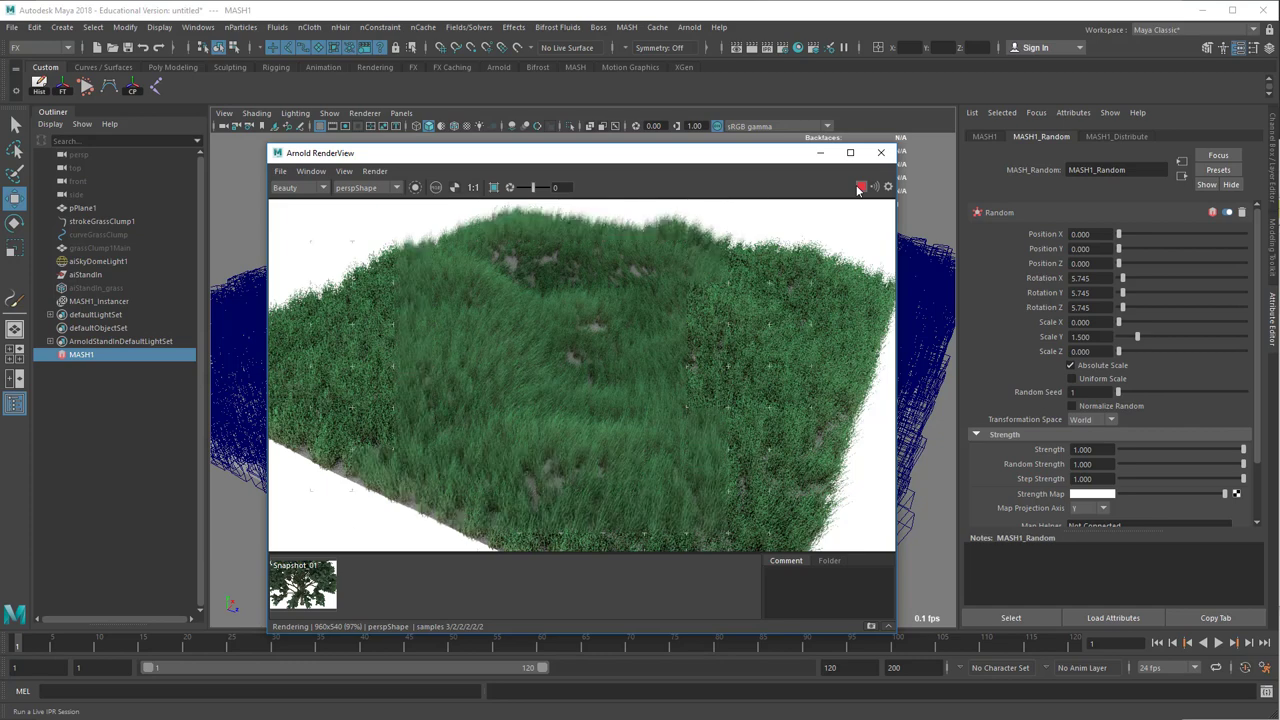
pyautogui.click(1104, 137)
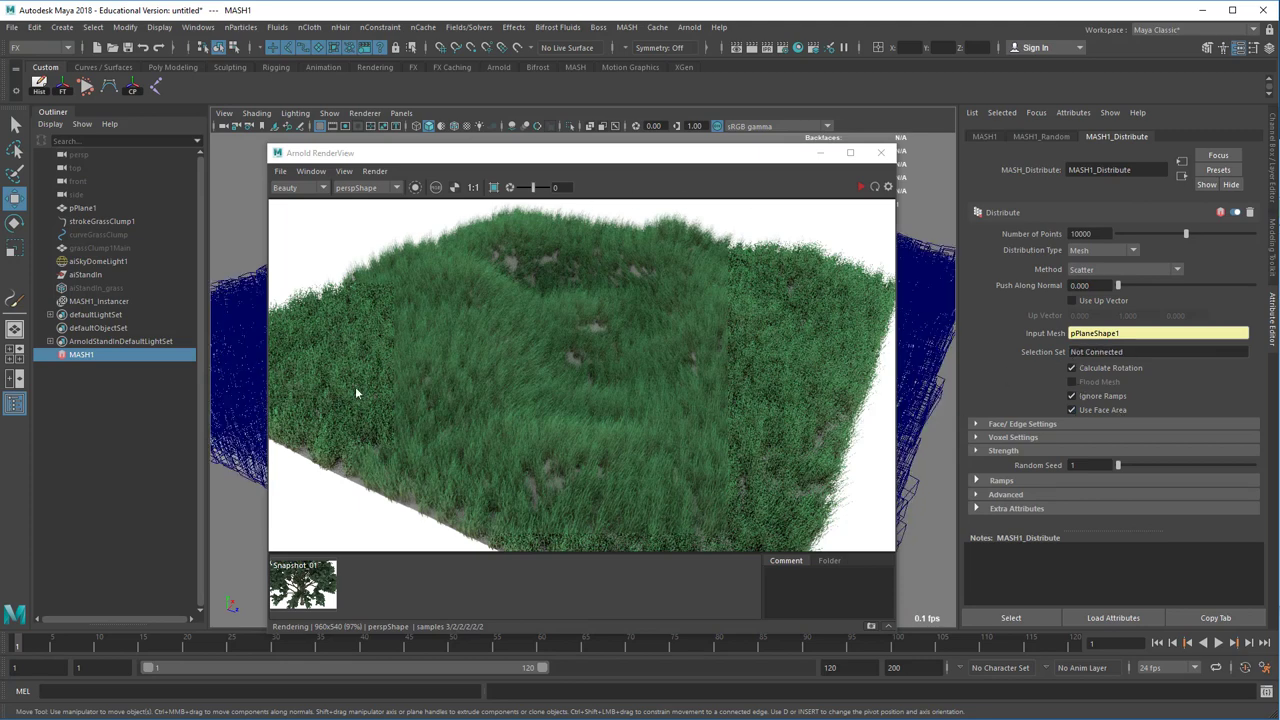
# - Refresh the live Arnold render and show MASH1's main node with its Add Node panel
pyautogui.click(861, 187)
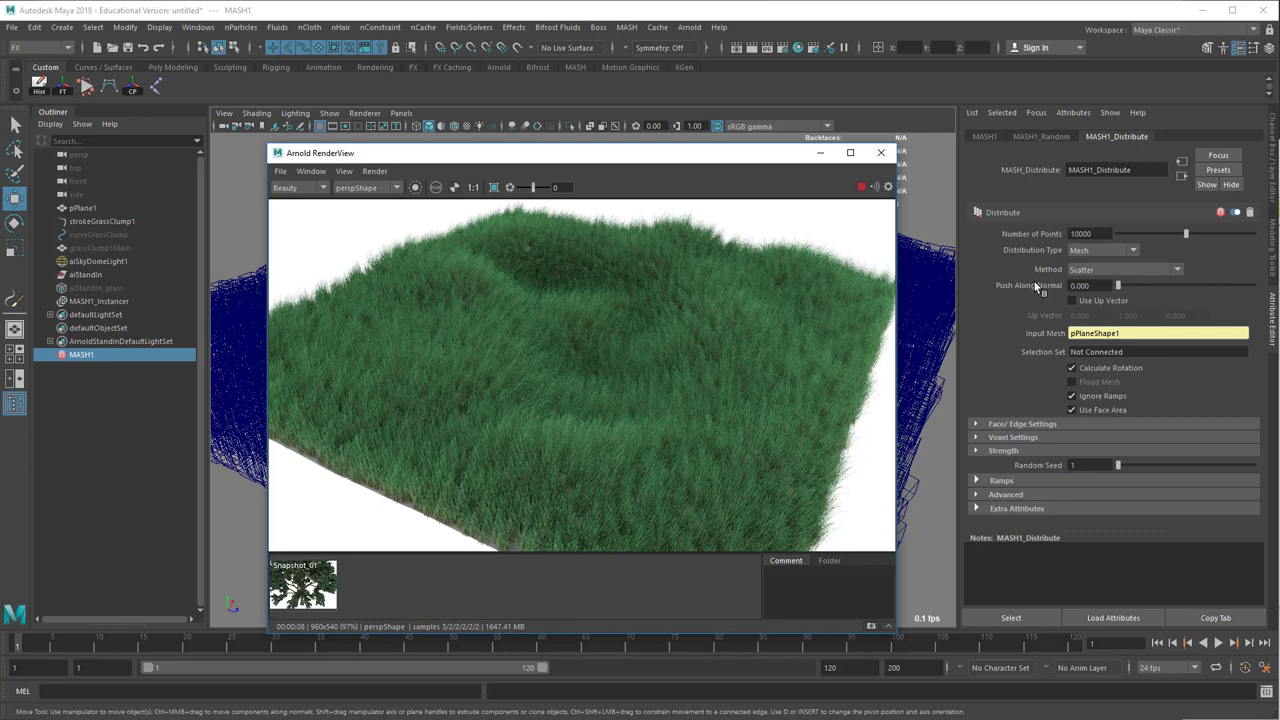
pyautogui.click(984, 136)
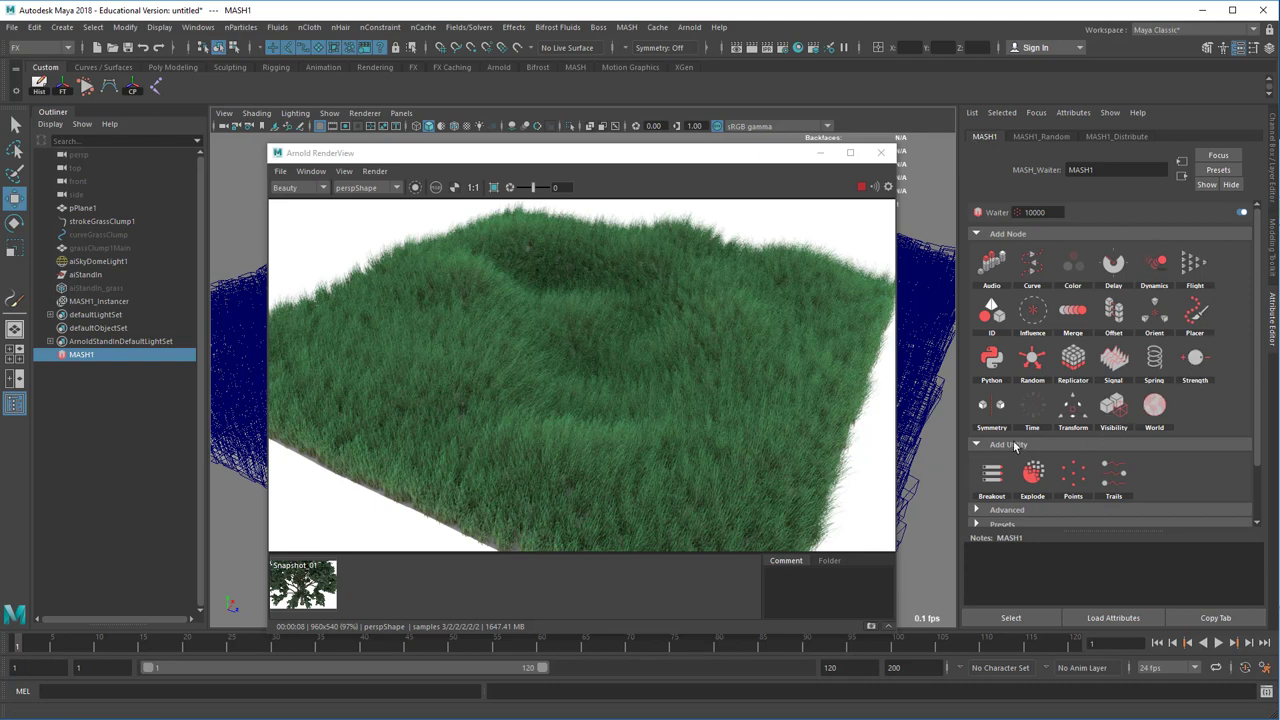
# - Add a MASH1_Visibility node, move the render view down, and expand its Falloff Object section
pyautogui.click(1158, 412)
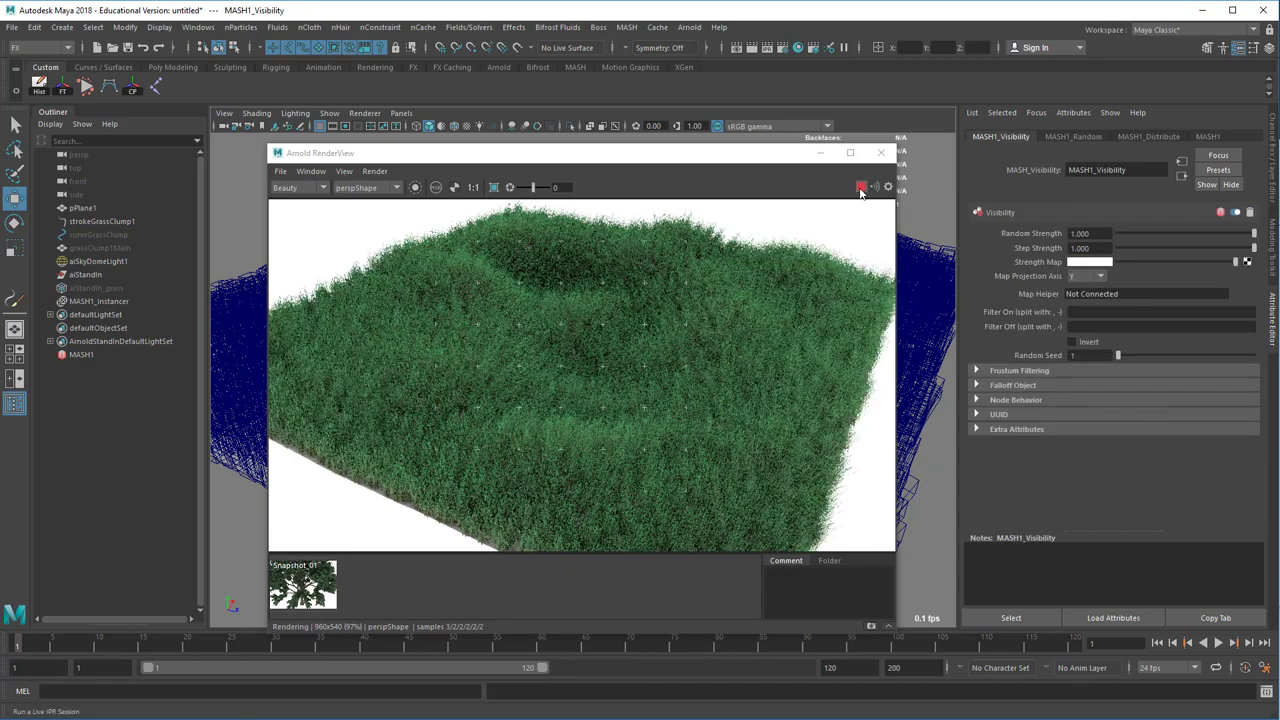
pyautogui.click(679, 160)
pyautogui.moveTo(679, 170); pyautogui.dragTo(644, 602)
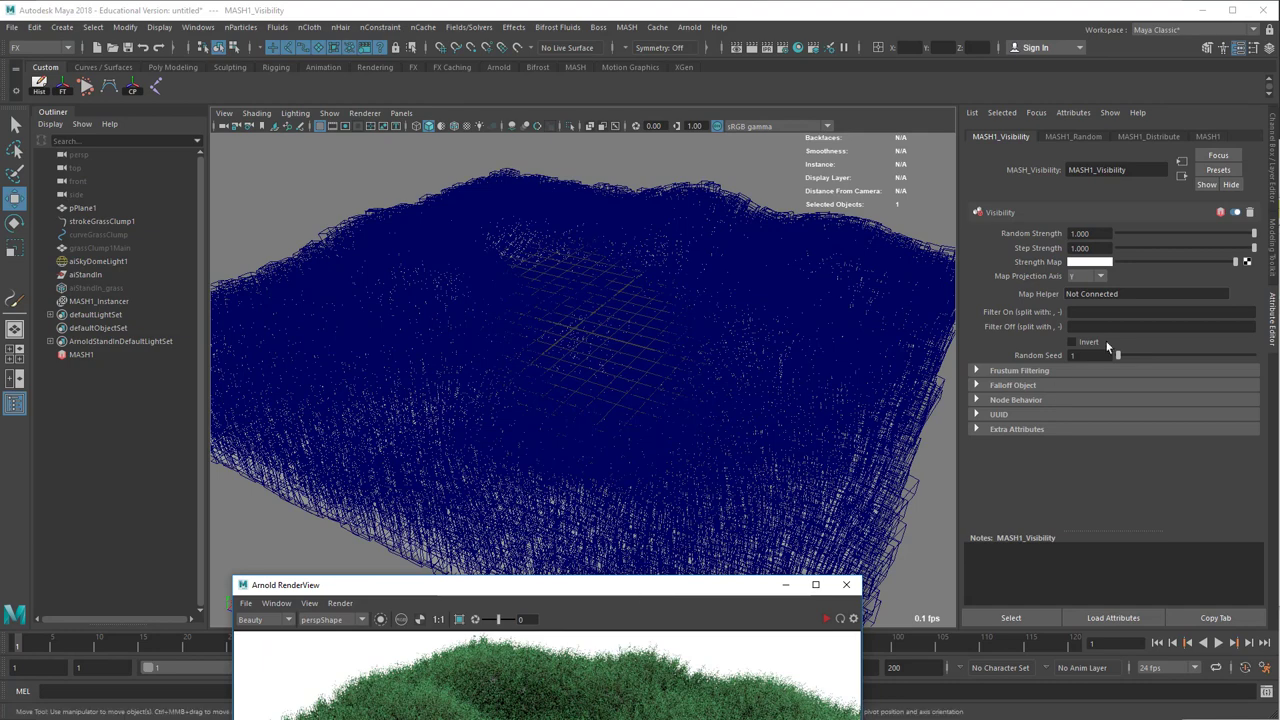
pyautogui.click(1030, 388)
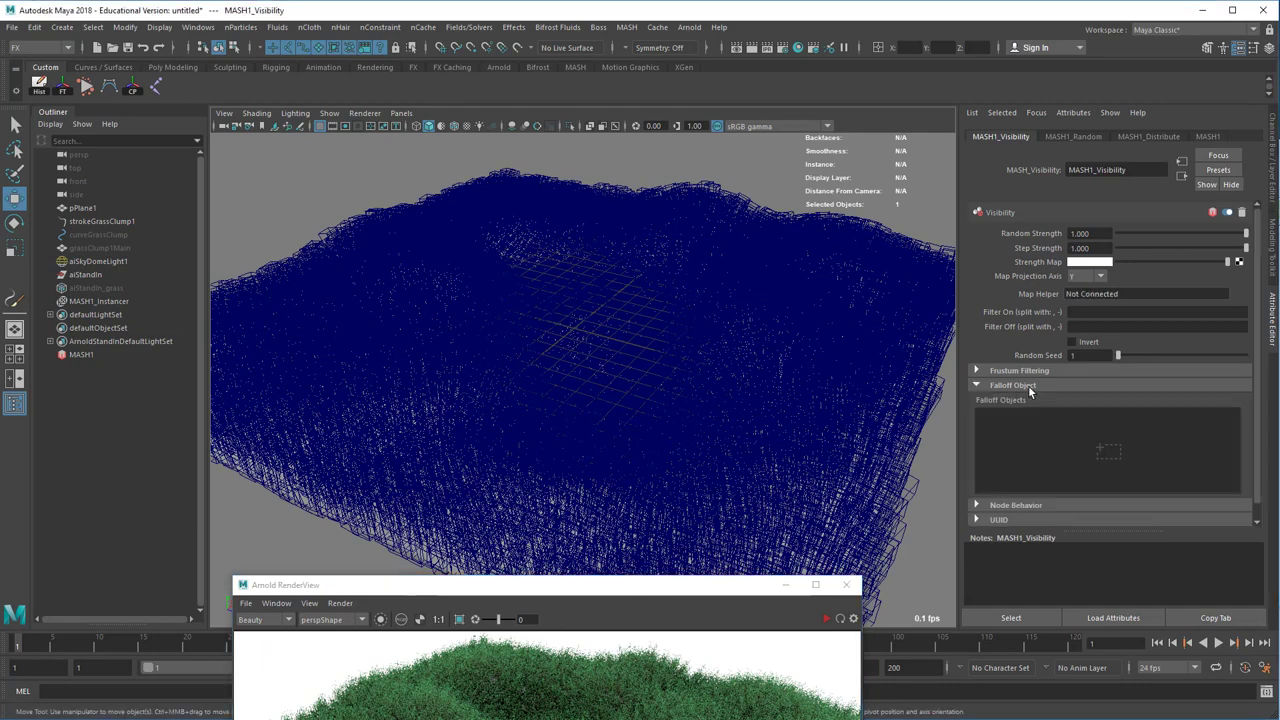
# - Create a Visibility falloff object and refresh the IPR render to see the bare patch
pyautogui.rightClick(1057, 428)
pyautogui.click(1075, 432)
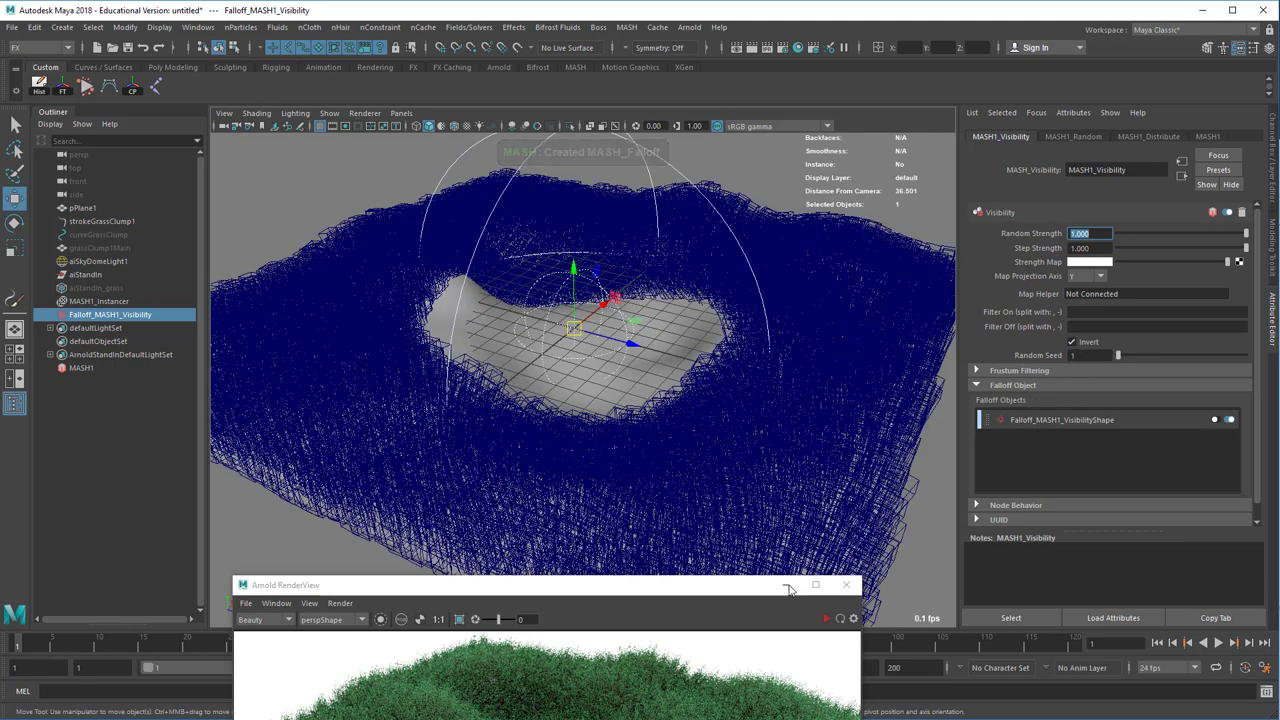
pyautogui.moveTo(749, 588); pyautogui.dragTo(740, 271)
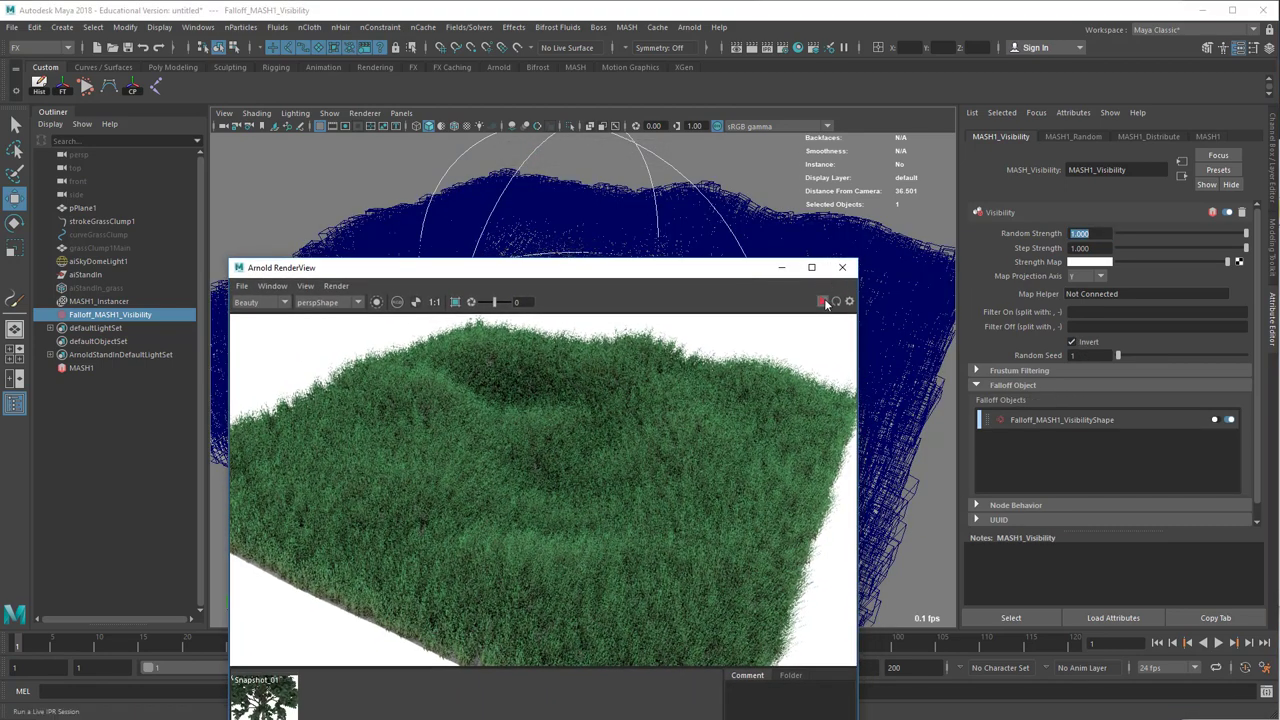
pyautogui.click(823, 302)
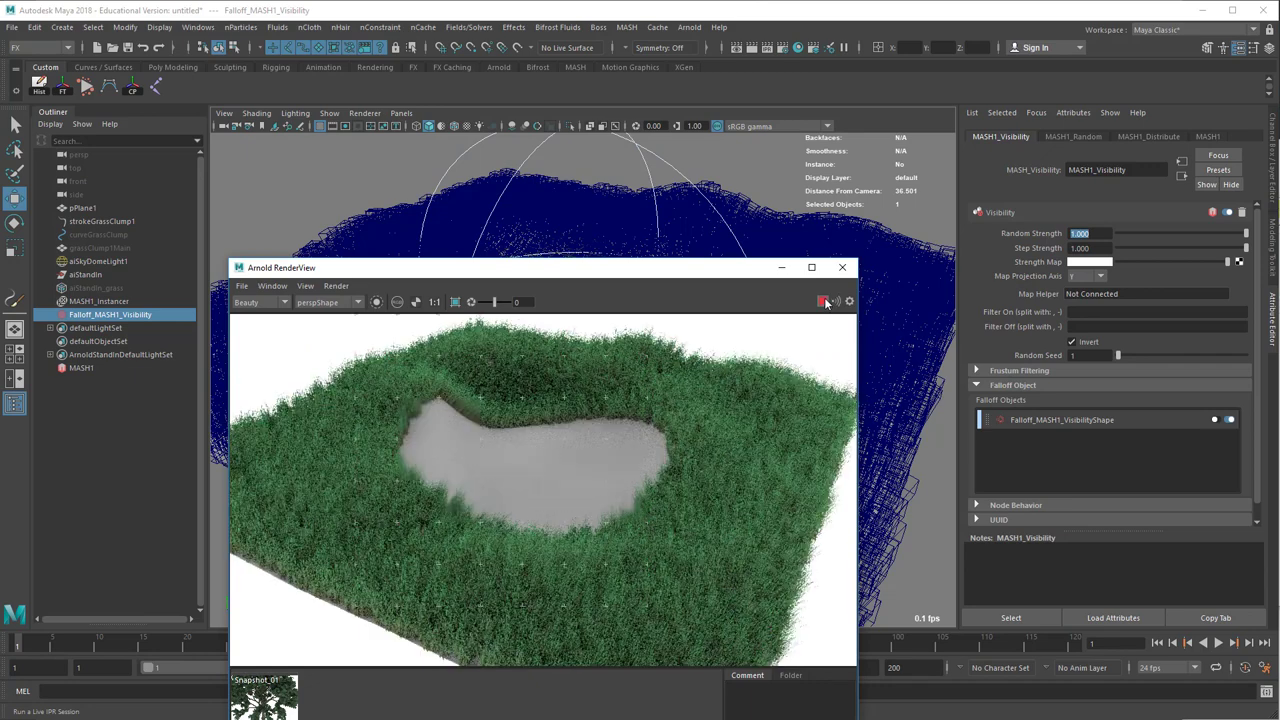
pyautogui.click(841, 276)
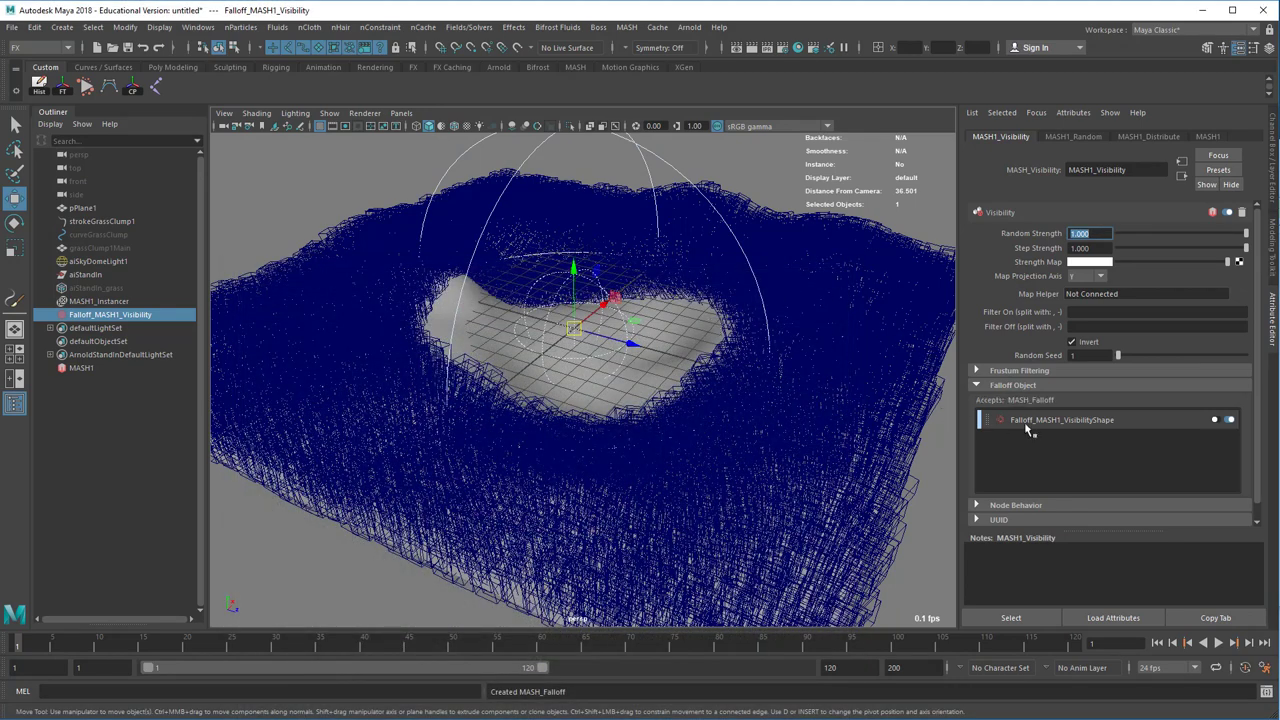
# - Toggle the Visibility effect and break the falloff's connection to MASH1_Visibility
pyautogui.click(1228, 213)
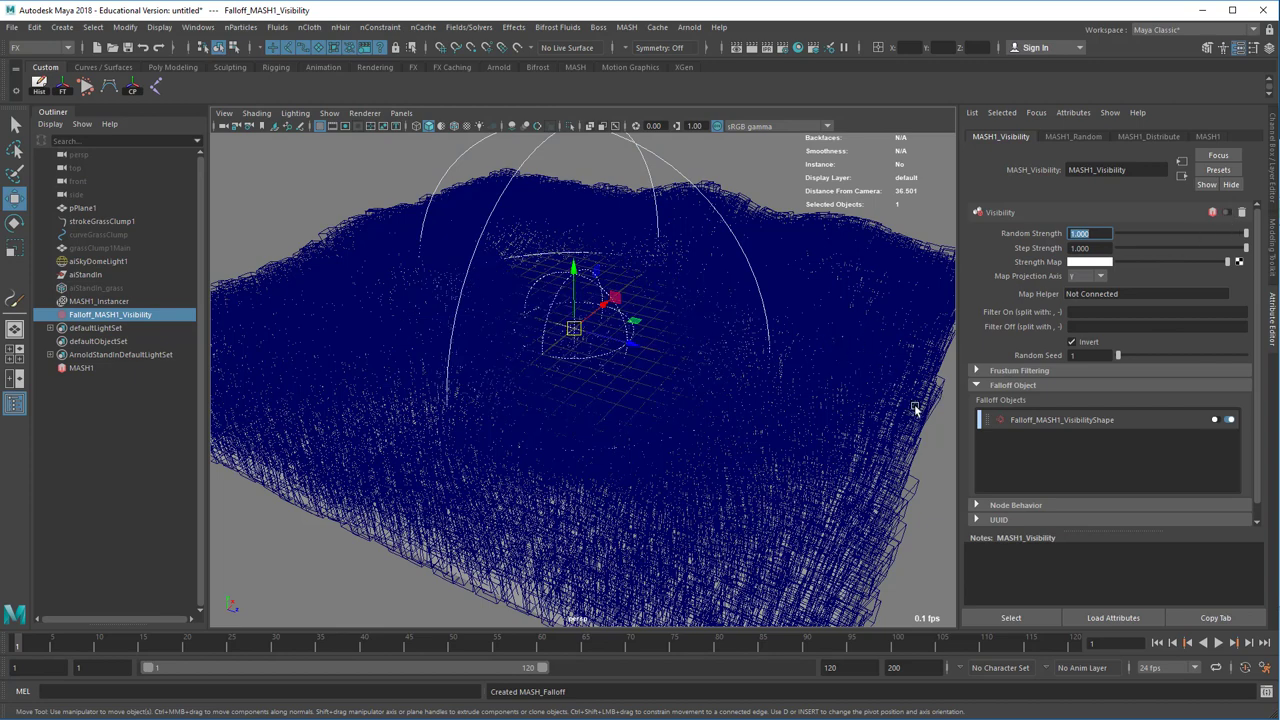
pyautogui.click(1028, 417)
pyautogui.rightClick(1058, 422)
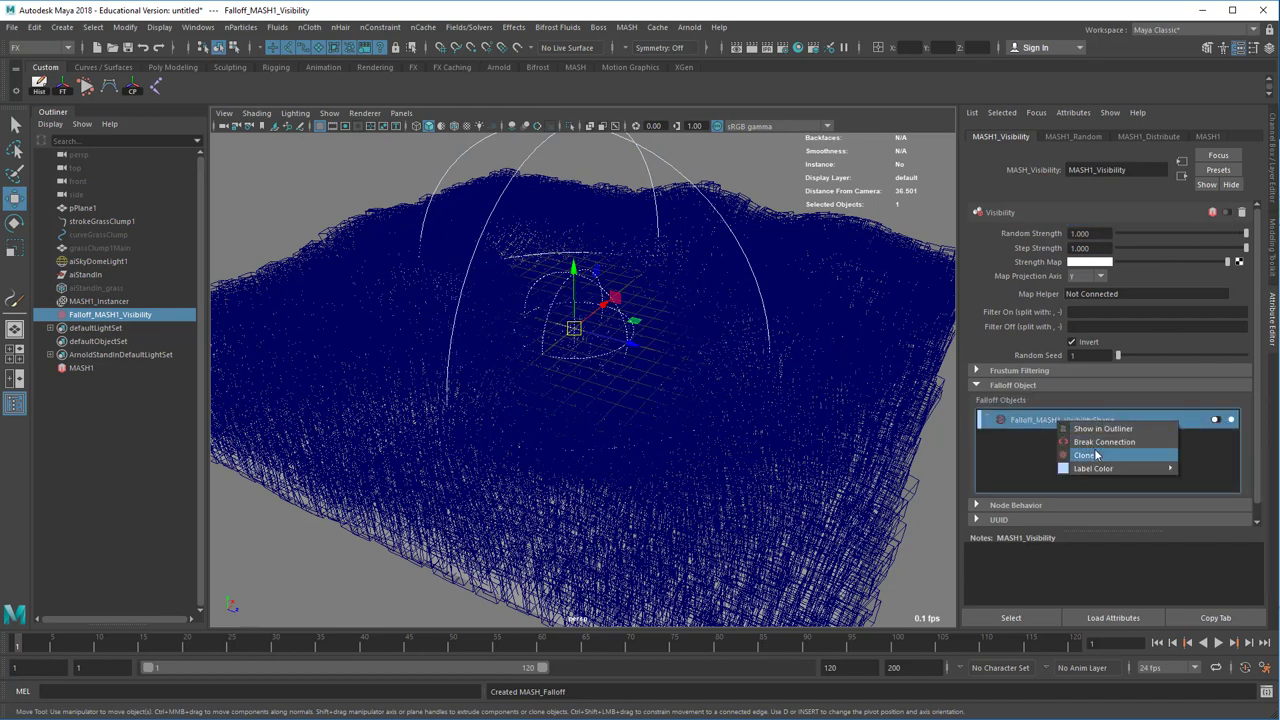
pyautogui.click(1103, 442)
# - Toggle the Visibility node's effect and delete the falloff object
pyautogui.click(1225, 214)
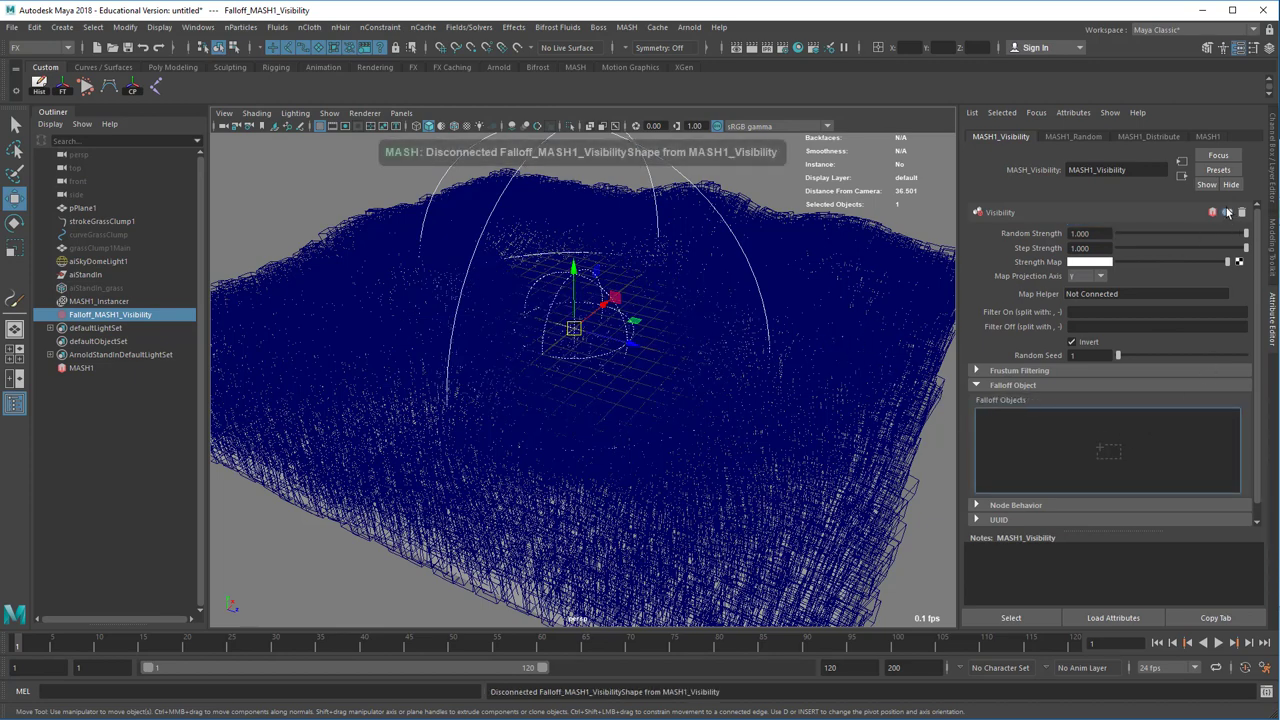
pyautogui.click(634, 176)
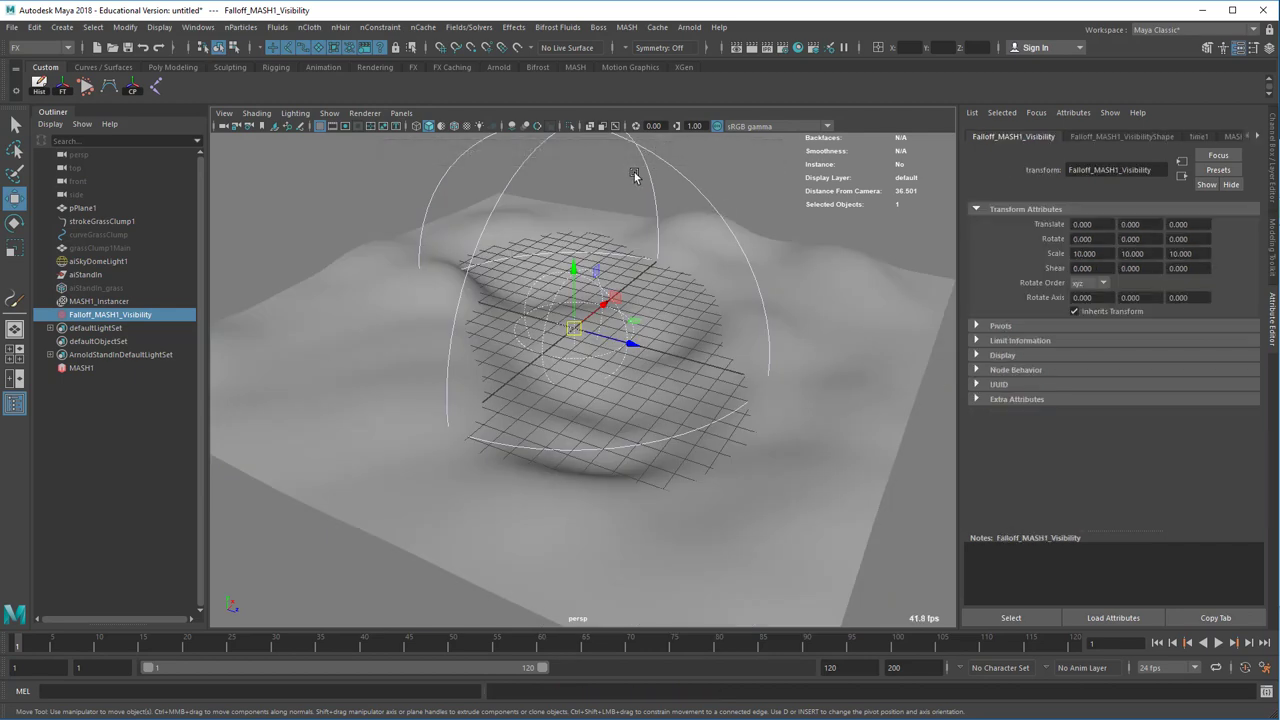
pyautogui.press('Delete')
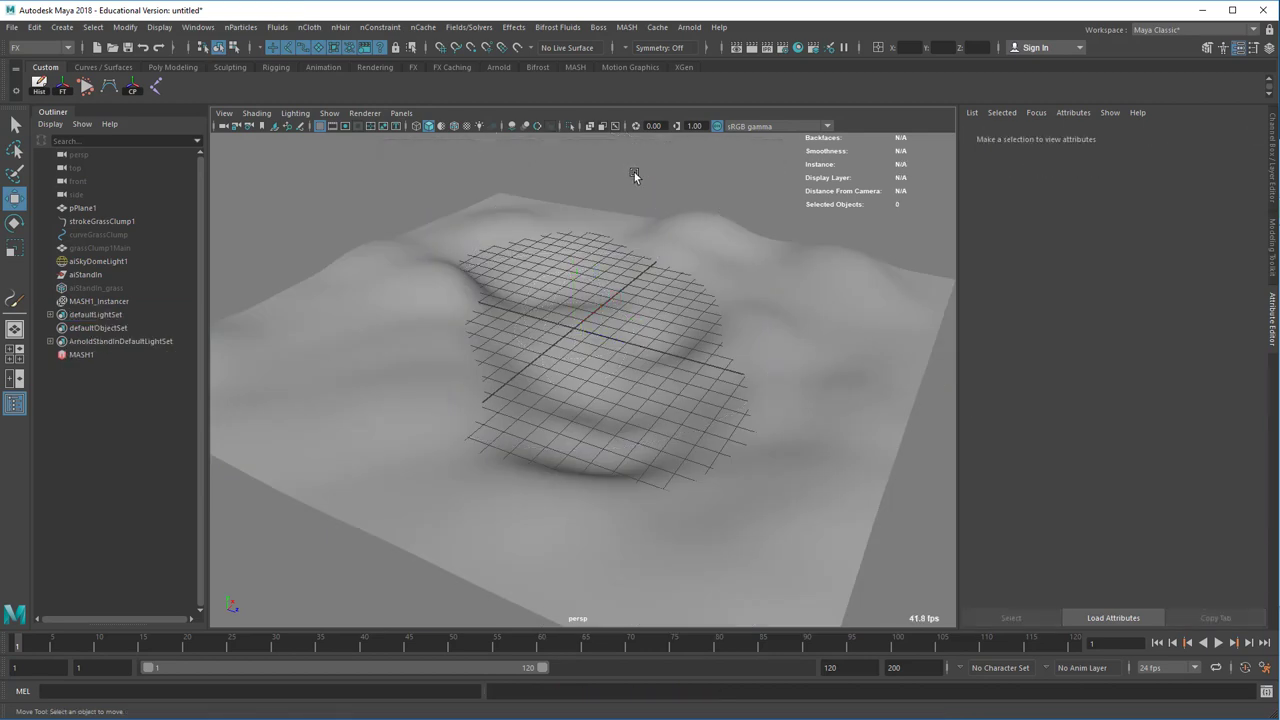
# - Select MASH1 and toggle Invert on the MASH1_Visibility node
pyautogui.click(100, 355)
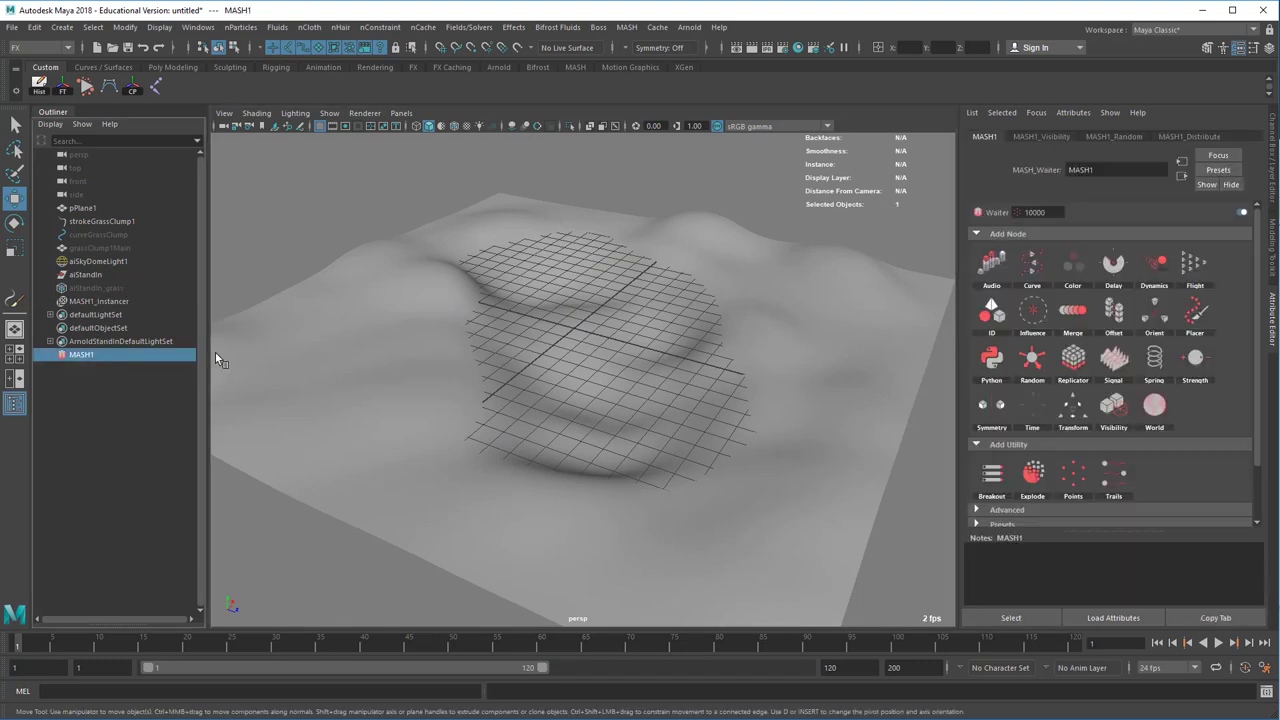
pyautogui.click(1070, 138)
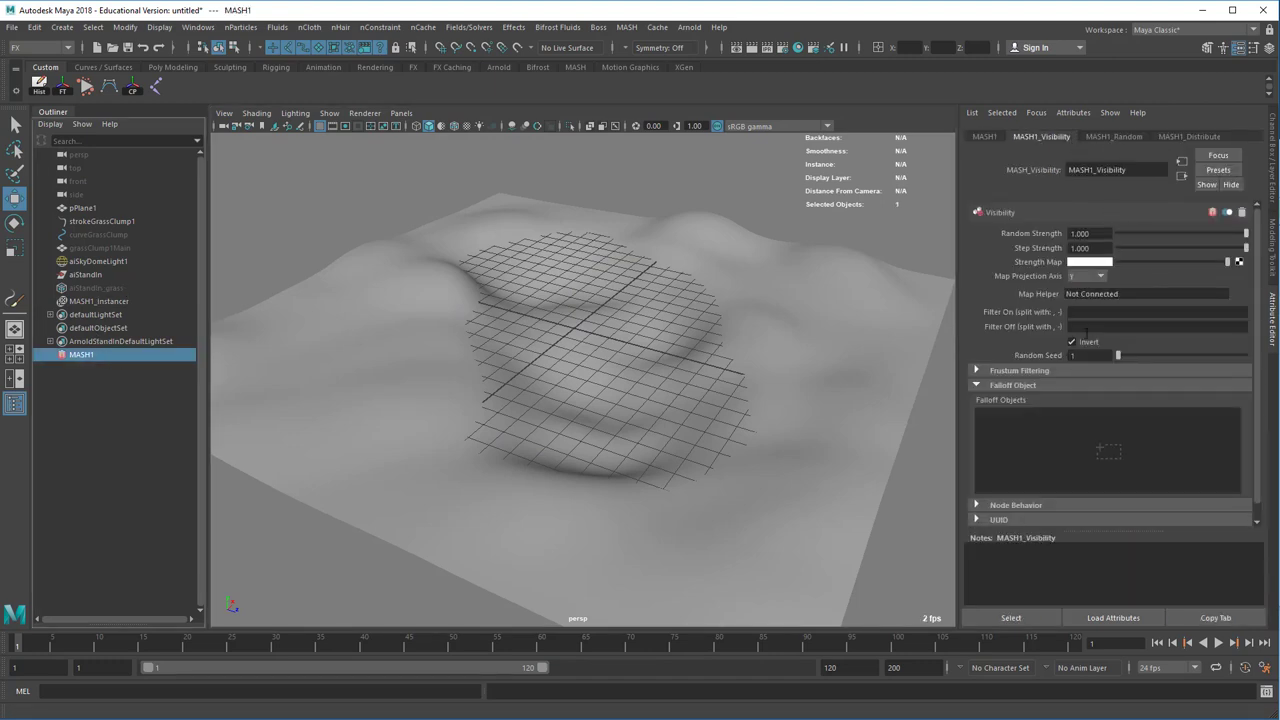
pyautogui.click(1087, 346)
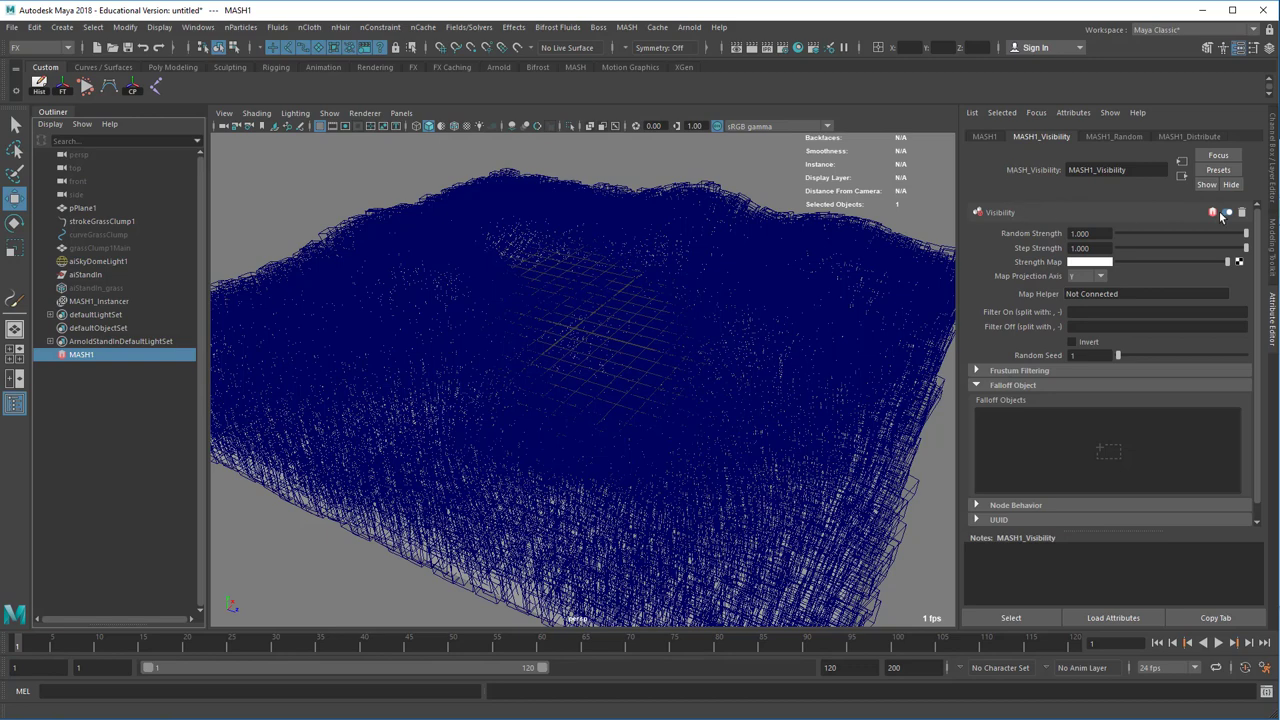
# - Switch the MASH1 Waiter off to hide the grass and select pPlane1
pyautogui.click(985, 136)
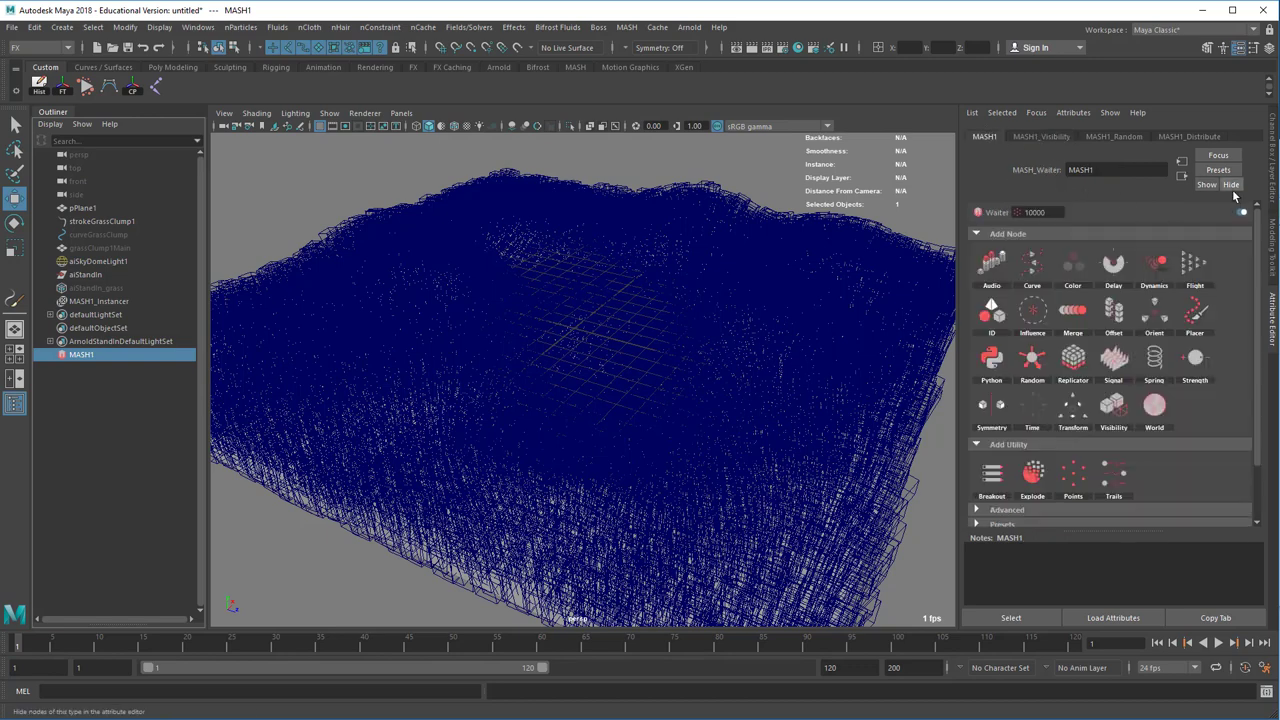
pyautogui.click(1241, 213)
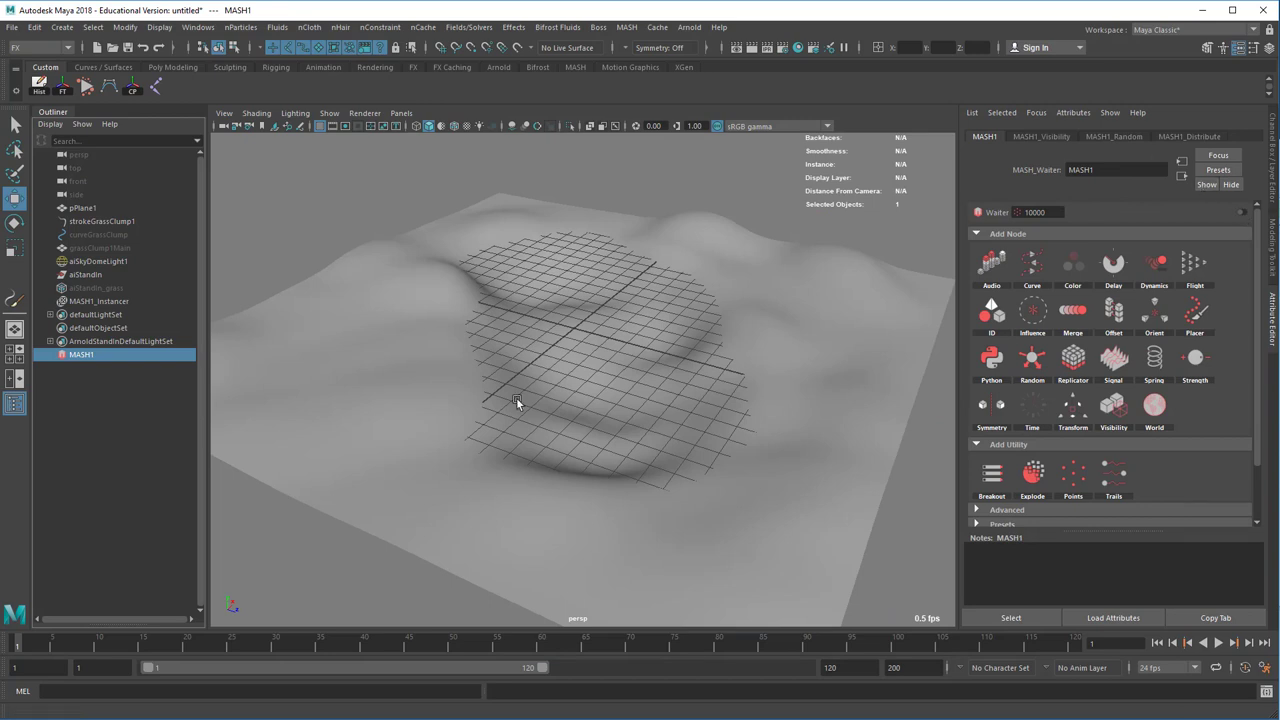
pyautogui.click(700, 420)
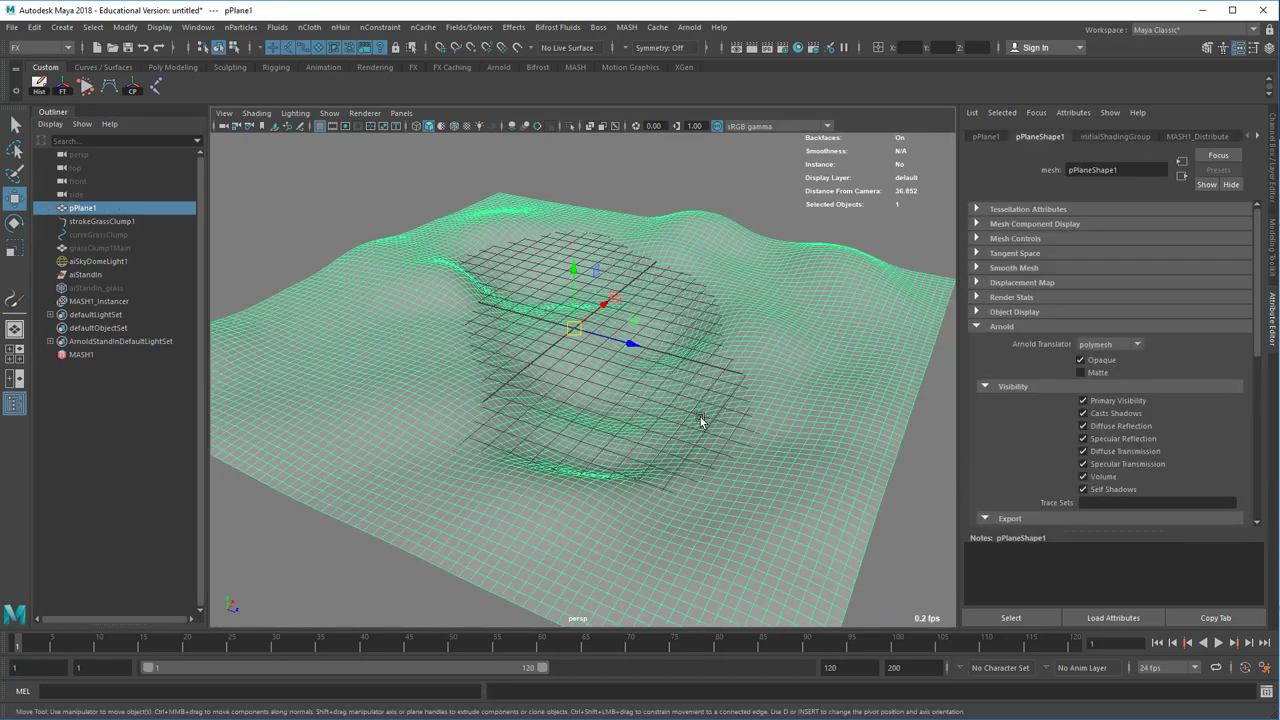
# - Assign a new Lambert material to the terrain plane pPlane1
pyautogui.rightClick(609, 318)
pyautogui.rightClick(609, 318)
pyautogui.click(617, 655)
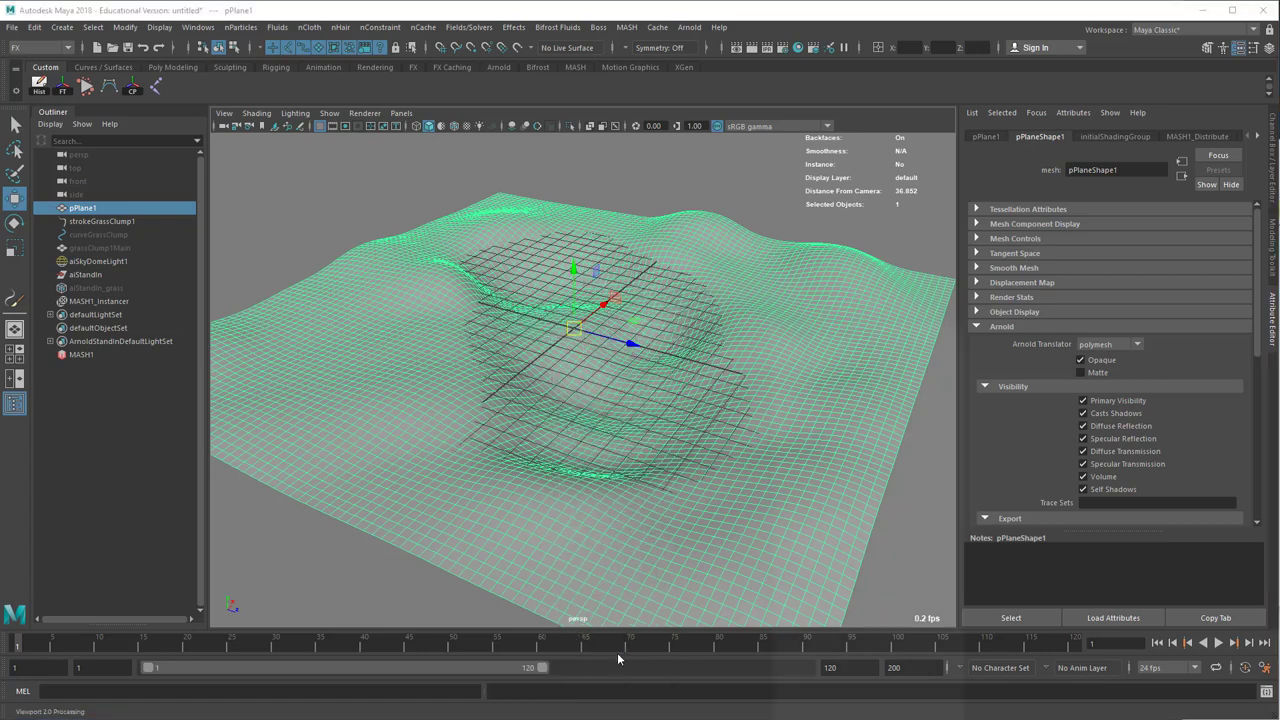
pyautogui.click(878, 399)
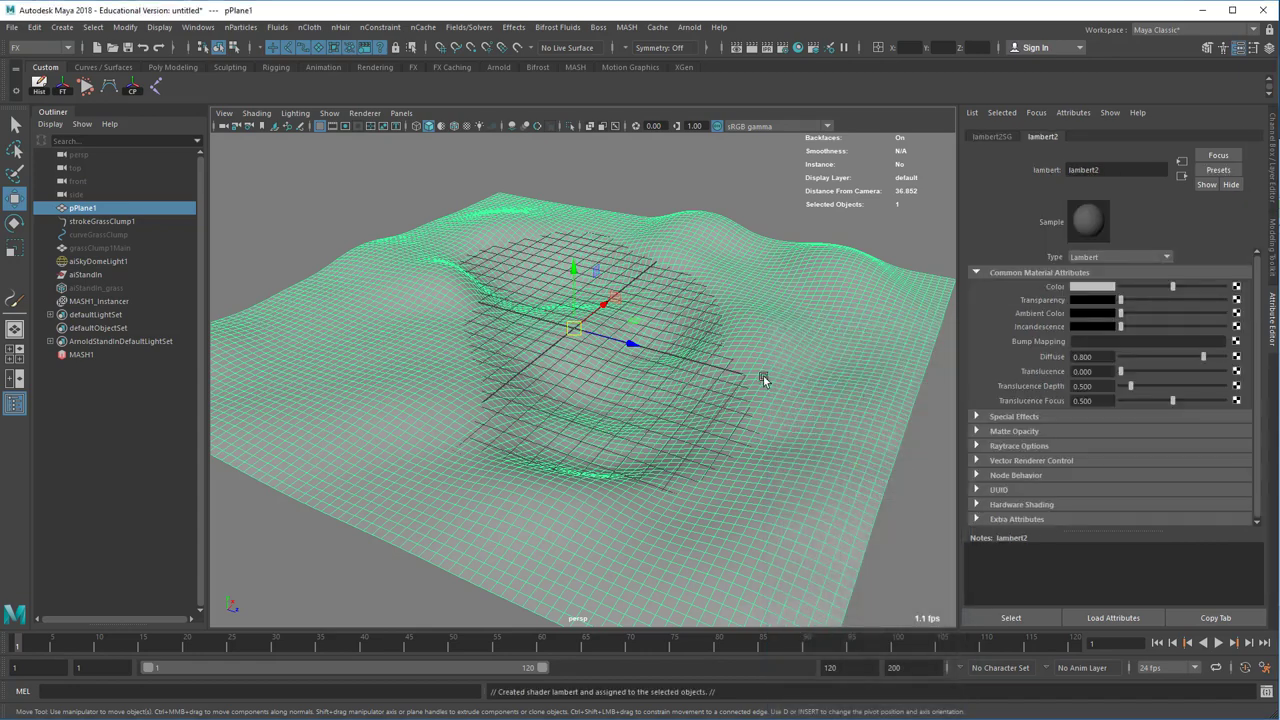
# - Start vertex colour painting on the pPlaneShape1-vertexColorRGB set
pyautogui.rightClick(626, 323)
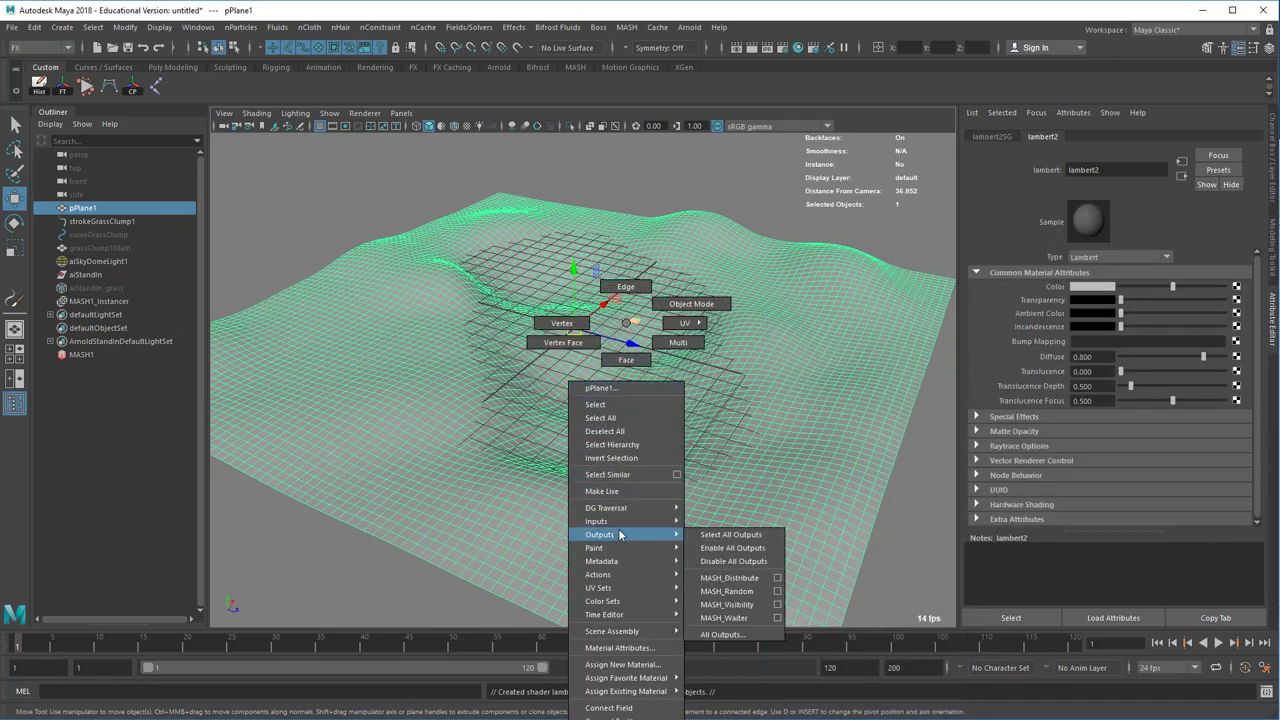
pyautogui.moveTo(617, 549)
pyautogui.moveTo(735, 576)
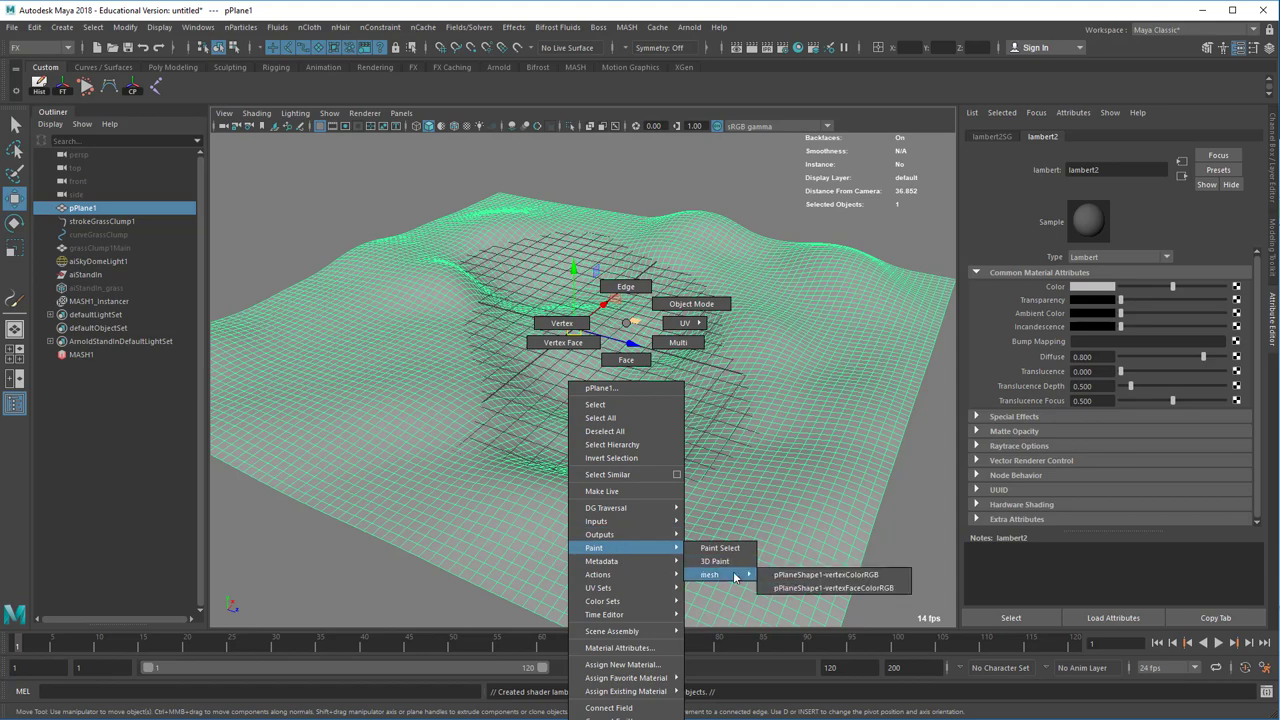
pyautogui.click(842, 578)
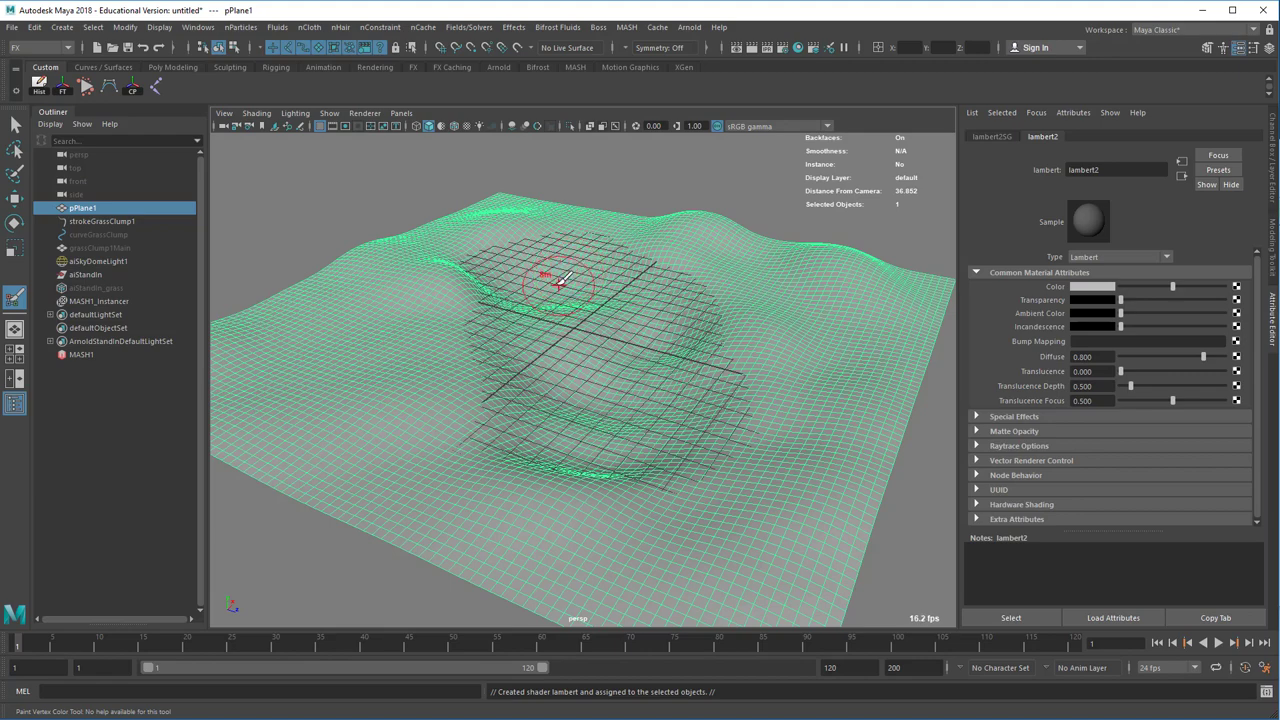
# - Set the Paint Vertex Color brush to white and flood the whole terrain with it
pyautogui.doubleClick(15, 297)
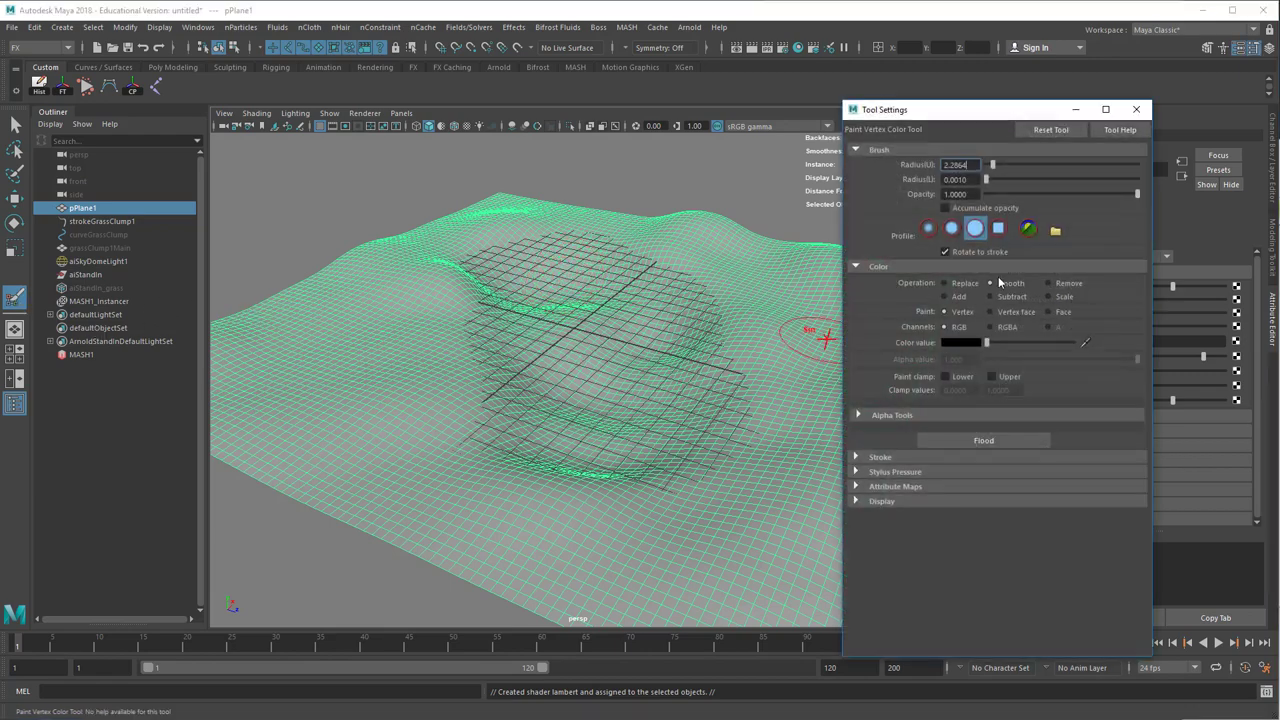
pyautogui.moveTo(1040, 110); pyautogui.dragTo(499, 80)
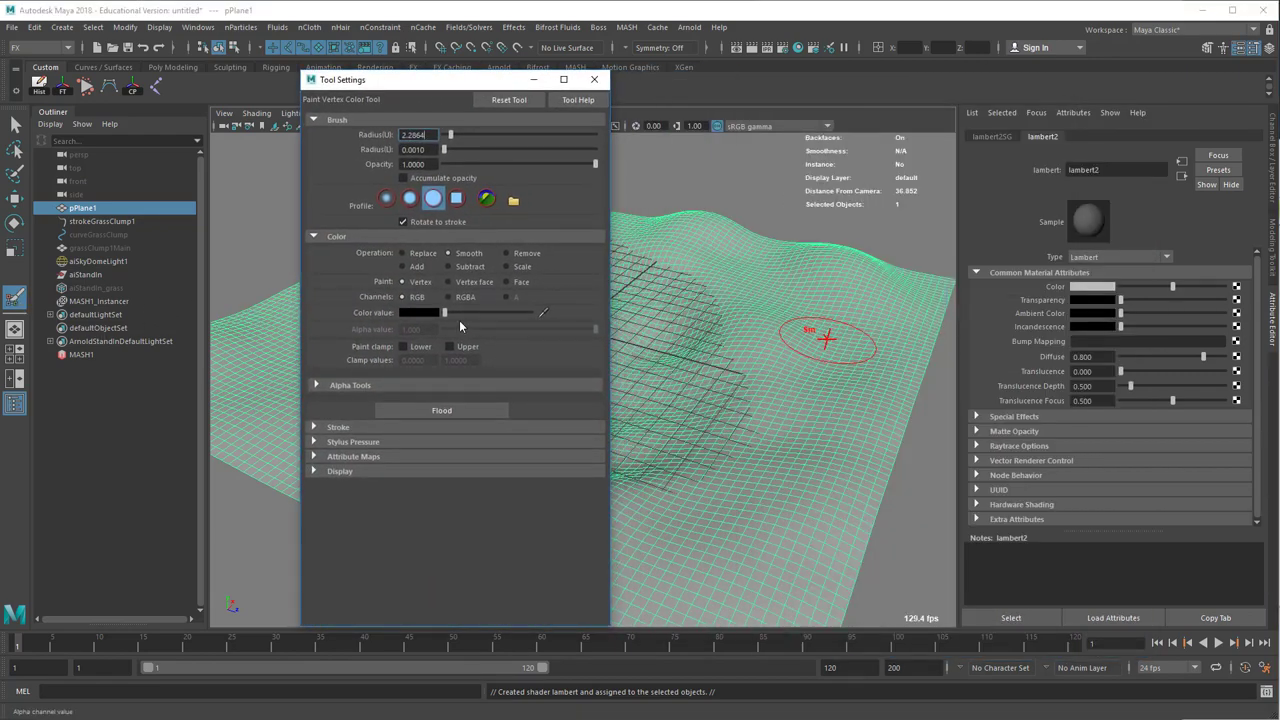
pyautogui.moveTo(449, 317); pyautogui.dragTo(591, 318)
pyautogui.click(468, 408)
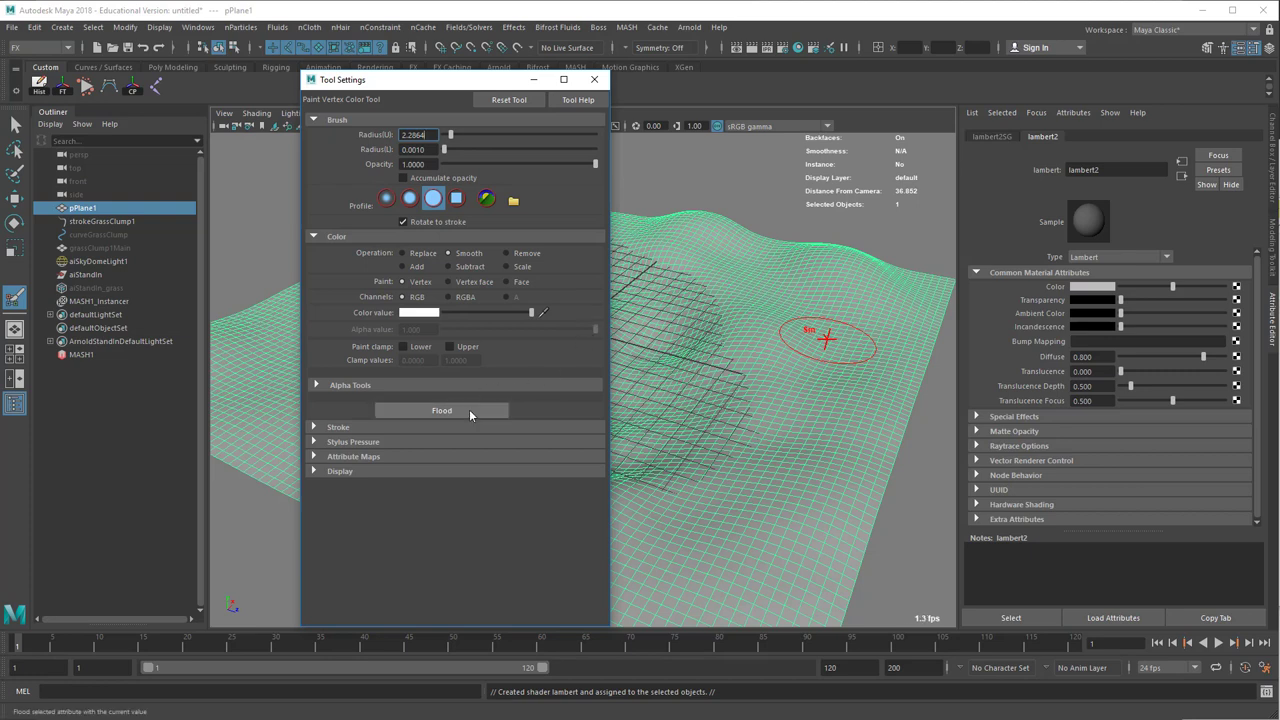
pyautogui.click(469, 409)
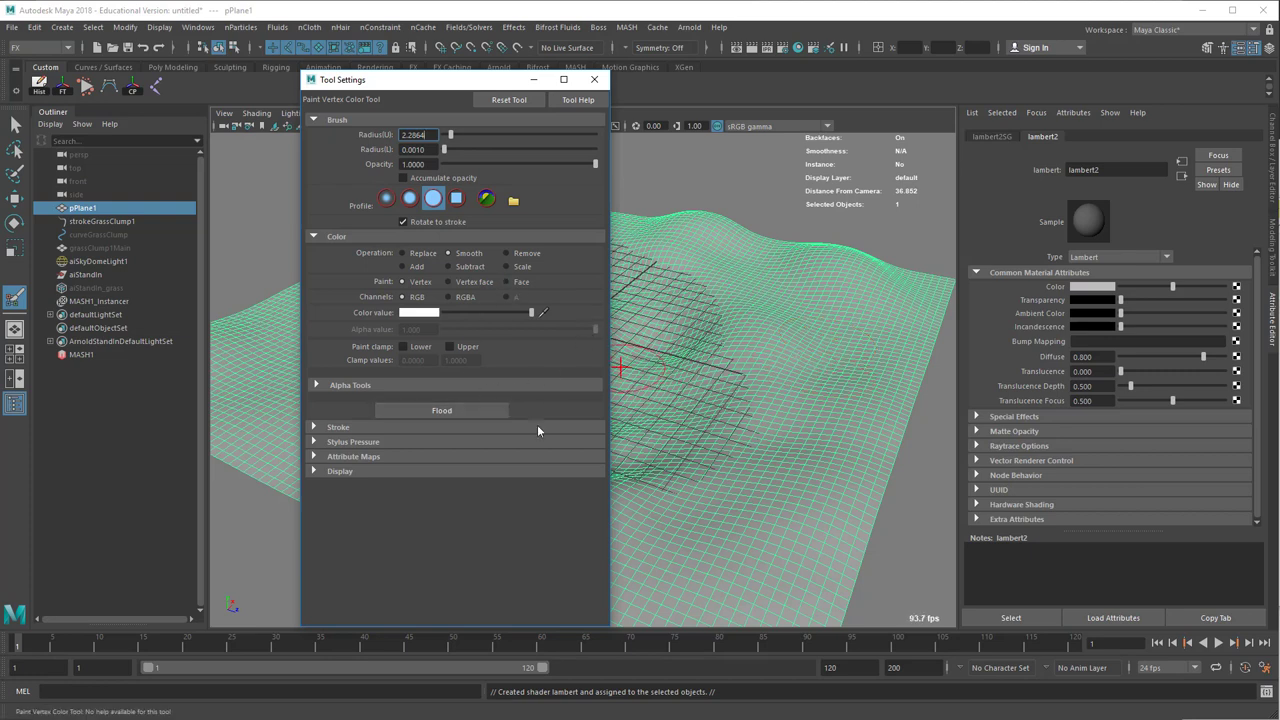
pyautogui.click(410, 255)
pyautogui.click(508, 99)
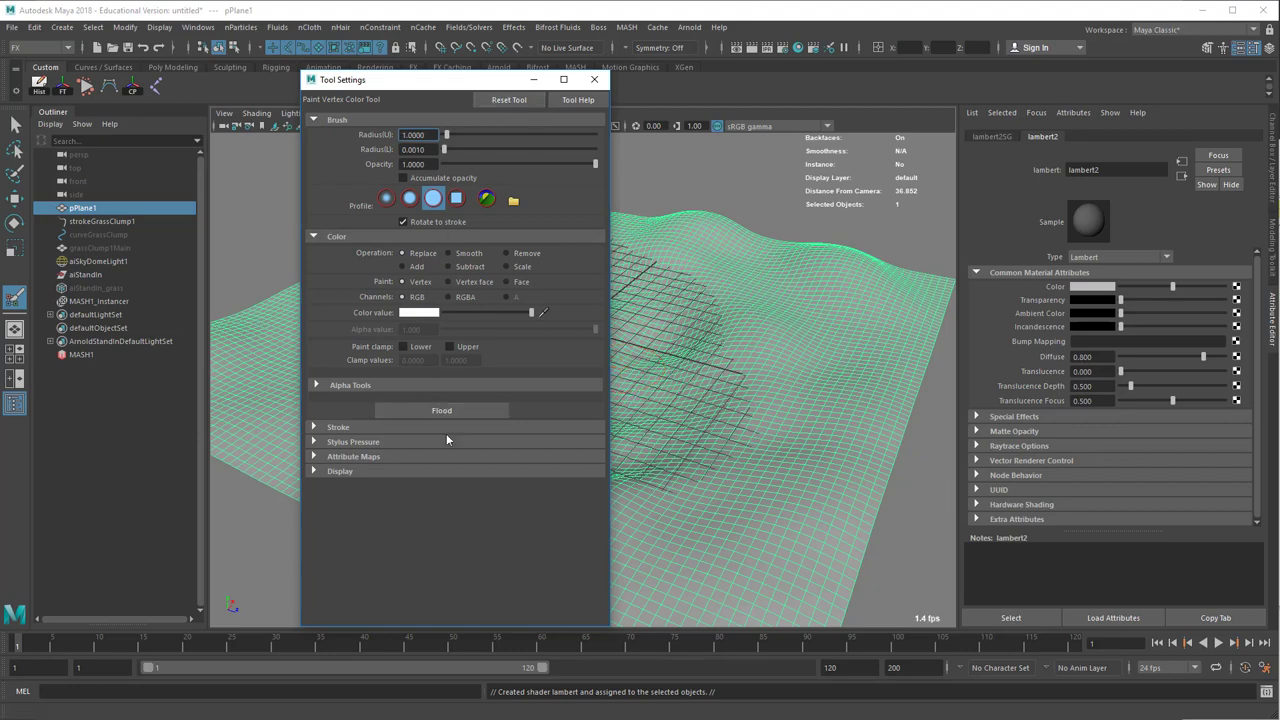
pyautogui.click(446, 408)
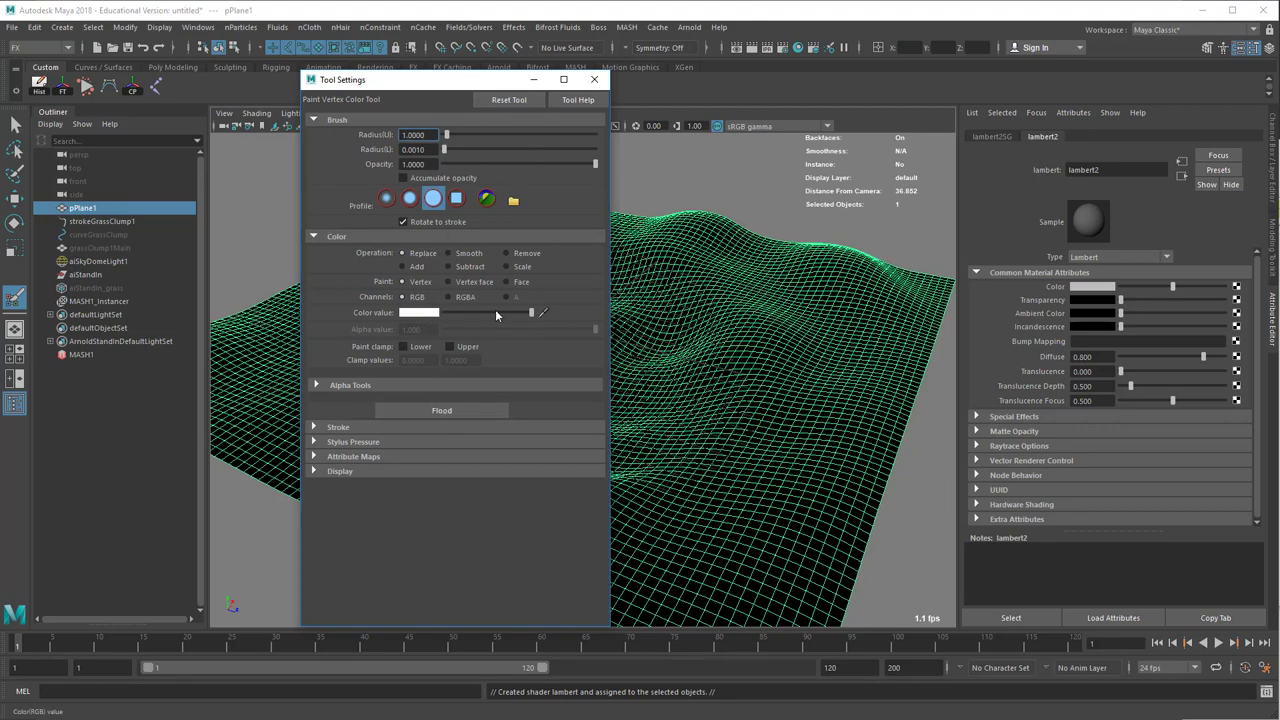
pyautogui.click(477, 408)
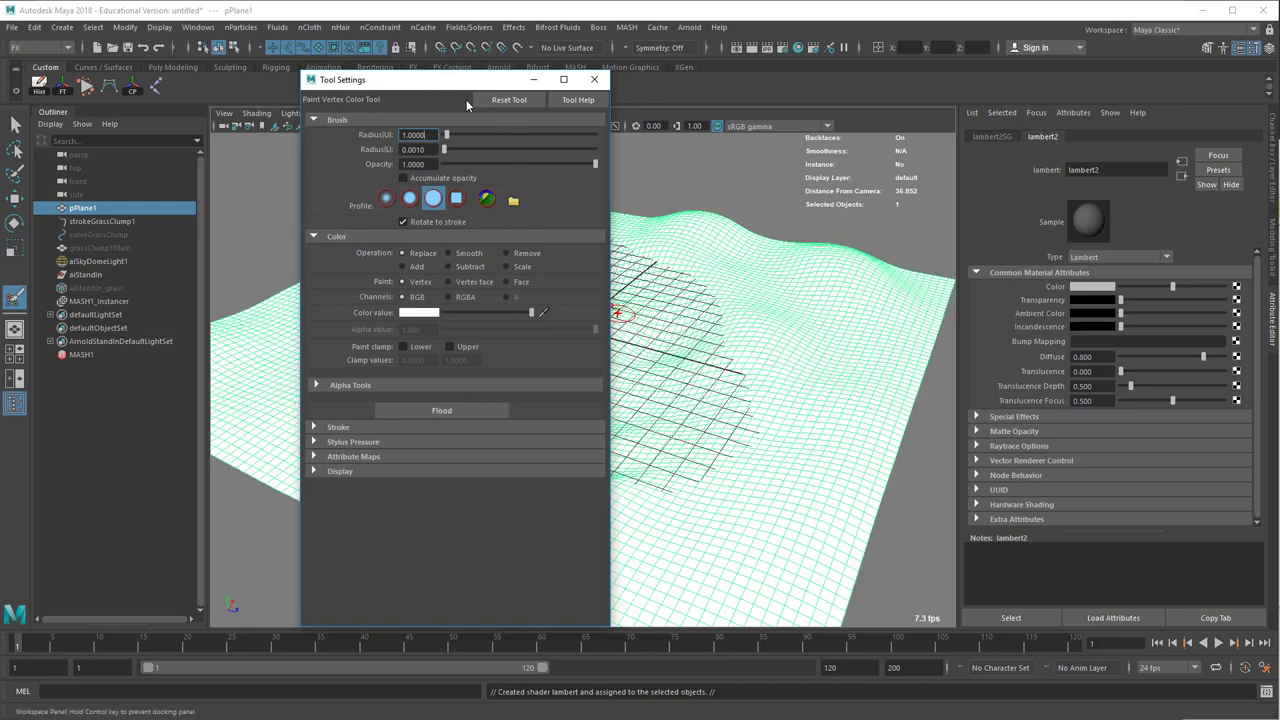
# - Set the brush radius to 1.0 lower and 1.3333 upper
pyautogui.moveTo(466, 80); pyautogui.dragTo(874, 106)
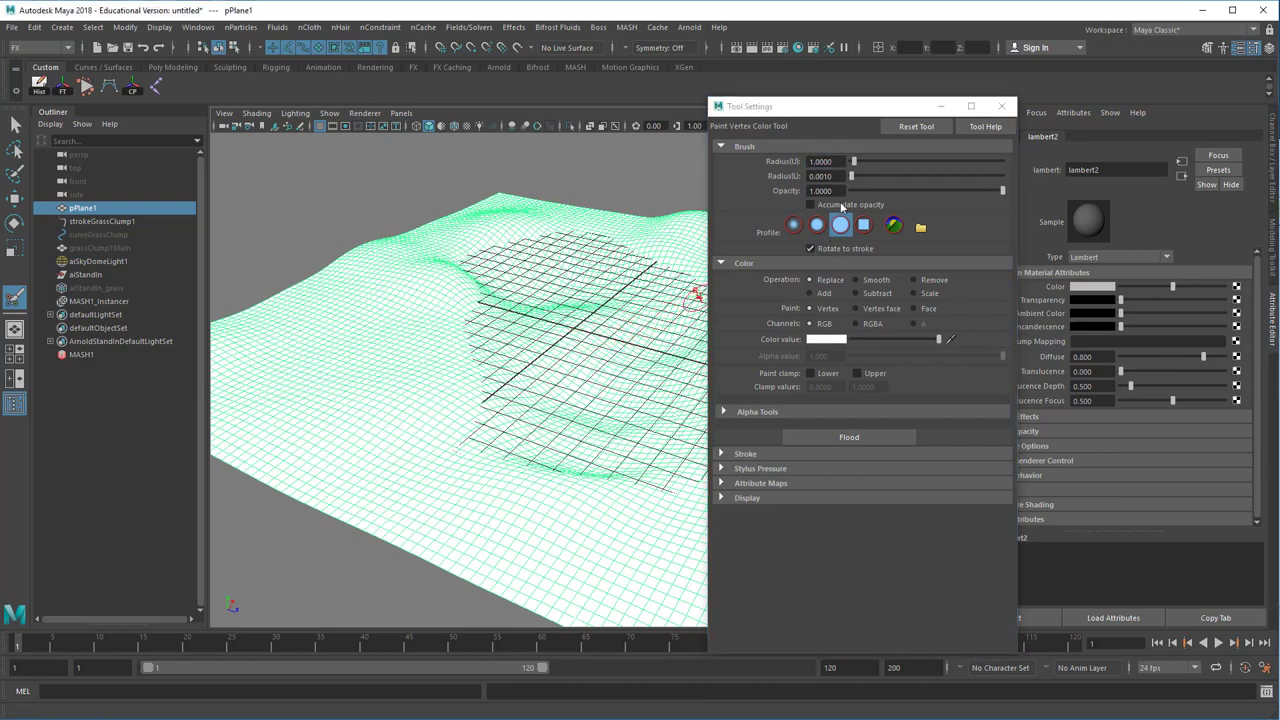
pyautogui.moveTo(851, 176); pyautogui.dragTo(867, 161)
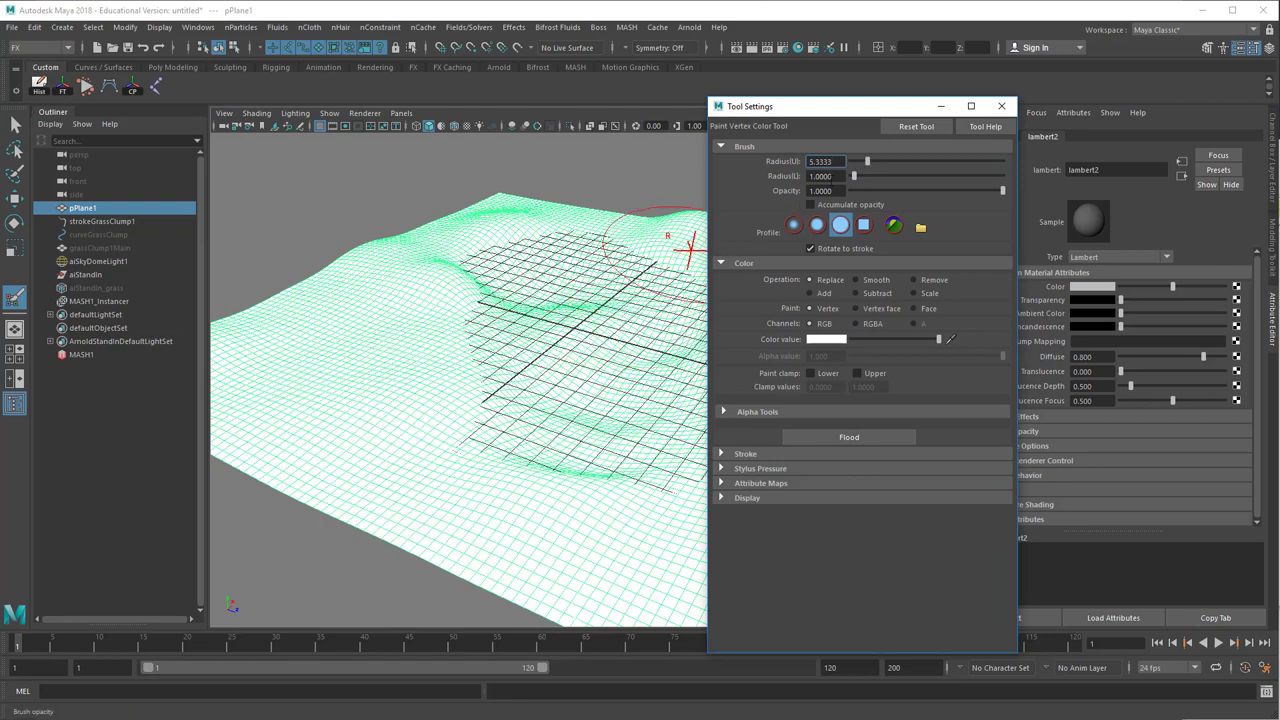
pyautogui.moveTo(688, 250); pyautogui.dragTo(652, 250)
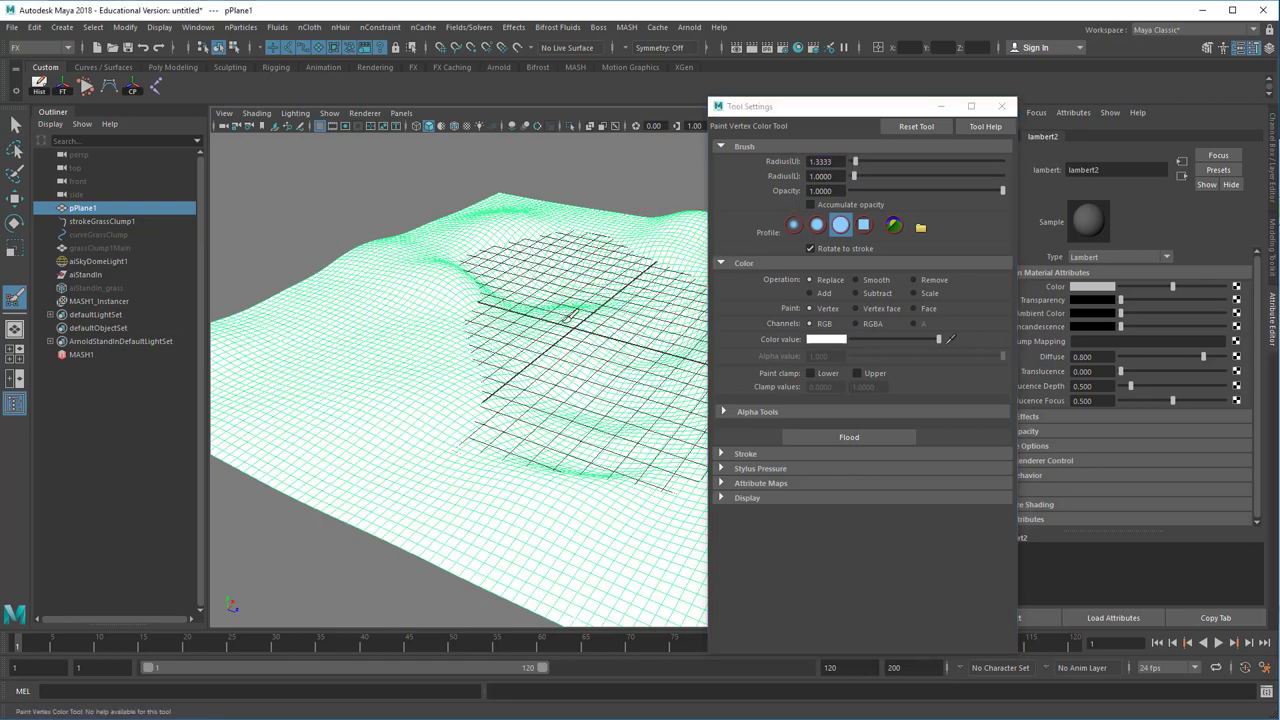
# - Switch the colour to black and paint a patch across the terrain's central hill
pyautogui.moveTo(878, 338); pyautogui.dragTo(810, 341)
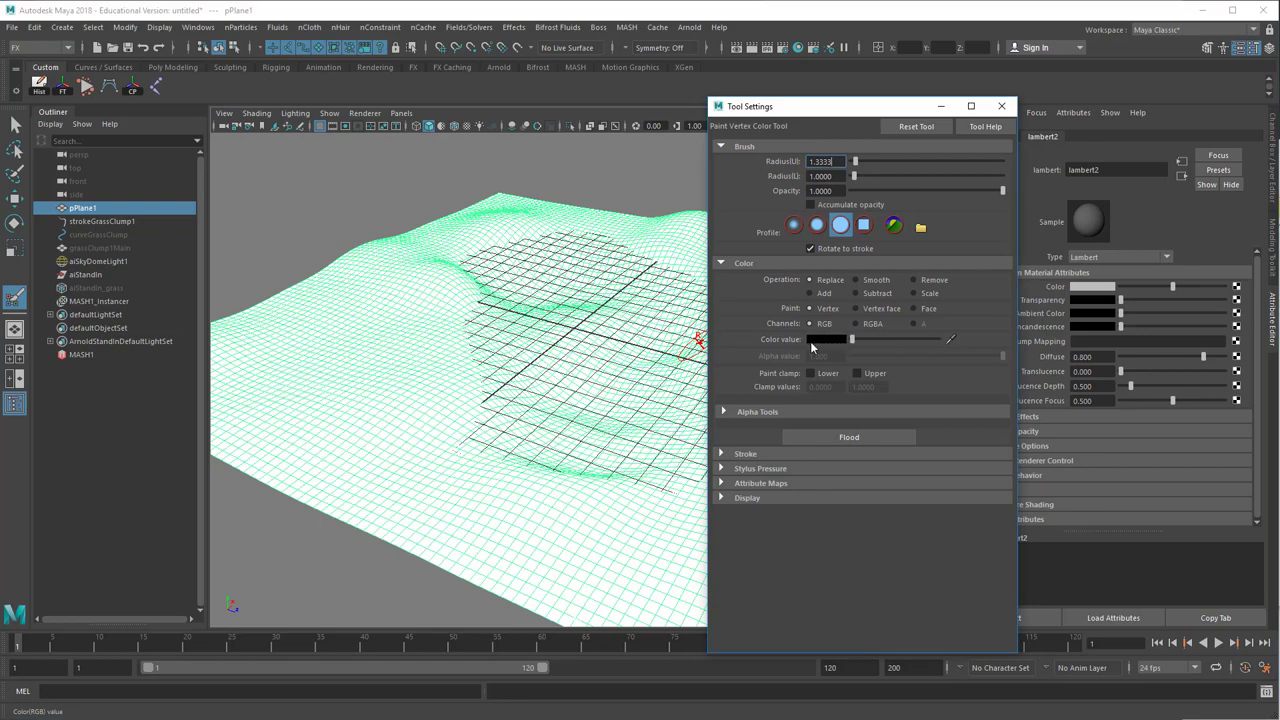
pyautogui.moveTo(610, 357)
pyautogui.mouseDown()
pyautogui.moveTo(570, 368)
pyautogui.moveTo(478, 340)
pyautogui.moveTo(478, 265)
pyautogui.moveTo(600, 237)
pyautogui.moveTo(662, 272)
pyautogui.moveTo(560, 277)
pyautogui.moveTo(514, 316)
pyautogui.moveTo(530, 324)
pyautogui.moveTo(510, 425)
pyautogui.moveTo(545, 452)
pyautogui.mouseUp()
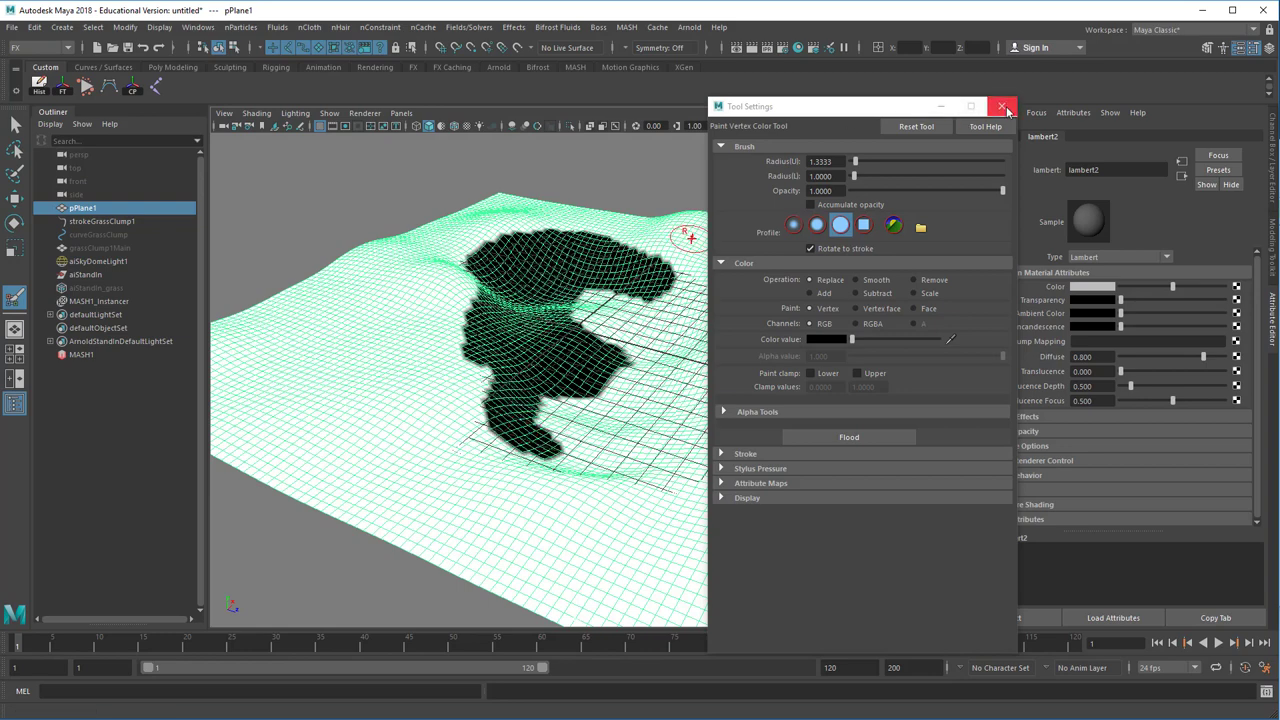
pyautogui.moveTo(900, 106); pyautogui.dragTo(1082, 111)
pyautogui.moveTo(686, 250)
pyautogui.mouseDown()
pyautogui.moveTo(699, 280)
pyautogui.moveTo(662, 277)
pyautogui.moveTo(704, 308)
pyautogui.moveTo(726, 438)
pyautogui.moveTo(667, 465)
pyautogui.moveTo(511, 427)
pyautogui.moveTo(571, 451)
pyautogui.moveTo(644, 446)
pyautogui.moveTo(687, 412)
pyautogui.moveTo(666, 295)
pyautogui.moveTo(624, 263)
pyautogui.moveTo(684, 326)
pyautogui.moveTo(677, 386)
pyautogui.moveTo(596, 283)
pyautogui.moveTo(636, 383)
pyautogui.moveTo(612, 329)
pyautogui.moveTo(554, 420)
pyautogui.moveTo(637, 416)
pyautogui.mouseUp()
pyautogui.moveTo(531, 436)
pyautogui.mouseDown()
pyautogui.moveTo(574, 464)
pyautogui.moveTo(673, 473)
pyautogui.moveTo(715, 455)
pyautogui.moveTo(726, 405)
pyautogui.moveTo(597, 466)
pyautogui.moveTo(544, 458)
pyautogui.moveTo(517, 442)
pyautogui.moveTo(507, 411)
pyautogui.moveTo(494, 261)
pyautogui.mouseUp()
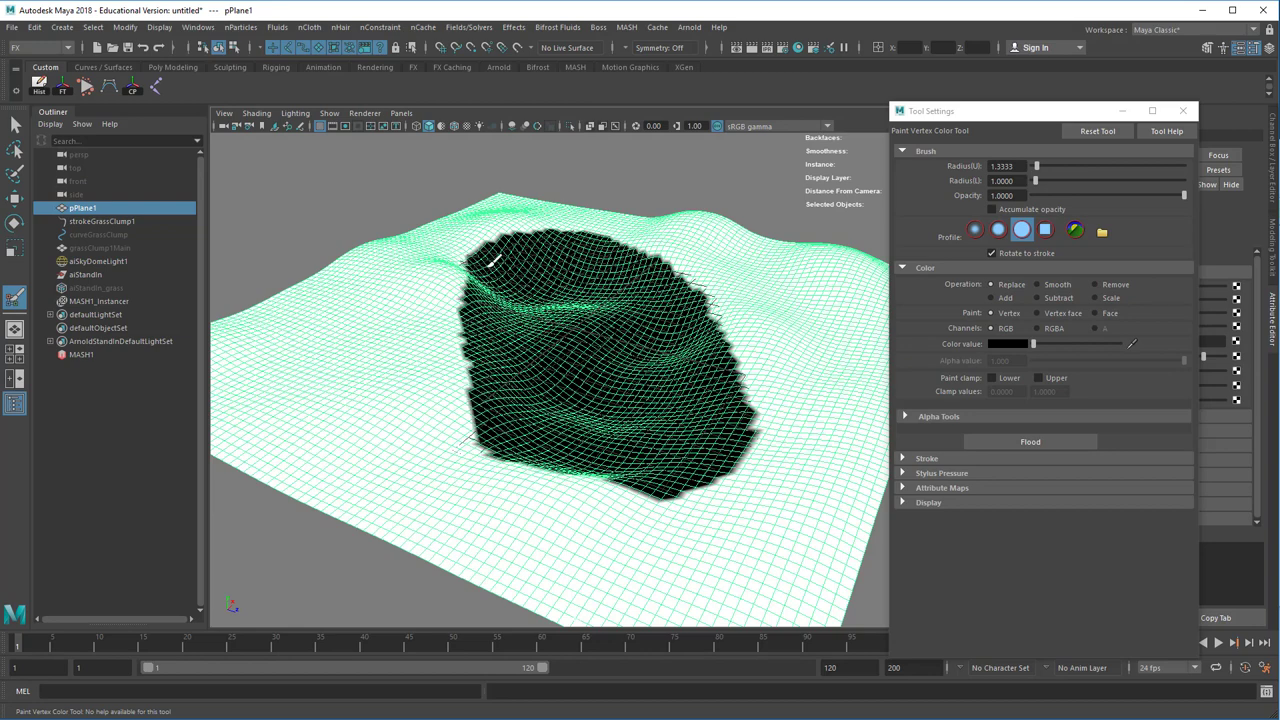
# - Smooth the black patch's border, close the brush settings, and select MASH1
pyautogui.click(1037, 284)
pyautogui.moveTo(700, 497)
pyautogui.mouseDown()
pyautogui.moveTo(732, 478)
pyautogui.moveTo(671, 498)
pyautogui.moveTo(588, 493)
pyautogui.moveTo(446, 454)
pyautogui.moveTo(470, 434)
pyautogui.moveTo(468, 247)
pyautogui.moveTo(525, 216)
pyautogui.moveTo(641, 255)
pyautogui.moveTo(634, 246)
pyautogui.moveTo(701, 288)
pyautogui.moveTo(762, 429)
pyautogui.moveTo(720, 483)
pyautogui.mouseUp()
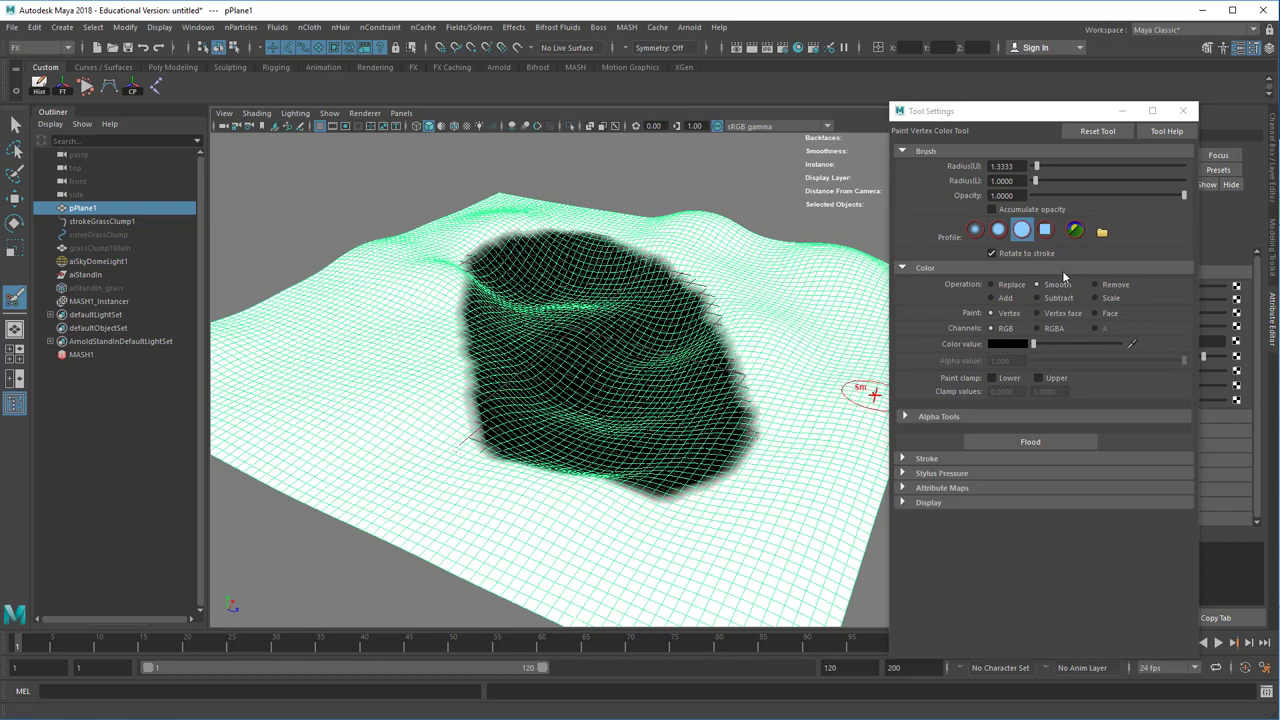
pyautogui.click(1182, 111)
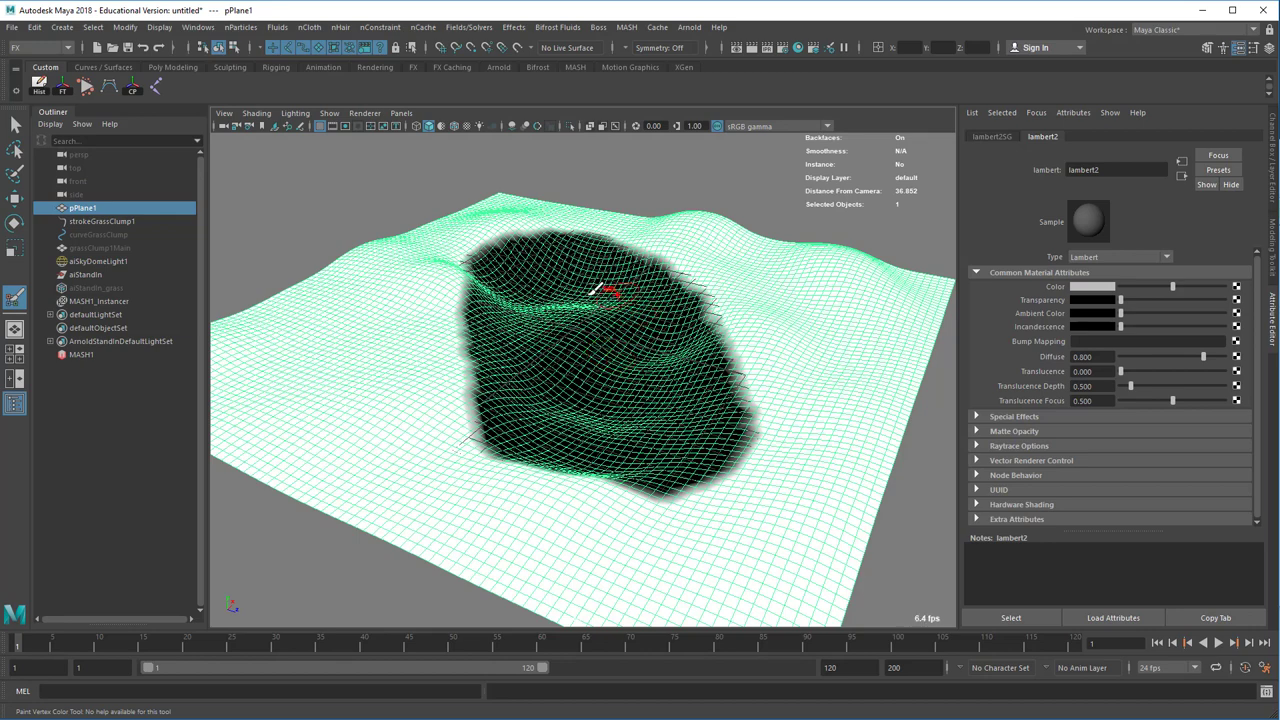
pyautogui.click(80, 356)
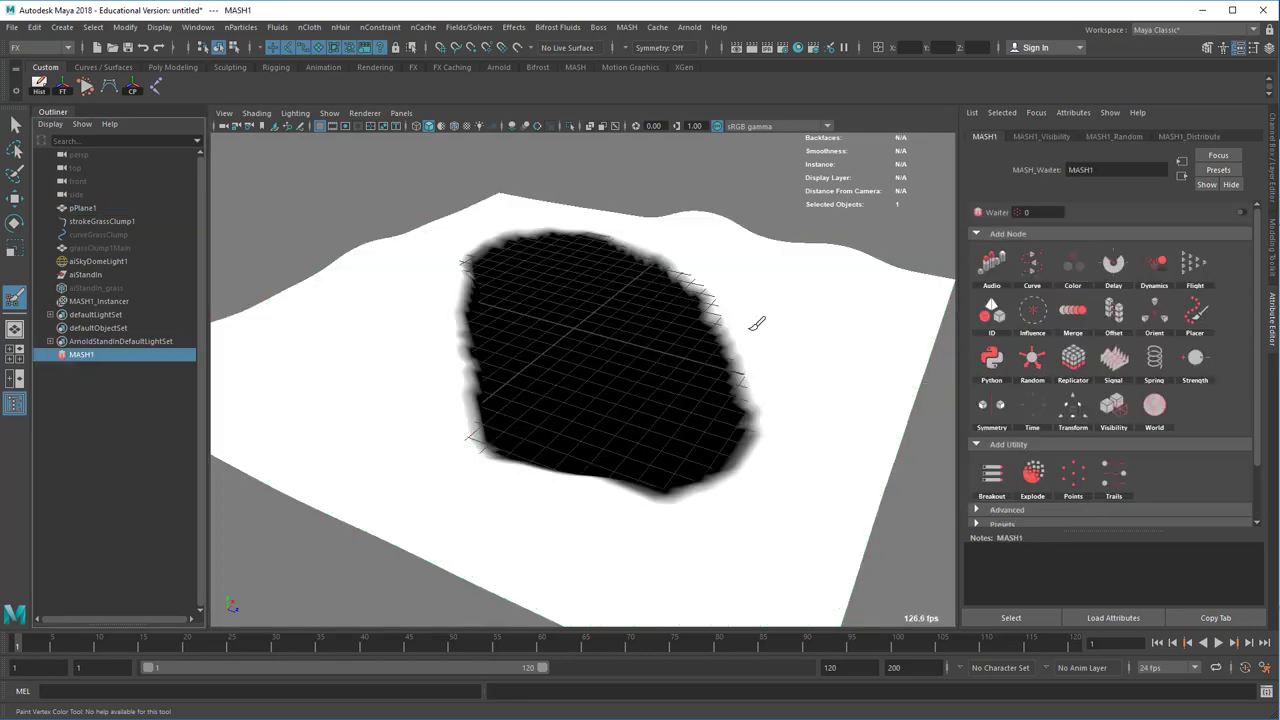
# - Turn the MASH1 grass back on and review its Distribute and Visibility settings while orbiting
pyautogui.click(1241, 214)
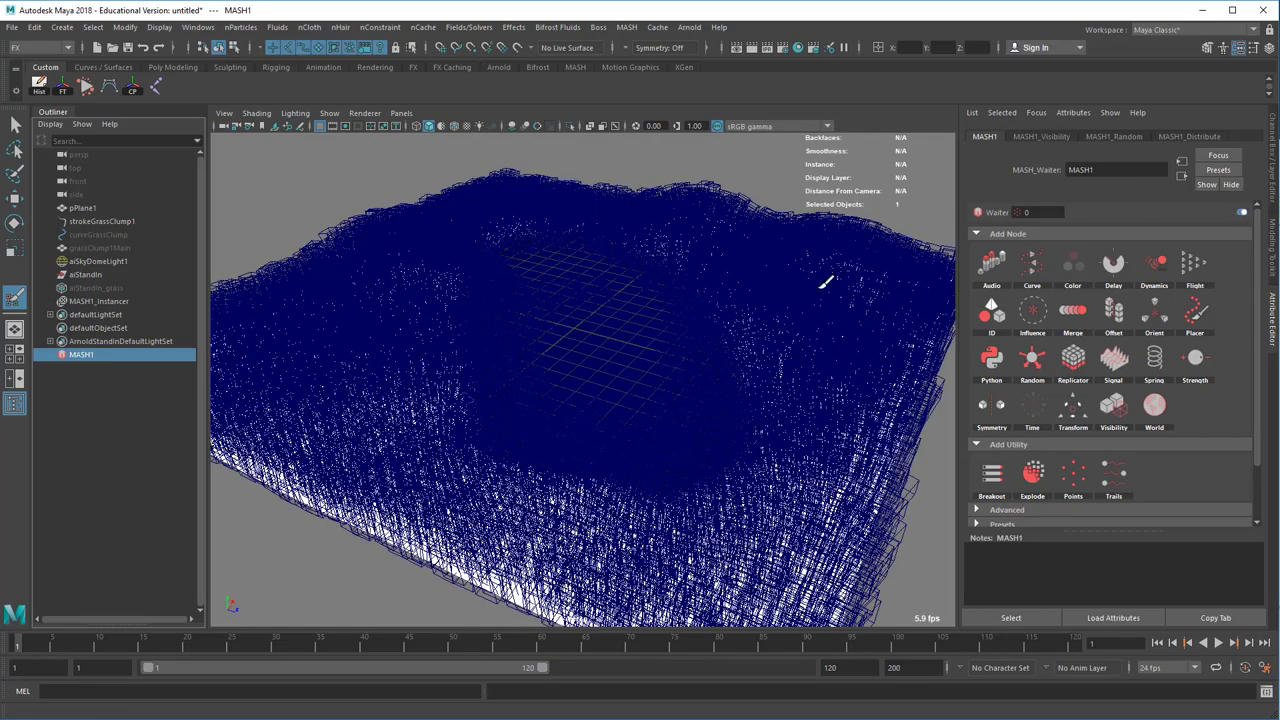
pyautogui.moveTo(730, 338)
pyautogui.keyDown('alt'); pyautogui.mouseDown()
pyautogui.moveTo(646, 343)
pyautogui.moveTo(630, 262)
pyautogui.moveTo(643, 298)
pyautogui.moveTo(603, 374)
pyautogui.moveTo(751, 391)
pyautogui.moveTo(734, 343)
pyautogui.mouseUp(); pyautogui.keyUp('alt')
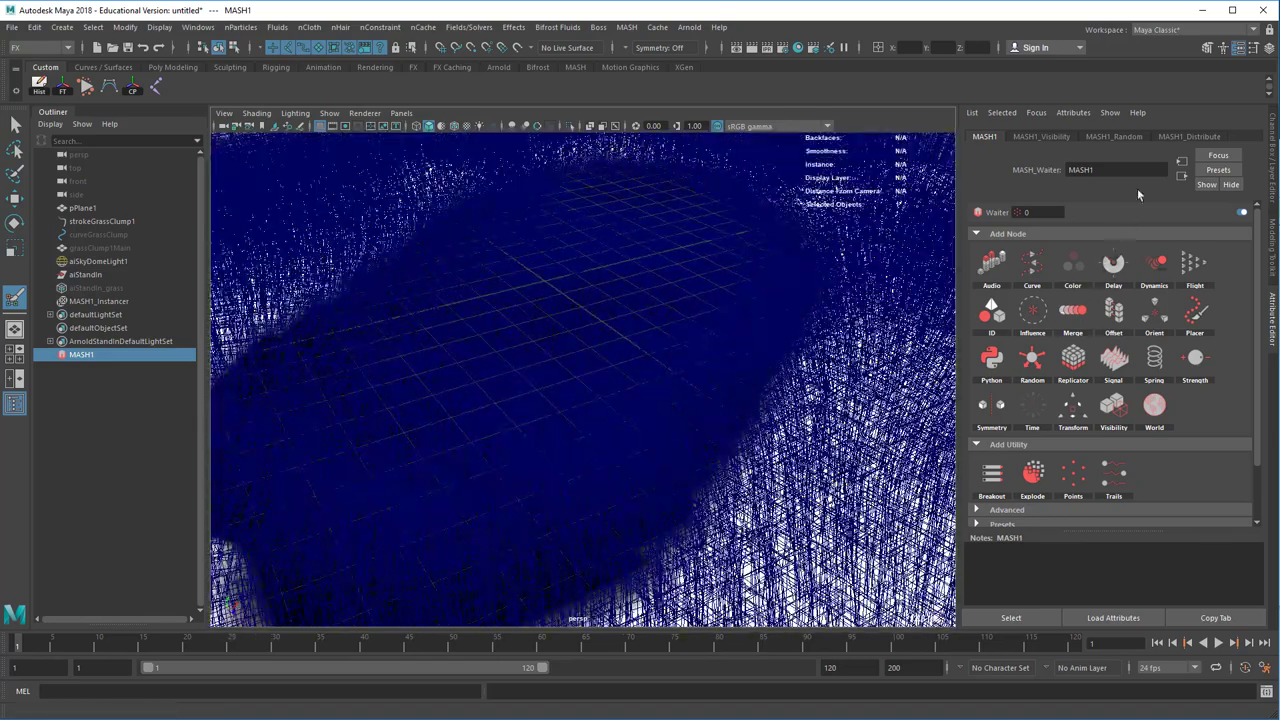
pyautogui.click(1162, 138)
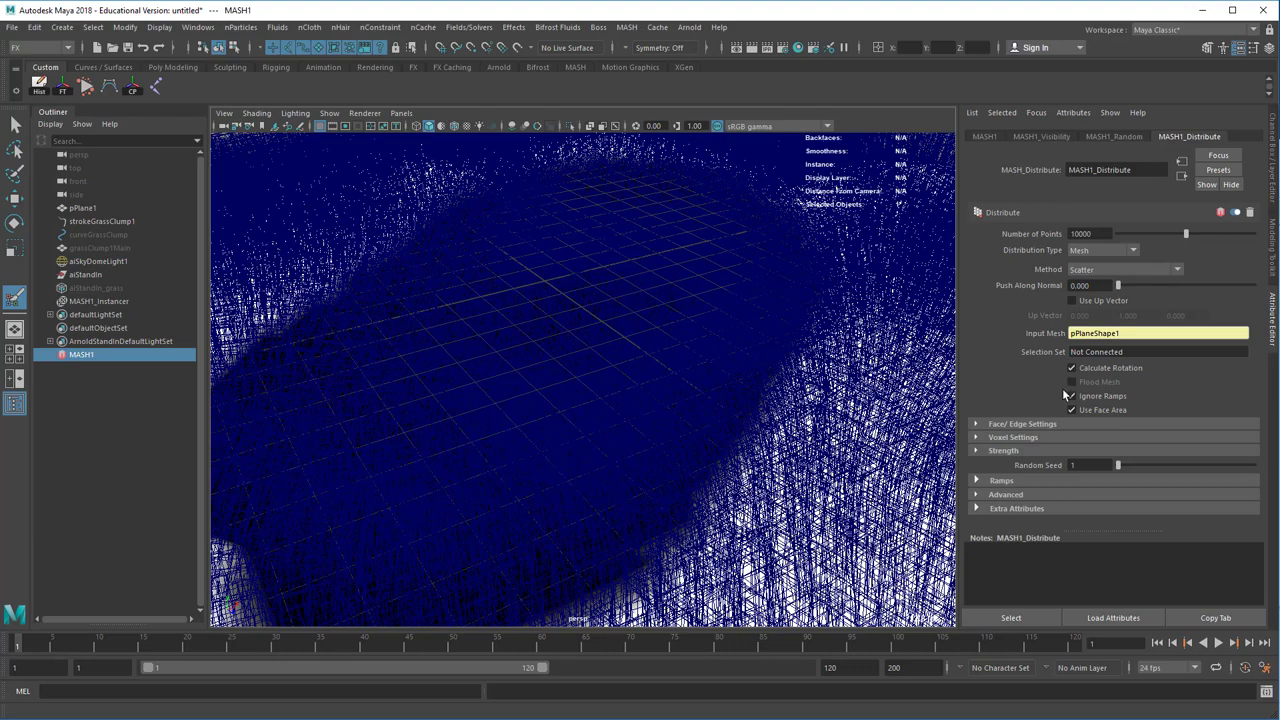
pyautogui.keyDown('alt'); pyautogui.moveTo(900, 300); pyautogui.dragTo(645, 255); pyautogui.keyUp('alt')
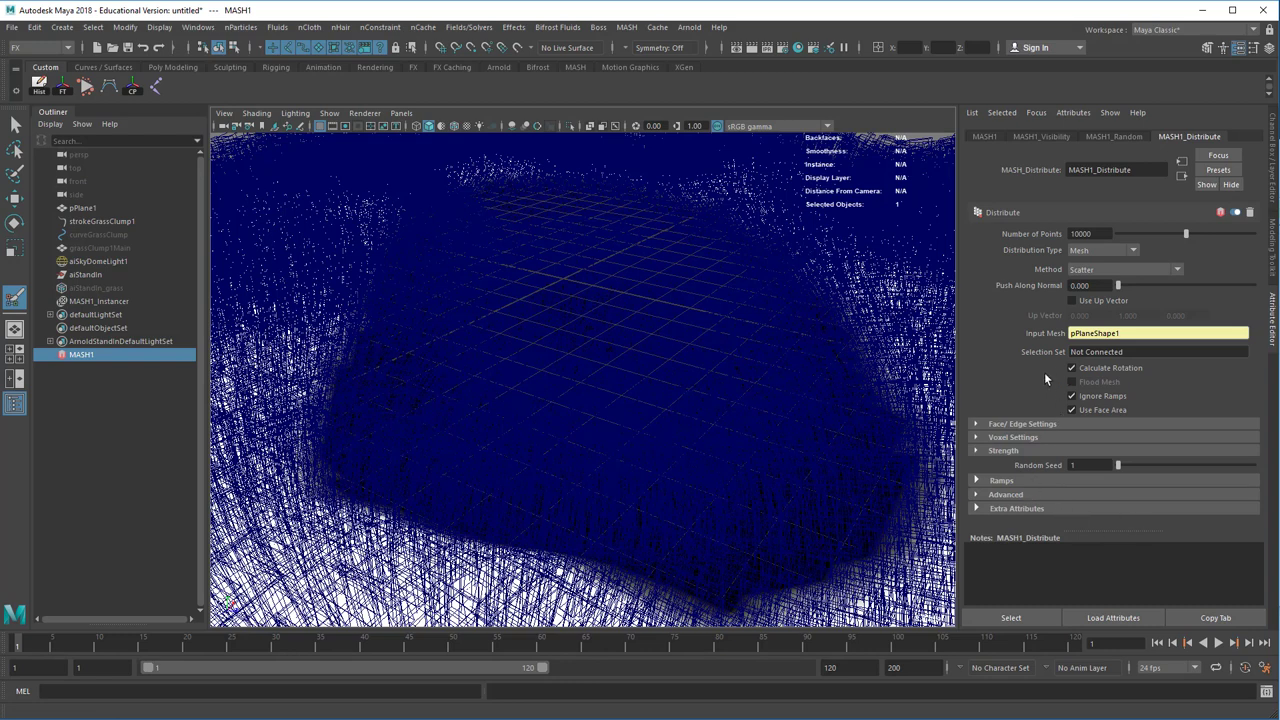
pyautogui.click(1045, 137)
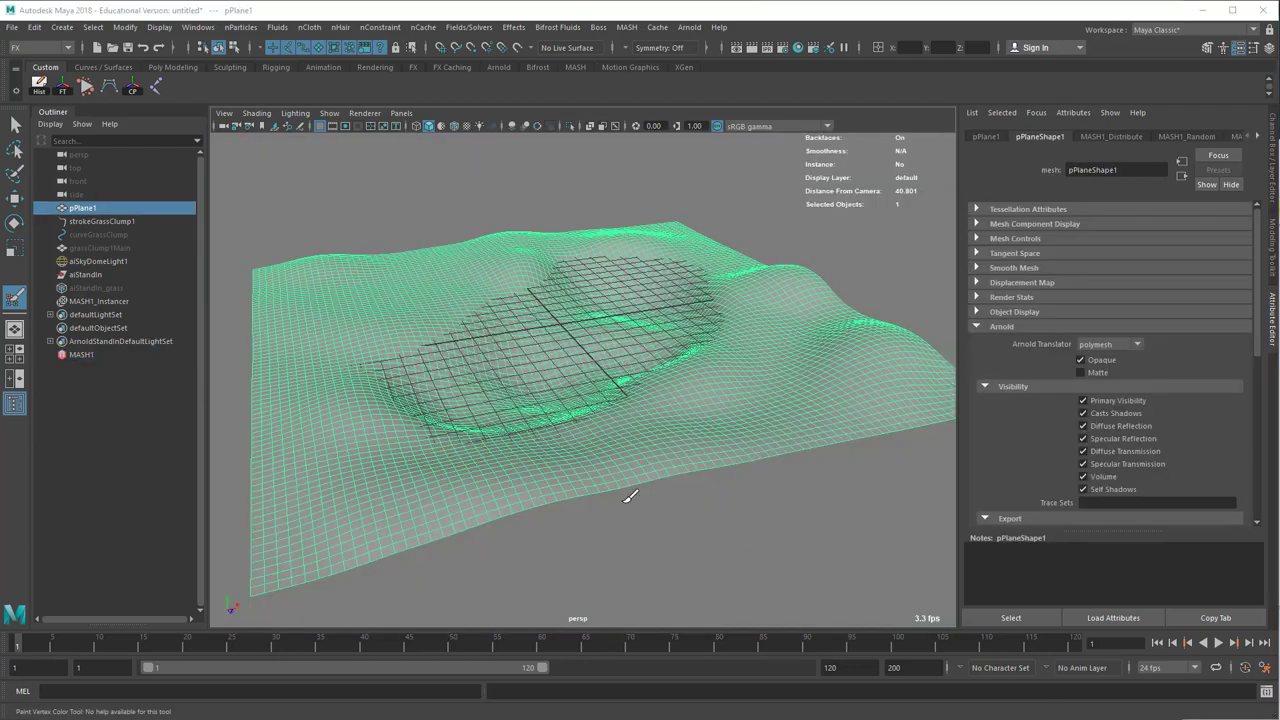
pyautogui.moveTo(543, 449)
pyautogui.keyDown('alt'); pyautogui.mouseDown()
pyautogui.moveTo(469, 441)
pyautogui.moveTo(563, 449)
pyautogui.moveTo(489, 474)
pyautogui.moveTo(568, 466)
pyautogui.moveTo(571, 420)
pyautogui.moveTo(657, 429)
pyautogui.moveTo(640, 448)
pyautogui.mouseUp(); pyautogui.keyUp('alt')
# - Turn off wireframe-on-shaded and start the 3D Paint Tool on pPlane1, showing its File Textures options
pyautogui.click(317, 130)
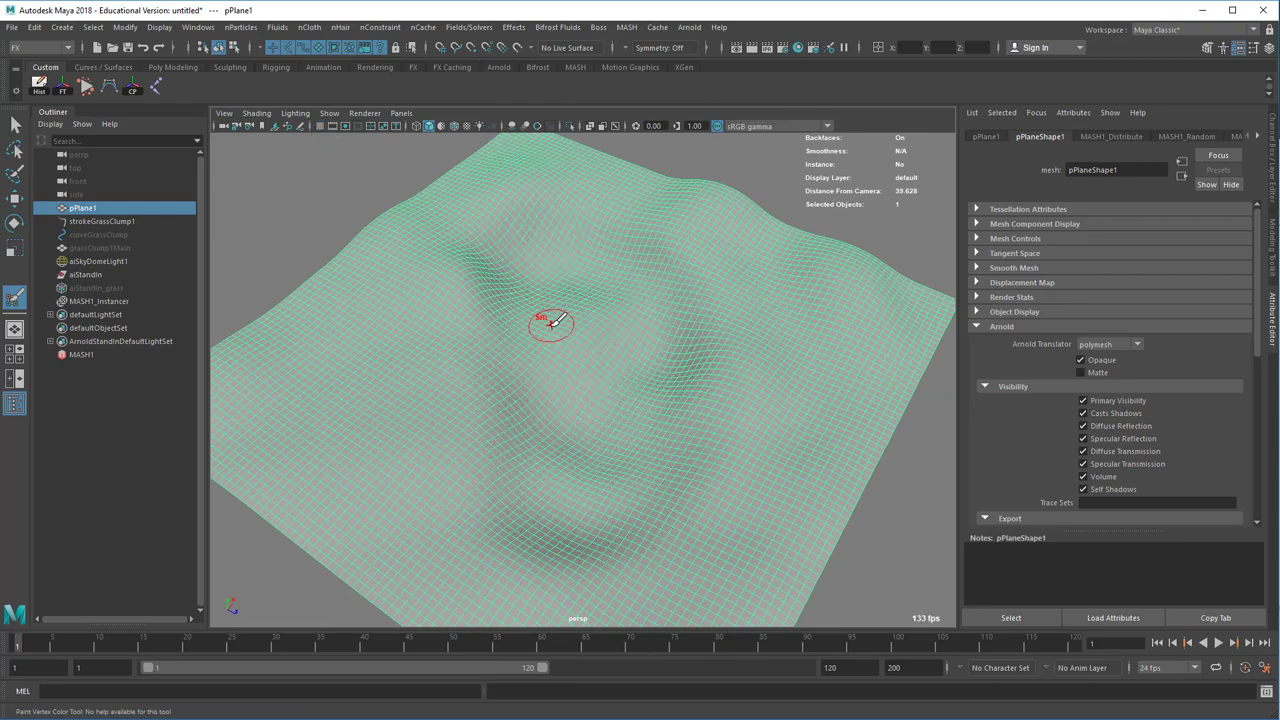
pyautogui.keyDown('alt'); pyautogui.moveTo(543, 320); pyautogui.dragTo(575, 320); pyautogui.keyUp('alt')
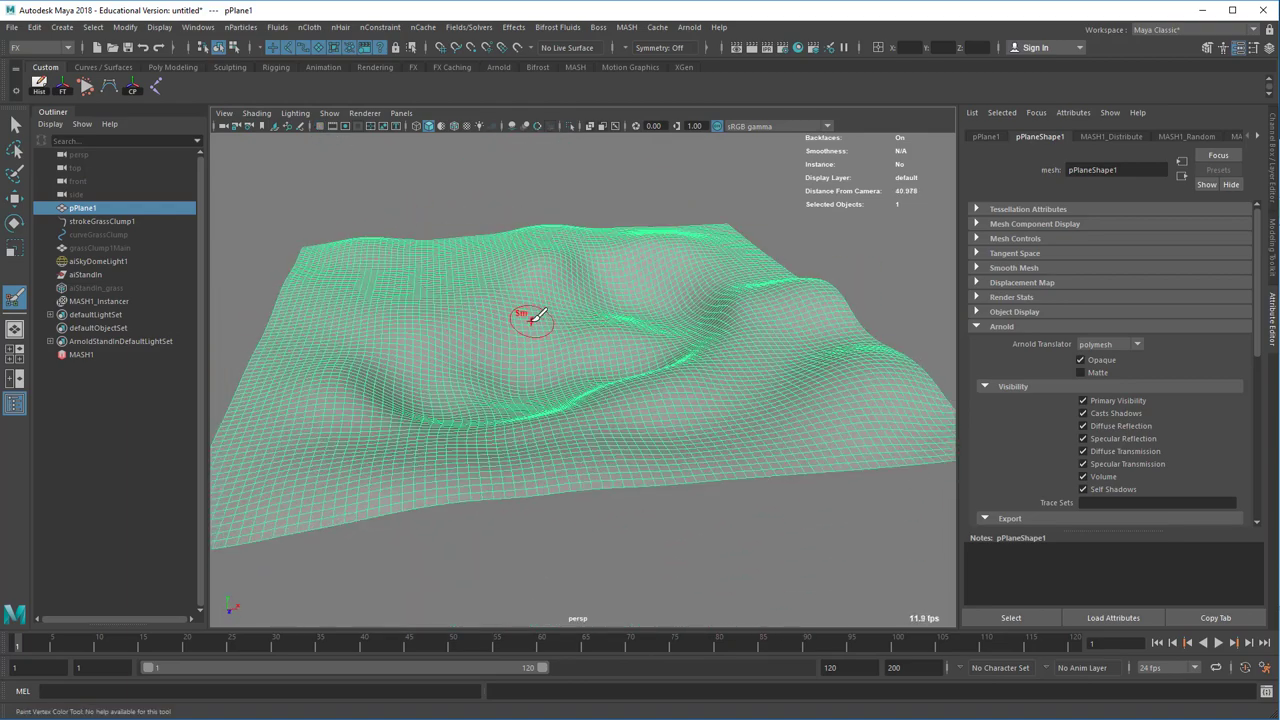
pyautogui.rightClick(472, 303)
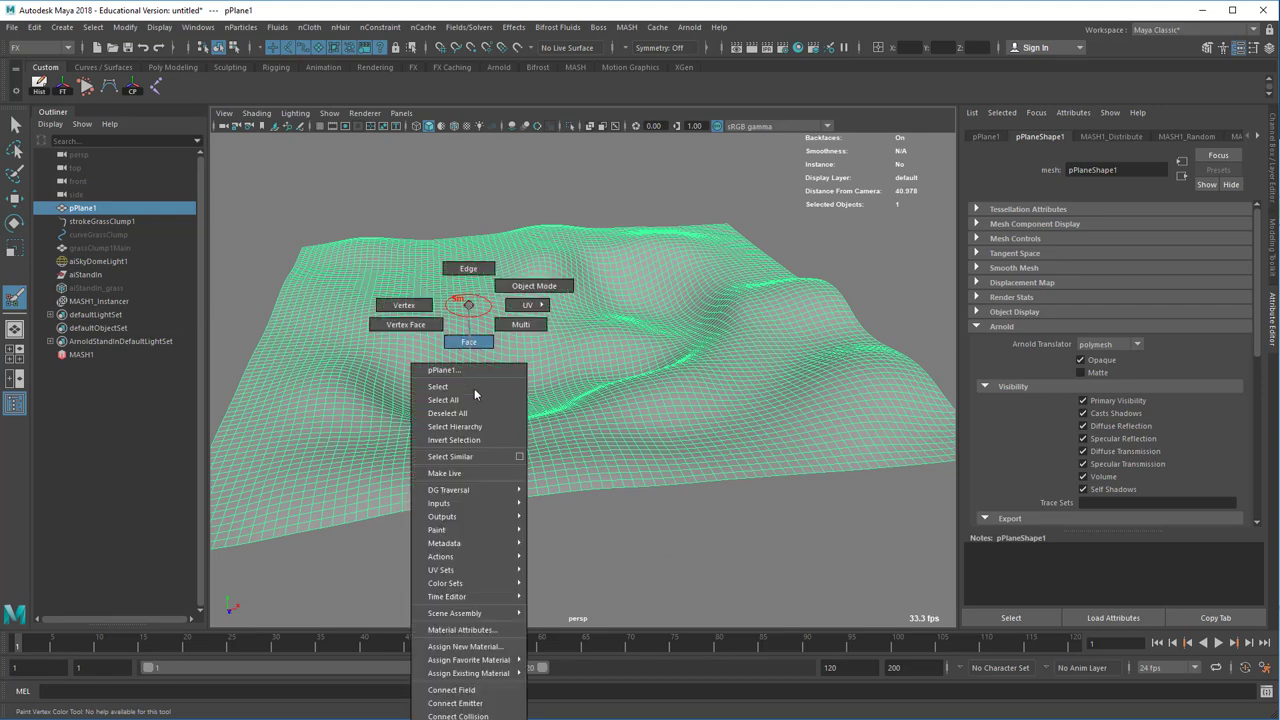
pyautogui.moveTo(464, 529)
pyautogui.click(566, 544)
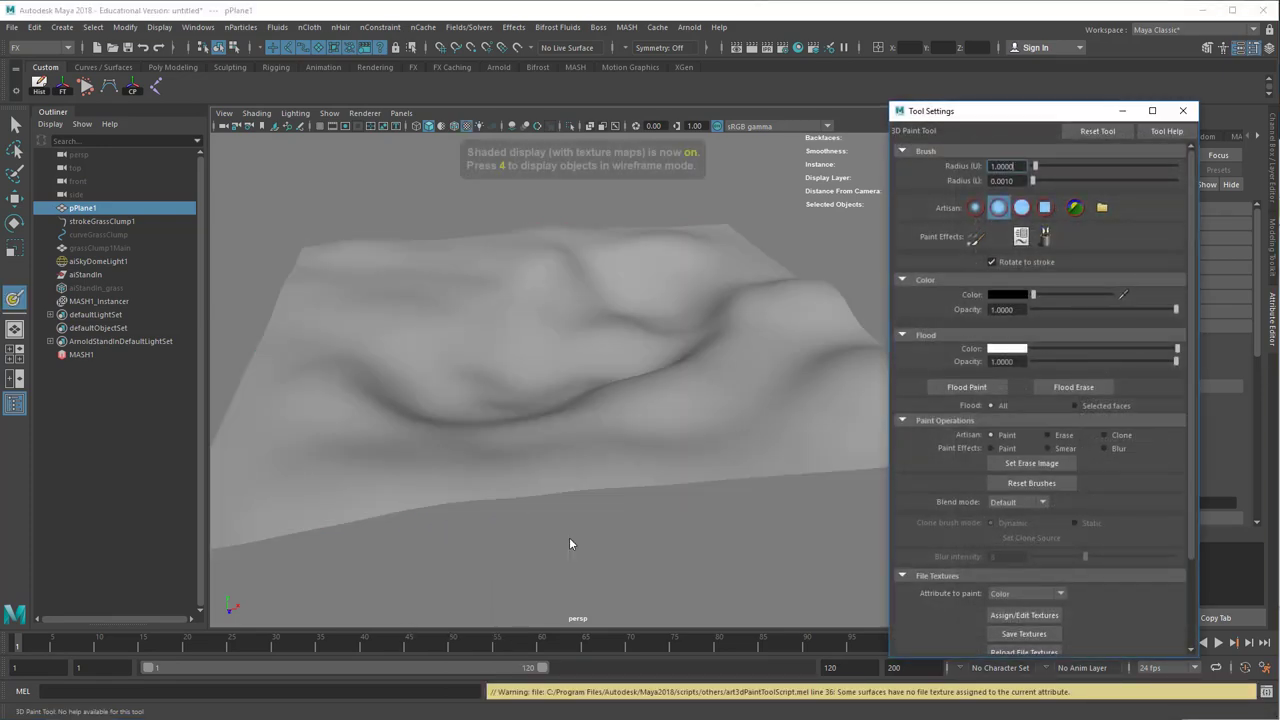
pyautogui.moveTo(1020, 120); pyautogui.dragTo(727, 106)
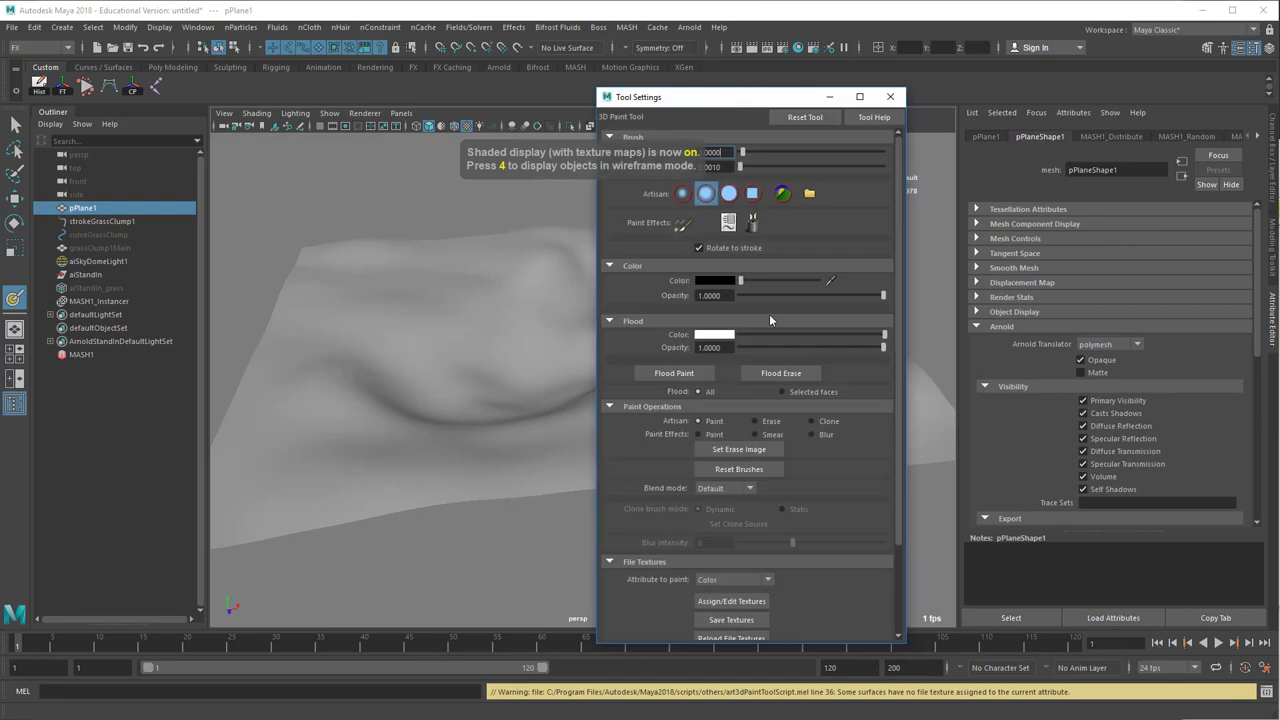
pyautogui.scroll(-3, 820, 486)
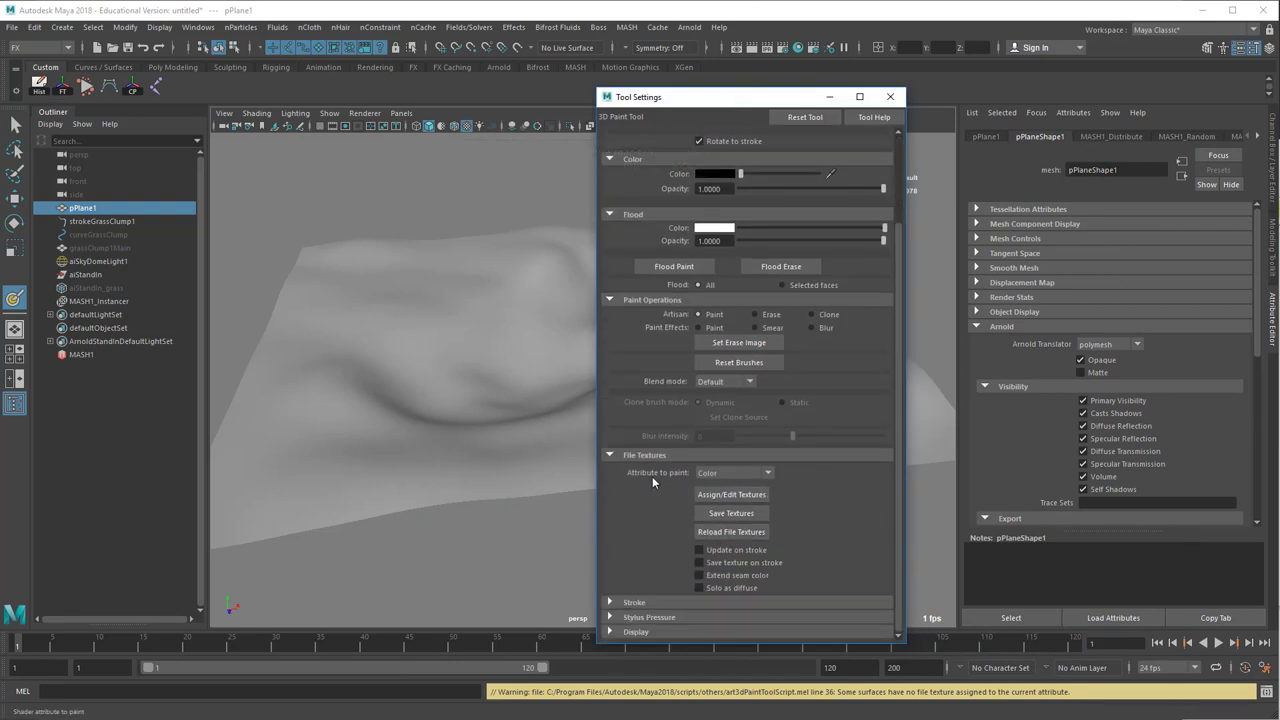
# - Save the scene as ground_grass.ma and switch the viewport to textured shading
pyautogui.click(34, 27)
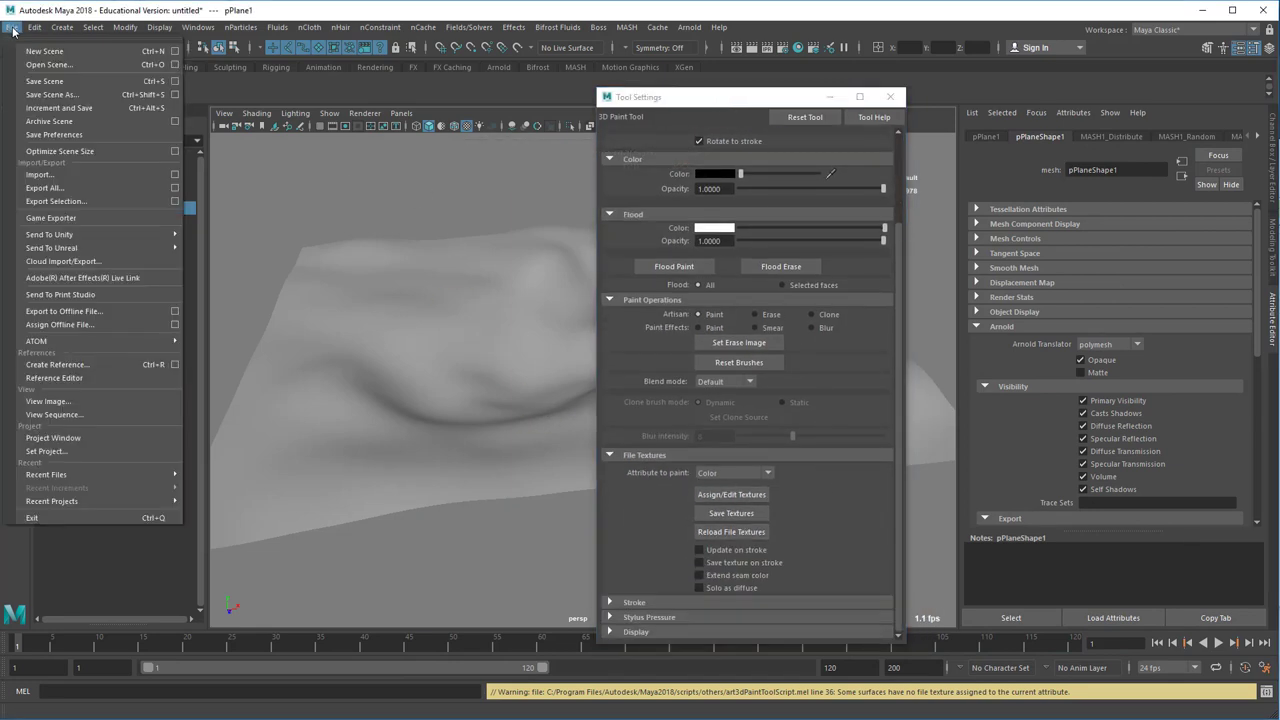
pyautogui.click(12, 27)
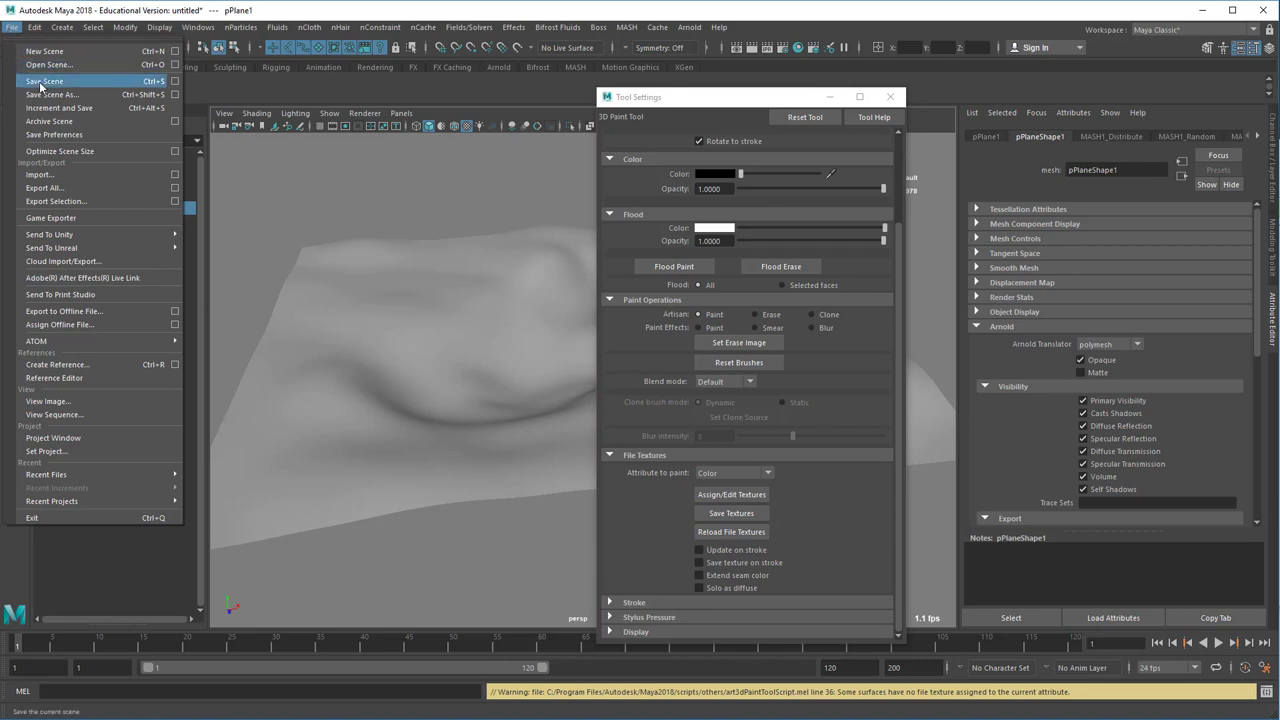
pyautogui.click(40, 84)
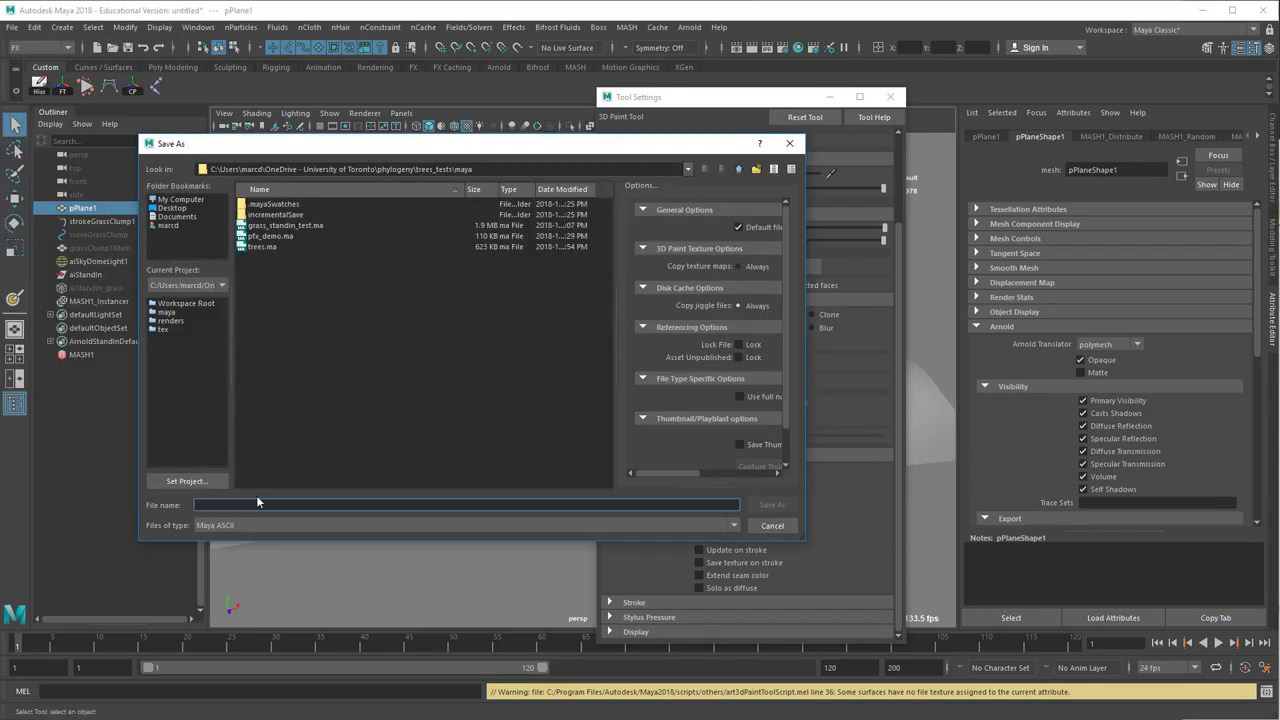
pyautogui.write('ground_grass')
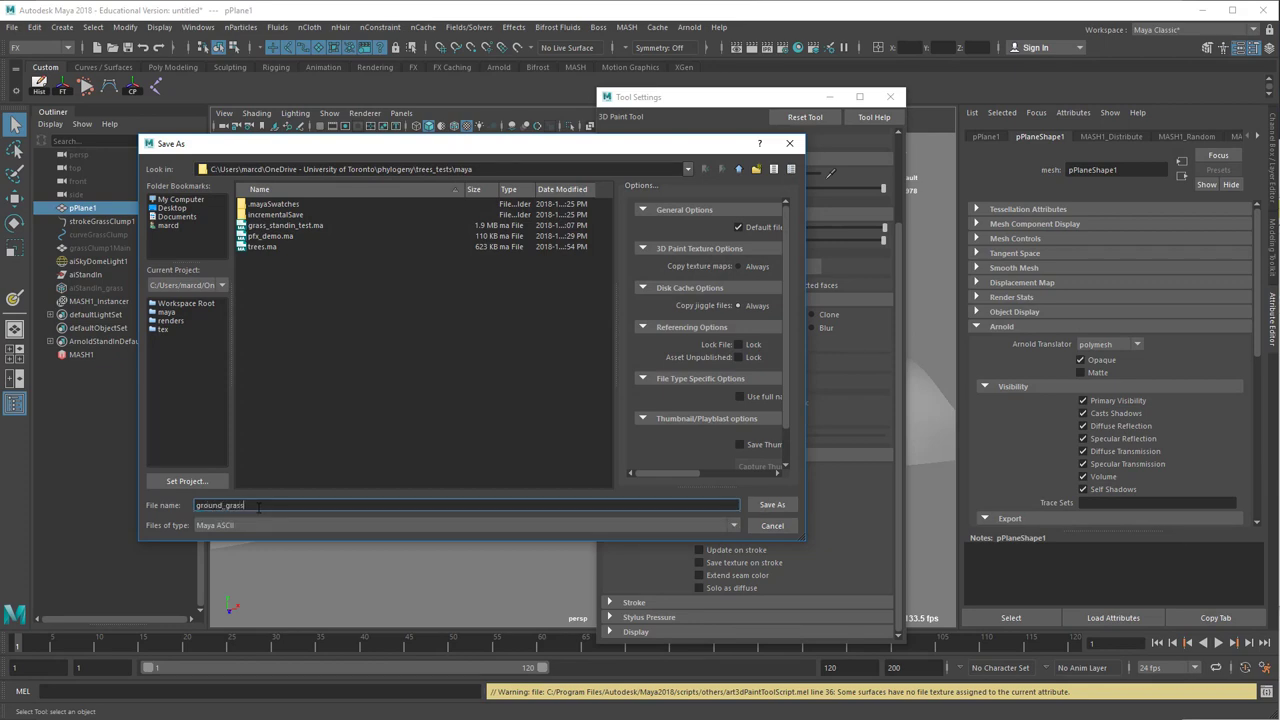
pyautogui.press('Return')
pyautogui.press('6')
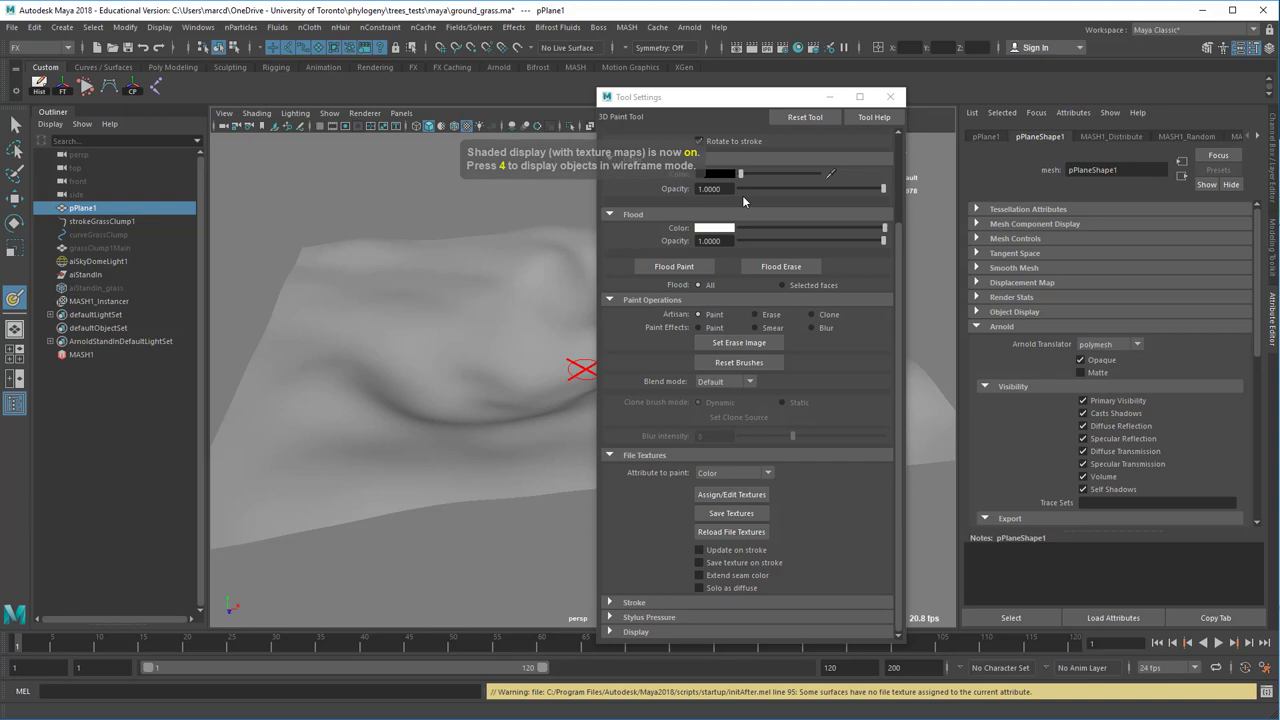
pyautogui.moveTo(702, 103); pyautogui.dragTo(760, 89)
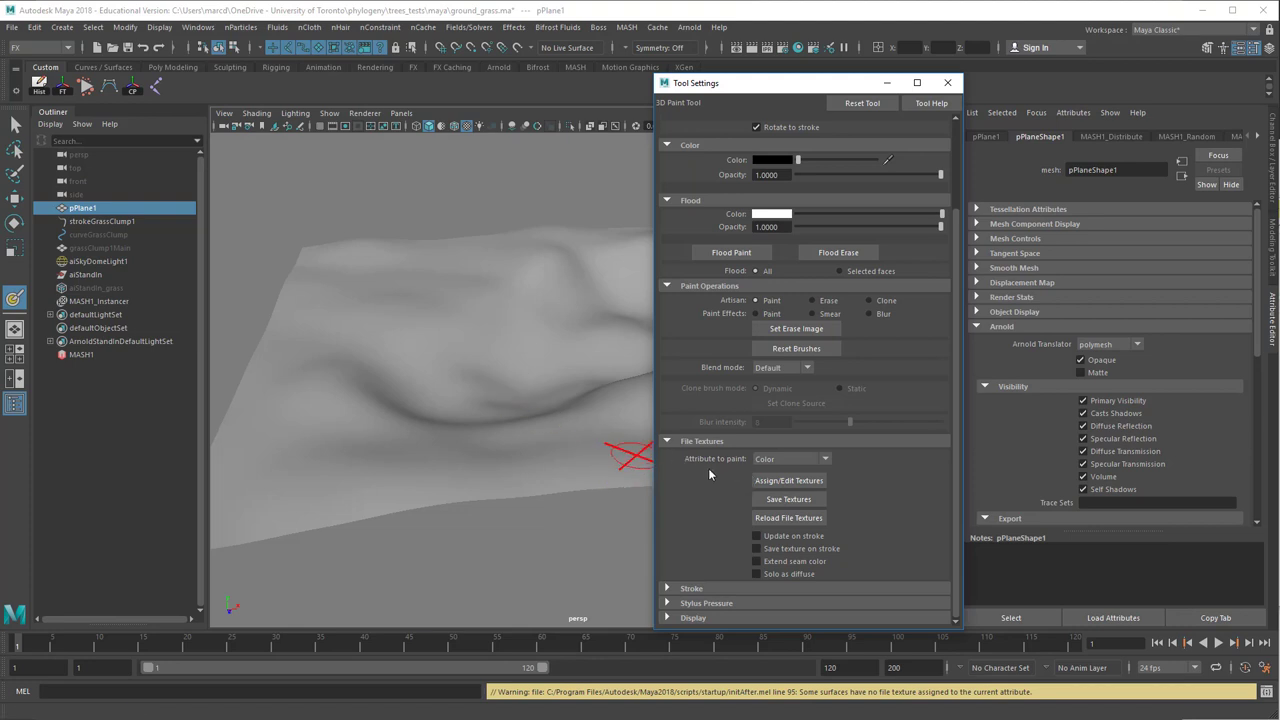
# - Assign a 1024 × 1024 Tiff file texture to the plane's Color attribute
pyautogui.click(790, 481)
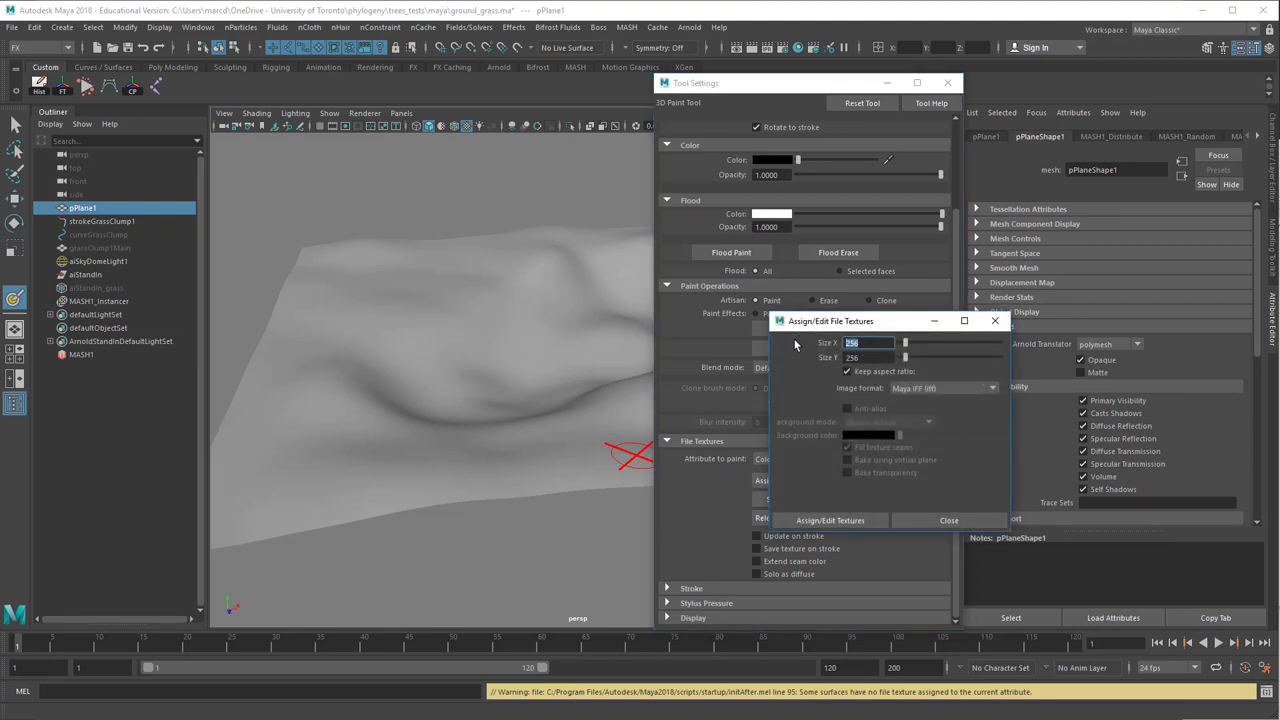
pyautogui.write('1024')
pyautogui.press('Tab')
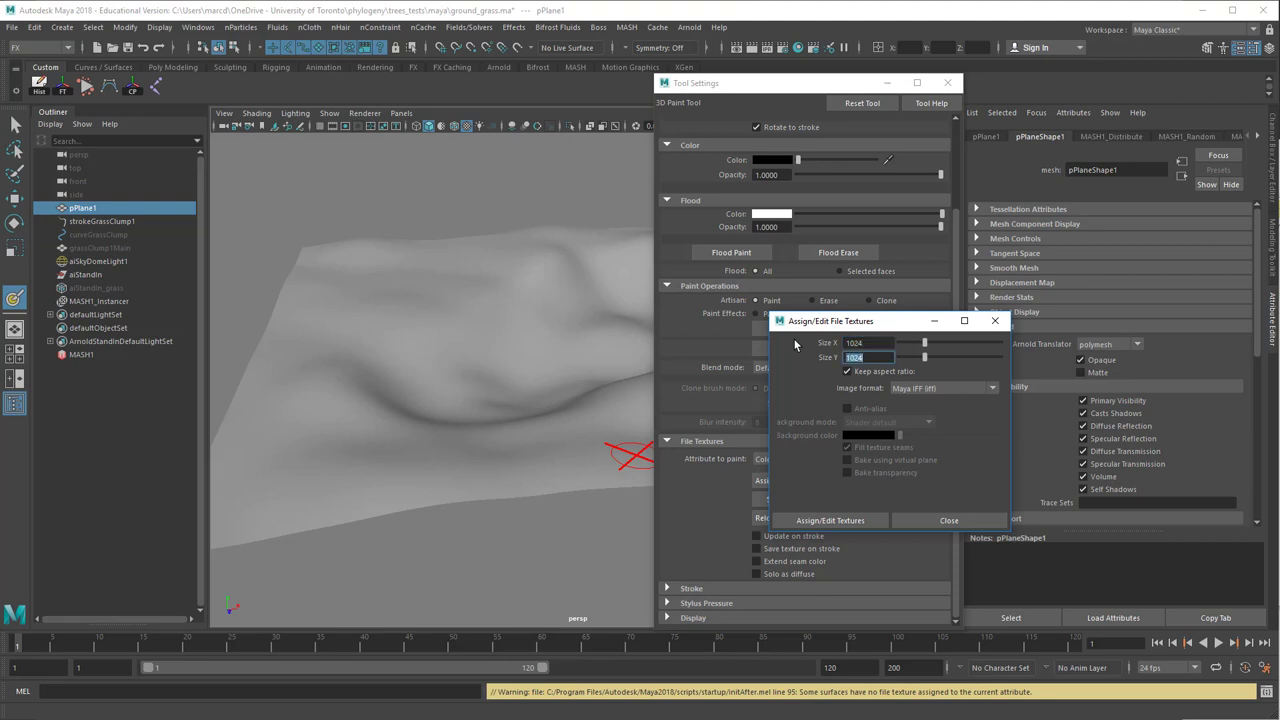
pyautogui.click(927, 391)
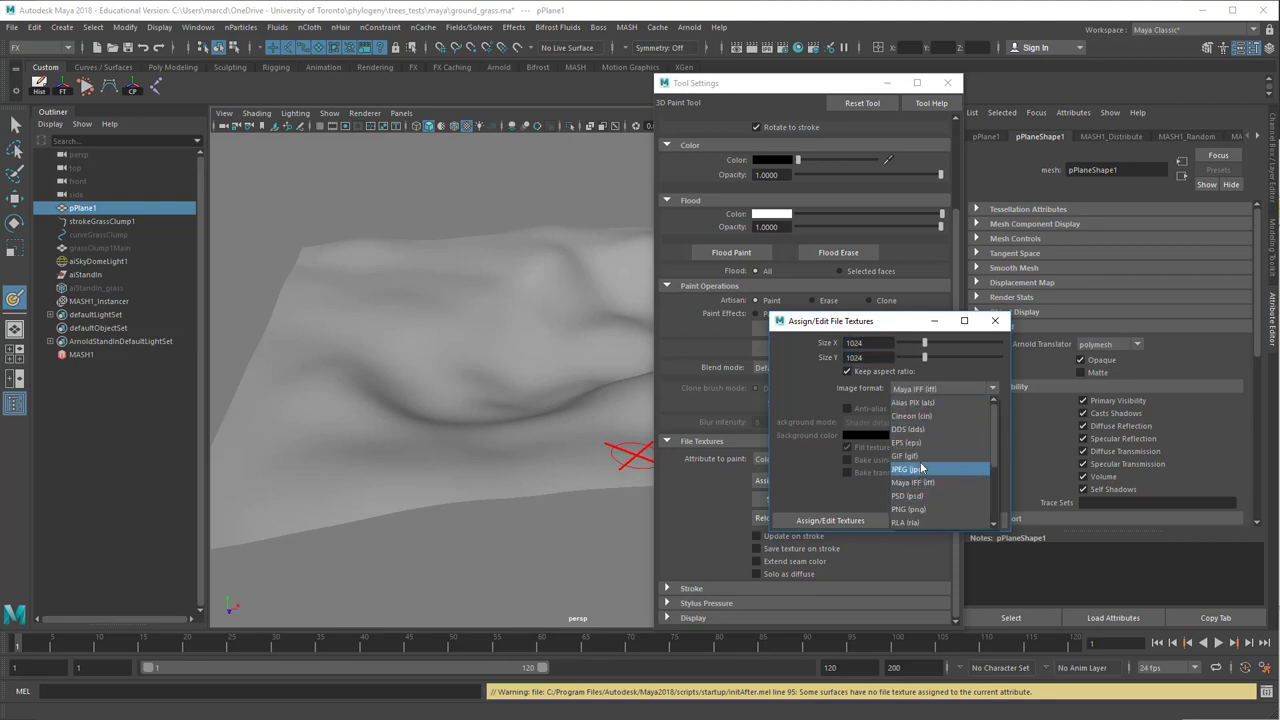
pyautogui.scroll(-3, 923, 470)
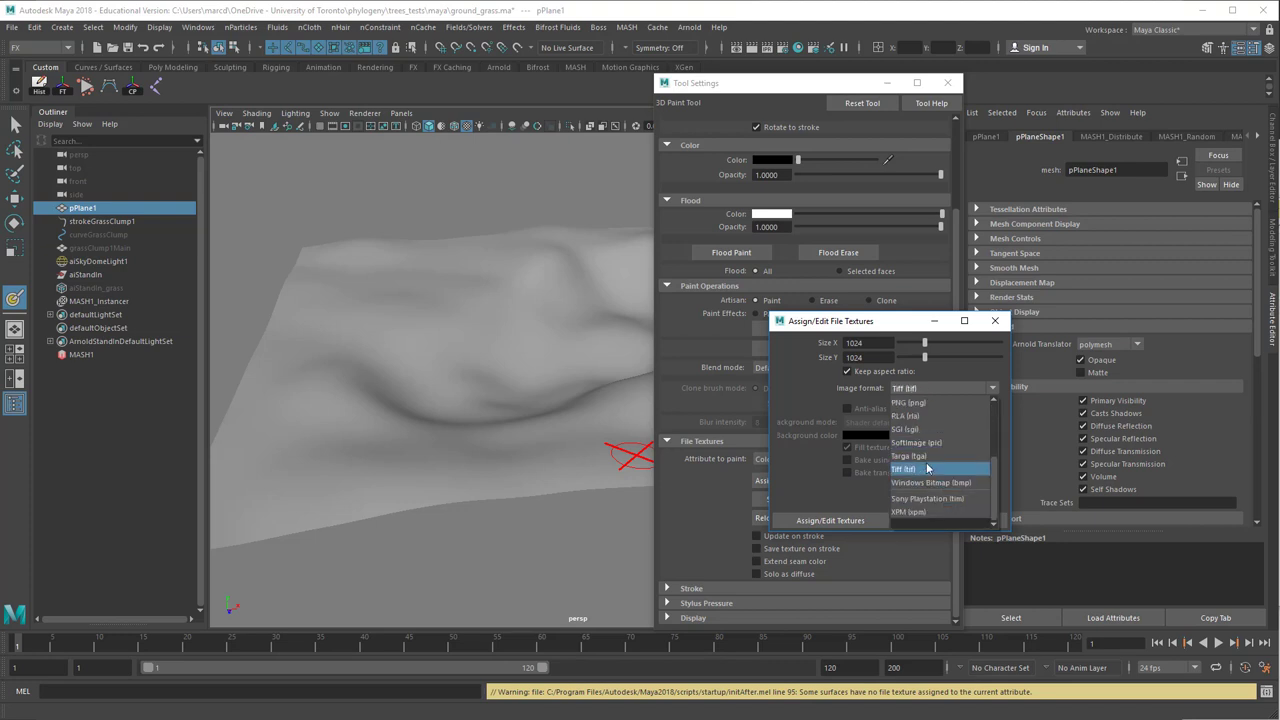
pyautogui.click(927, 468)
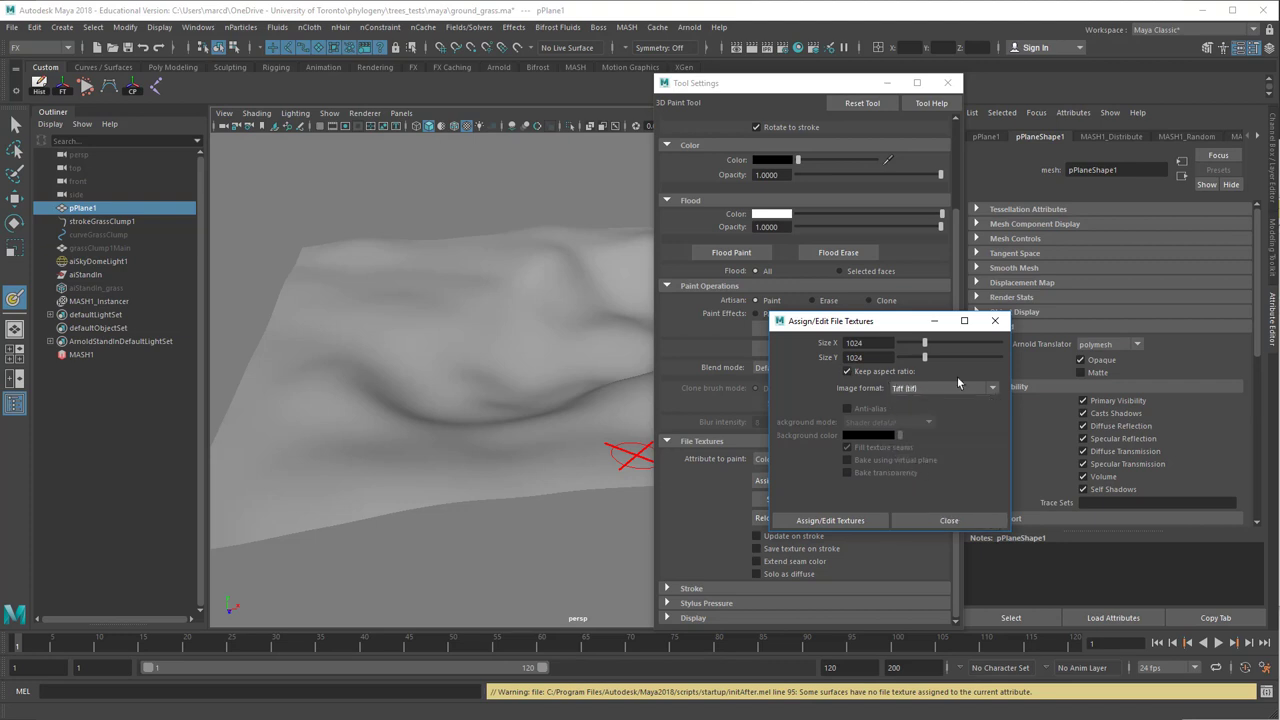
pyautogui.click(856, 522)
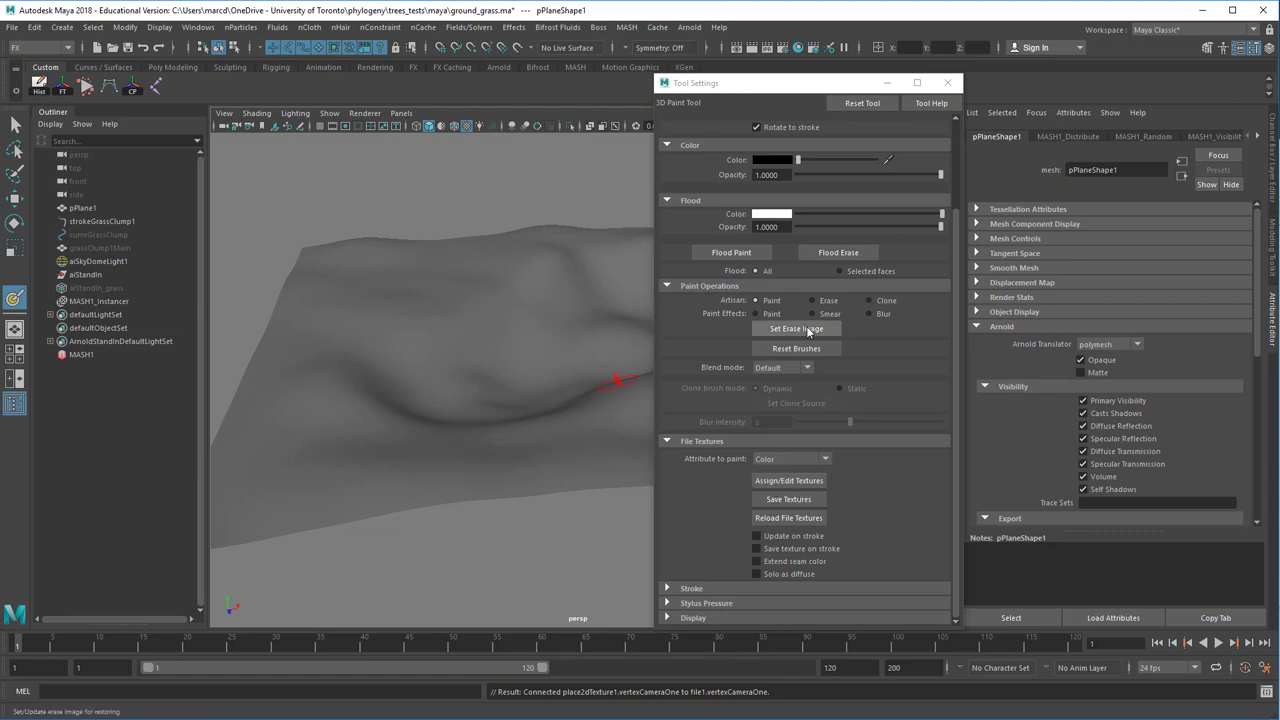
# - Flood the plane texture white, then paint a curving black patch on the plane
pyautogui.click(742, 253)
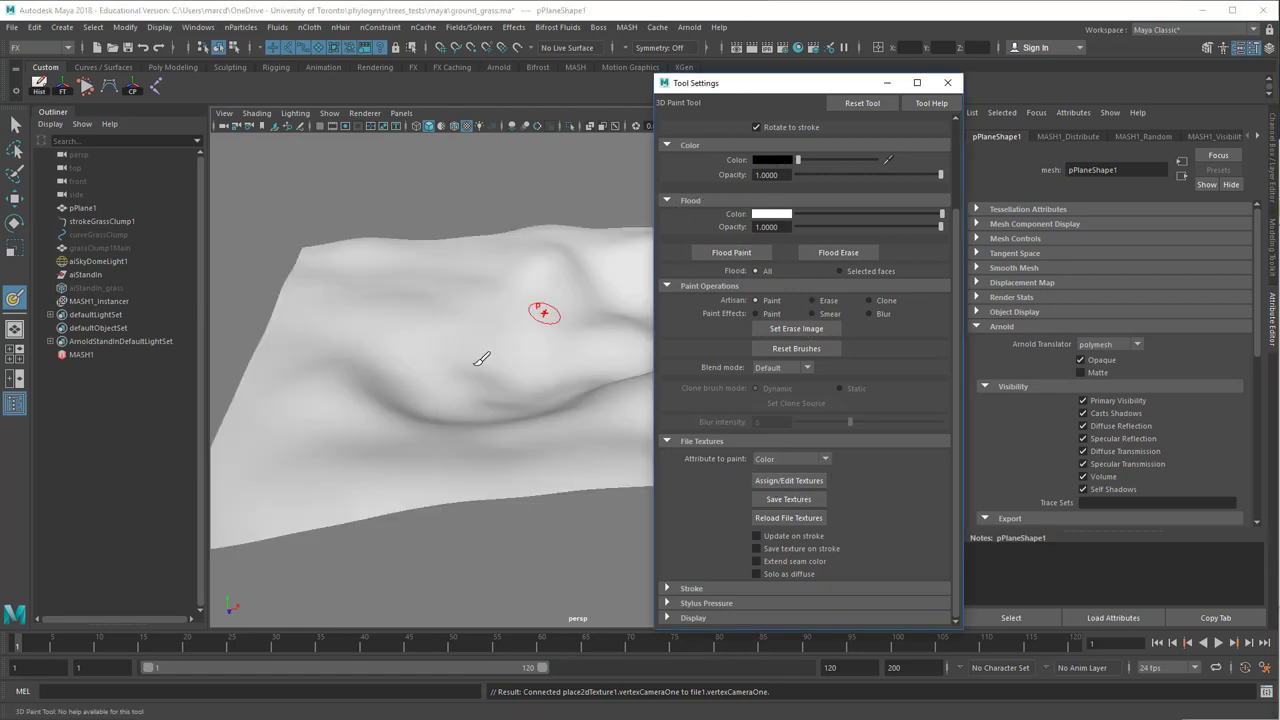
pyautogui.moveTo(490, 382)
pyautogui.mouseDown()
pyautogui.moveTo(463, 405)
pyautogui.moveTo(502, 386)
pyautogui.moveTo(485, 360)
pyautogui.moveTo(497, 391)
pyautogui.mouseUp()
pyautogui.moveTo(545, 340); pyautogui.dragTo(486, 423)
pyautogui.moveTo(505, 345)
pyautogui.mouseDown()
pyautogui.moveTo(455, 415)
pyautogui.moveTo(425, 402)
pyautogui.moveTo(530, 245)
pyautogui.mouseUp()
pyautogui.moveTo(822, 87); pyautogui.dragTo(1060, 89)
pyautogui.moveTo(620, 233)
pyautogui.mouseDown()
pyautogui.moveTo(533, 254)
pyautogui.moveTo(570, 275)
pyautogui.moveTo(500, 370)
pyautogui.moveTo(490, 468)
pyautogui.moveTo(545, 500)
pyautogui.moveTo(615, 440)
pyautogui.moveTo(688, 338)
pyautogui.moveTo(668, 383)
pyautogui.moveTo(538, 428)
pyautogui.moveTo(607, 397)
pyautogui.moveTo(682, 290)
pyautogui.moveTo(671, 249)
pyautogui.moveTo(591, 223)
pyautogui.moveTo(606, 258)
pyautogui.moveTo(543, 383)
pyautogui.moveTo(622, 286)
pyautogui.moveTo(383, 437)
pyautogui.moveTo(423, 523)
pyautogui.moveTo(592, 470)
pyautogui.moveTo(592, 405)
pyautogui.moveTo(403, 490)
pyautogui.moveTo(548, 370)
pyautogui.mouseUp()
pyautogui.moveTo(454, 382)
pyautogui.mouseDown()
pyautogui.moveTo(482, 313)
pyautogui.moveTo(576, 241)
pyautogui.moveTo(556, 242)
pyautogui.moveTo(543, 285)
pyautogui.moveTo(620, 260)
pyautogui.moveTo(648, 280)
pyautogui.moveTo(662, 343)
pyautogui.moveTo(669, 257)
pyautogui.mouseUp()
pyautogui.moveTo(597, 372)
pyautogui.keyDown('alt'); pyautogui.mouseDown()
pyautogui.moveTo(700, 363)
pyautogui.moveTo(640, 330)
pyautogui.mouseUp(); pyautogui.keyUp('alt')
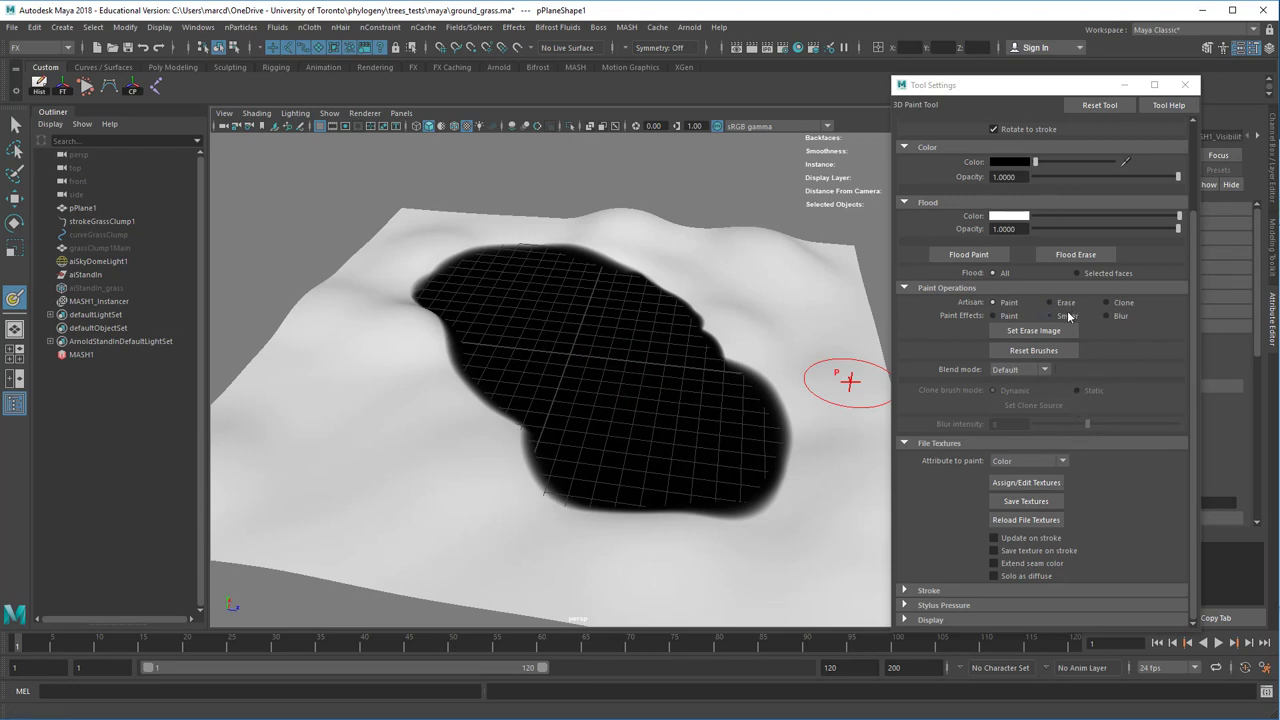
# - Blur the patch's edges and save the texture as pPlaneShape1_color.tif
pyautogui.click(1112, 315)
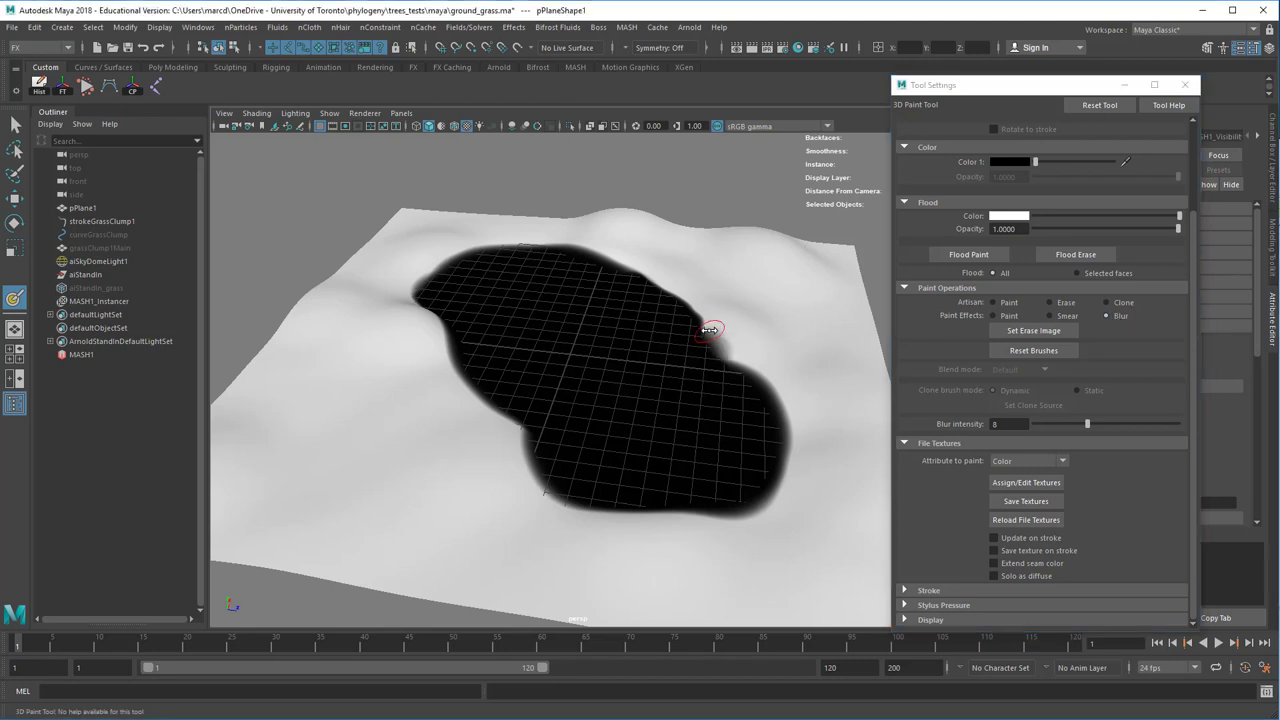
pyautogui.moveTo(708, 330)
pyautogui.mouseDown()
pyautogui.moveTo(770, 376)
pyautogui.moveTo(798, 453)
pyautogui.moveTo(751, 514)
pyautogui.moveTo(609, 517)
pyautogui.moveTo(566, 495)
pyautogui.moveTo(517, 403)
pyautogui.moveTo(463, 363)
pyautogui.moveTo(432, 279)
pyautogui.moveTo(420, 282)
pyautogui.moveTo(491, 240)
pyautogui.moveTo(530, 245)
pyautogui.moveTo(540, 232)
pyautogui.moveTo(710, 305)
pyautogui.moveTo(689, 306)
pyautogui.moveTo(765, 350)
pyautogui.moveTo(780, 474)
pyautogui.moveTo(734, 503)
pyautogui.moveTo(603, 514)
pyautogui.moveTo(562, 502)
pyautogui.moveTo(520, 457)
pyautogui.moveTo(424, 282)
pyautogui.mouseUp()
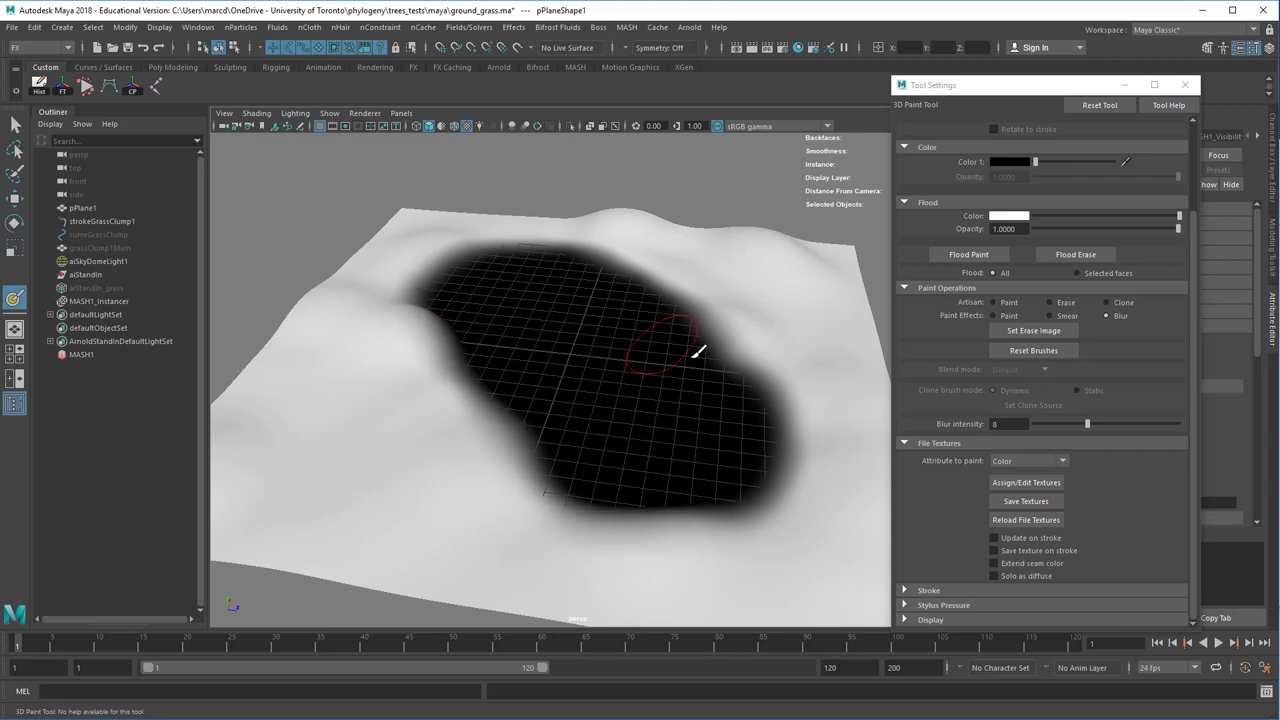
pyautogui.click(1026, 501)
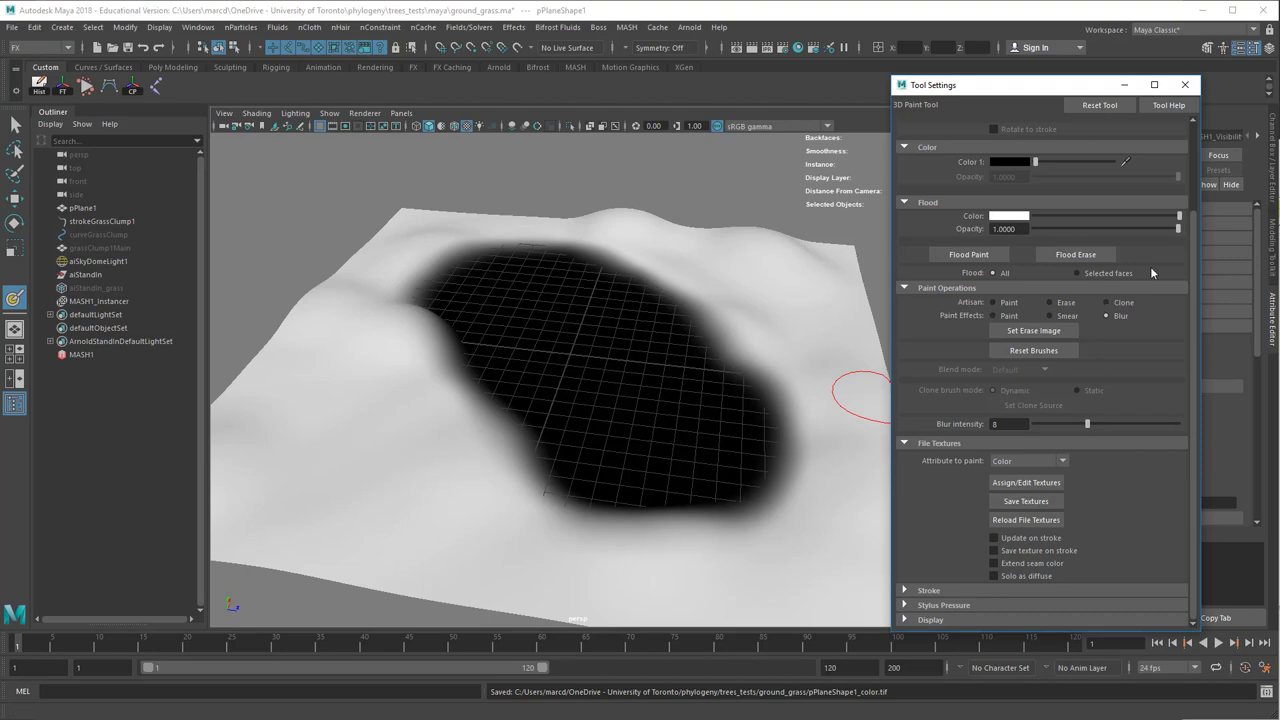
pyautogui.click(1185, 84)
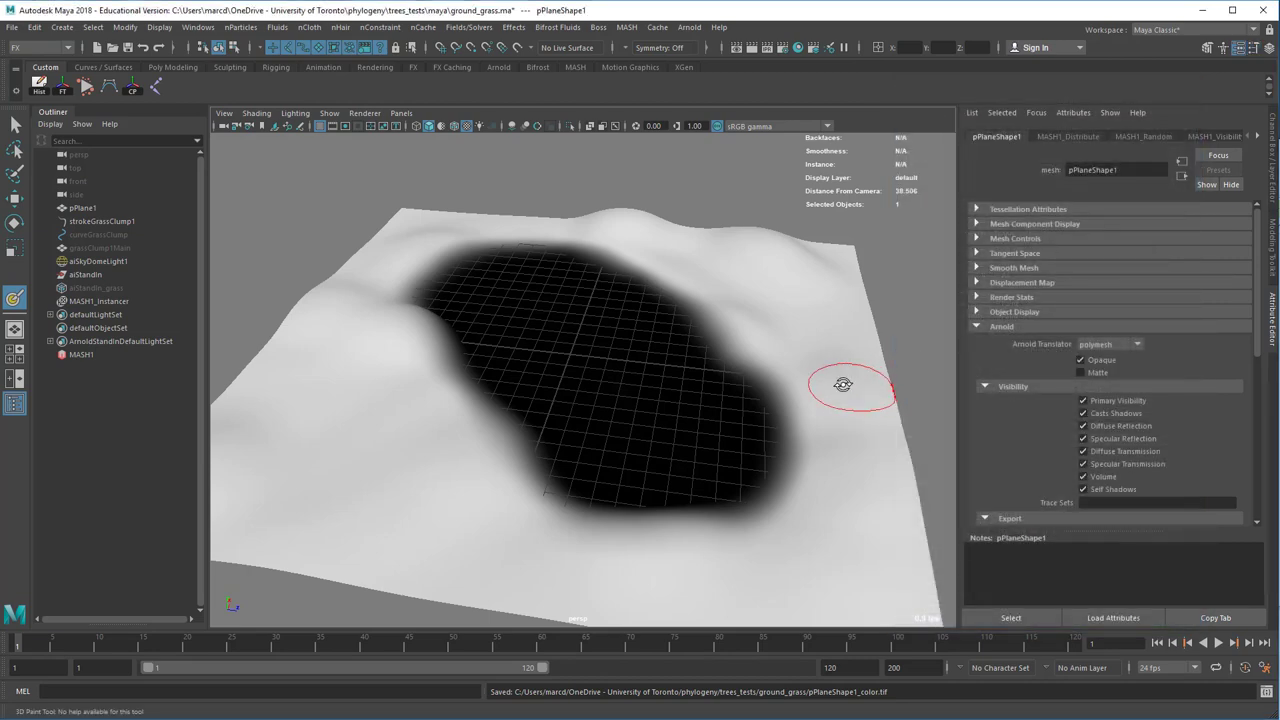
# - Put a new aiStandardSurface from Arnold > Shader on the plane, then select MASH1
pyautogui.keyDown('alt'); pyautogui.moveTo(846, 380); pyautogui.dragTo(782, 388); pyautogui.keyUp('alt')
pyautogui.press('q')
pyautogui.rightClick(776, 392)
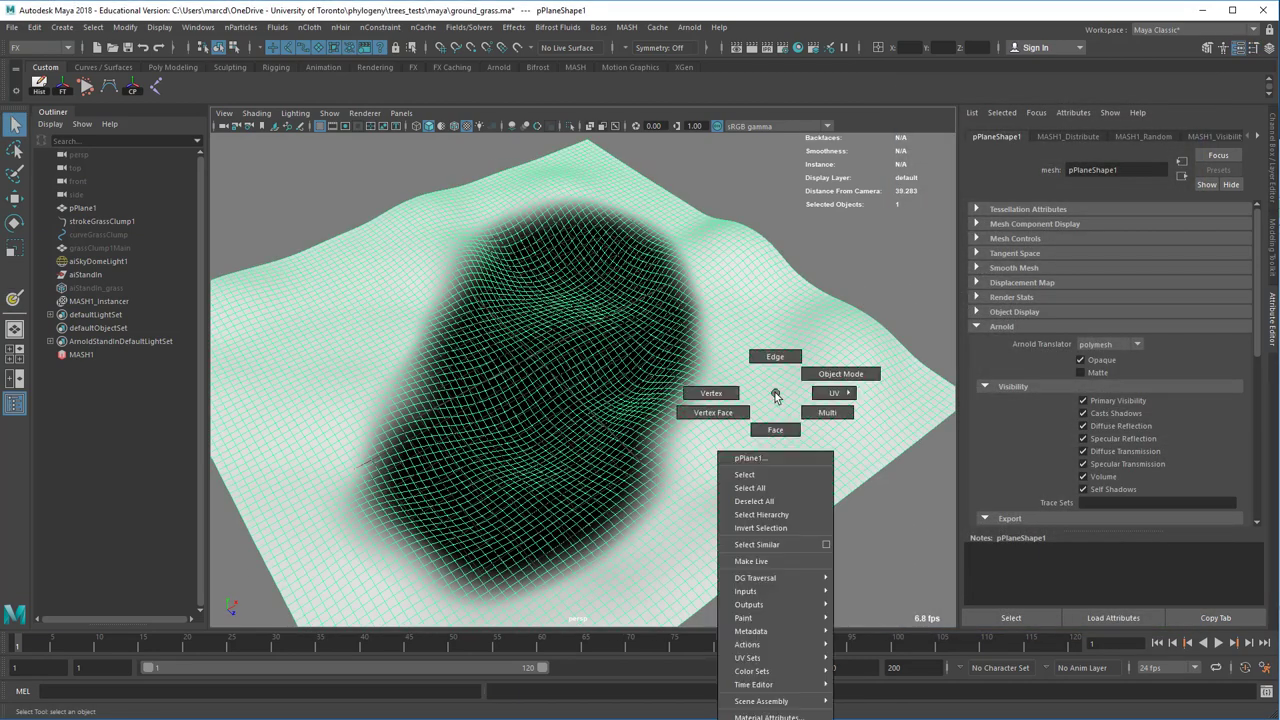
pyautogui.click(766, 717)
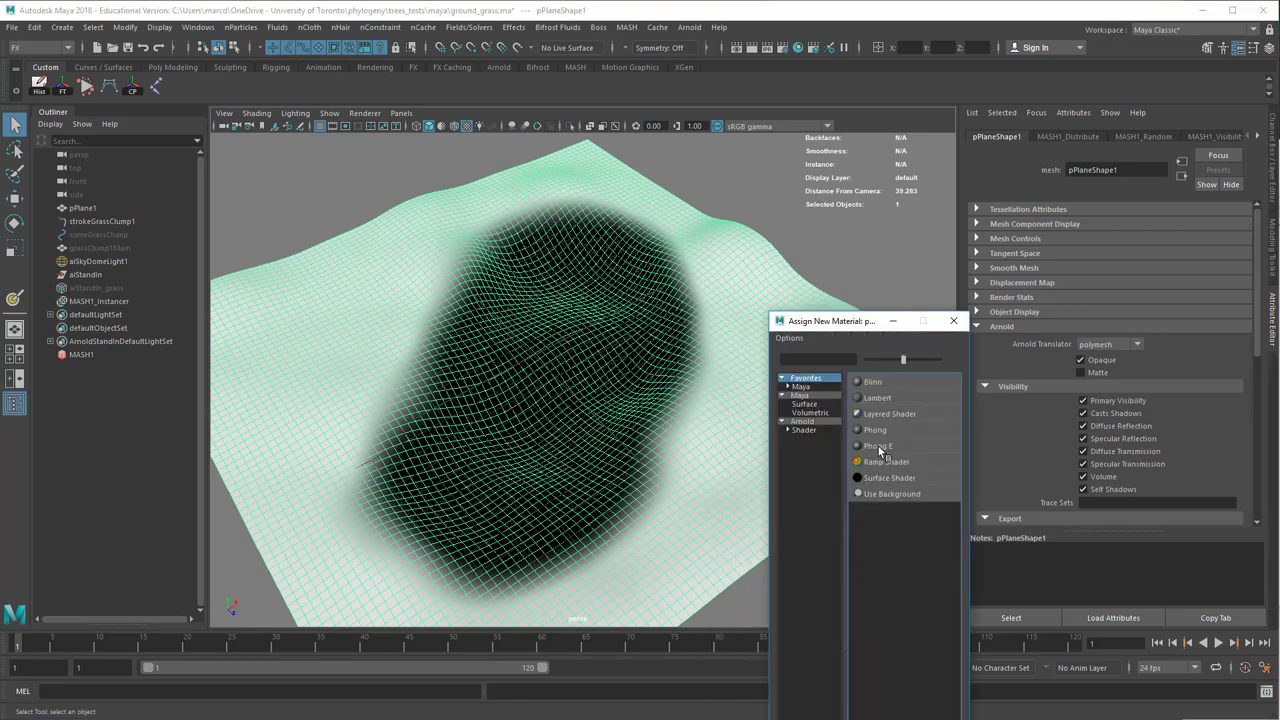
pyautogui.click(803, 430)
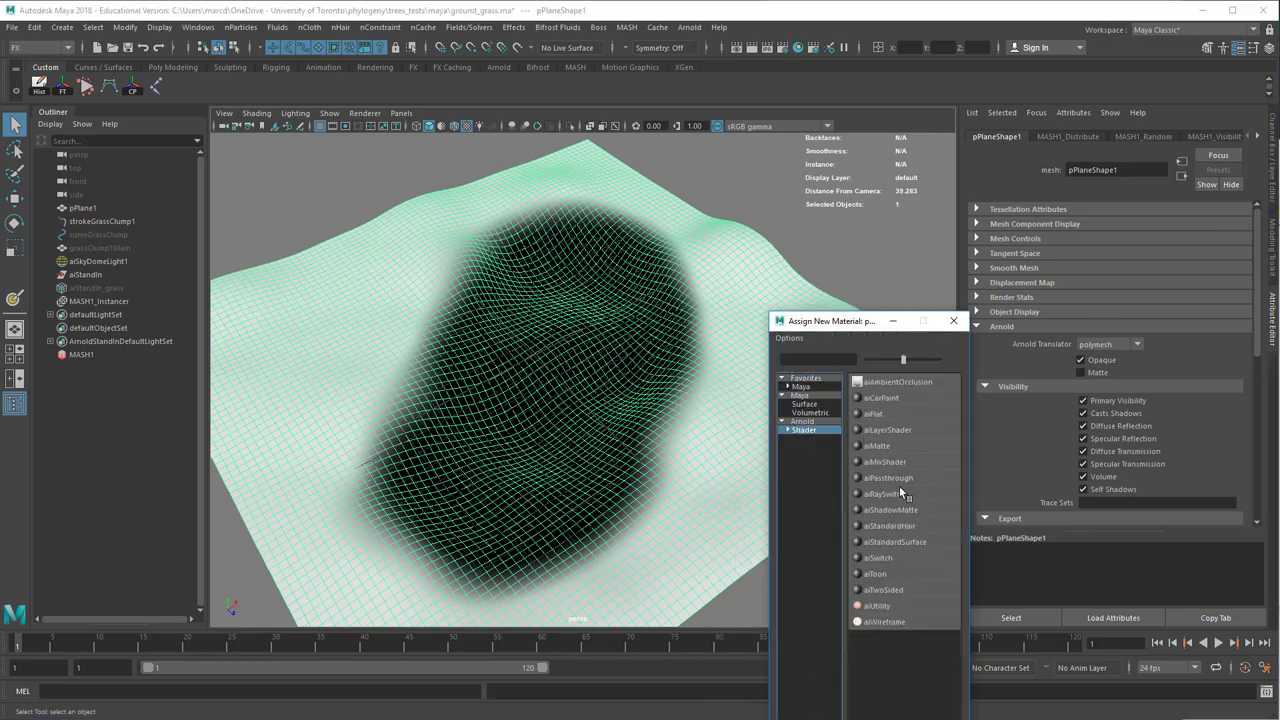
pyautogui.click(905, 541)
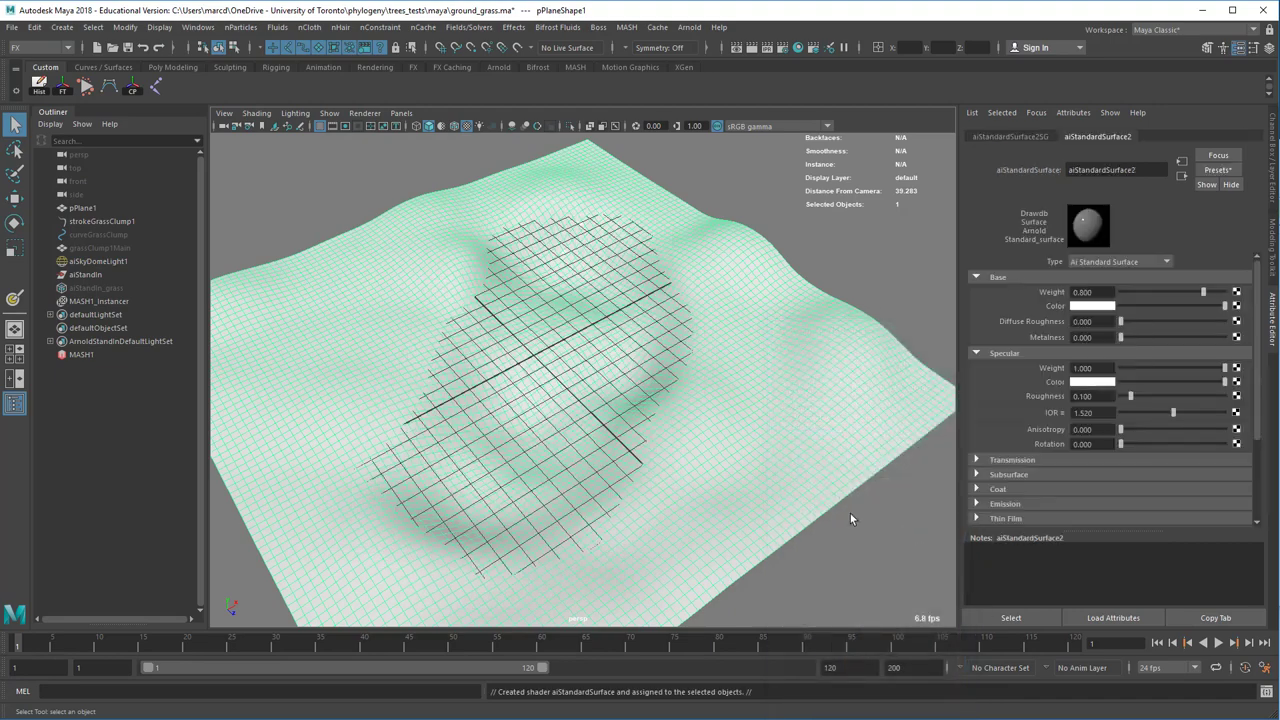
pyautogui.keyDown('alt'); pyautogui.moveTo(850, 513); pyautogui.dragTo(595, 305); pyautogui.keyUp('alt')
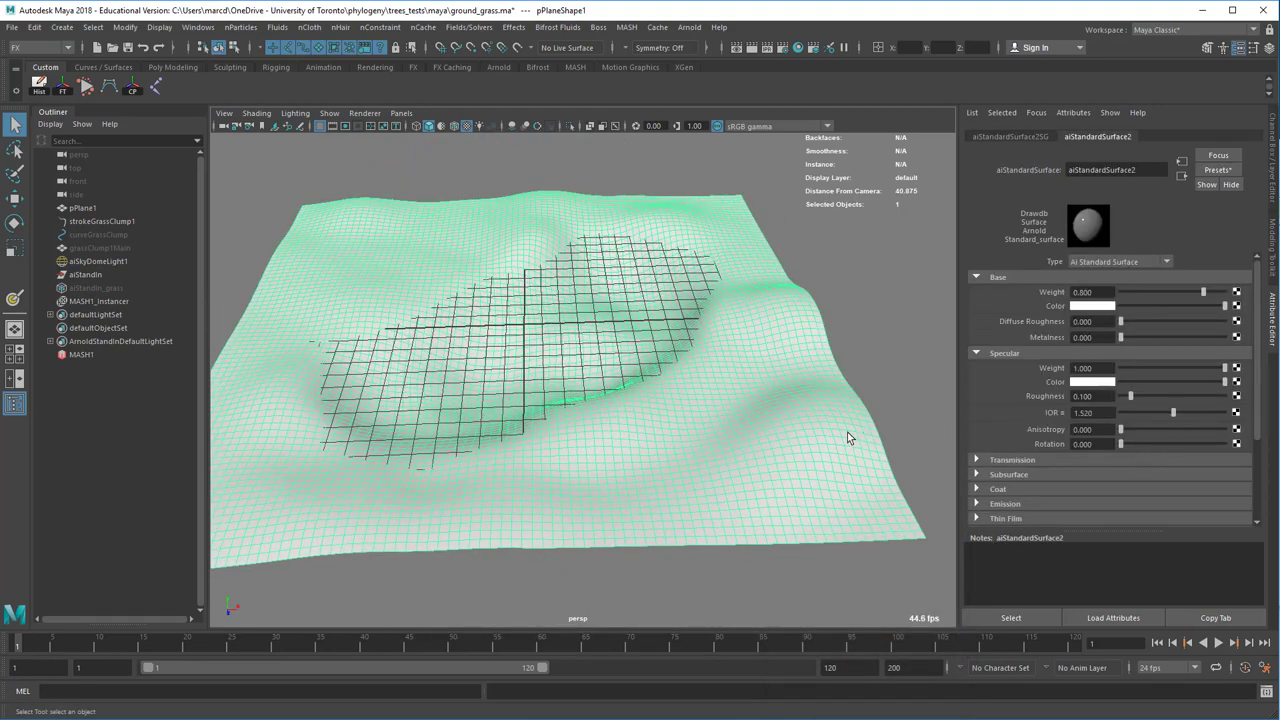
pyautogui.click(104, 357)
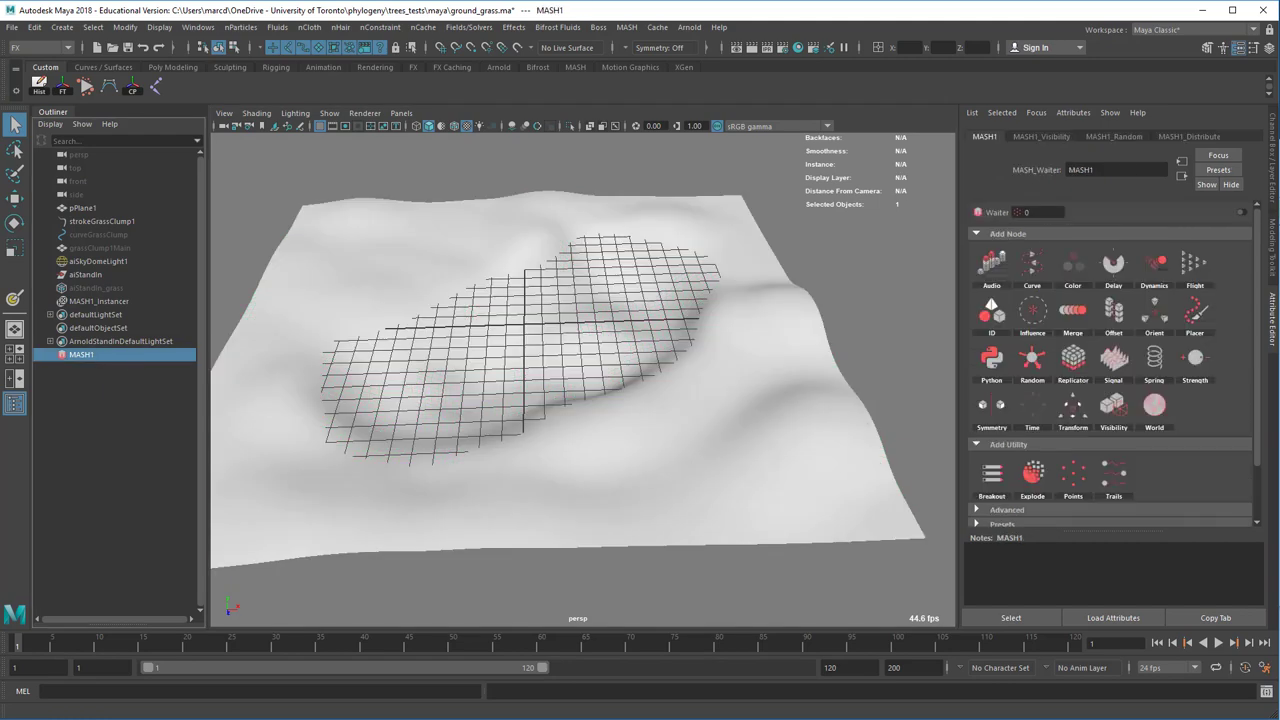
# - Enable the Waiter and create a 2D File texture on MASH1_Visibility's Strength Map
pyautogui.click(1240, 214)
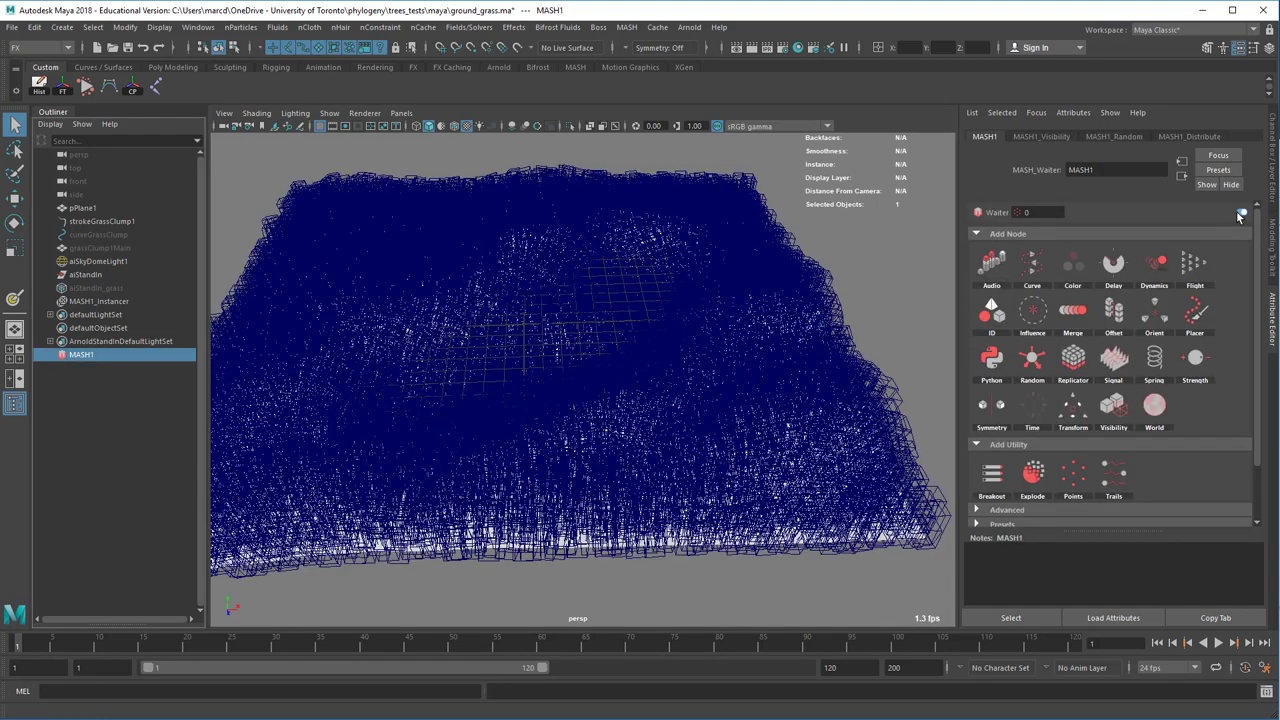
pyautogui.click(1057, 135)
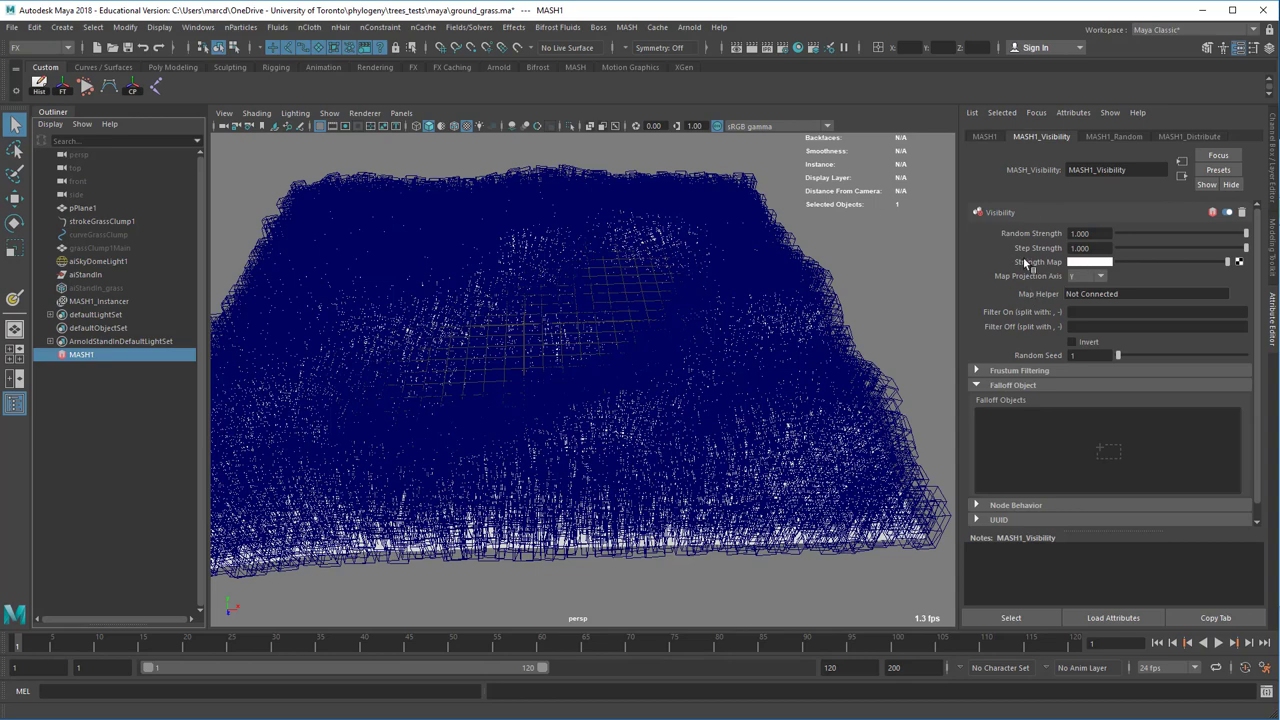
pyautogui.click(1240, 262)
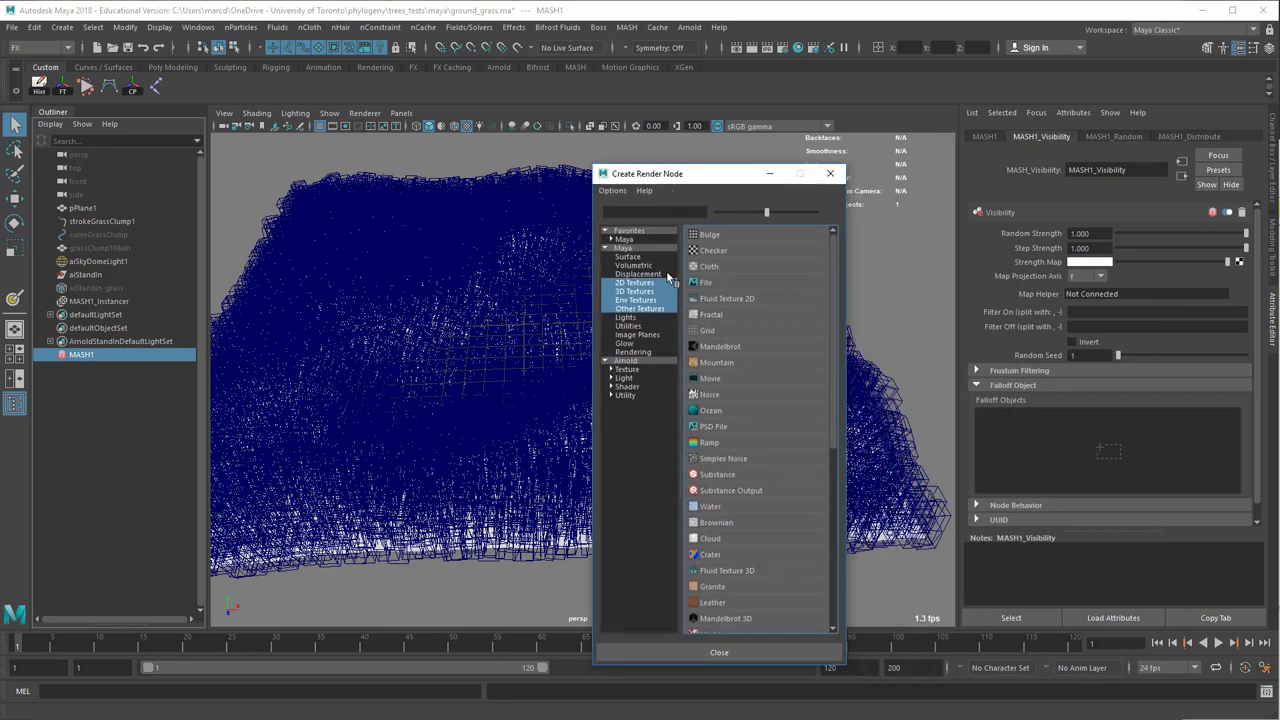
pyautogui.click(636, 284)
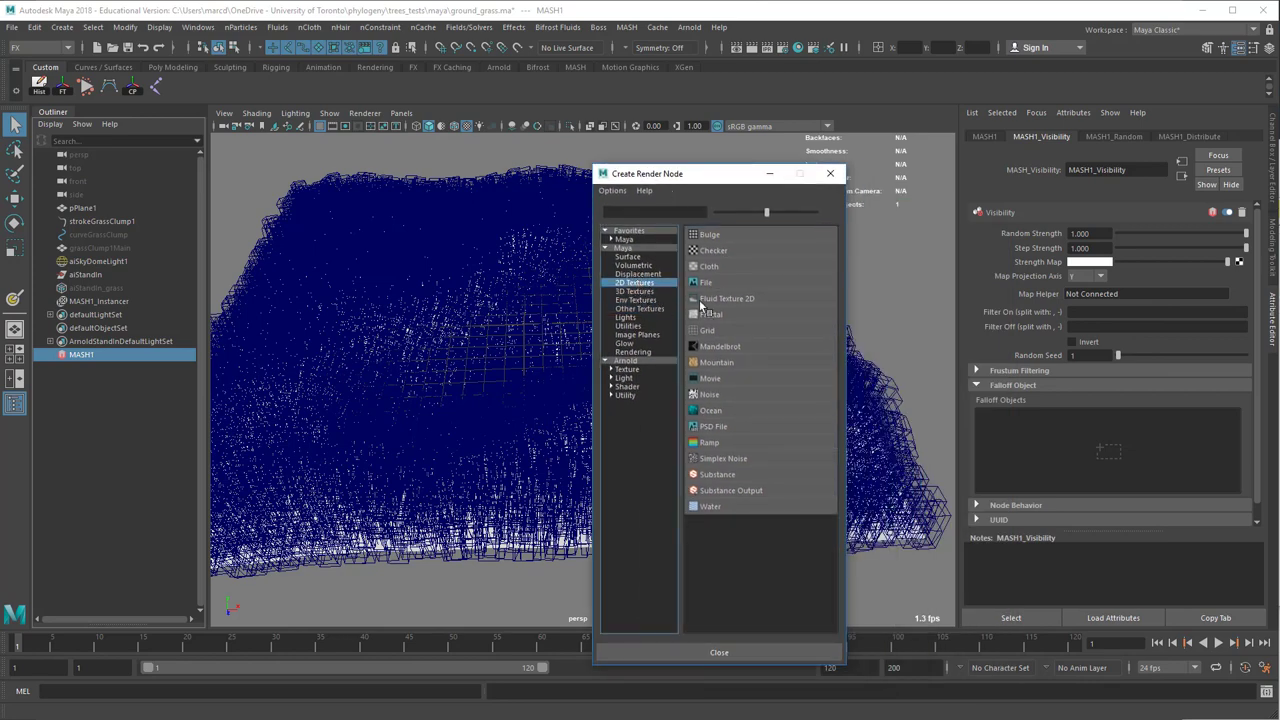
pyautogui.click(715, 282)
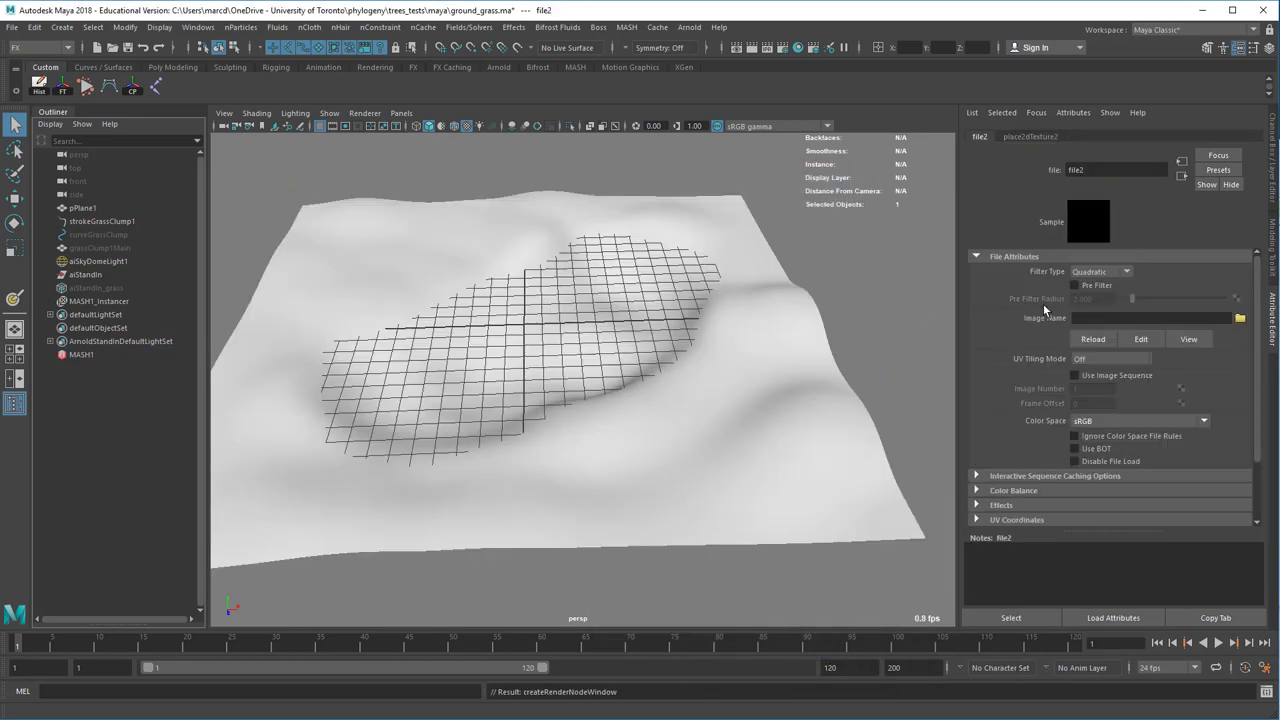
# - Load ground_grass/pPlaneShape1_color.tif into the file texture and check the bare patch
pyautogui.click(1240, 319)
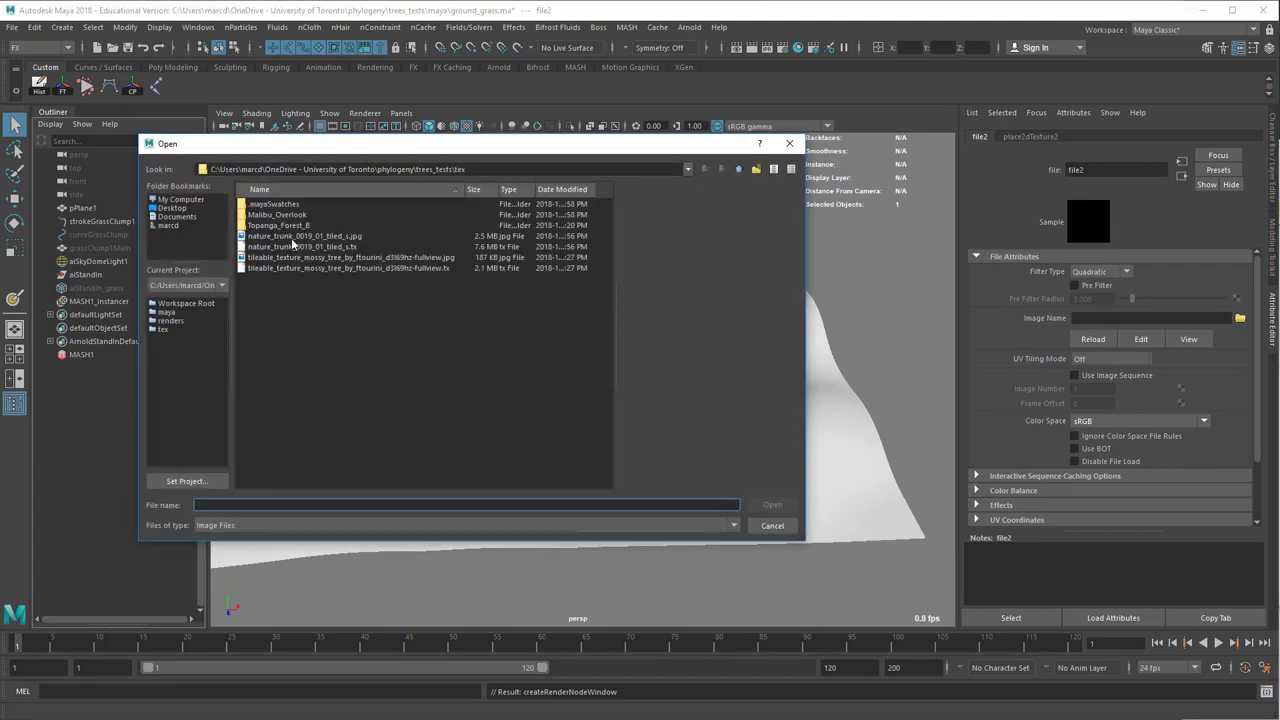
pyautogui.click(739, 170)
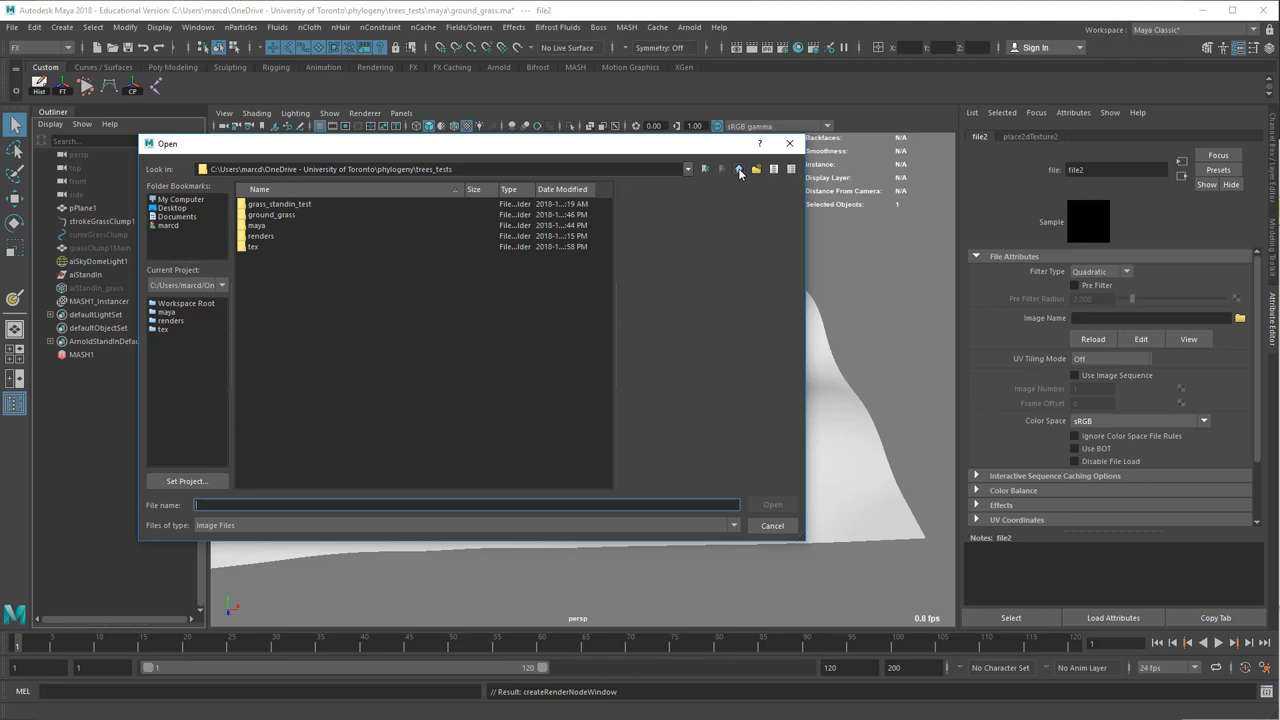
pyautogui.click(269, 221)
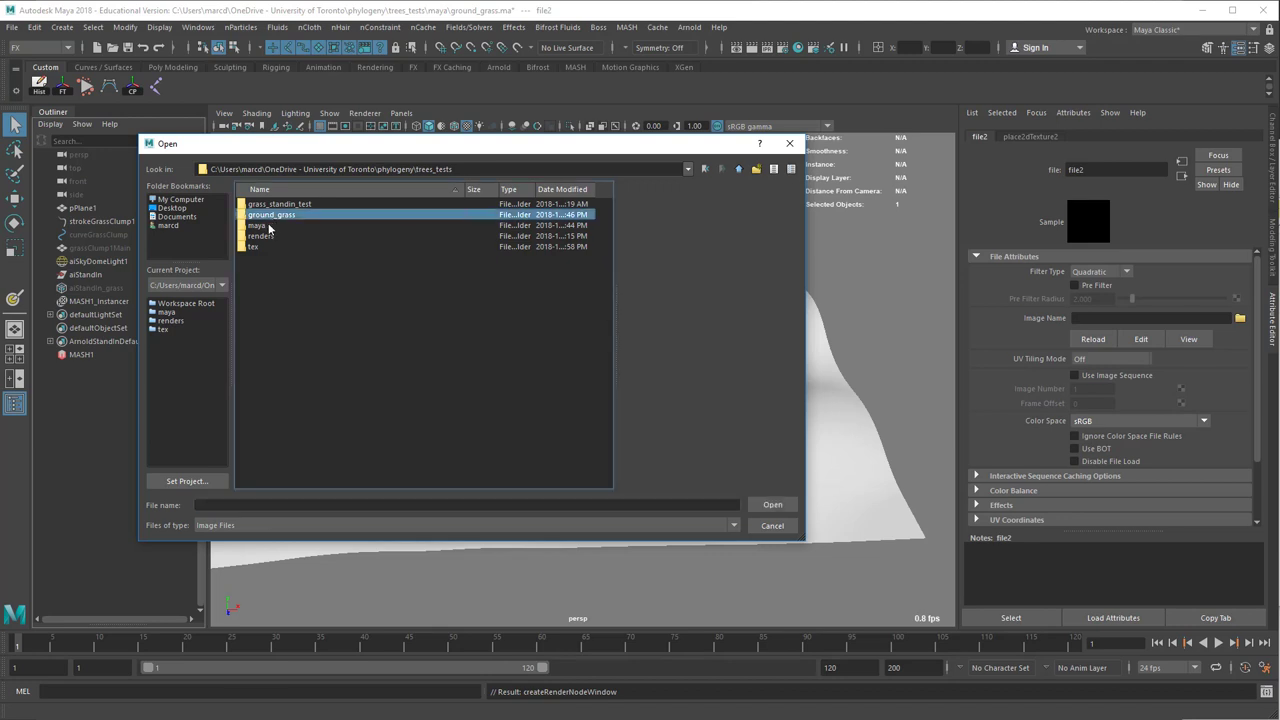
pyautogui.doubleClick(267, 221)
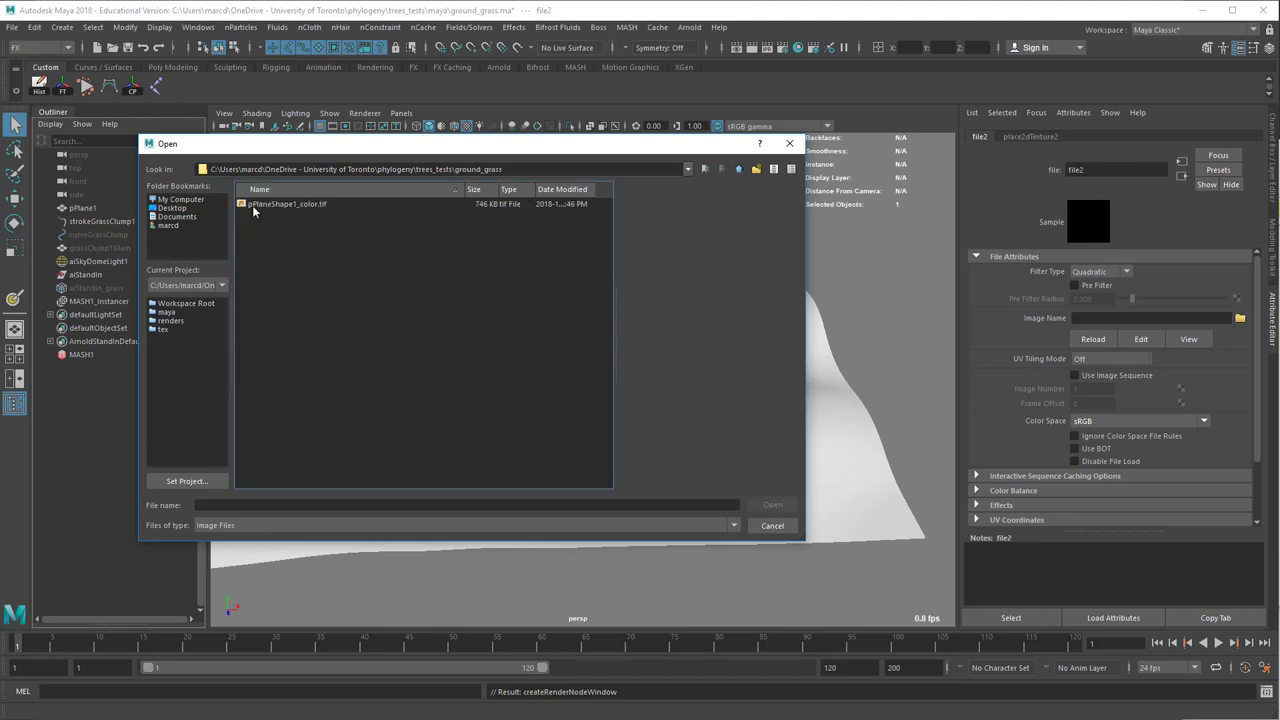
pyautogui.click(318, 204)
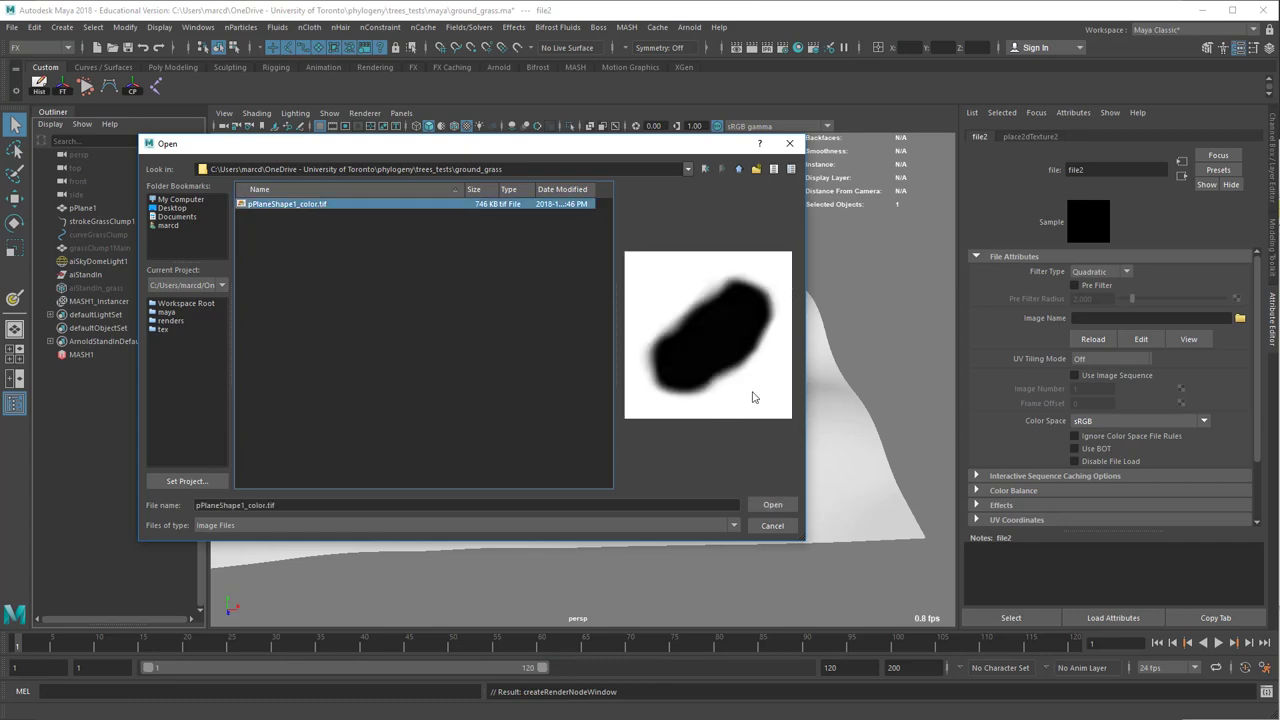
pyautogui.click(792, 504)
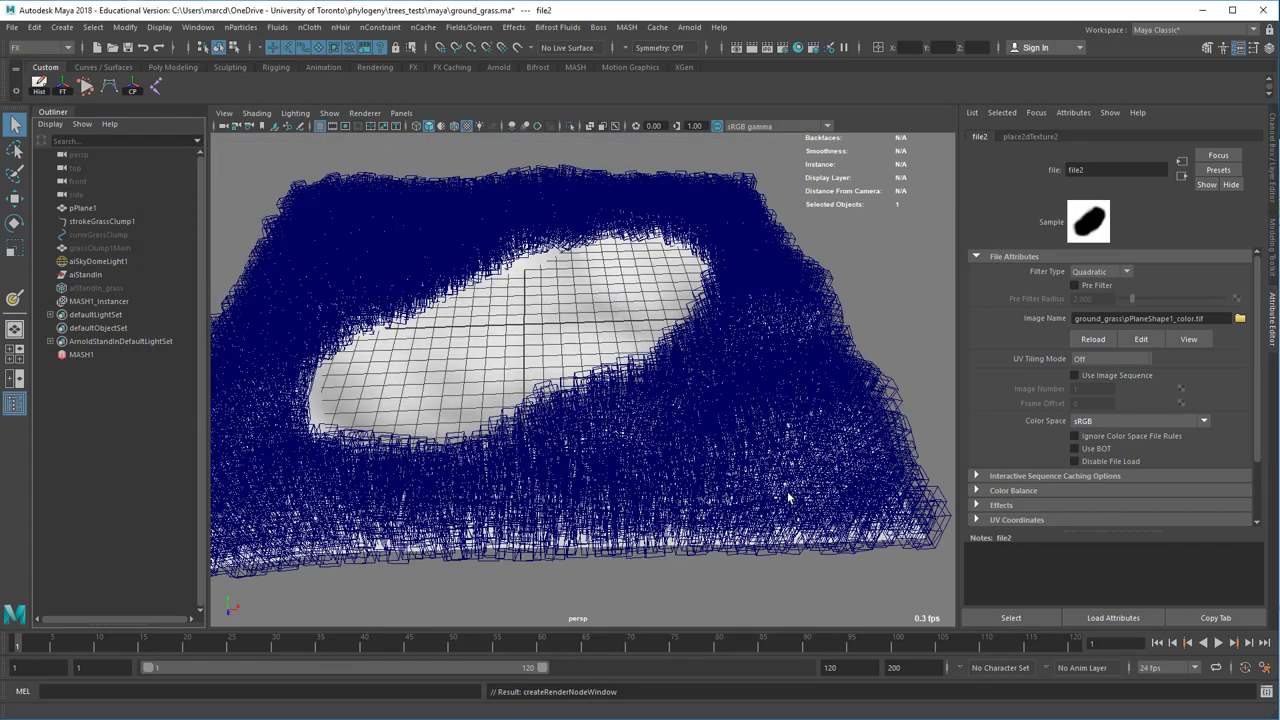
pyautogui.moveTo(572, 428)
pyautogui.keyDown('alt'); pyautogui.mouseDown()
pyautogui.moveTo(617, 383)
pyautogui.moveTo(572, 405)
pyautogui.mouseUp(); pyautogui.keyUp('alt')
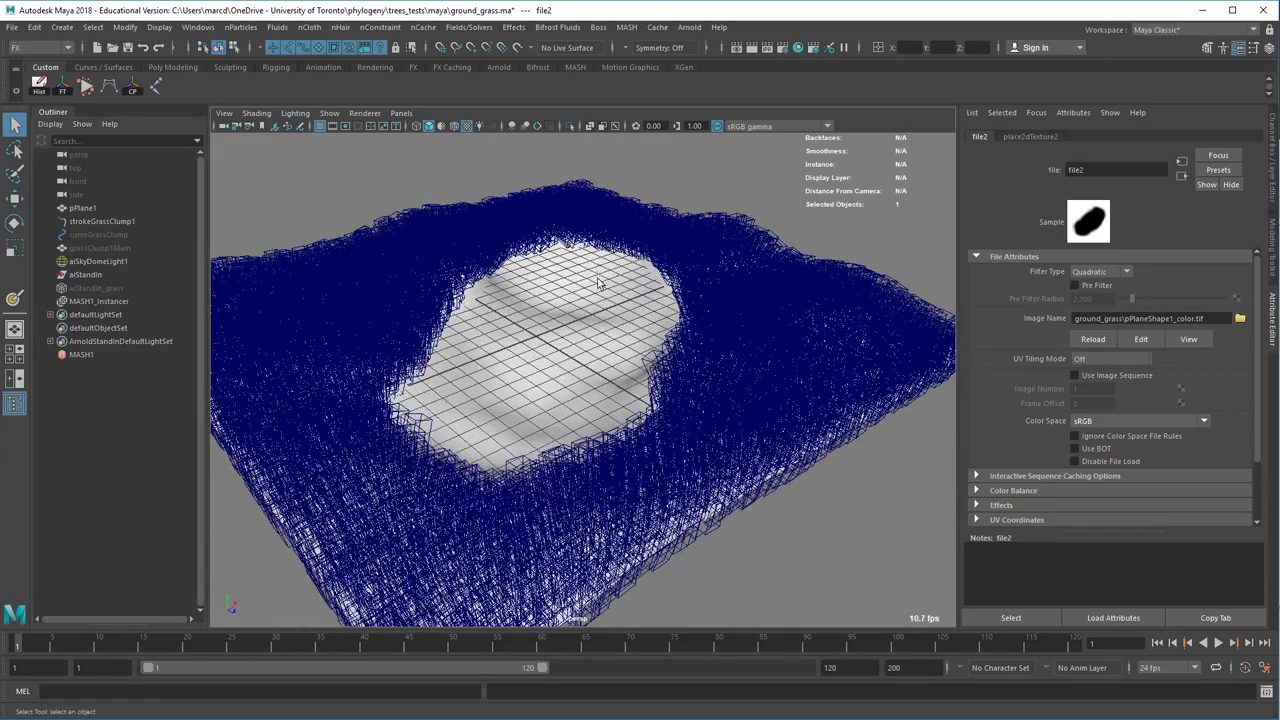
pyautogui.keyDown('alt'); pyautogui.moveTo(600, 281); pyautogui.dragTo(530, 328); pyautogui.keyUp('alt')
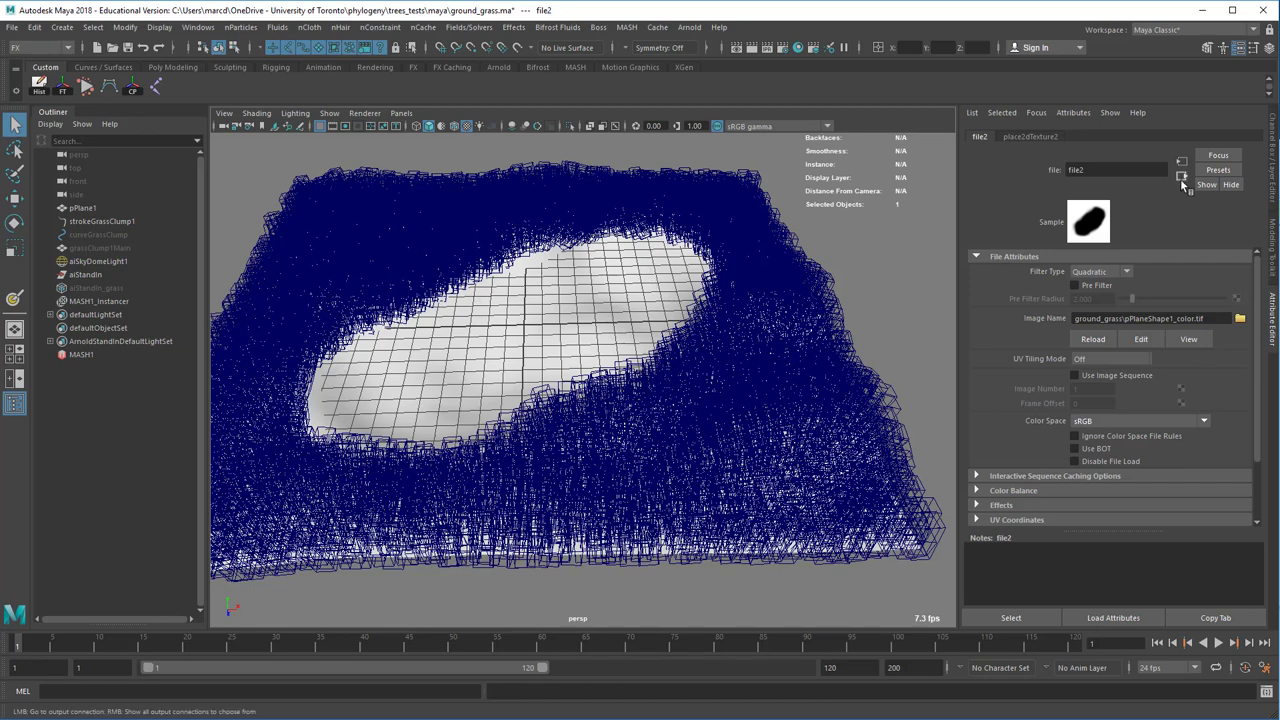
# - Drag pPlane1 onto MASH1_Visibility's Map Helper, using UV map projection
pyautogui.click(80, 353)
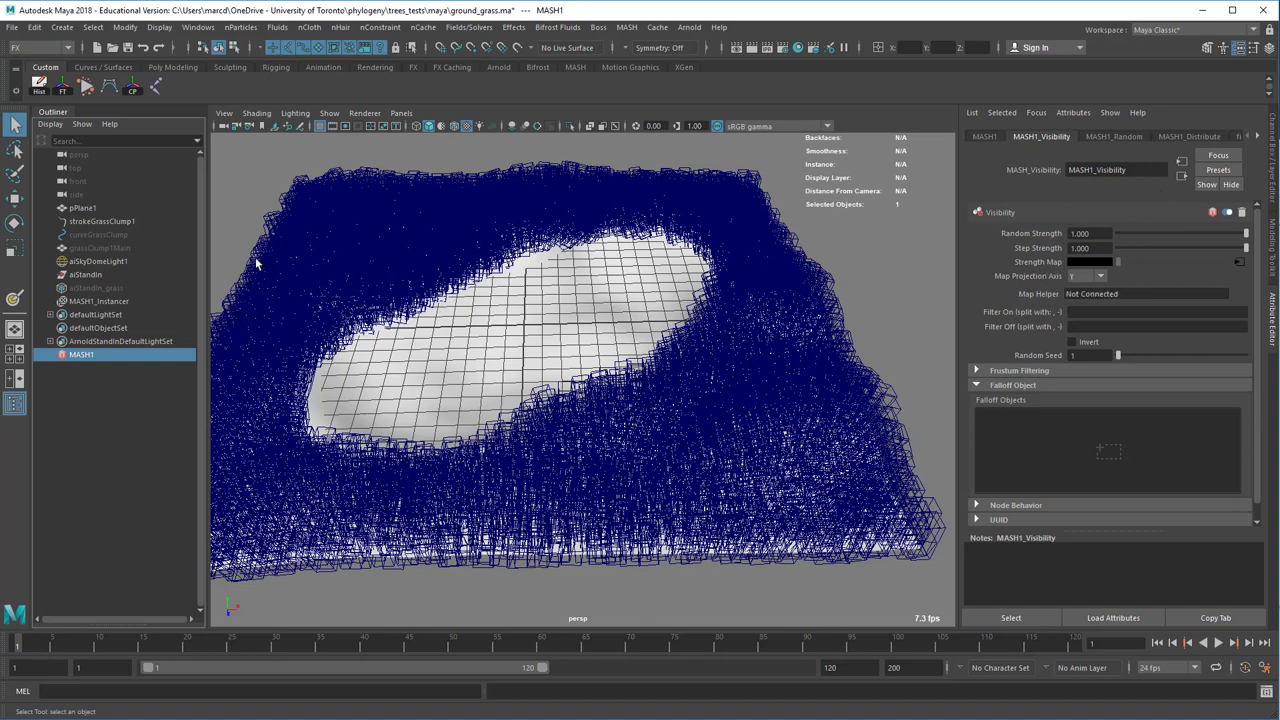
pyautogui.moveTo(76, 208); pyautogui.dragTo(801, 272, button='middle')
pyautogui.moveTo(928, 290); pyautogui.dragTo(1072, 294, button='middle')
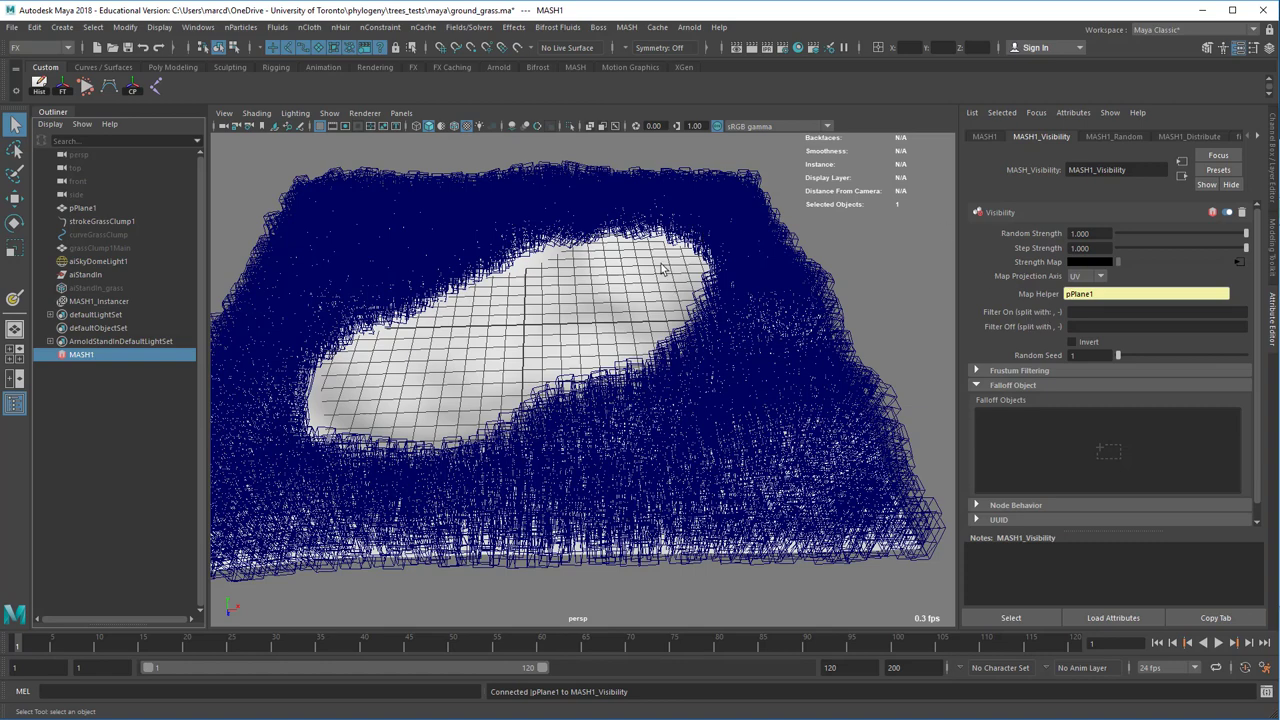
pyautogui.click(1128, 137)
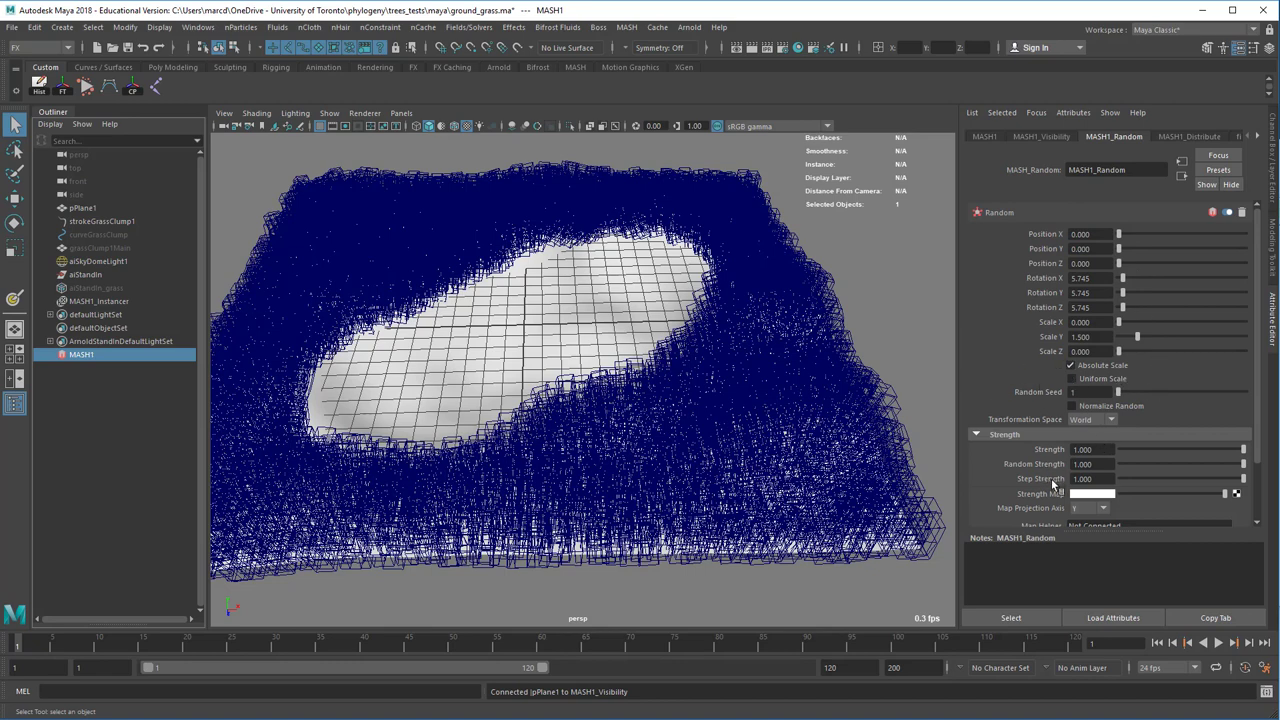
# - Create a File texture on MASH1_Random's Strength Map that loads pPlaneShape1_color.tif
pyautogui.click(1237, 495)
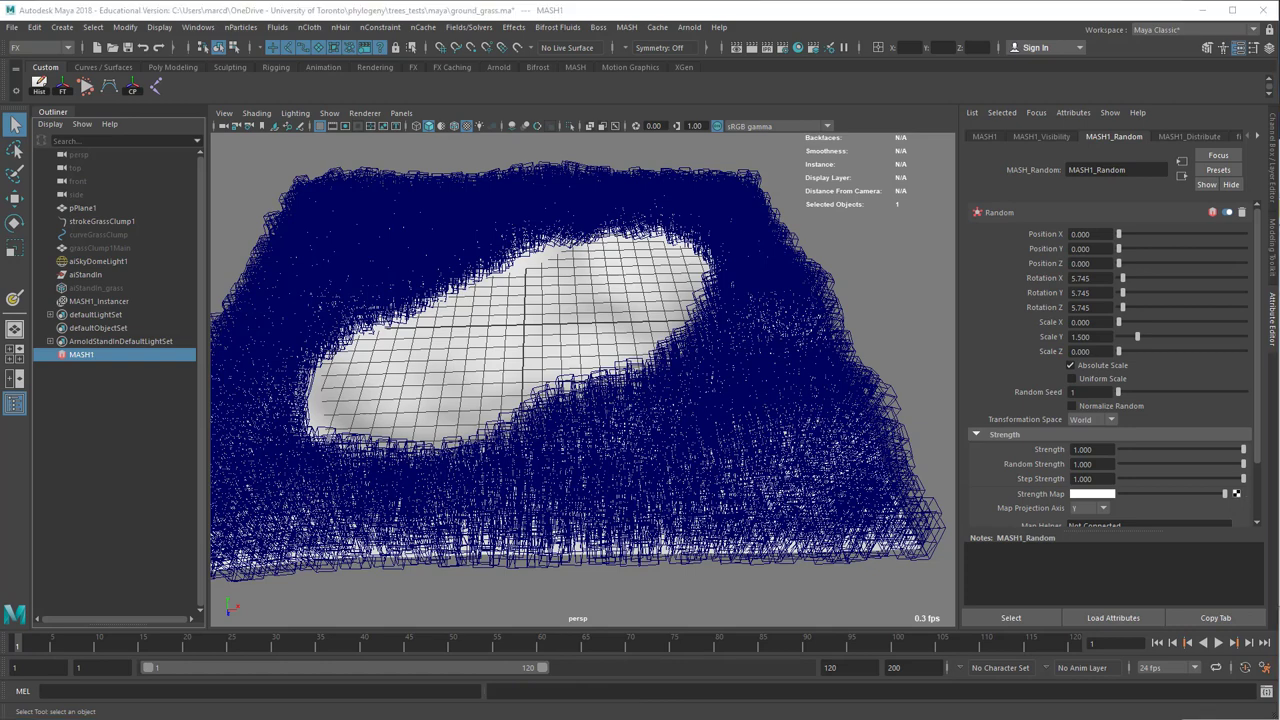
pyautogui.moveTo(1111, 324); pyautogui.dragTo(797, 115)
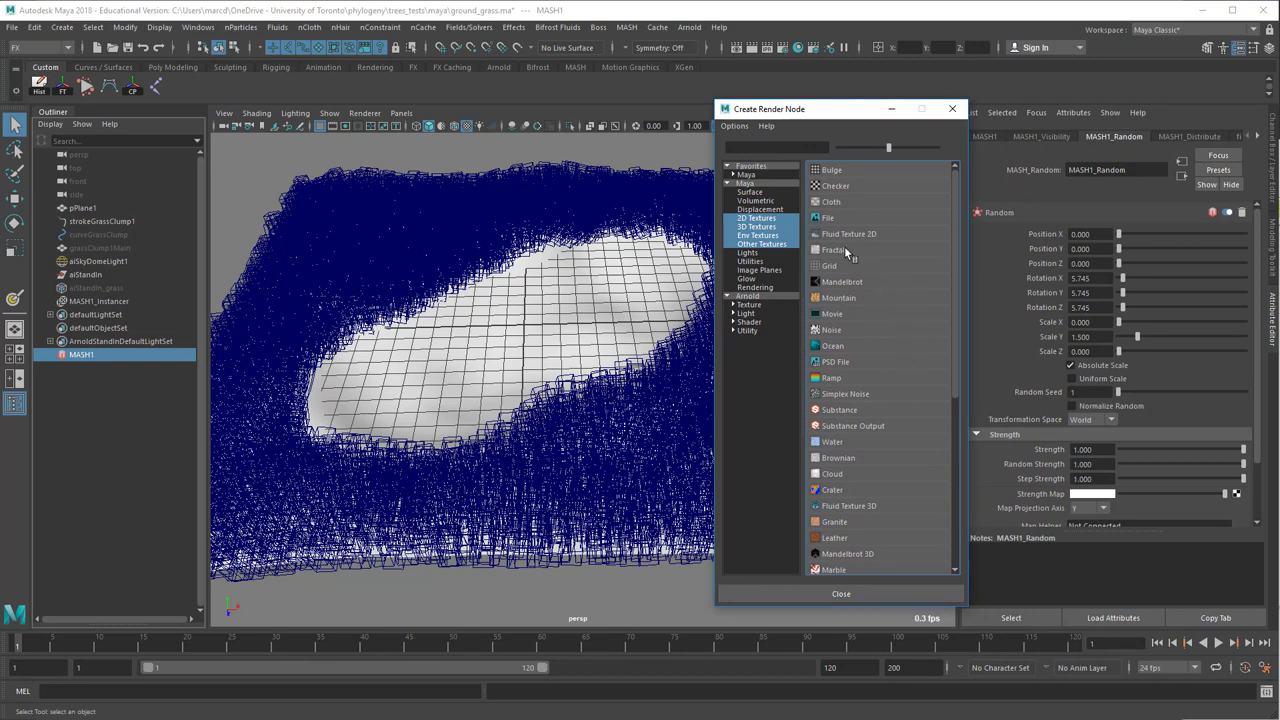
pyautogui.click(838, 218)
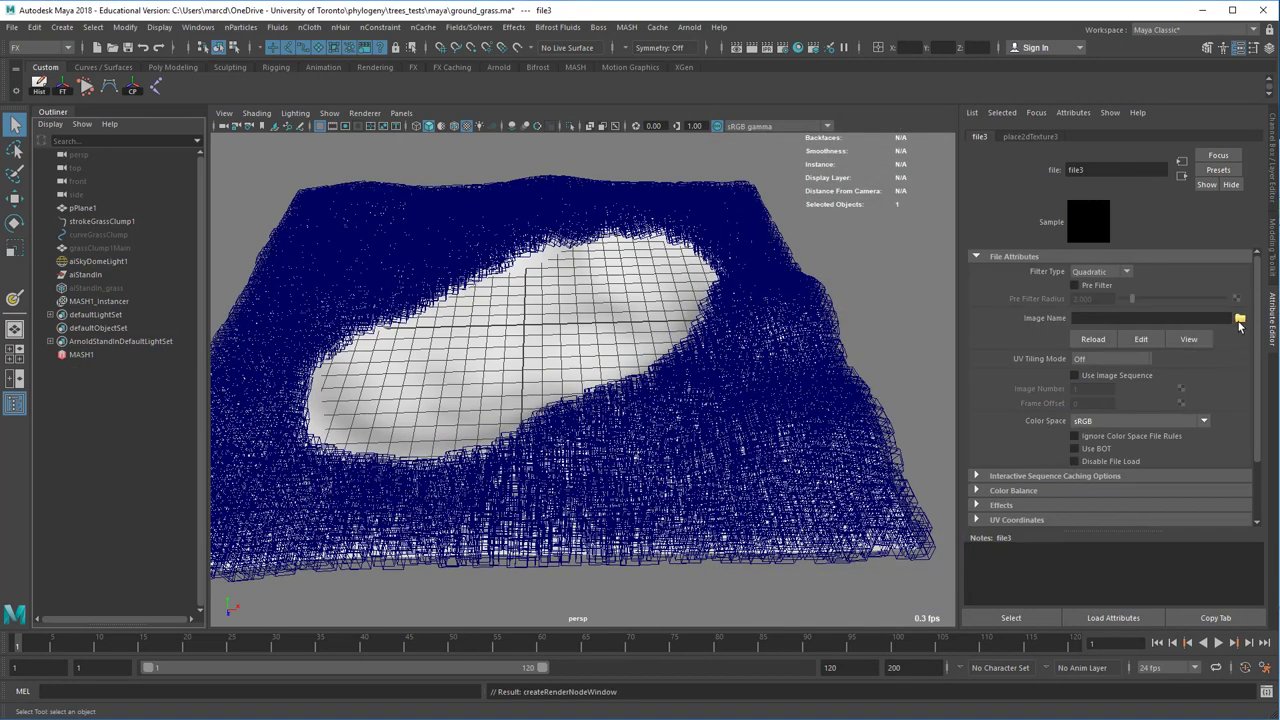
pyautogui.click(1240, 318)
pyautogui.click(276, 216)
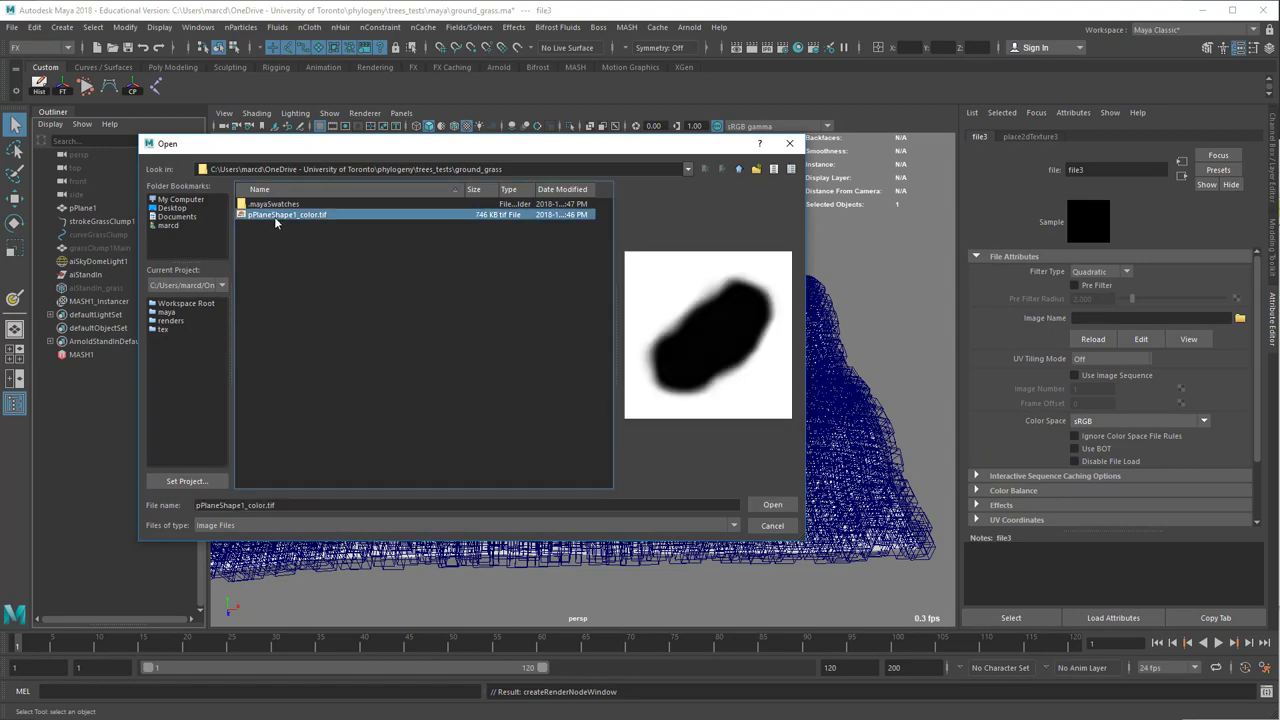
pyautogui.click(772, 505)
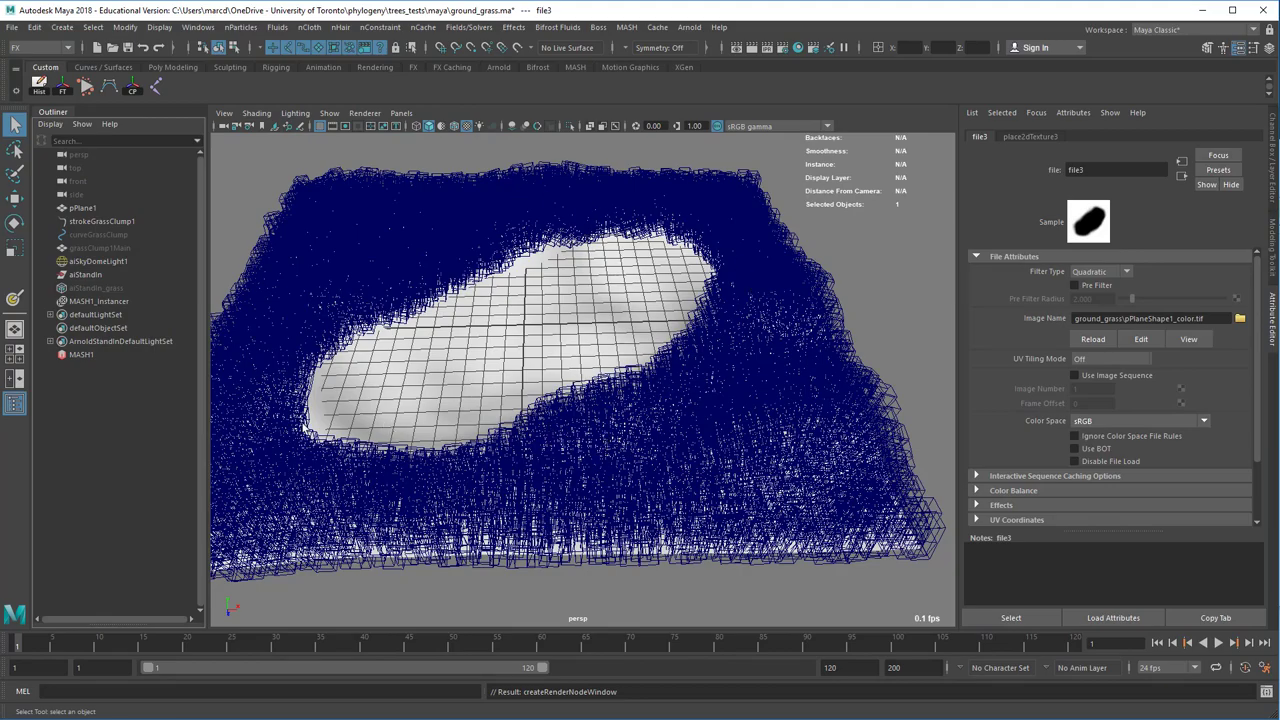
pyautogui.keyDown('alt'); pyautogui.moveTo(372, 382); pyautogui.dragTo(508, 394); pyautogui.keyUp('alt')
# - Run Arnold > Render to see green grass around the bare white patch
pyautogui.scroll(5, 647, 404)
pyautogui.scroll(-5, 647, 399)
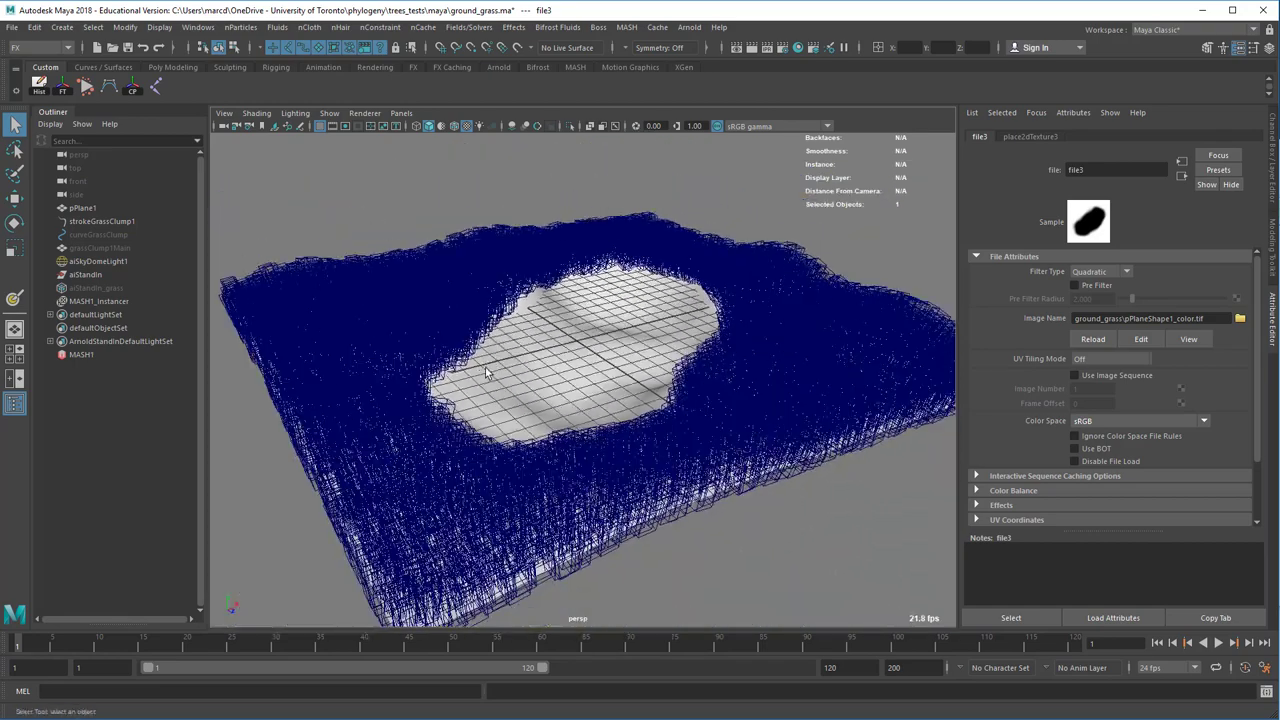
pyautogui.click(689, 27)
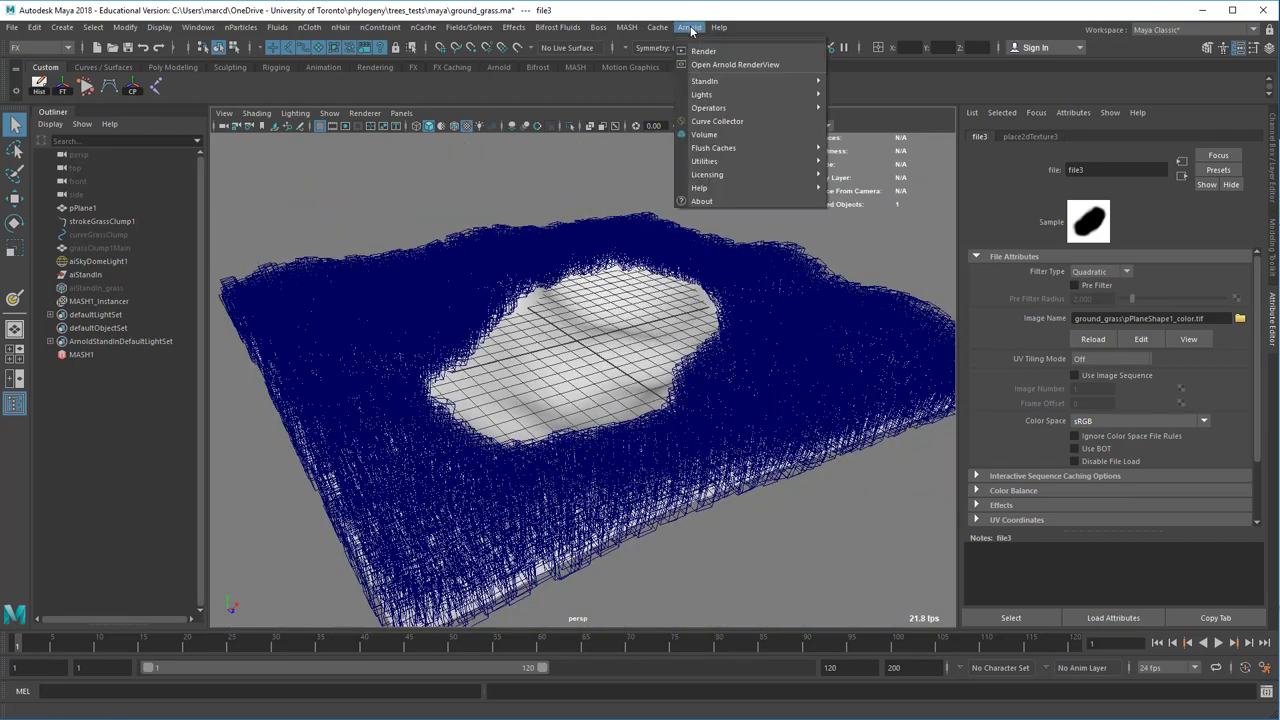
pyautogui.click(699, 47)
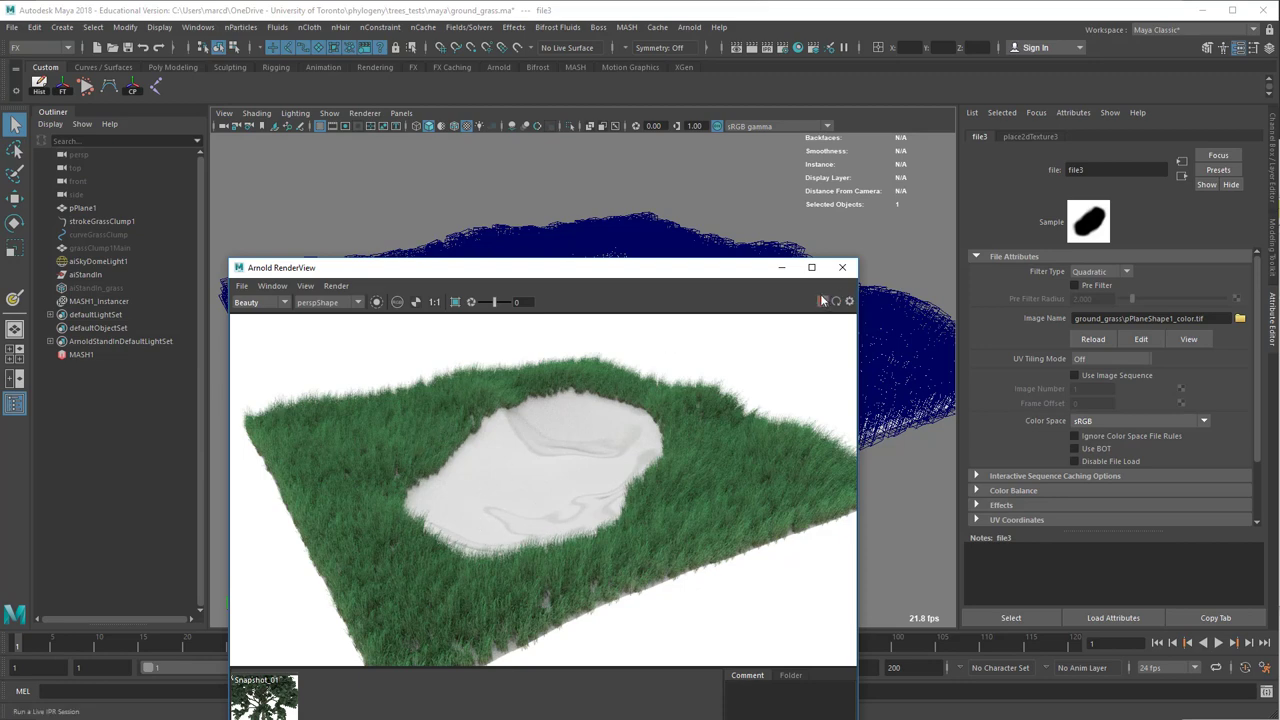
# - Select pPlane1 and bring up its aiStandardSurface2 material settings
pyautogui.moveTo(728, 268); pyautogui.dragTo(669, 364)
pyautogui.click(677, 316)
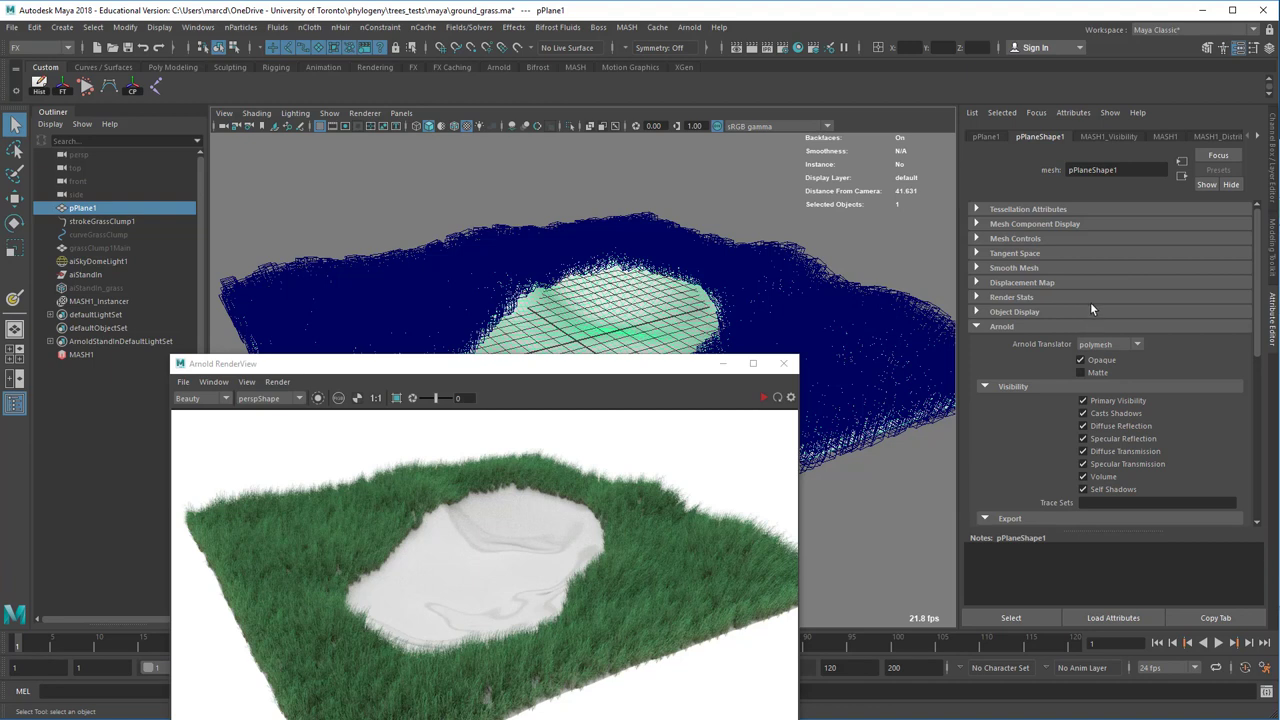
pyautogui.click(1212, 136)
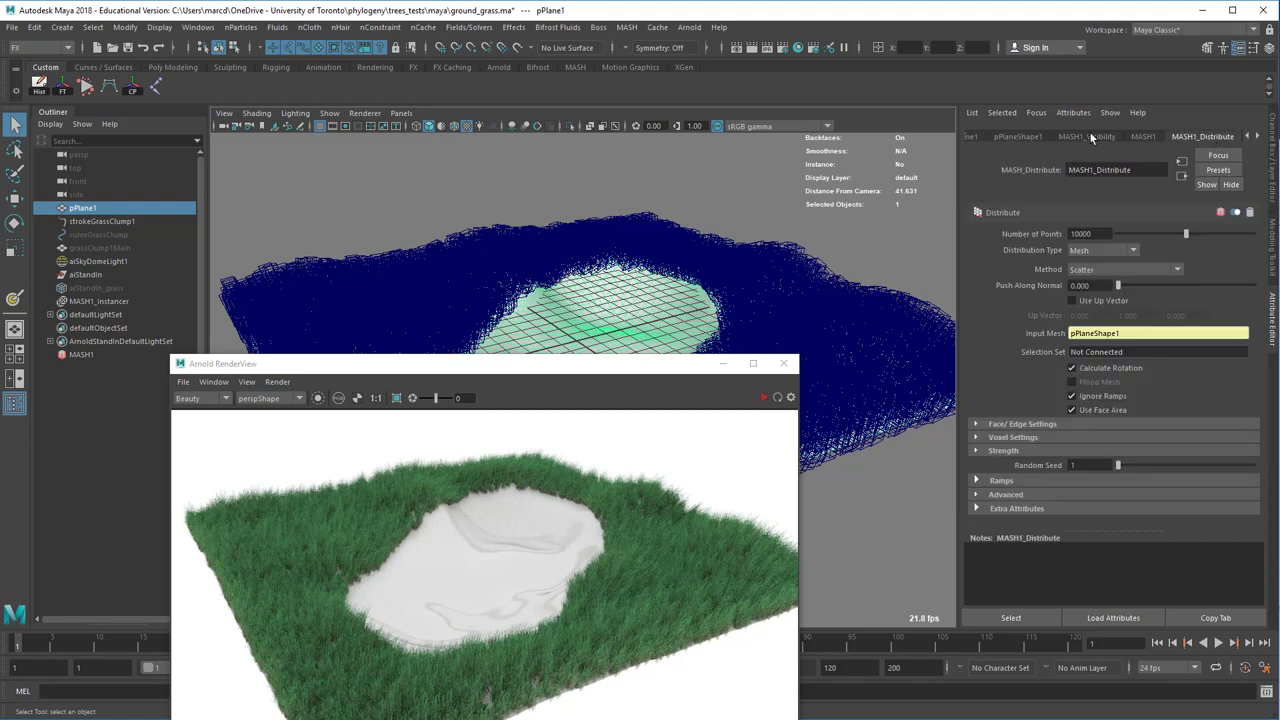
pyautogui.click(1258, 136)
pyautogui.click(1258, 136)
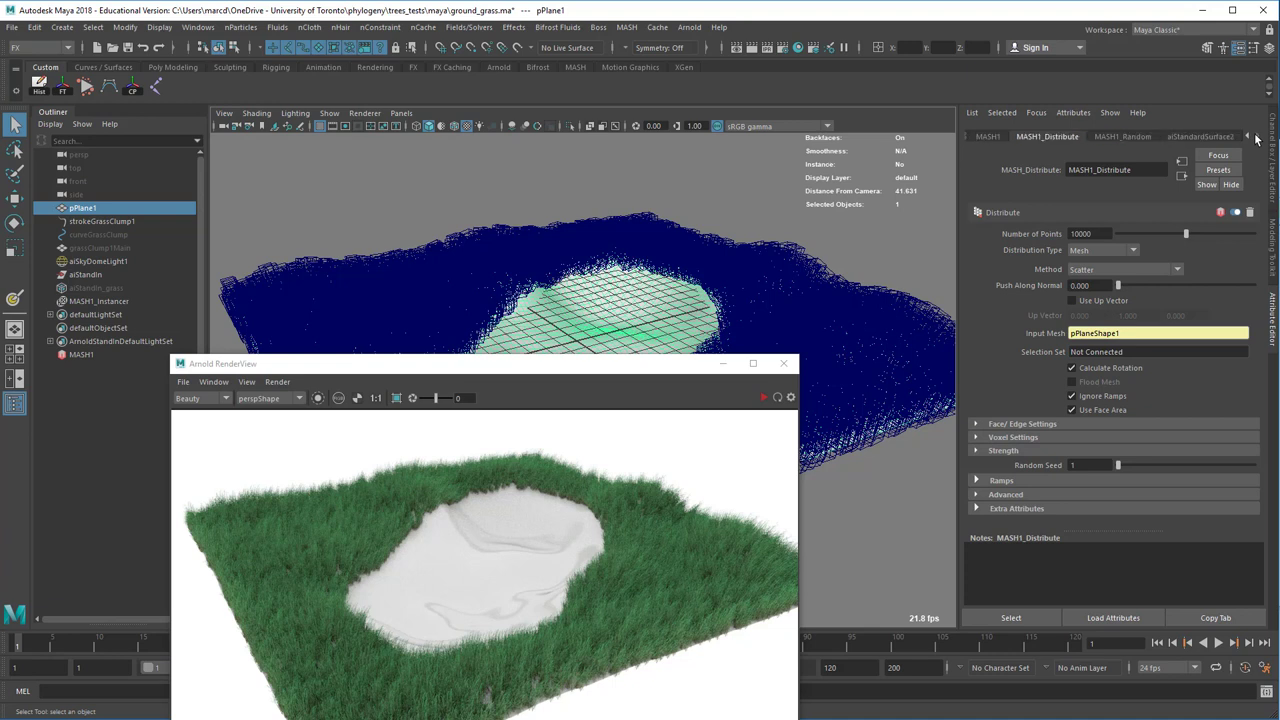
pyautogui.click(1198, 136)
# - Rename the material groundShader and set its Specular Weight to 0
pyautogui.doubleClick(1112, 170)
pyautogui.write('dSha')
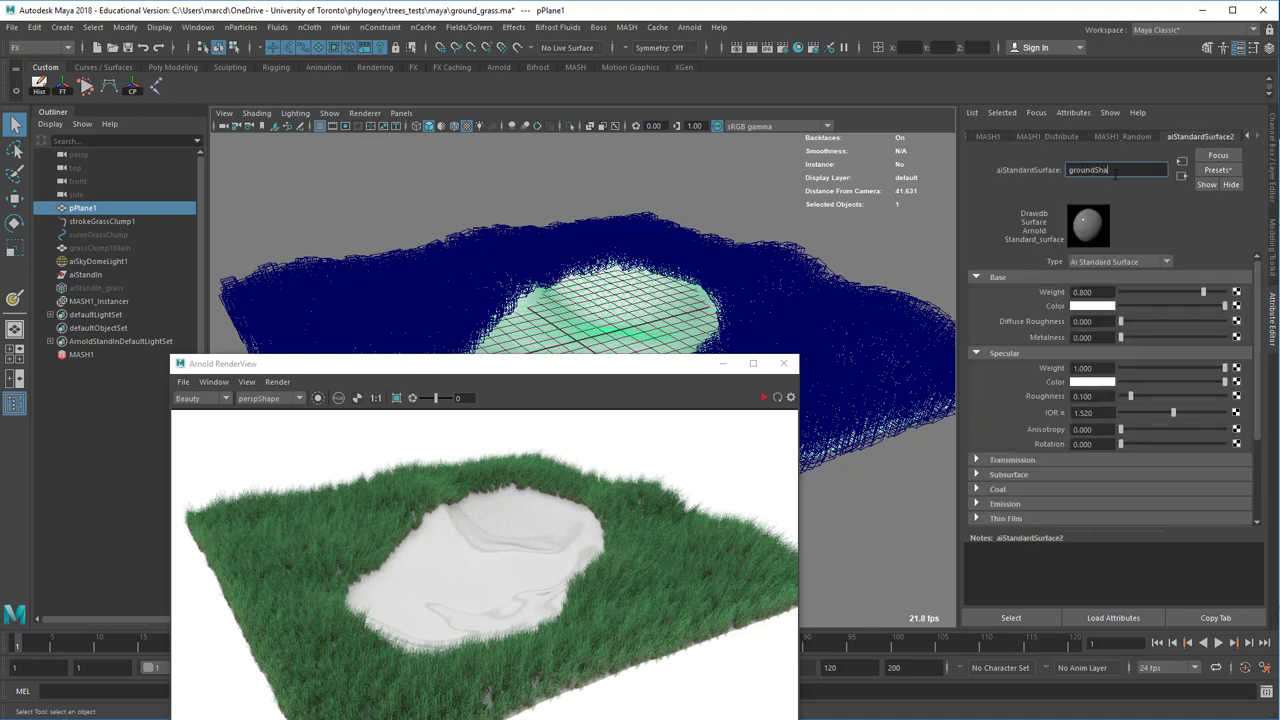
pyautogui.write('roundShader')
pyautogui.press('Return')
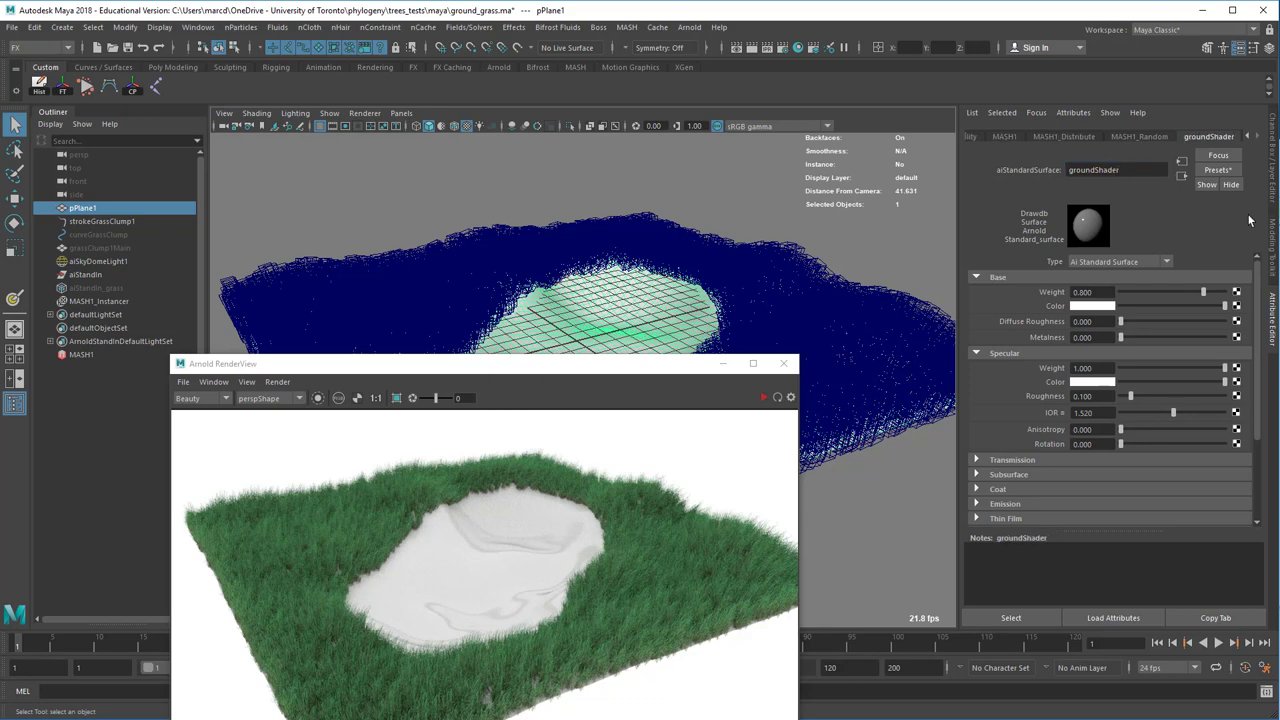
pyautogui.click(1118, 368)
pyautogui.click(764, 398)
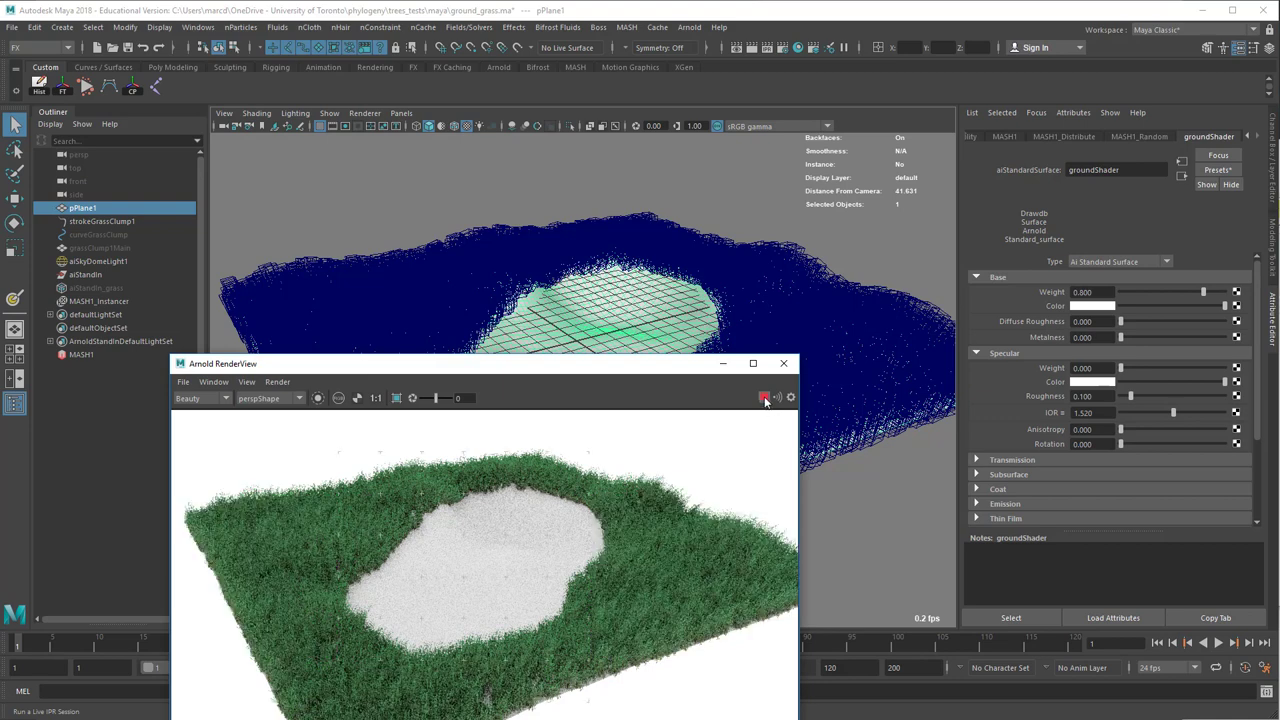
pyautogui.click(1236, 306)
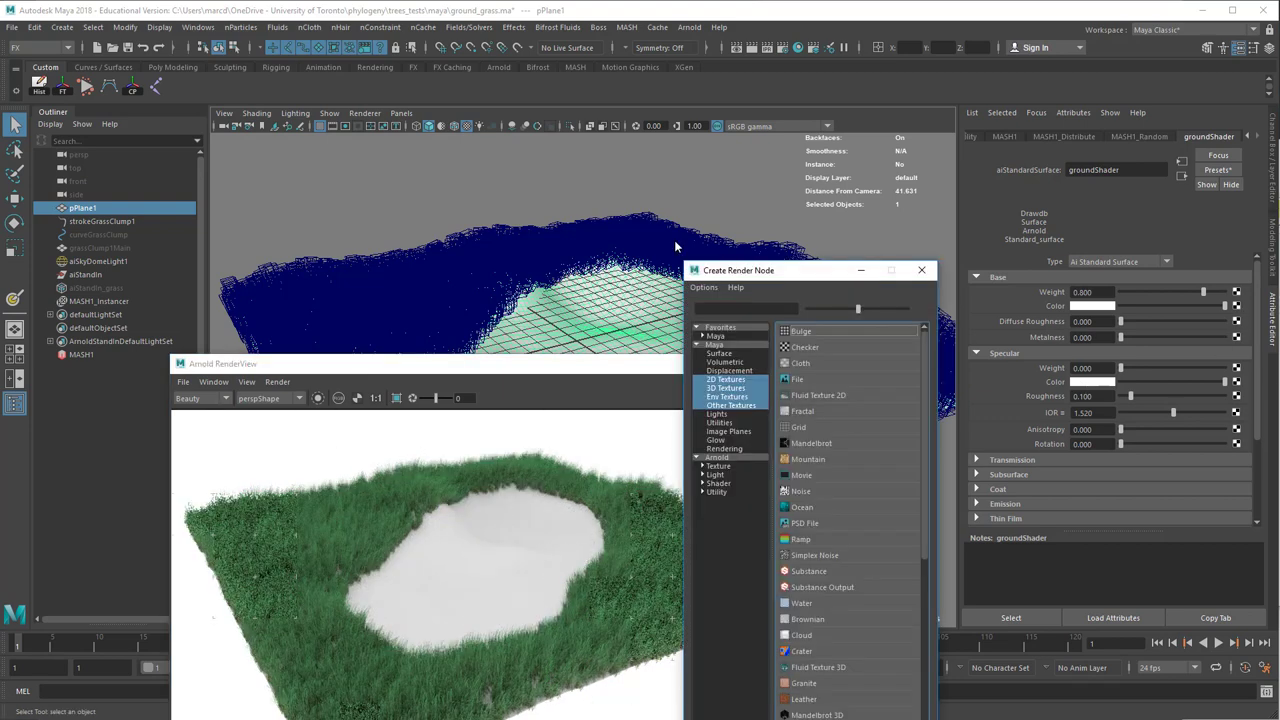
# - Create an Arnold aiNoise texture for the ground shader's base colour
pyautogui.moveTo(740, 270); pyautogui.dragTo(594, 215)
pyautogui.click(588, 411)
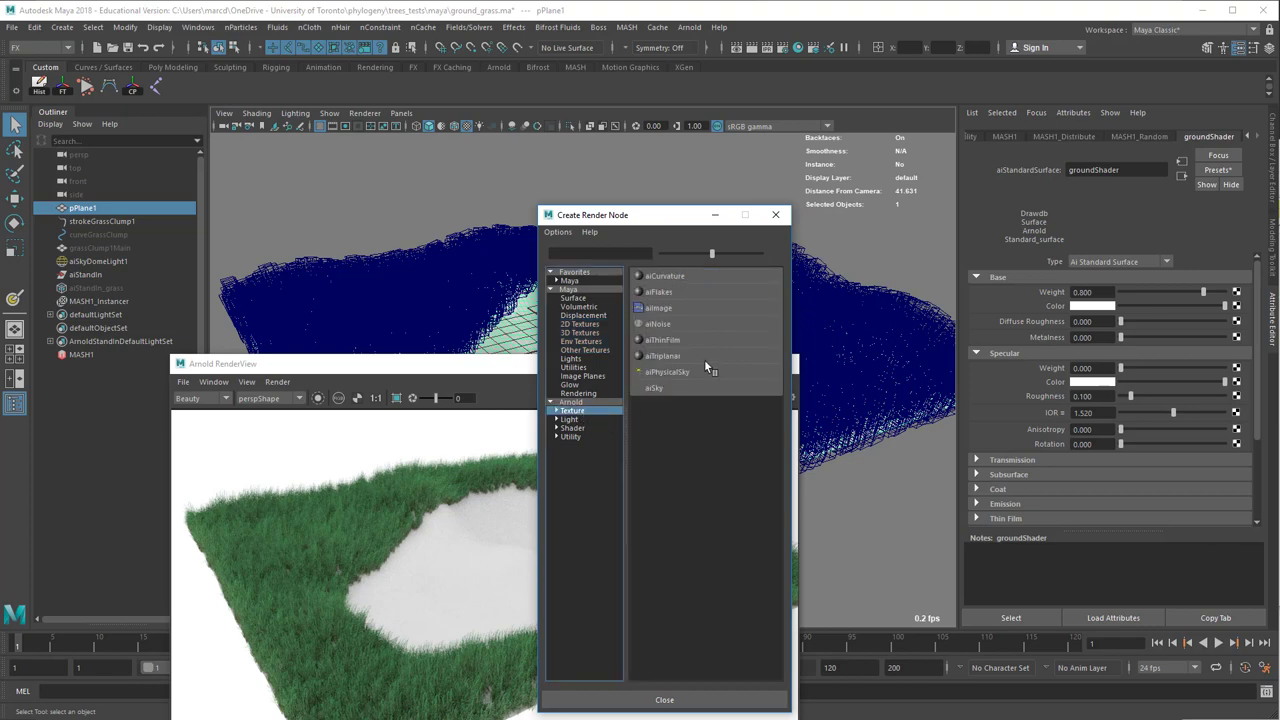
pyautogui.click(668, 323)
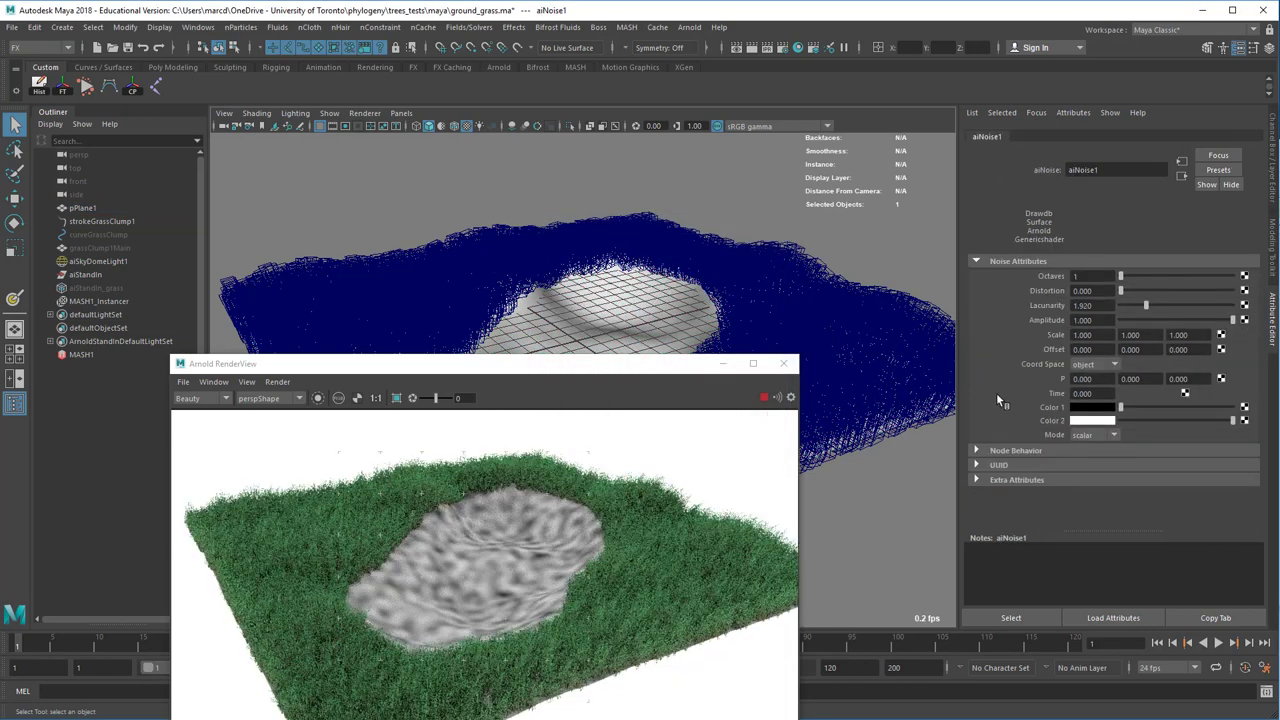
# - Set the aiNoise Scale X, Y and Z to 0.1
pyautogui.click(1100, 335)
pyautogui.write('10')
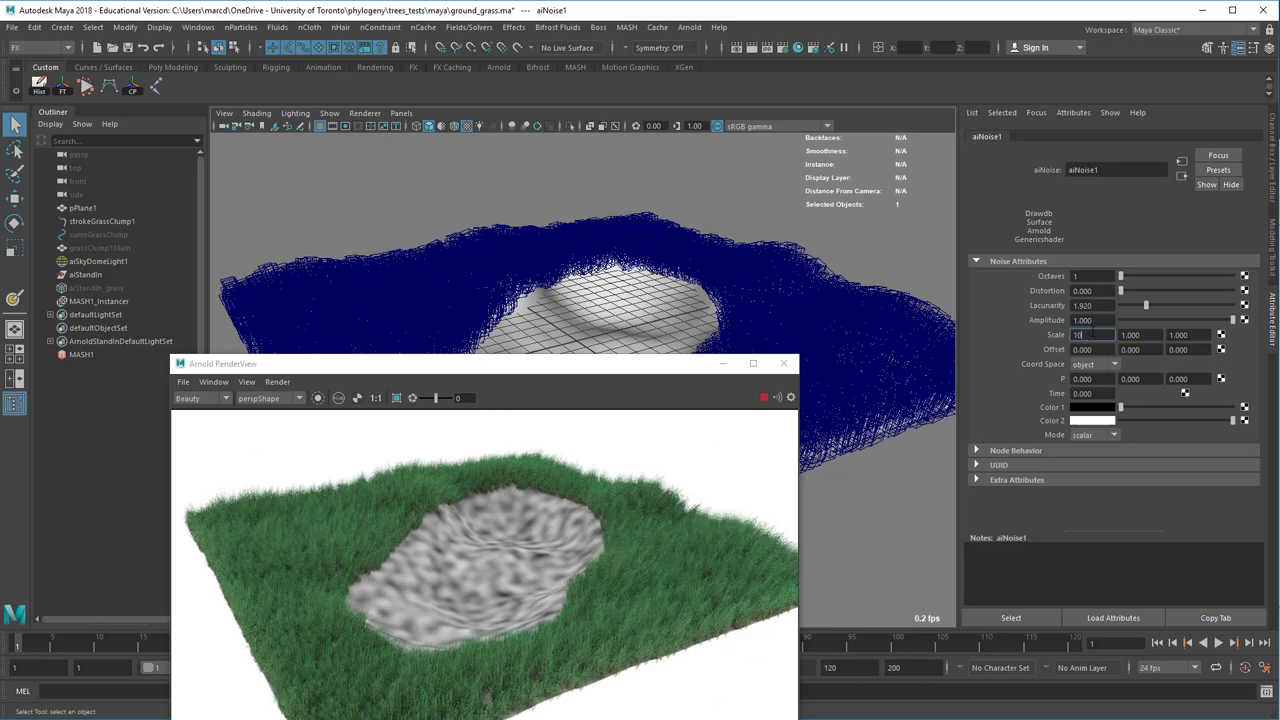
pyautogui.press('Tab')
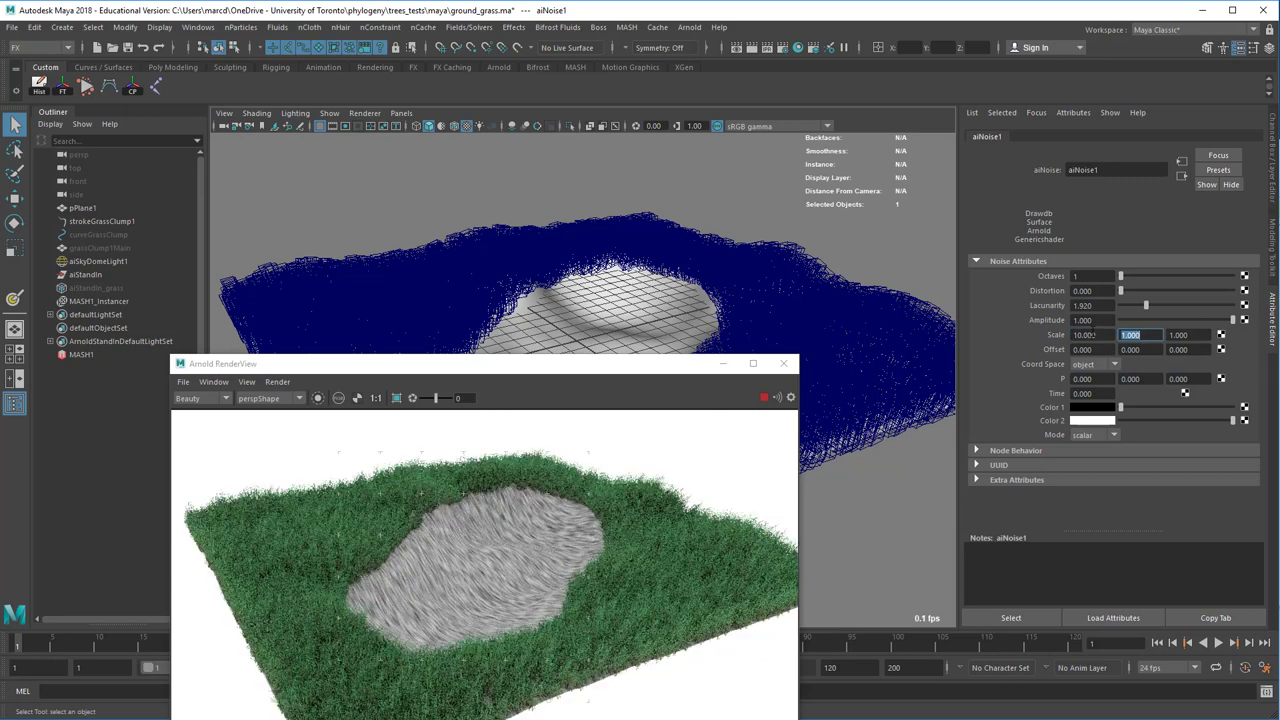
pyautogui.doubleClick(1088, 335)
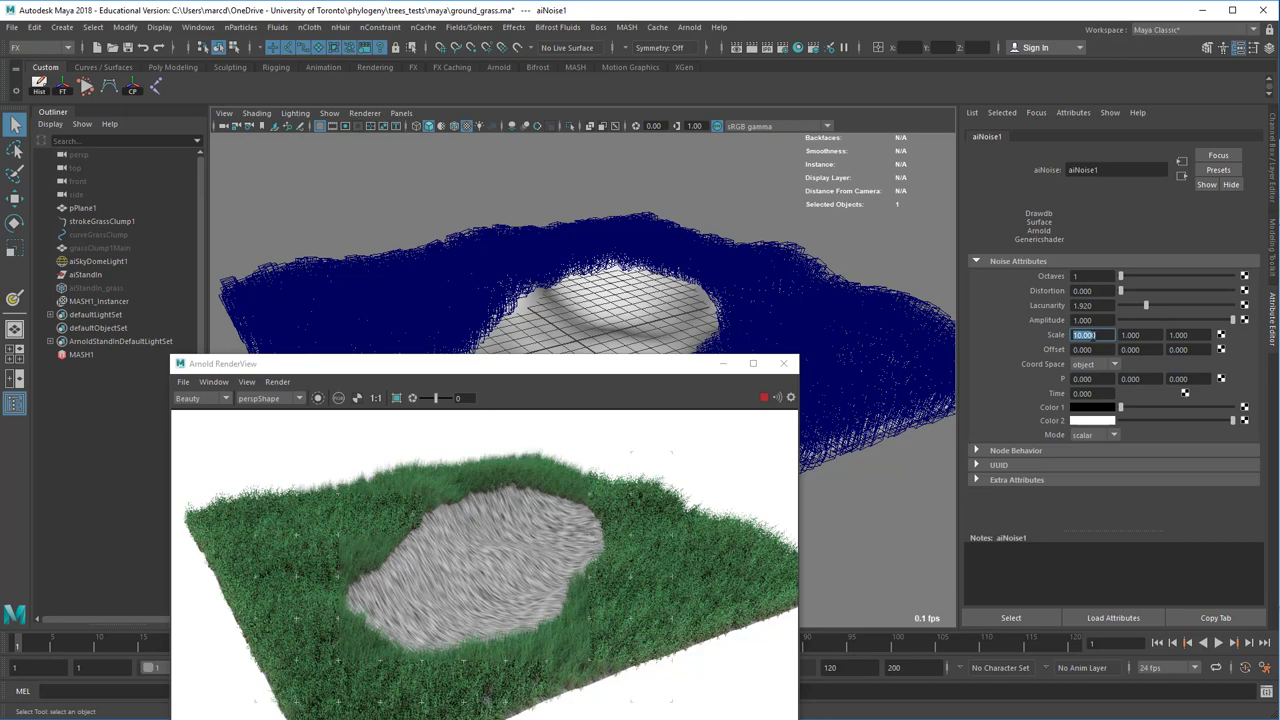
pyautogui.write('0.1')
pyautogui.press('Return')
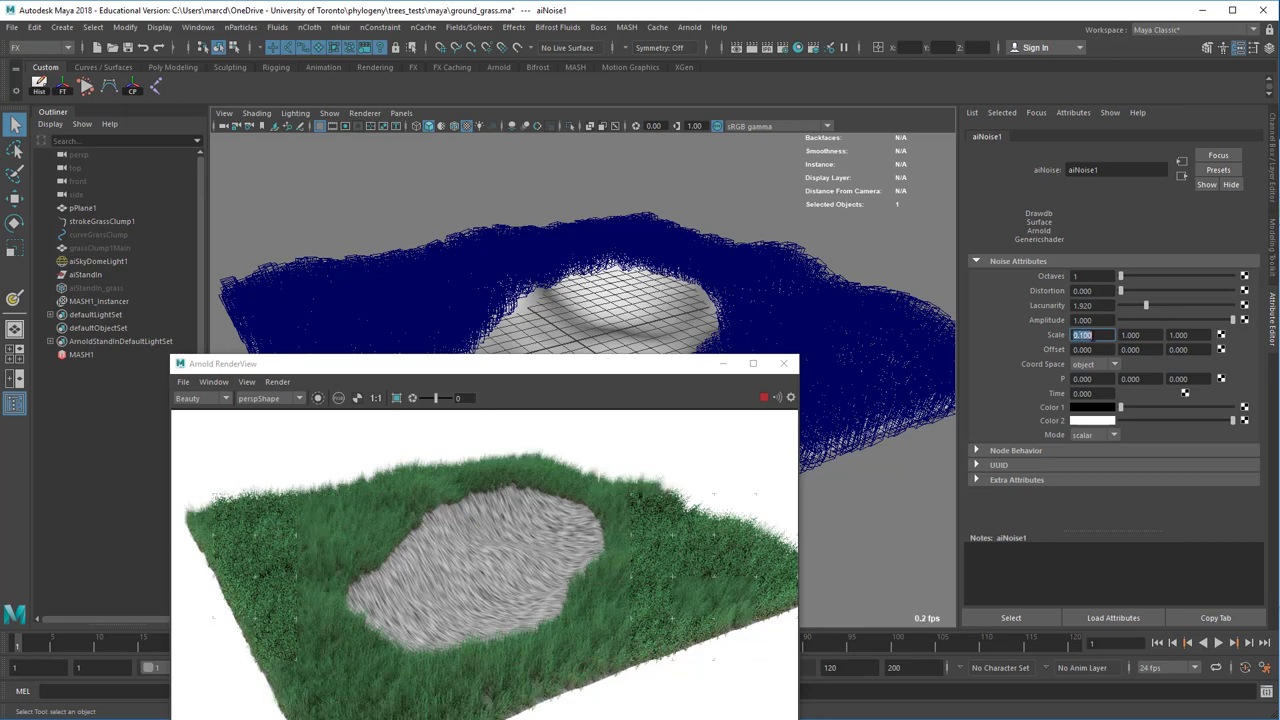
pyautogui.press('Tab')
pyautogui.write('0.1')
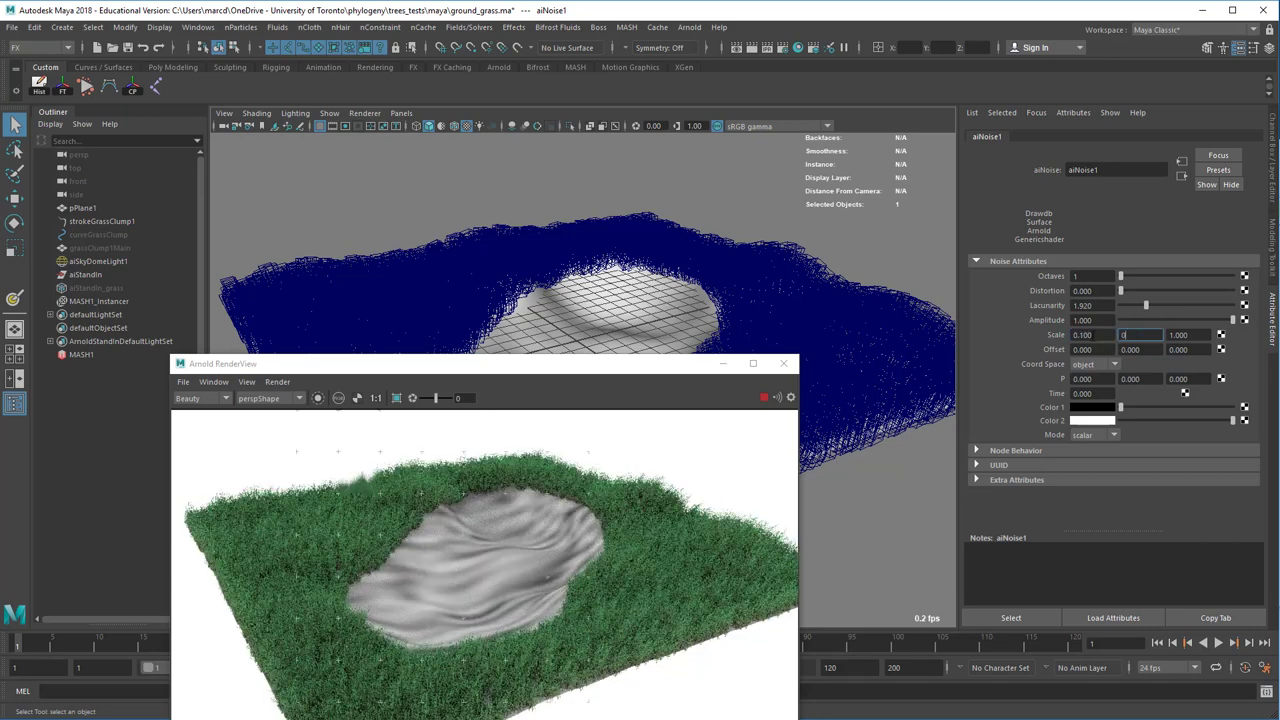
pyautogui.press('Tab')
pyautogui.write('0')
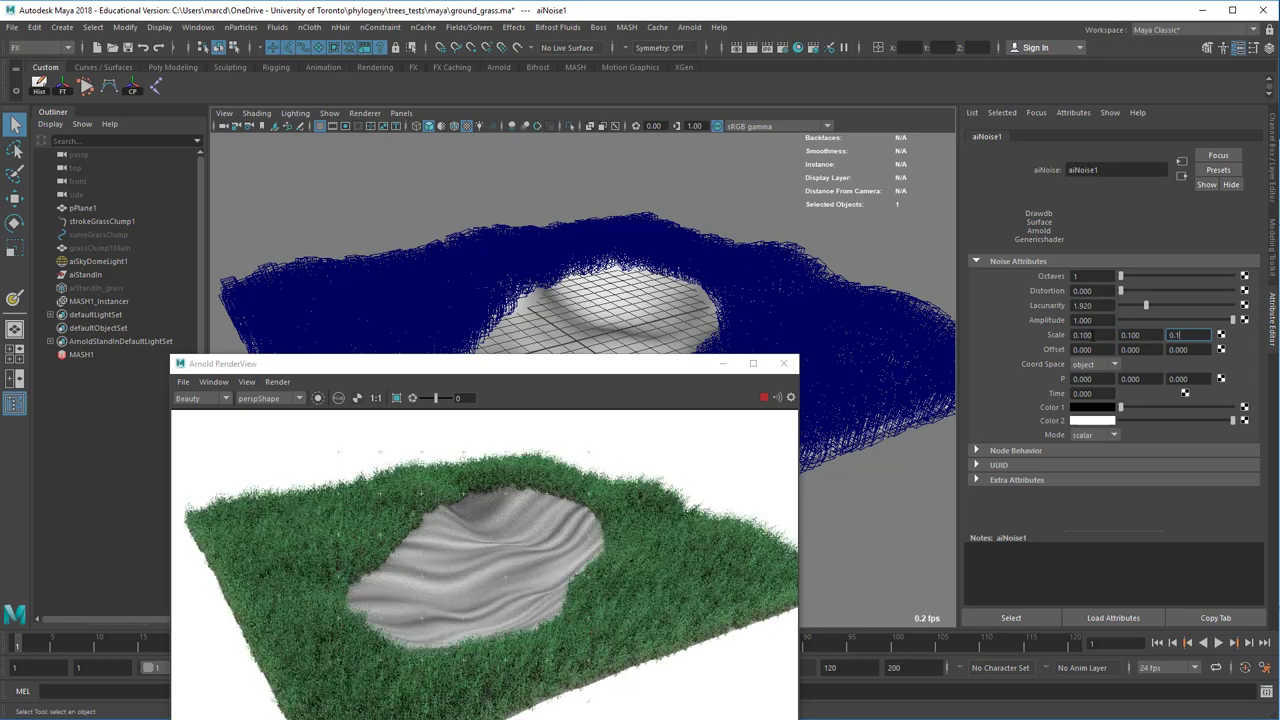
pyautogui.write('.1')
pyautogui.press('Return')
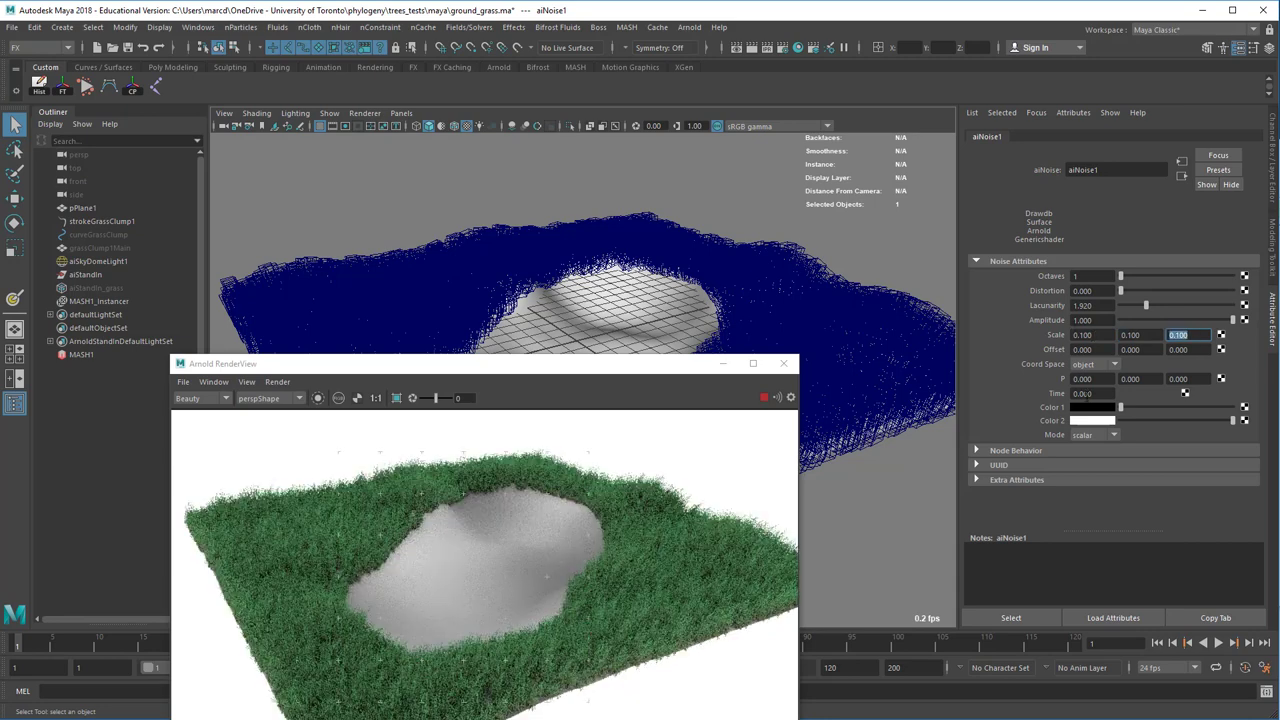
pyautogui.click(1086, 405)
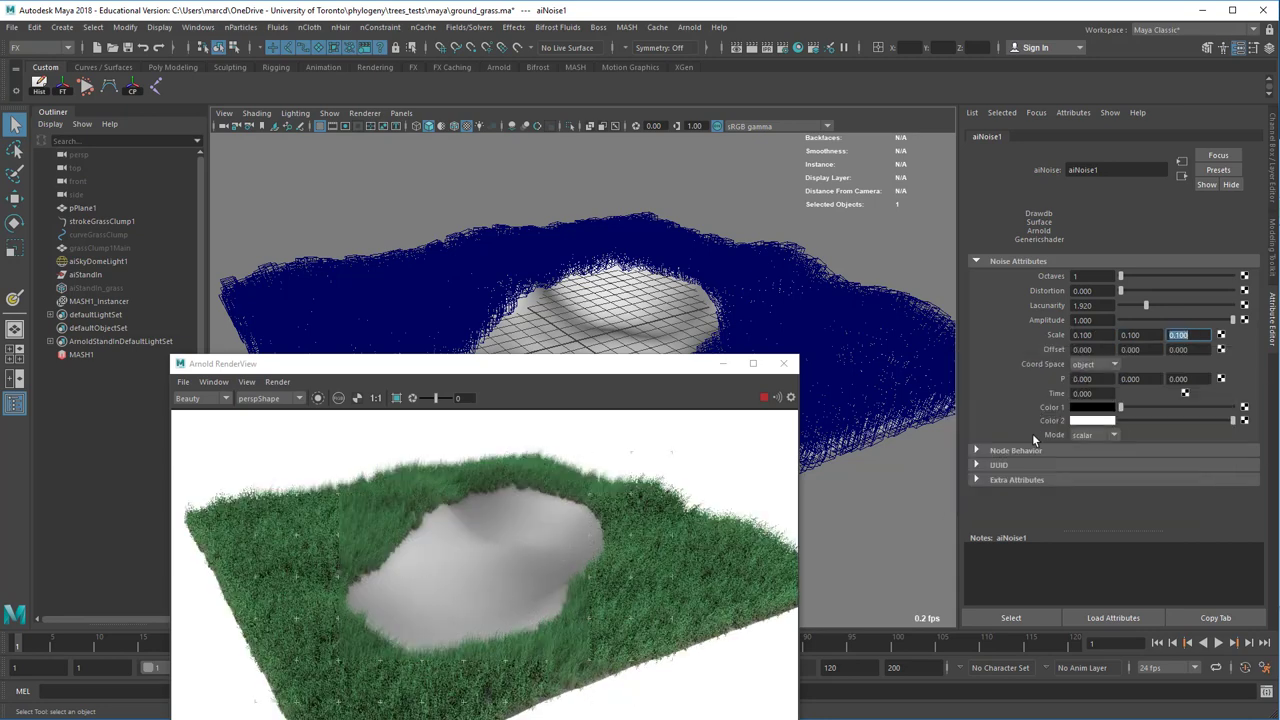
# - Set aiNoise Color 1 to a grey-brown
pyautogui.click(1086, 407)
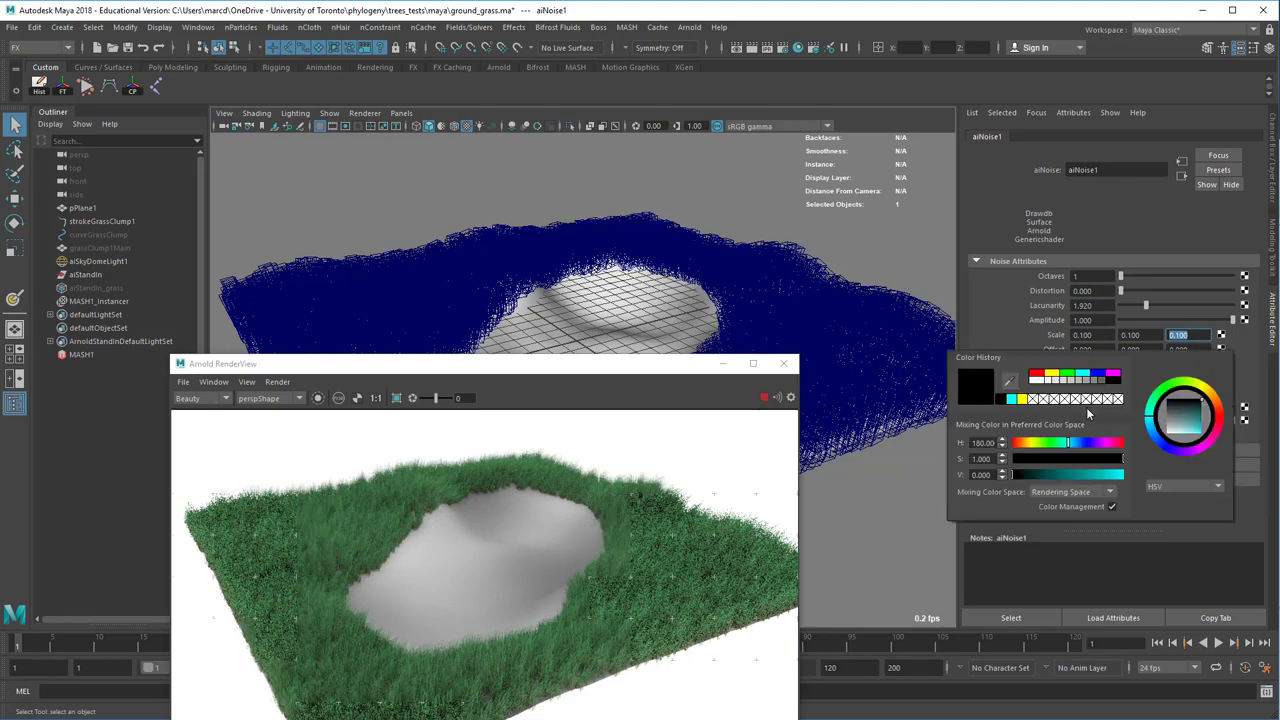
pyautogui.click(1038, 477)
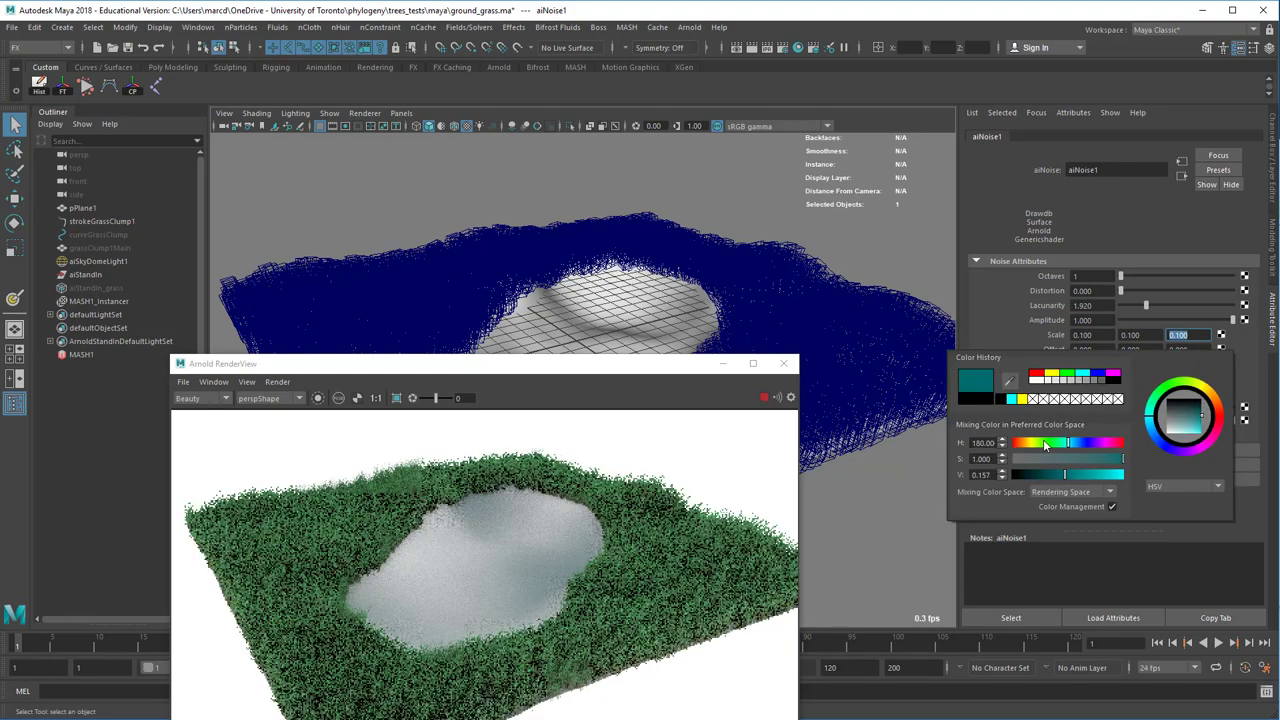
pyautogui.moveTo(1043, 439); pyautogui.dragTo(1106, 458)
pyautogui.click(1040, 457)
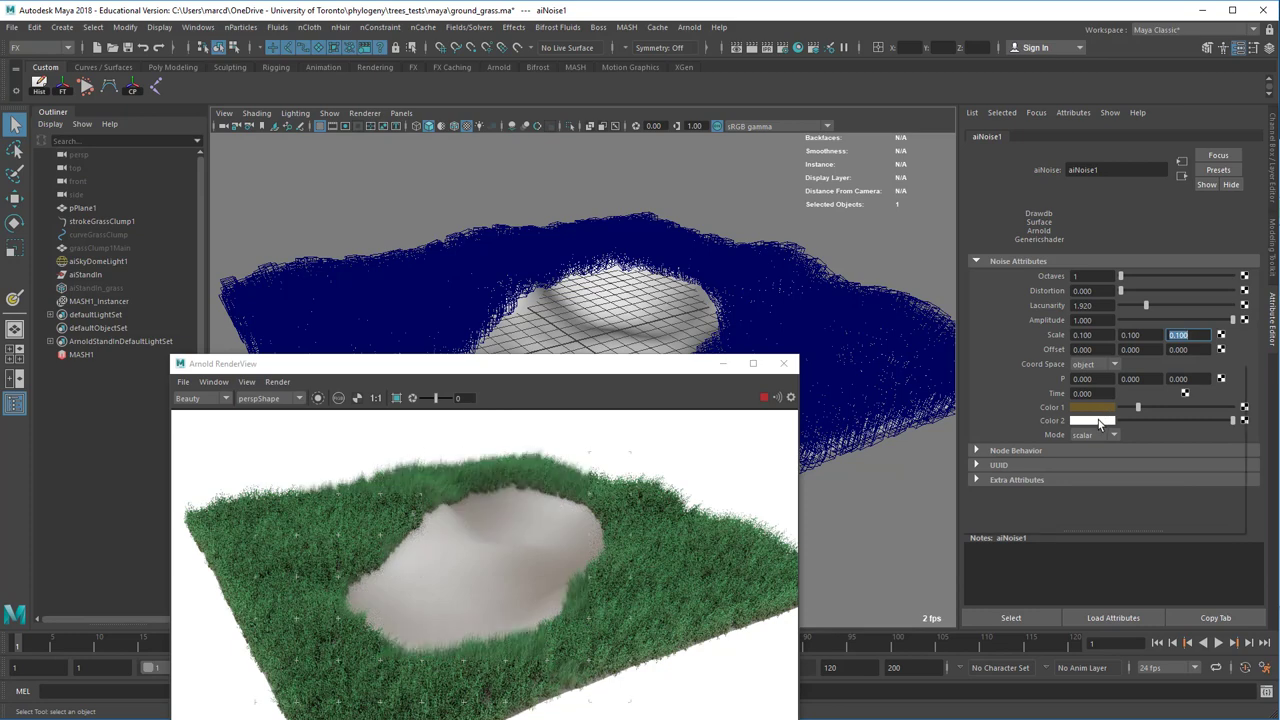
# - Set aiNoise Color 2 to the recent brown, darkened
pyautogui.click(1100, 421)
pyautogui.click(1015, 411)
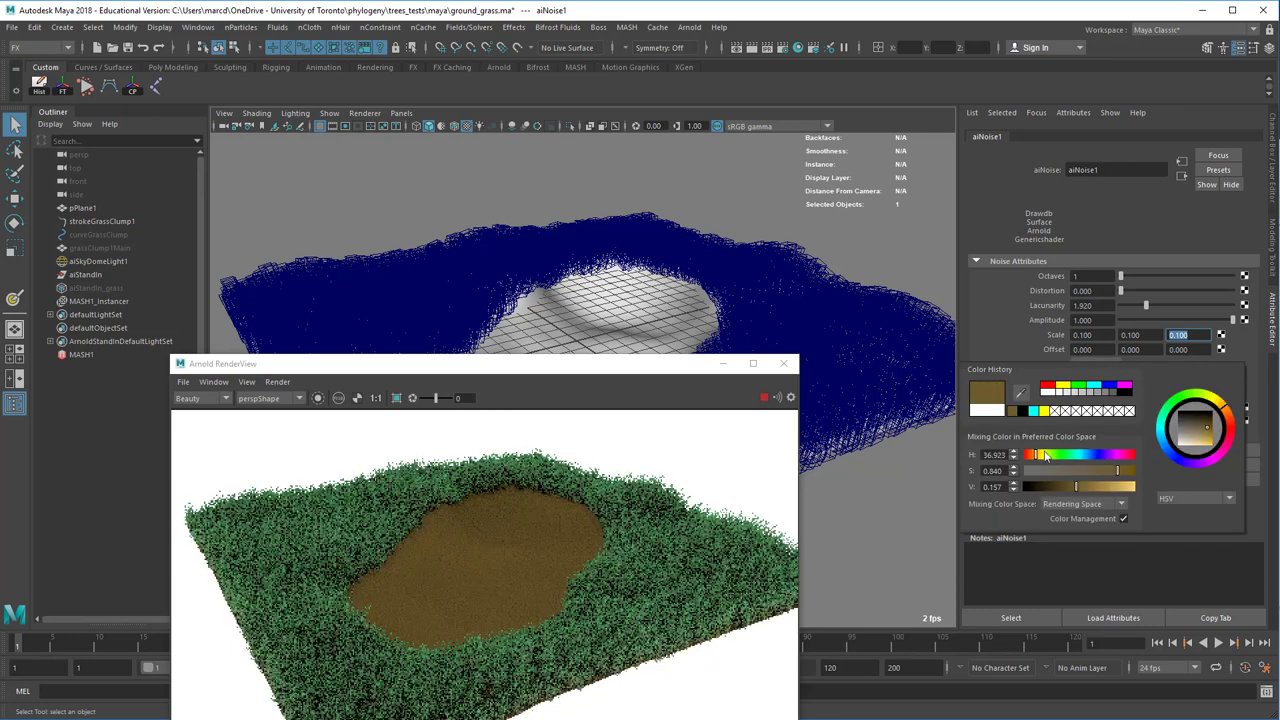
pyautogui.click(1058, 487)
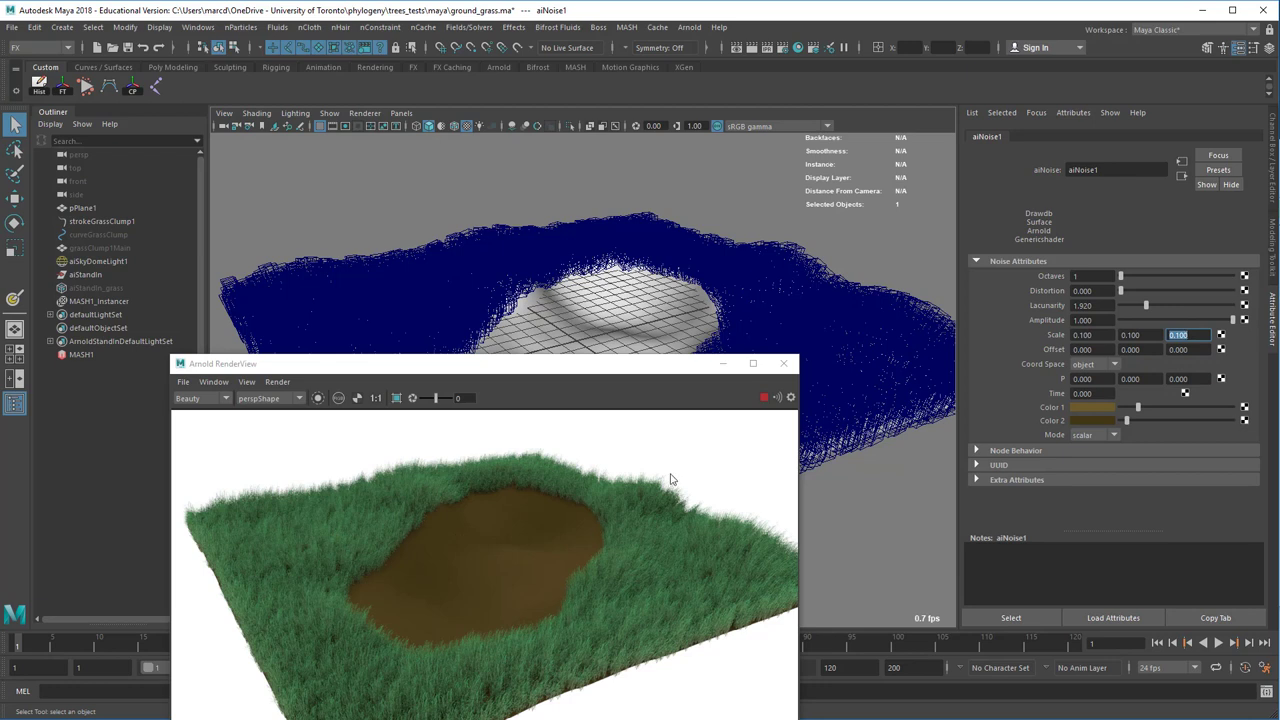
pyautogui.moveTo(655, 365); pyautogui.dragTo(723, 162)
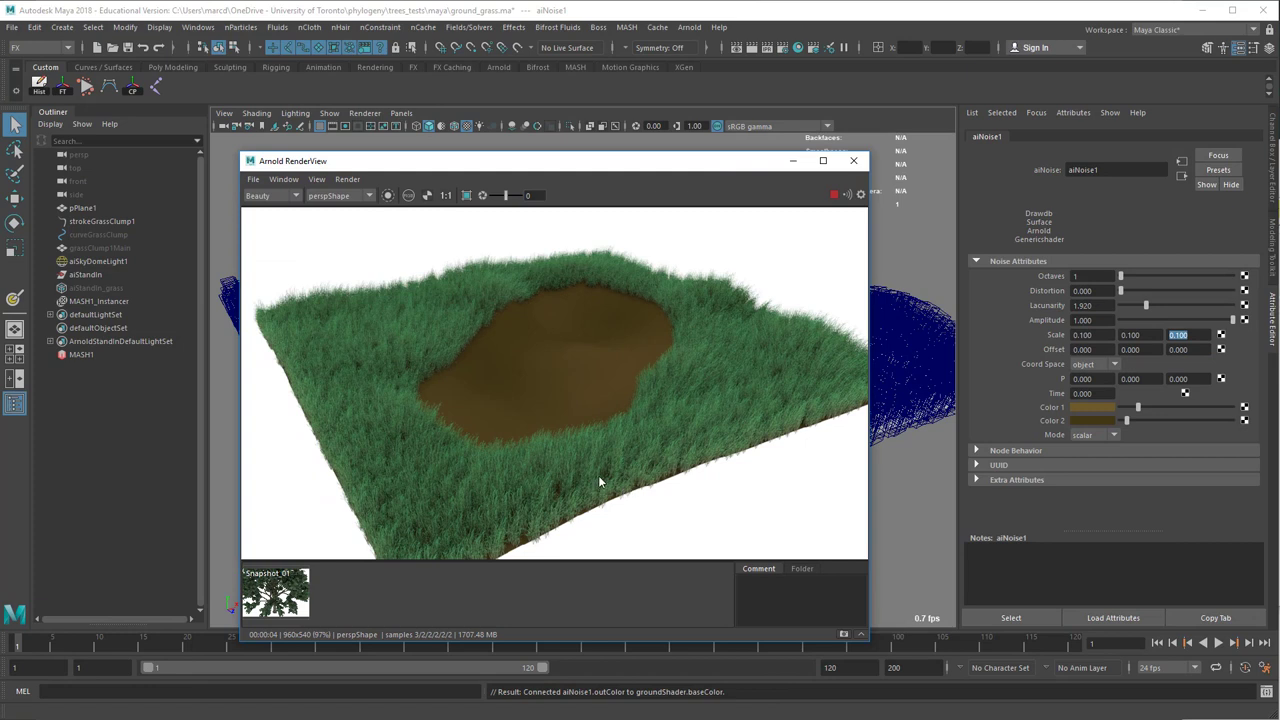
pyautogui.click(689, 27)
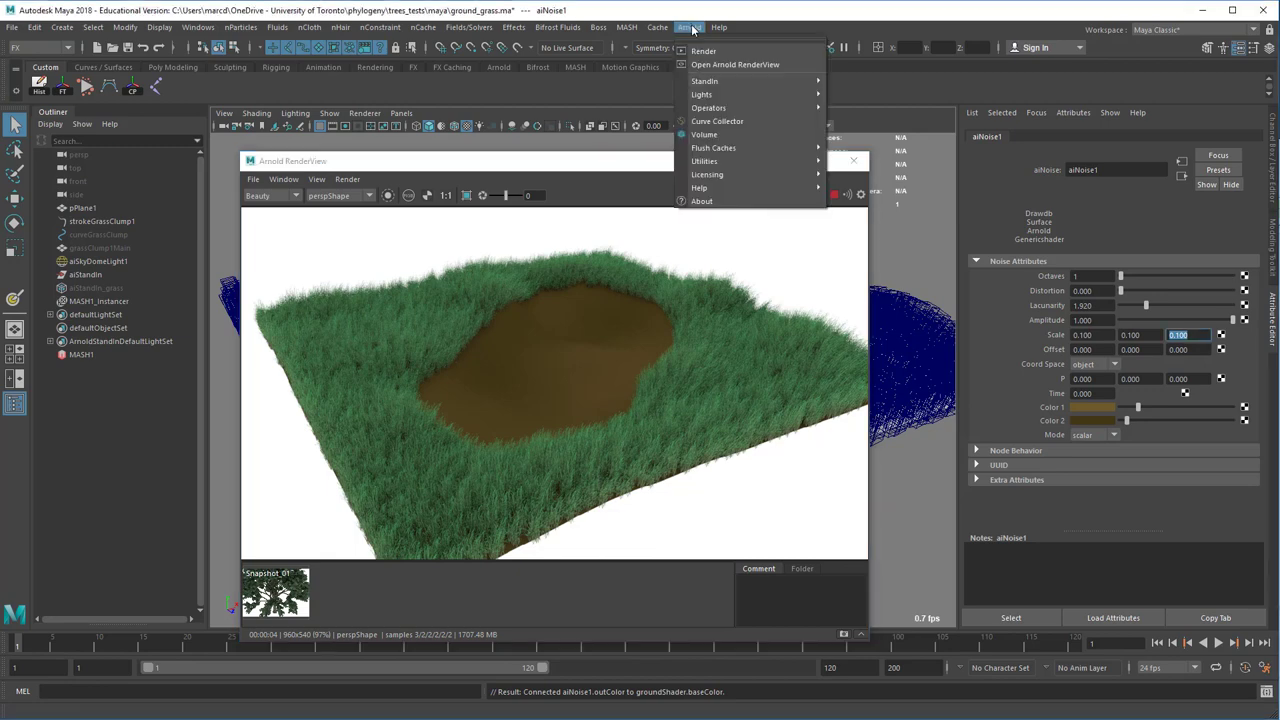
pyautogui.click(692, 28)
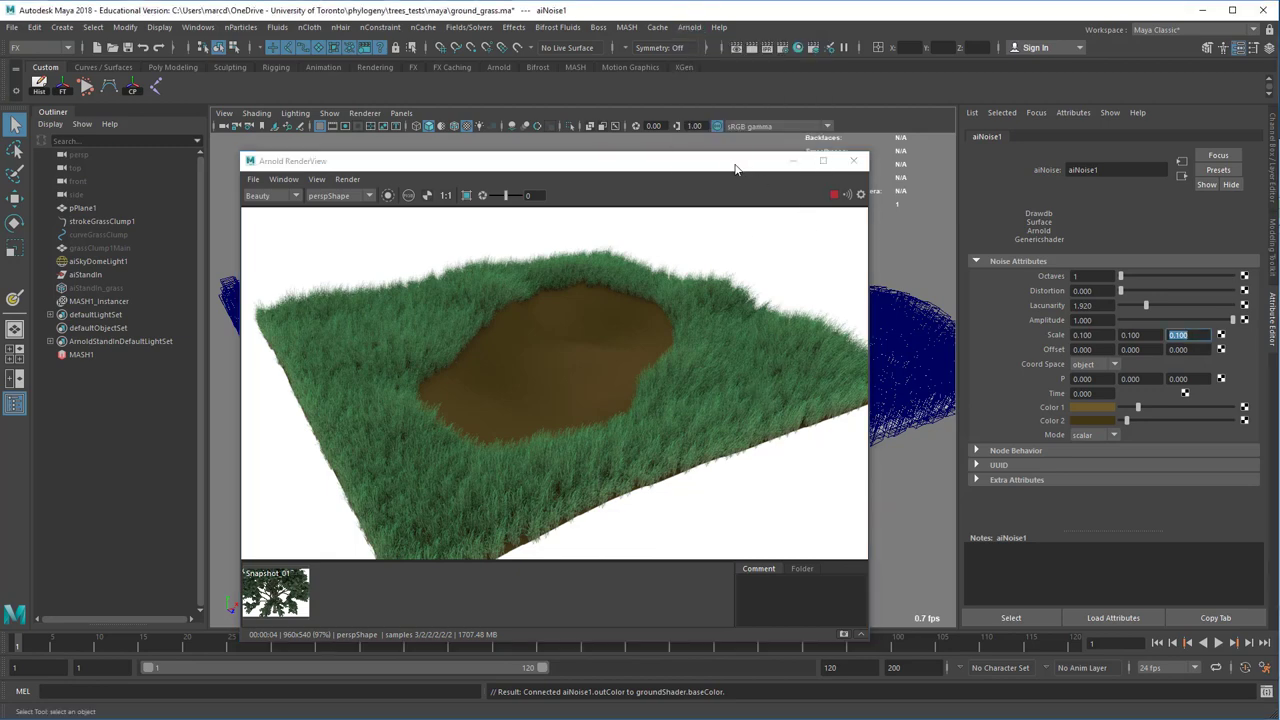
pyautogui.moveTo(735, 166); pyautogui.dragTo(538, 507)
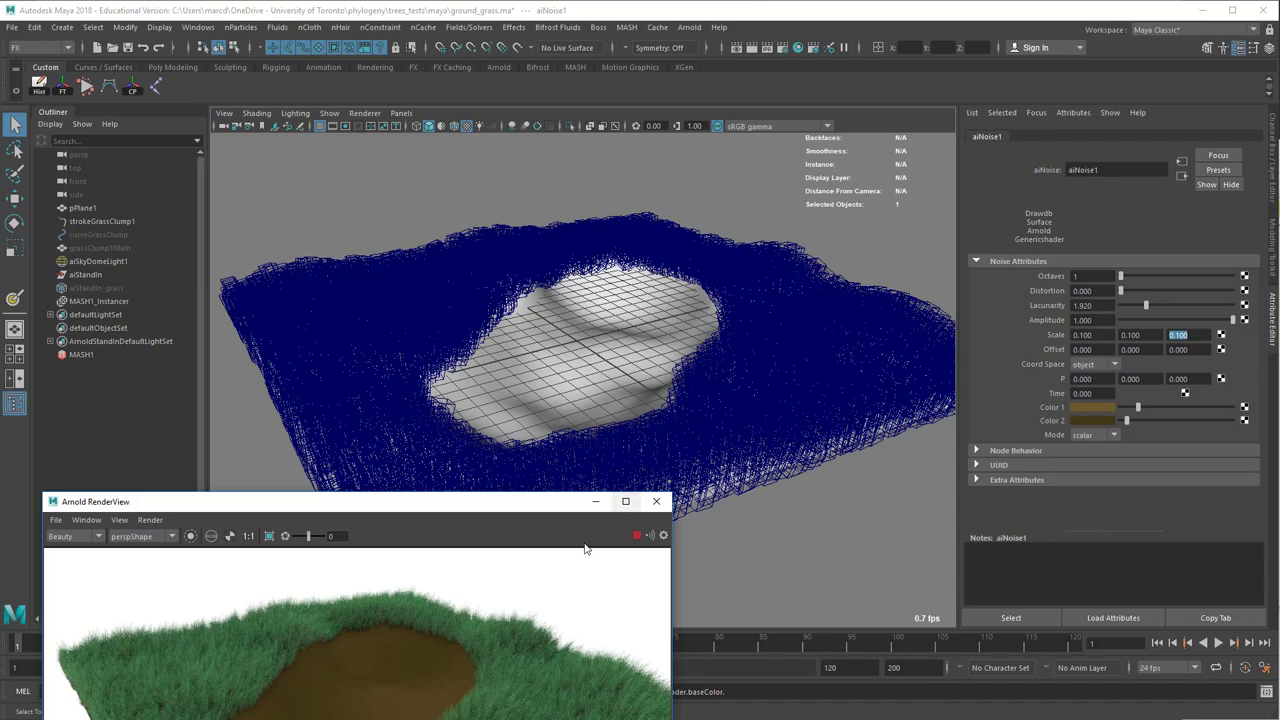
pyautogui.moveTo(434, 505); pyautogui.dragTo(533, 154)
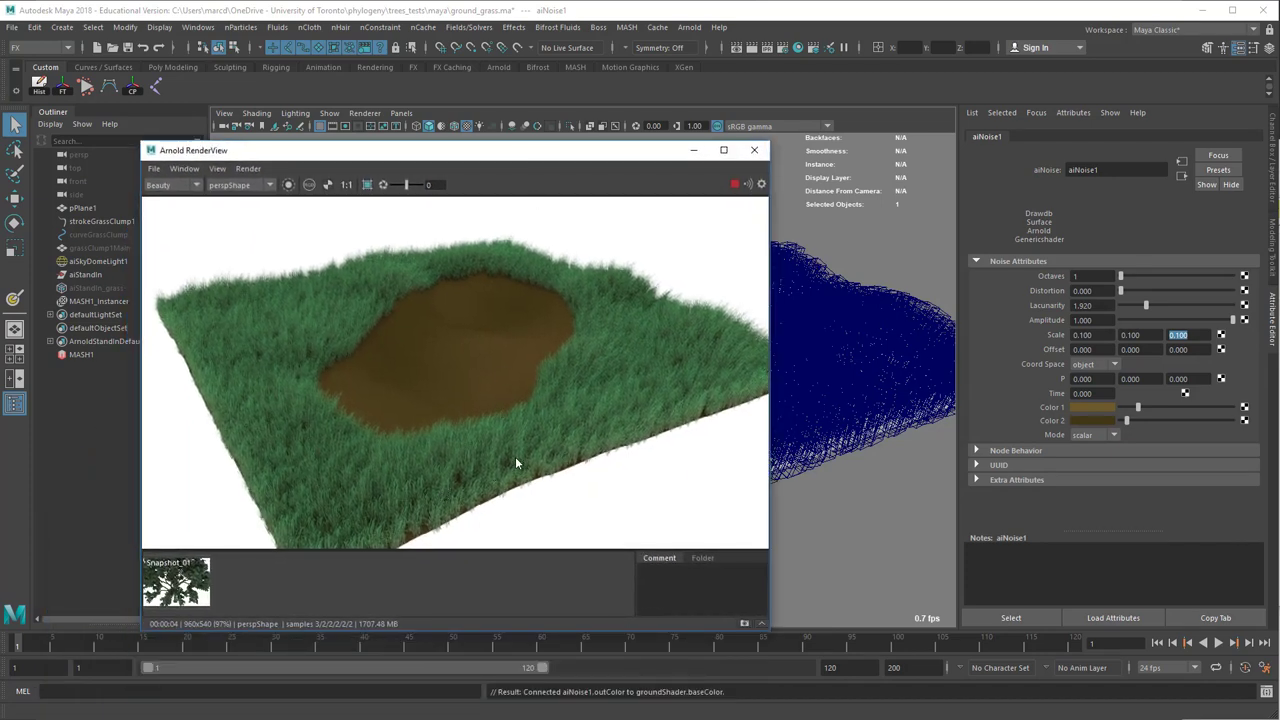